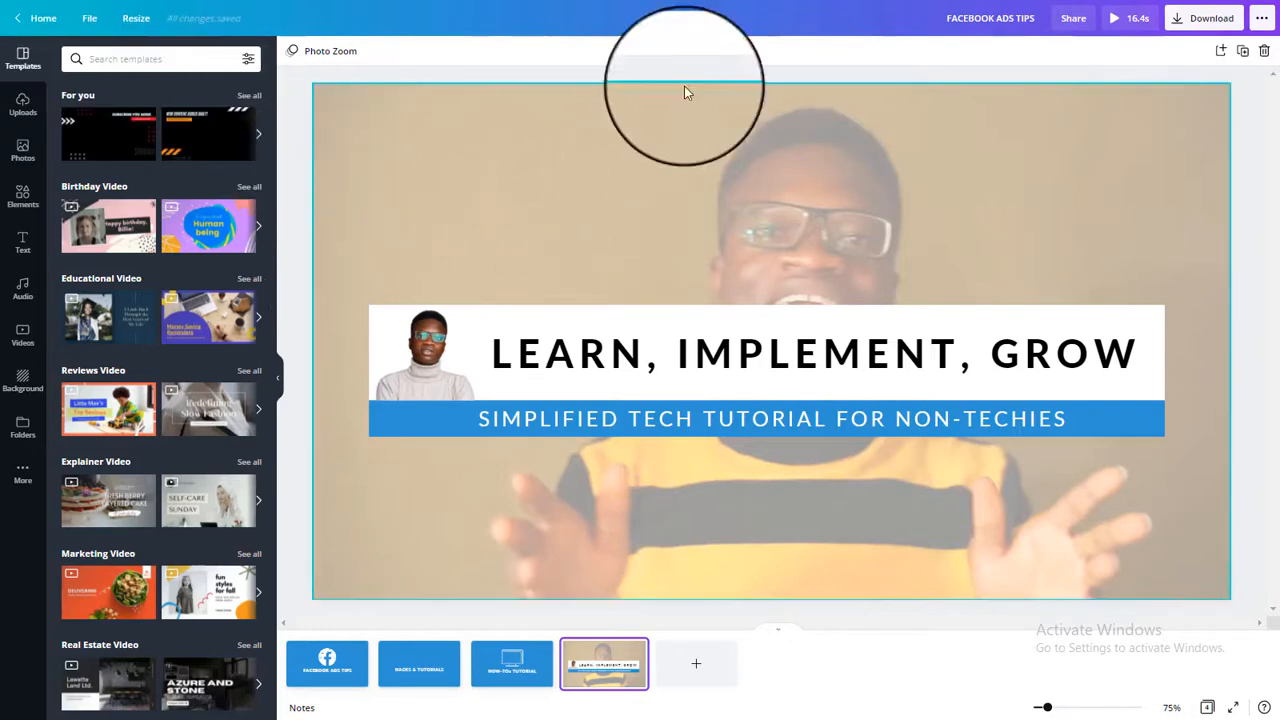
Open the Canva home page in a separate browser tab, keeping the FACEBOOK ADS TIPS design open, and switch to it.
click(638, 55)
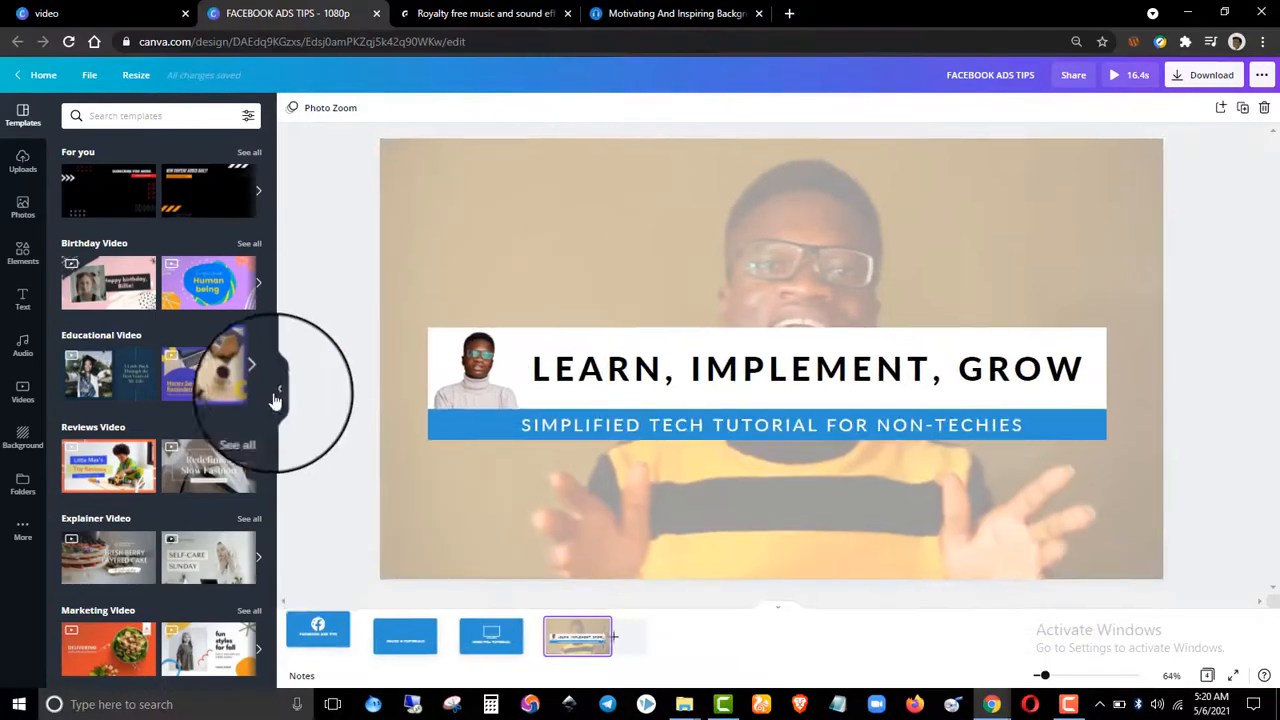
right_click(43, 90)
click(80, 100)
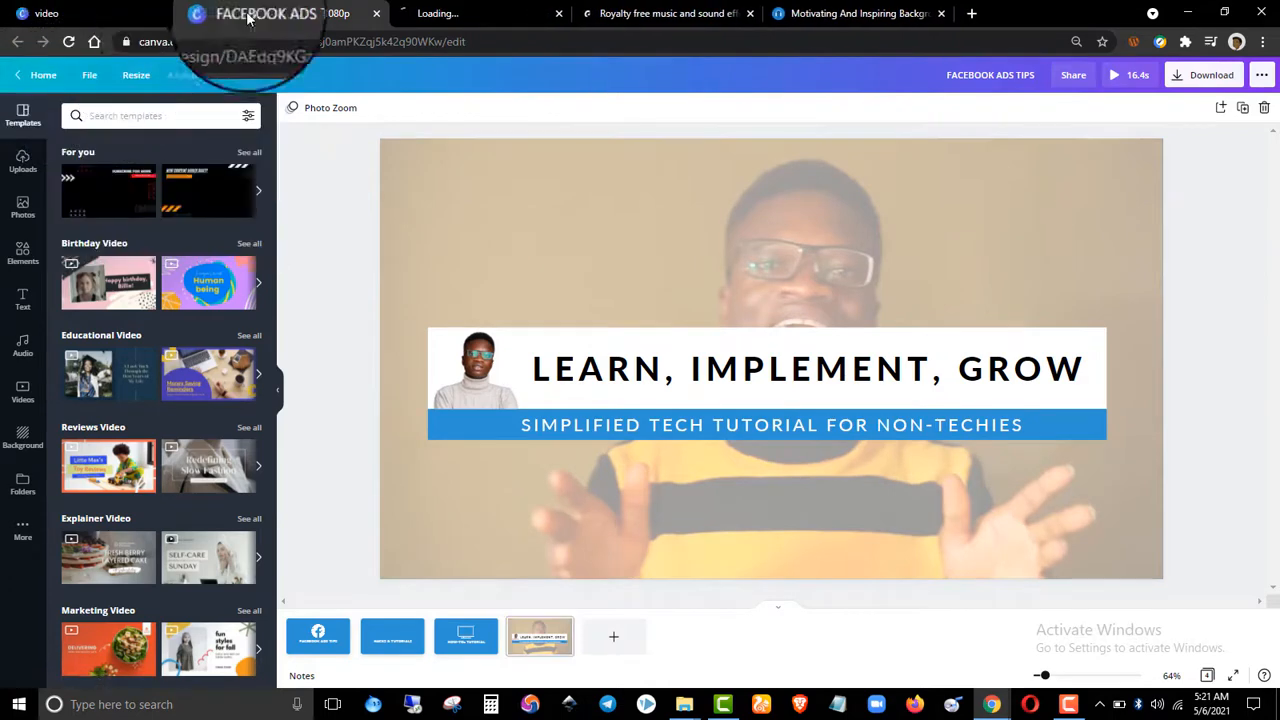
click(536, 10)
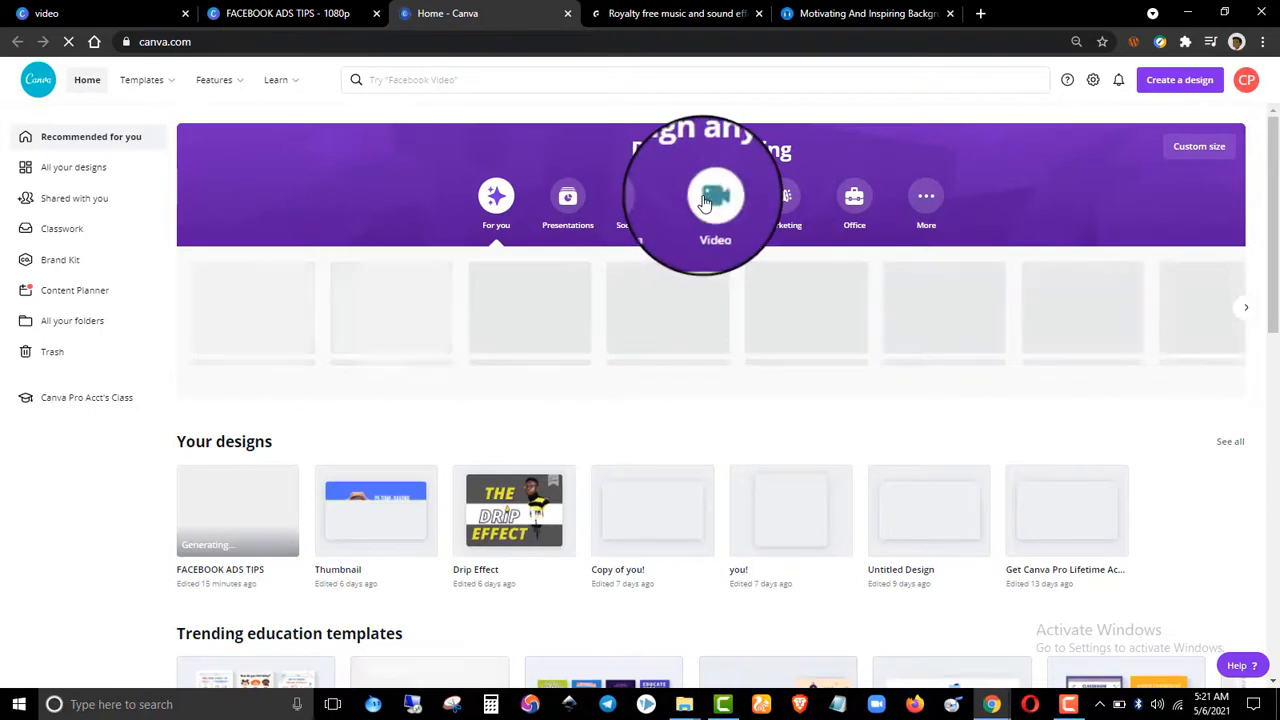
Search the Canva templates for "video" and create a blank video design from the results.
click(503, 82)
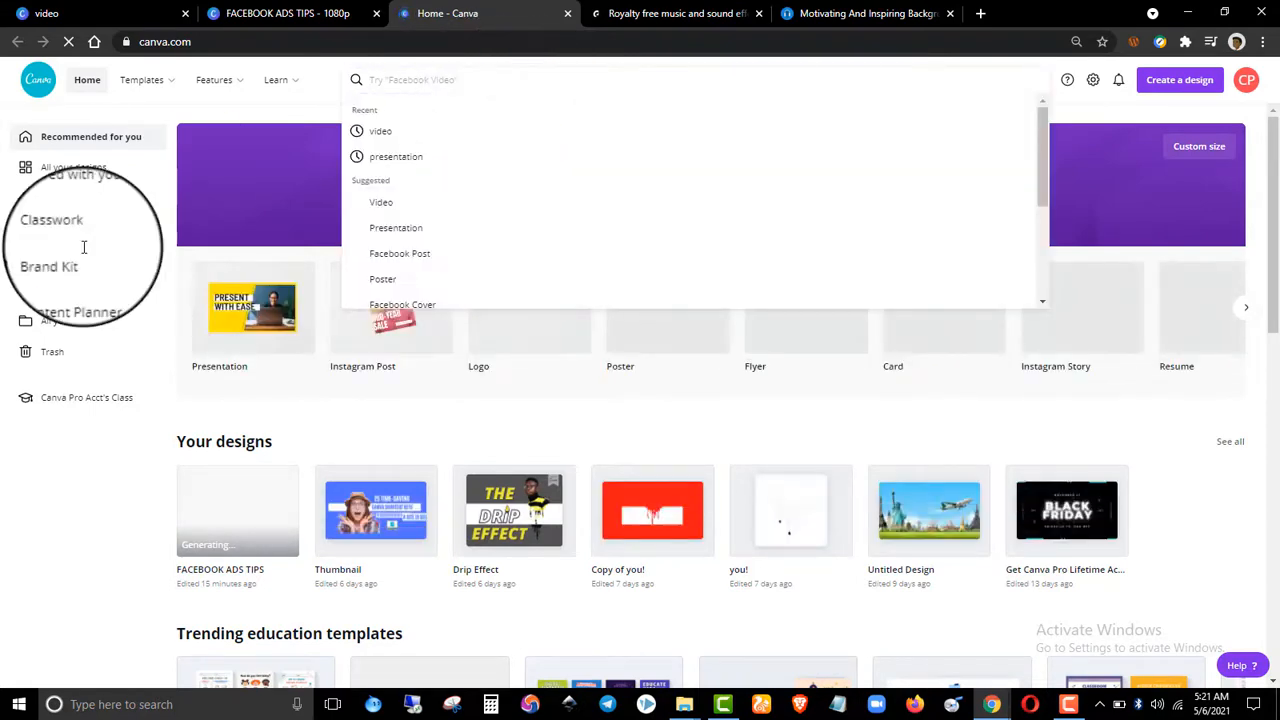
text(VIDEO)
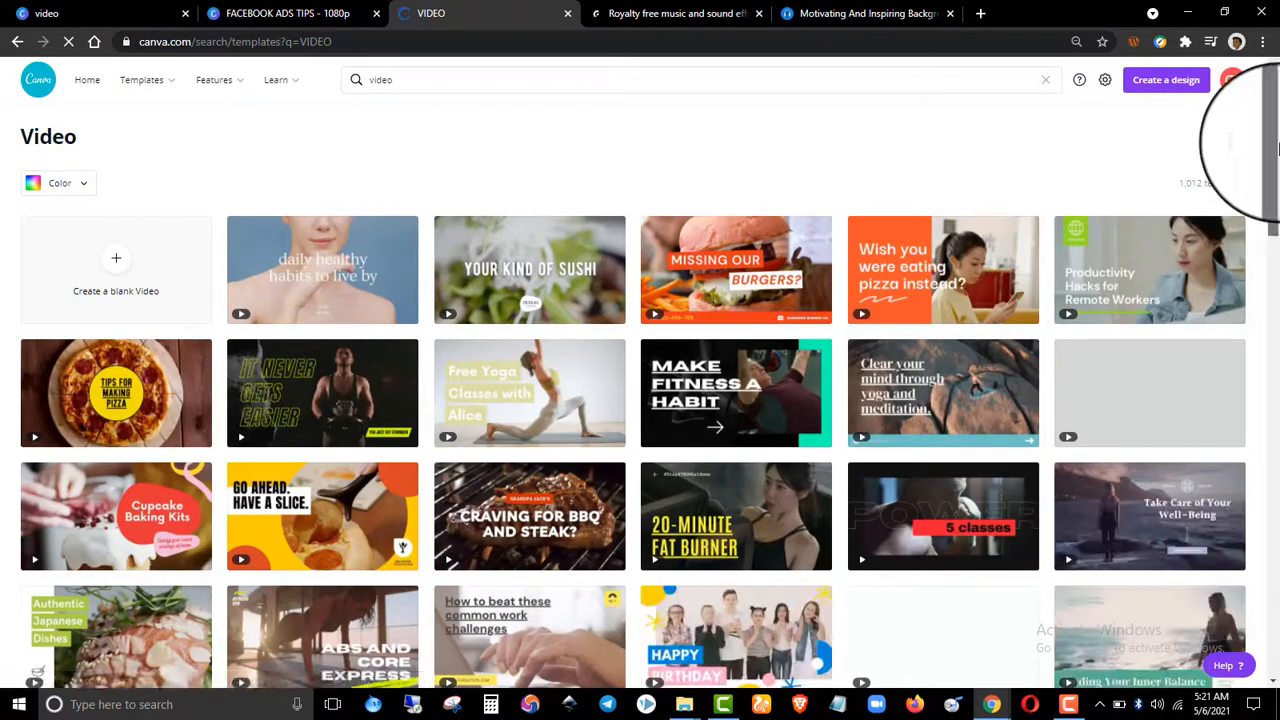
drag(1271, 157, 1278, 242)
scroll(1278, 242, up, 4)
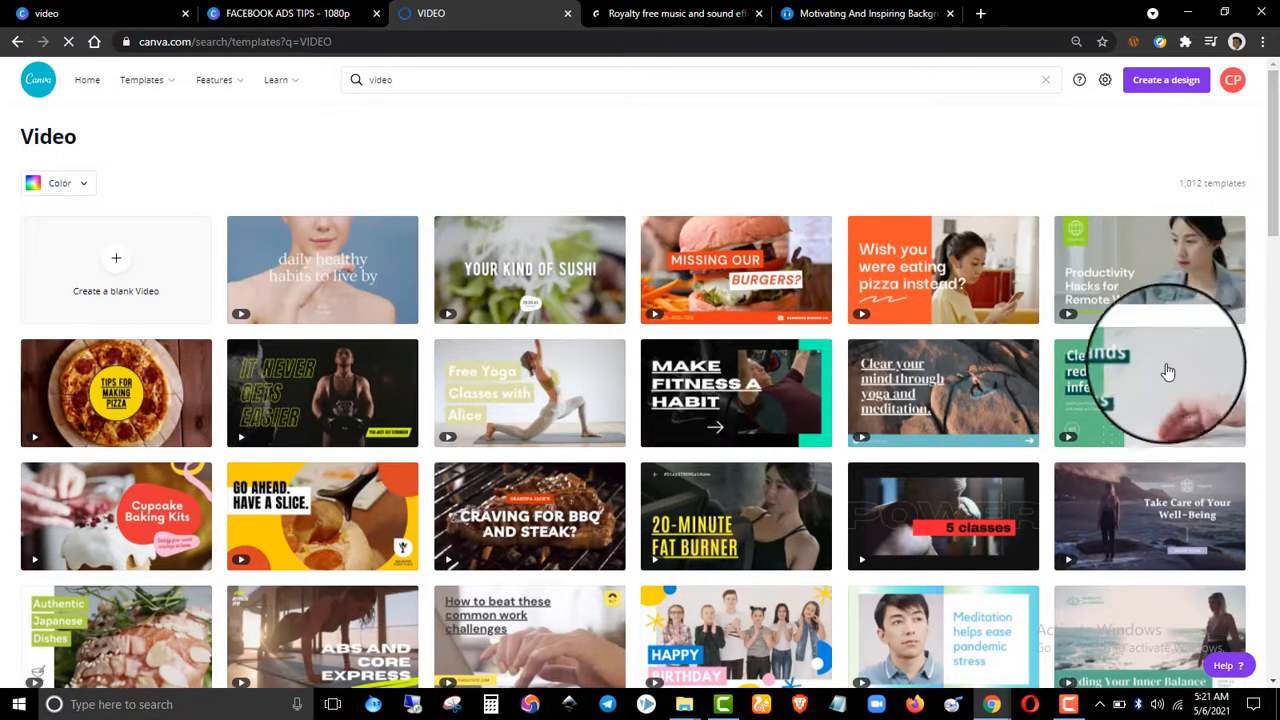
scroll(1278, 225, down, 1)
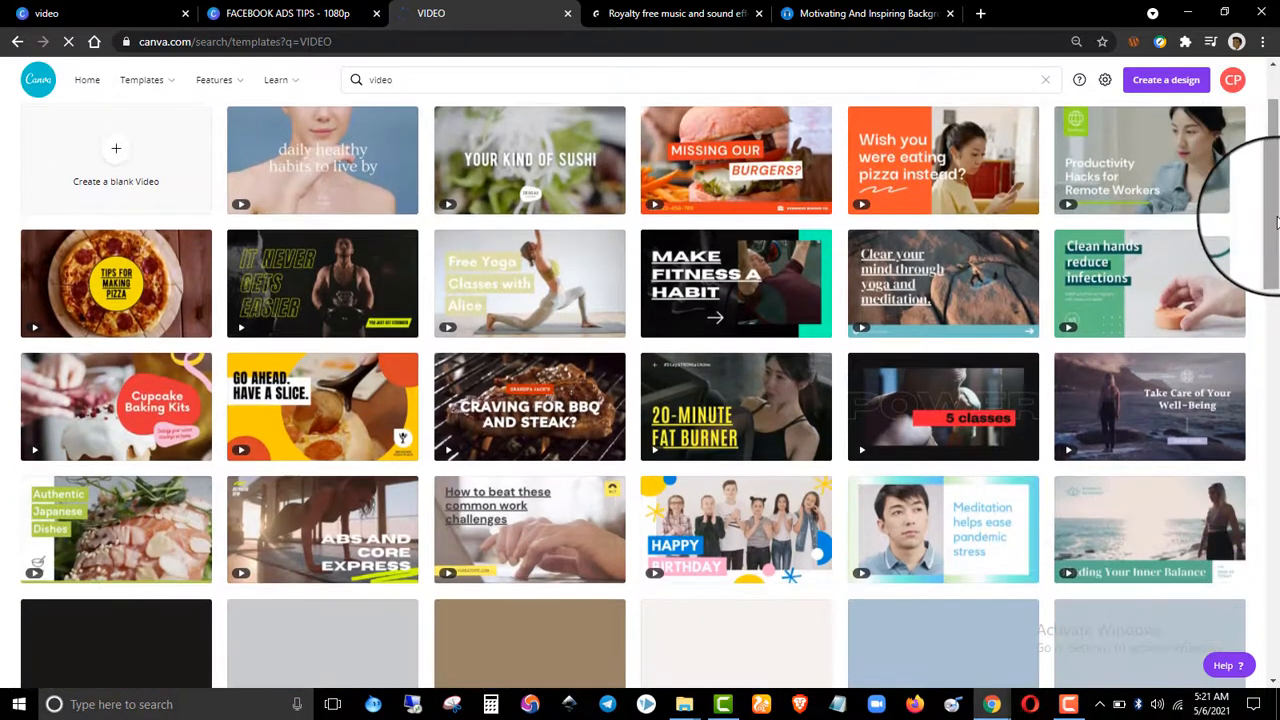
scroll(429, 277, up, 1)
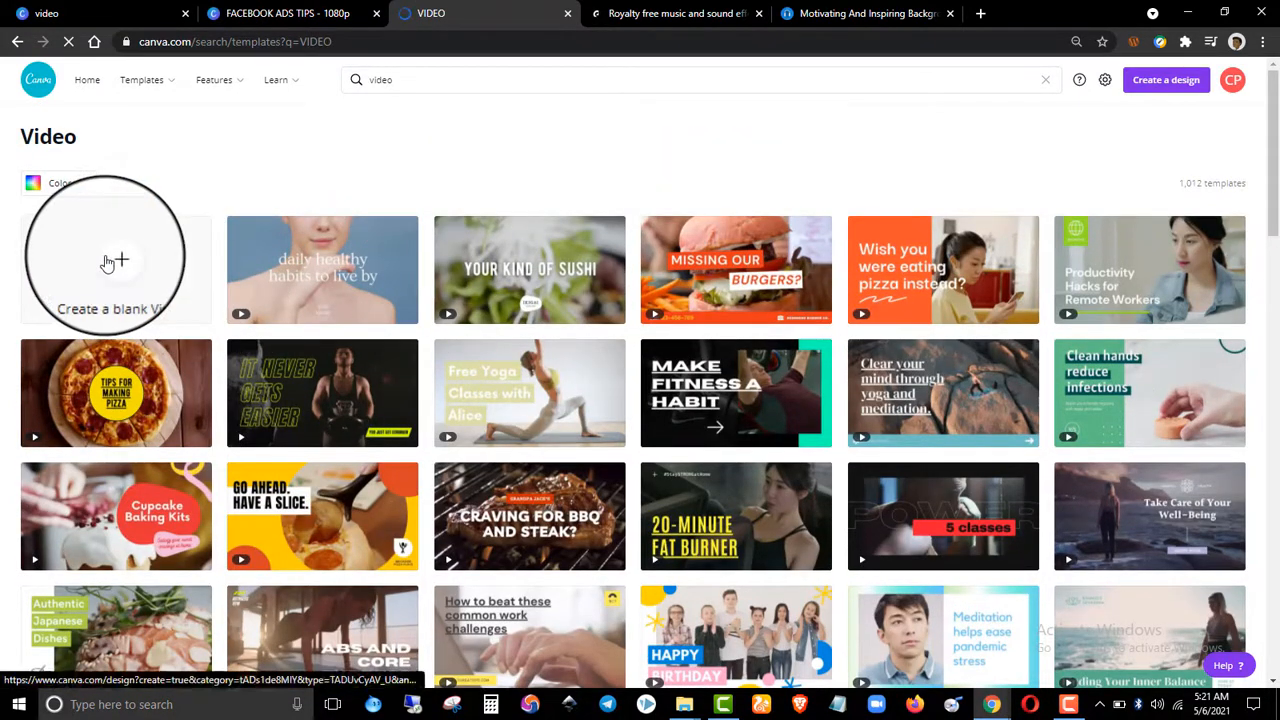
click(112, 263)
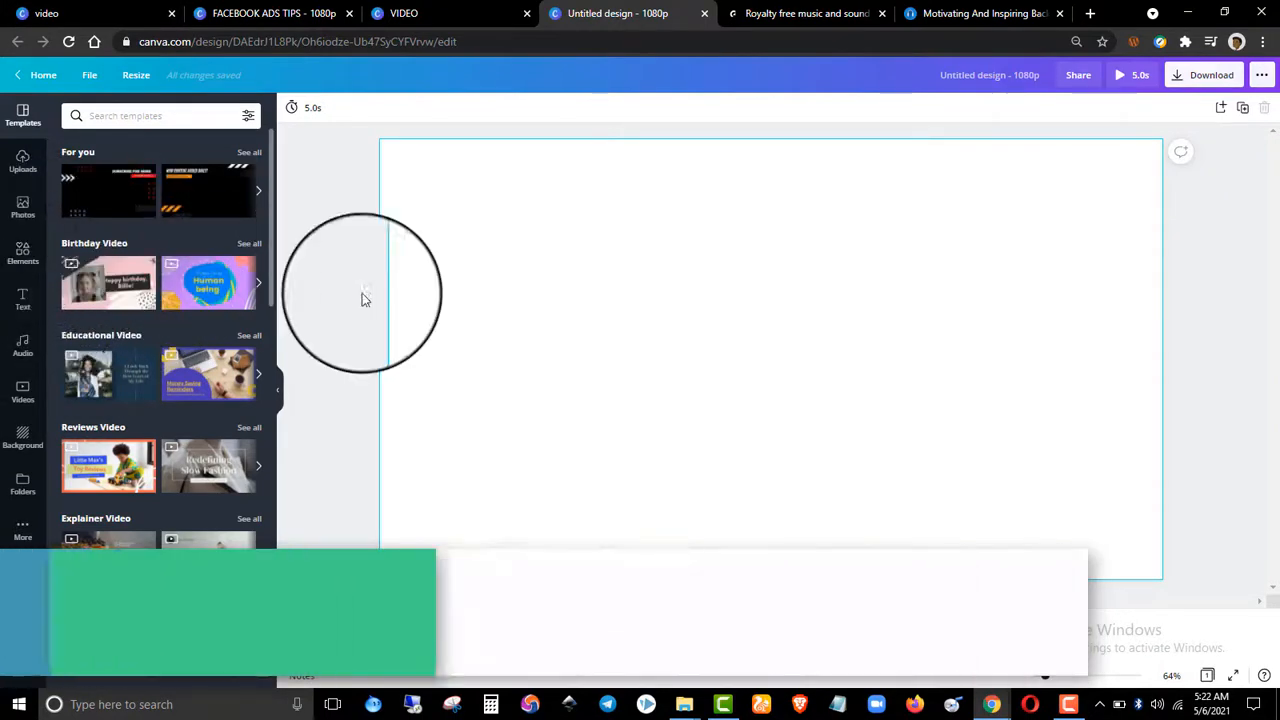
Move the untitled design's browser tab beside the existing FACEBOOK ADS TIPS design tab.
click(422, 12)
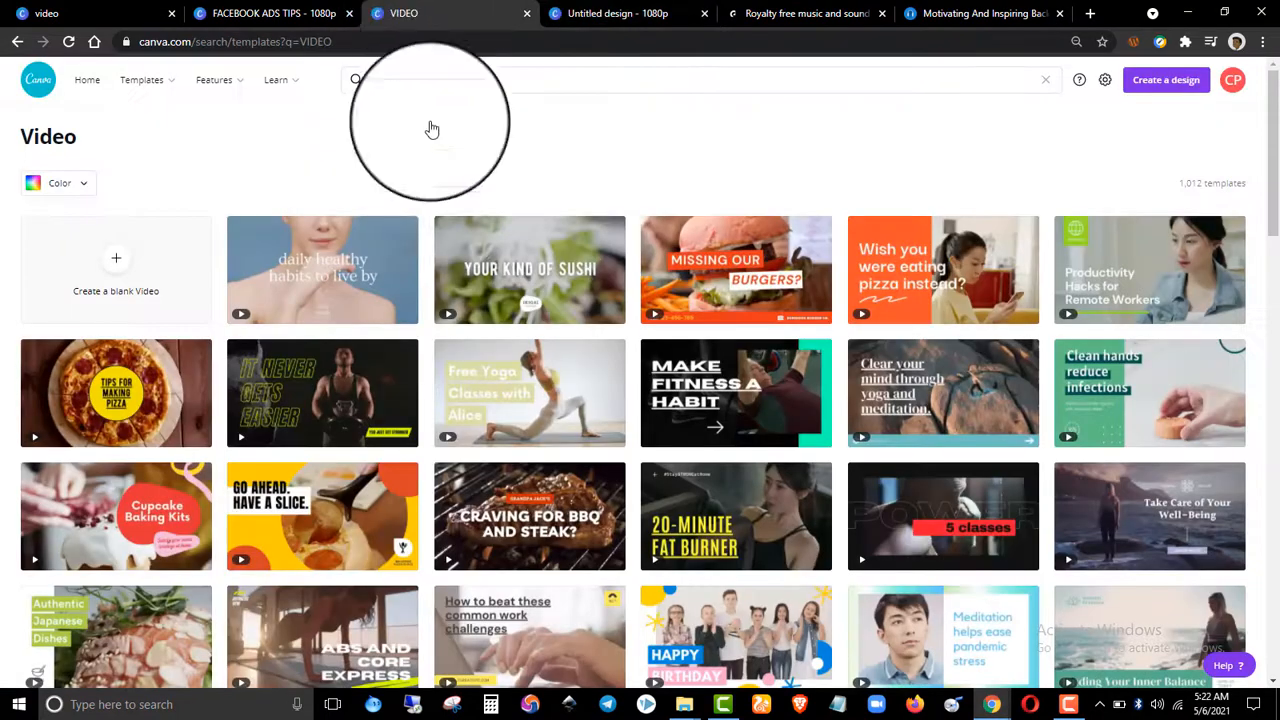
click(560, 13)
drag(517, 11, 430, 13)
Play the finished FACEBOOK ADS TIPS design from its first page as a reference, and close the preview.
click(280, 13)
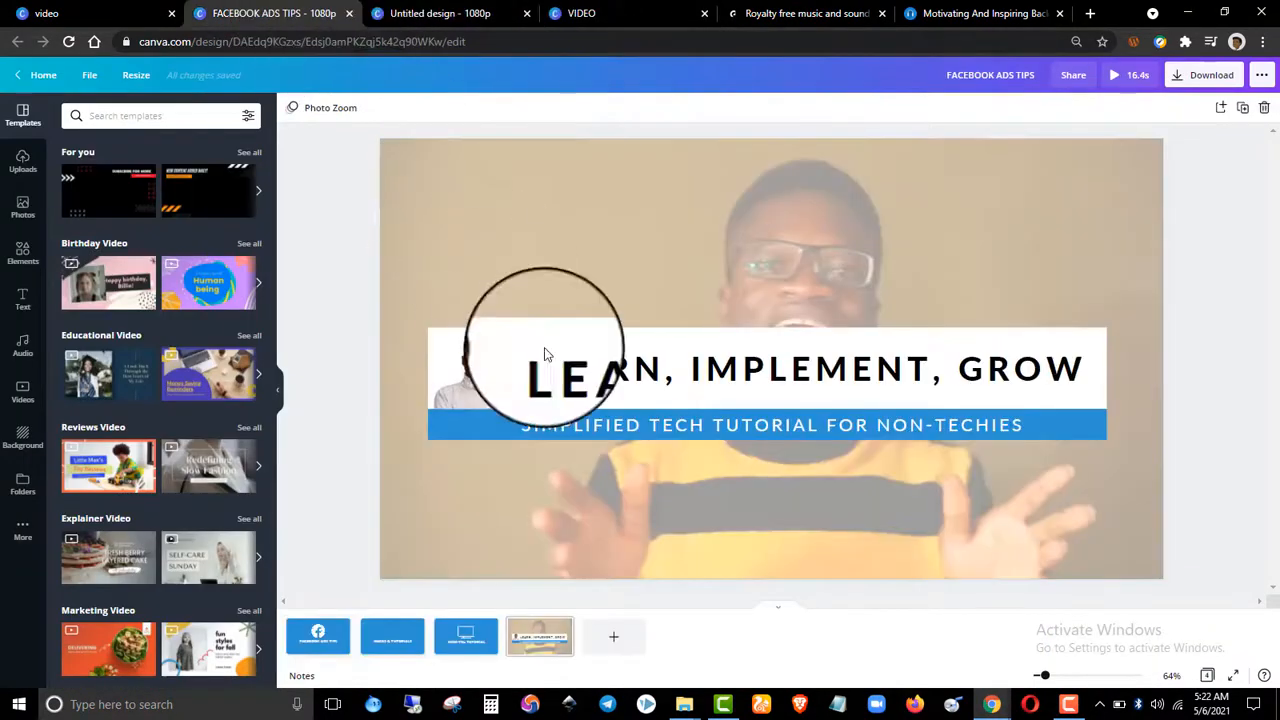
click(297, 645)
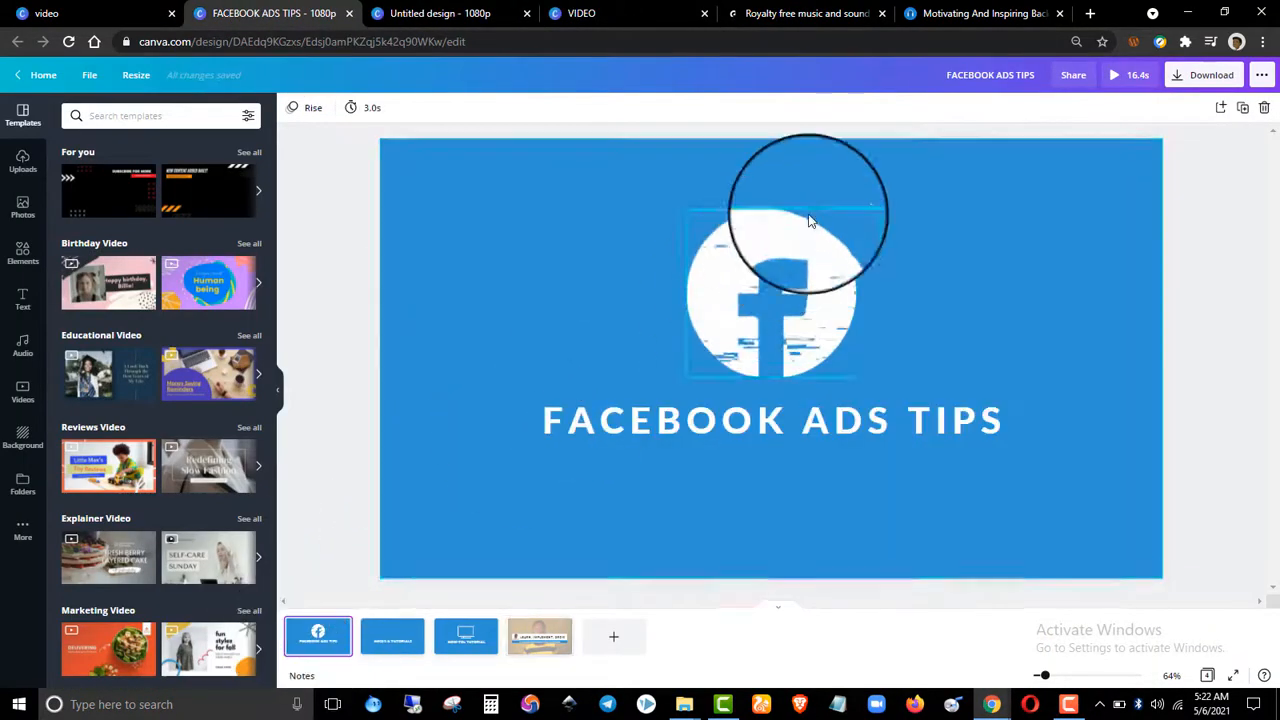
click(1115, 77)
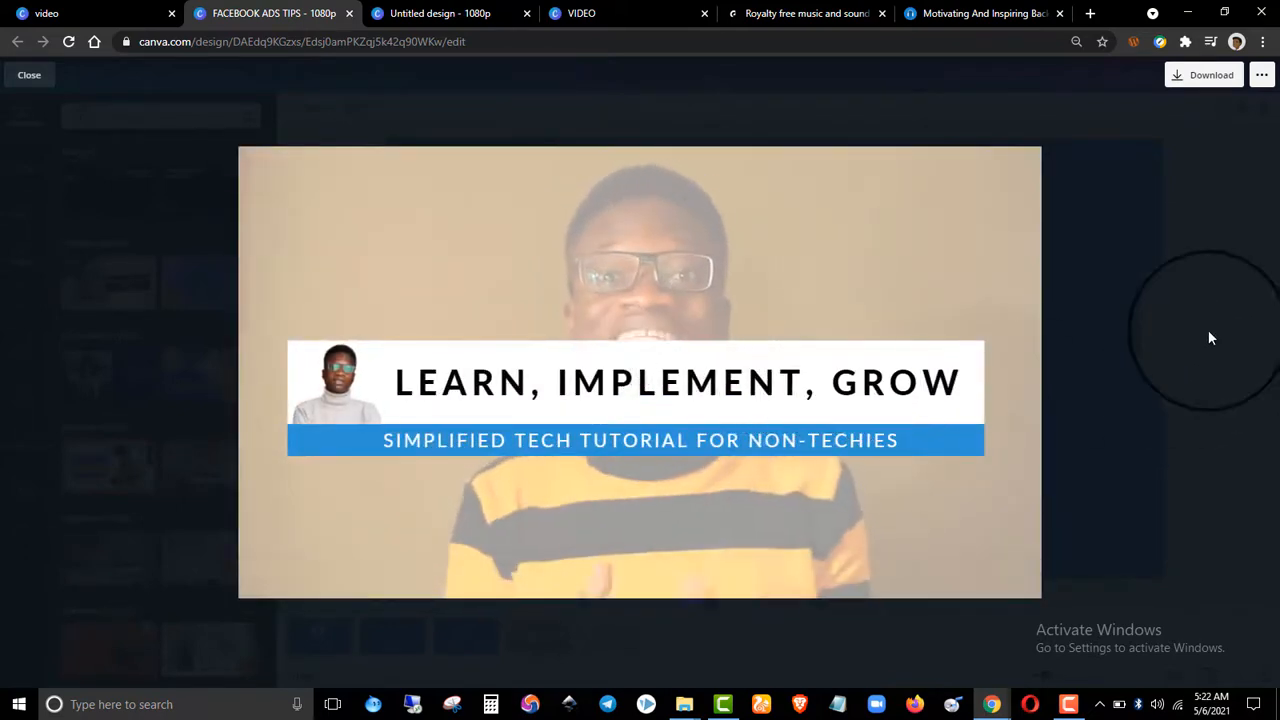
click(1208, 333)
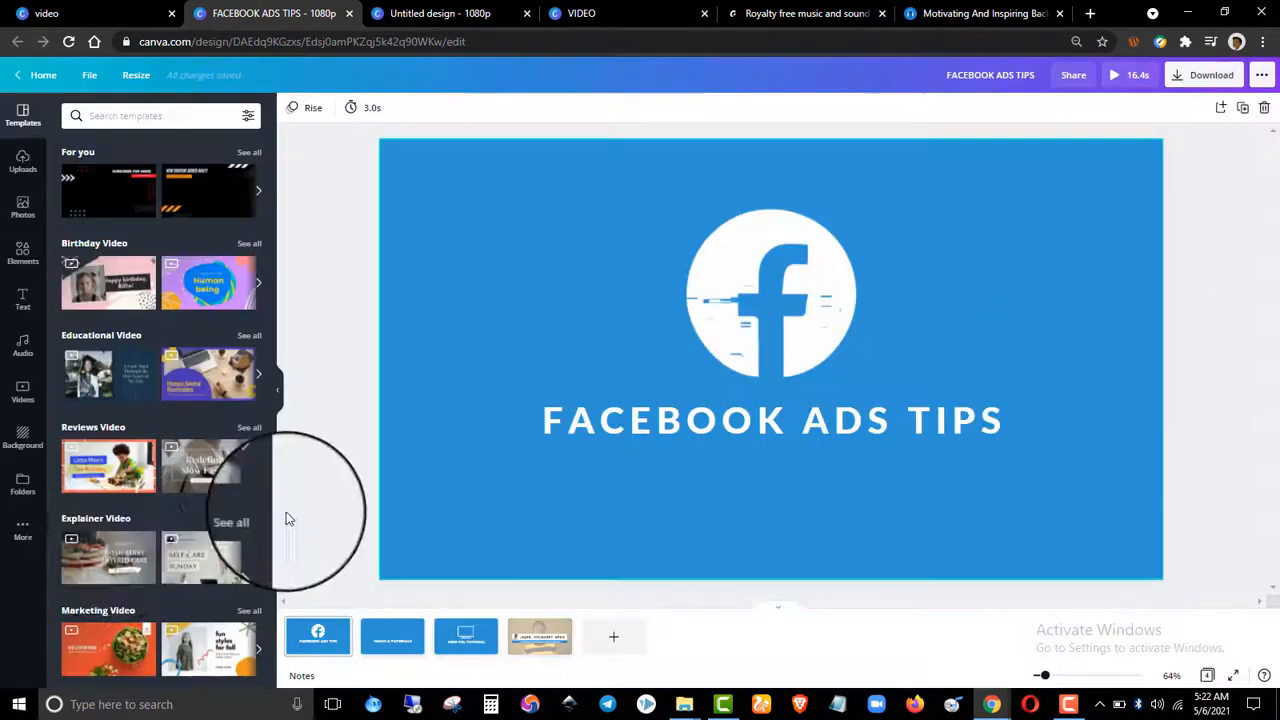
Insert the uploaded AS laptop logo on the blank page of the untitled design.
click(378, 13)
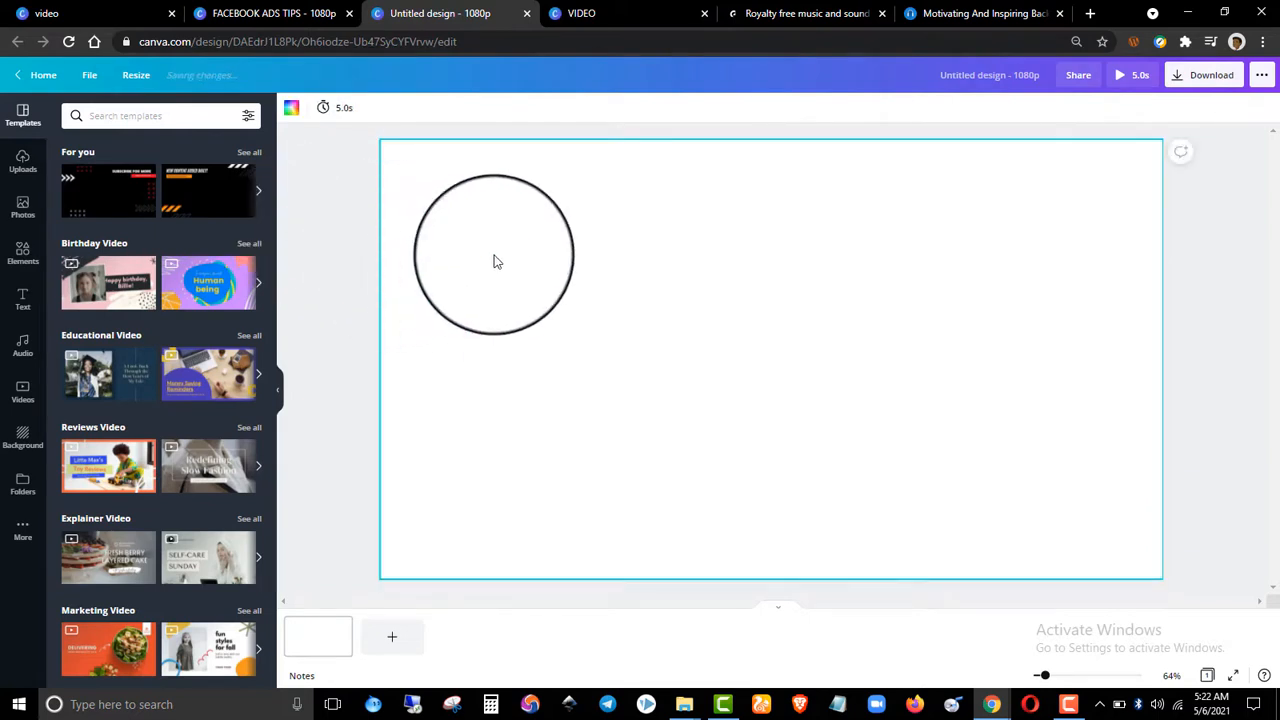
click(291, 112)
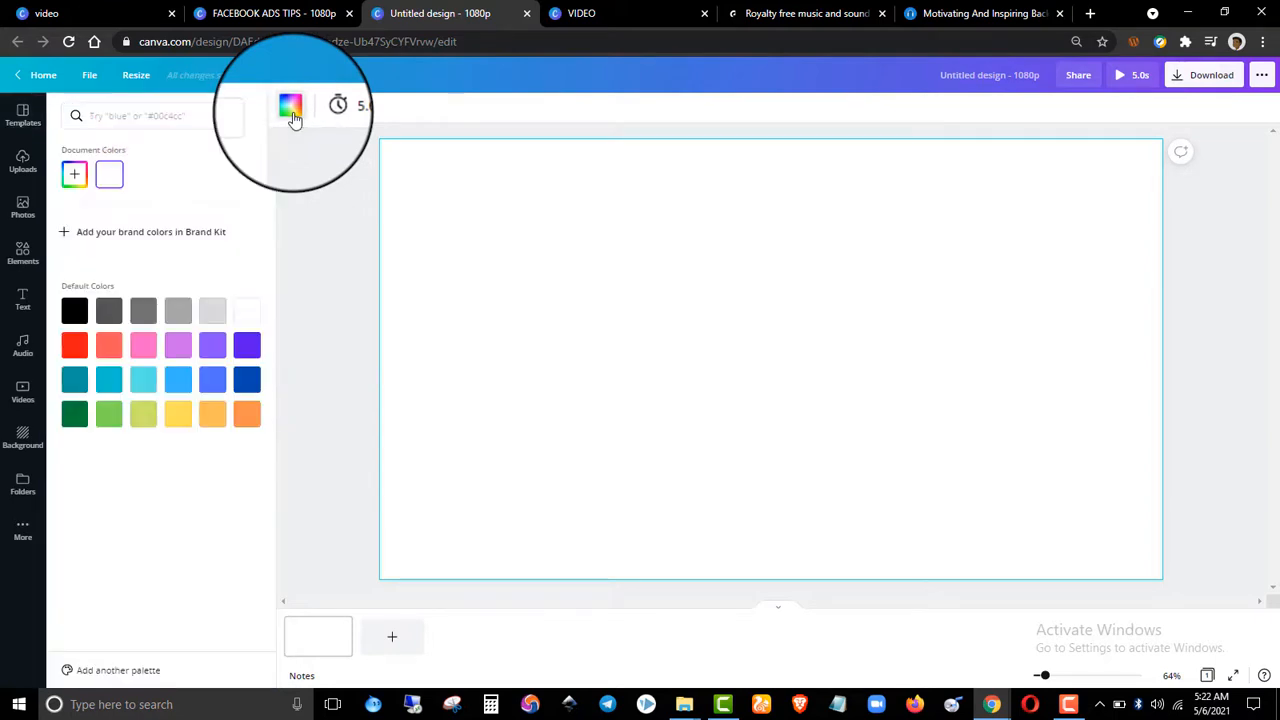
click(20, 270)
click(24, 208)
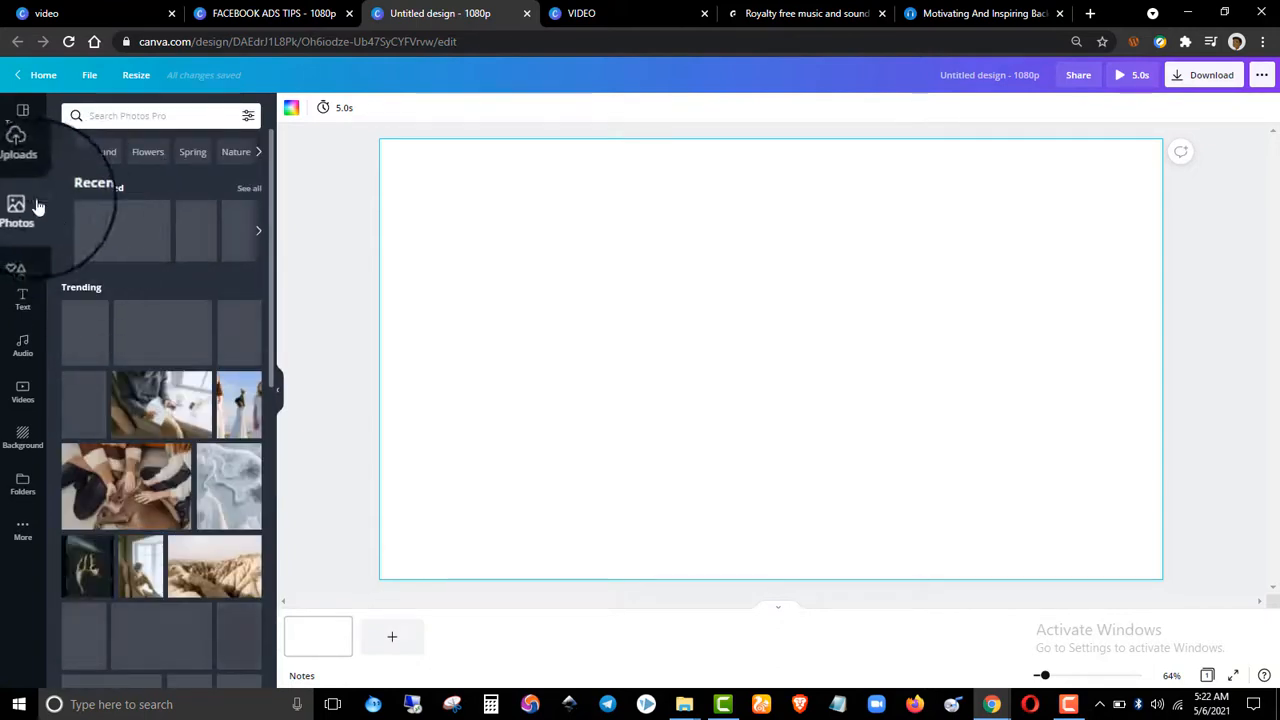
click(22, 160)
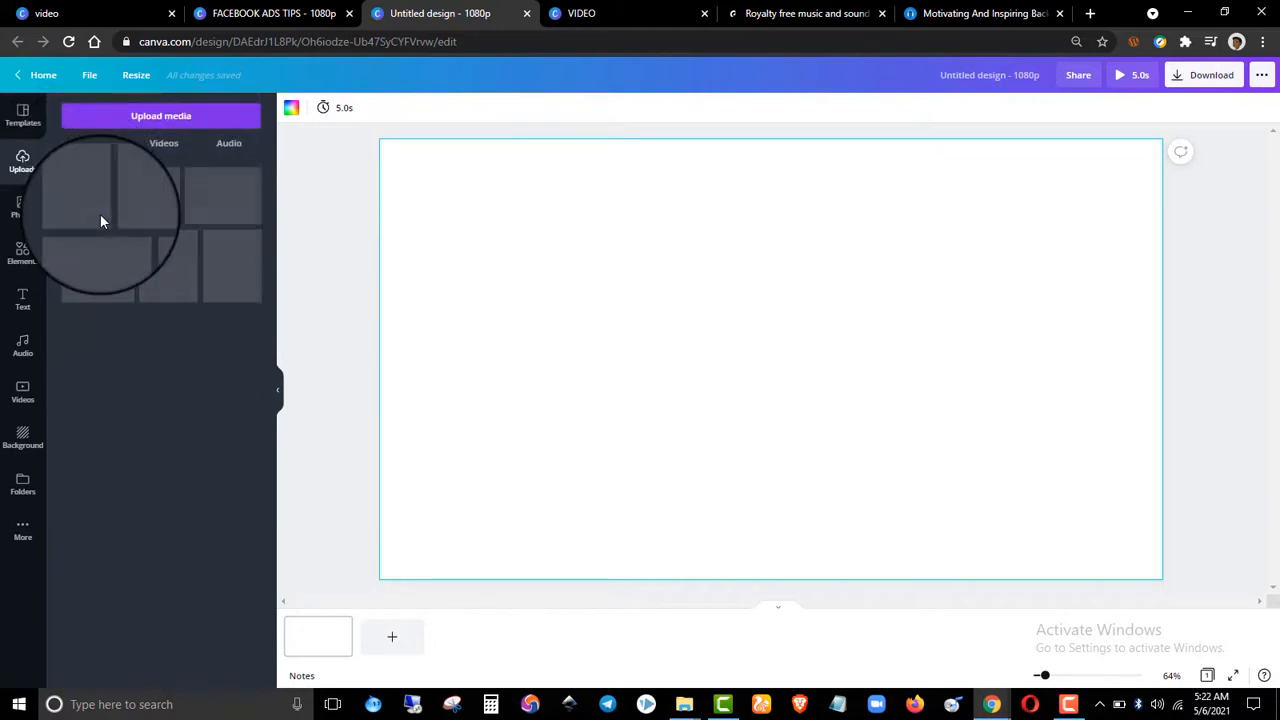
click(140, 200)
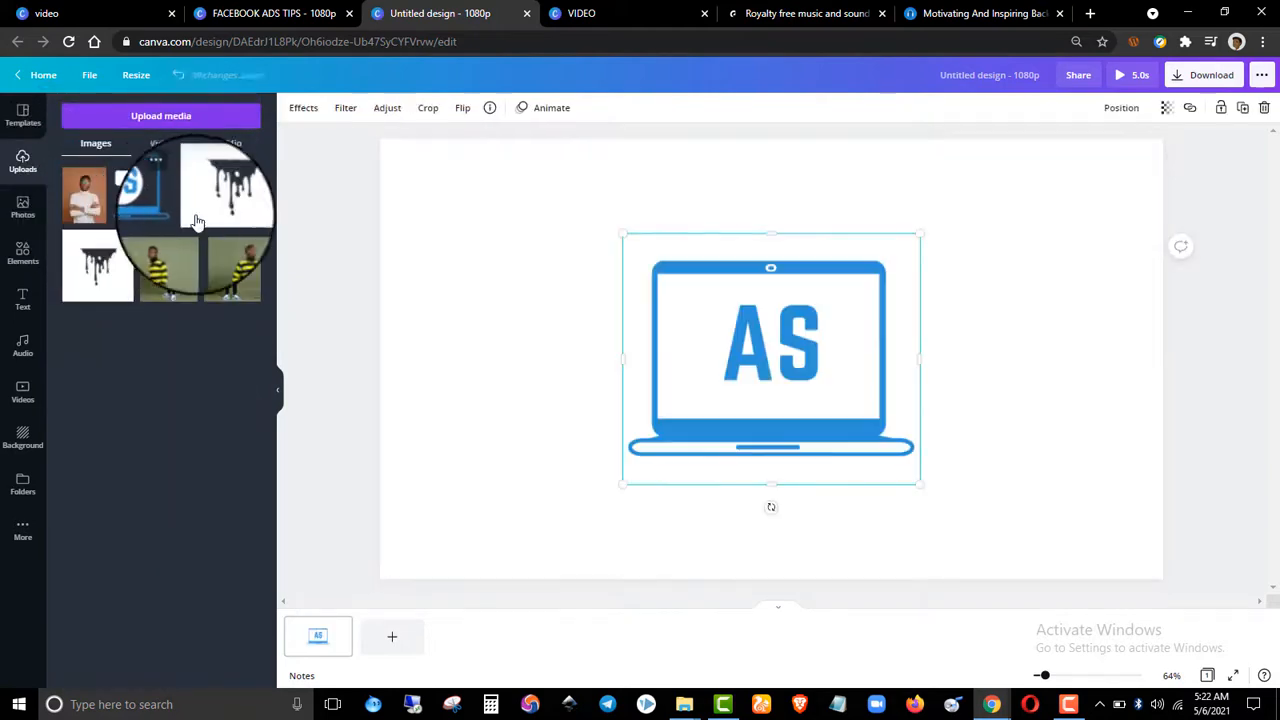
click(310, 175)
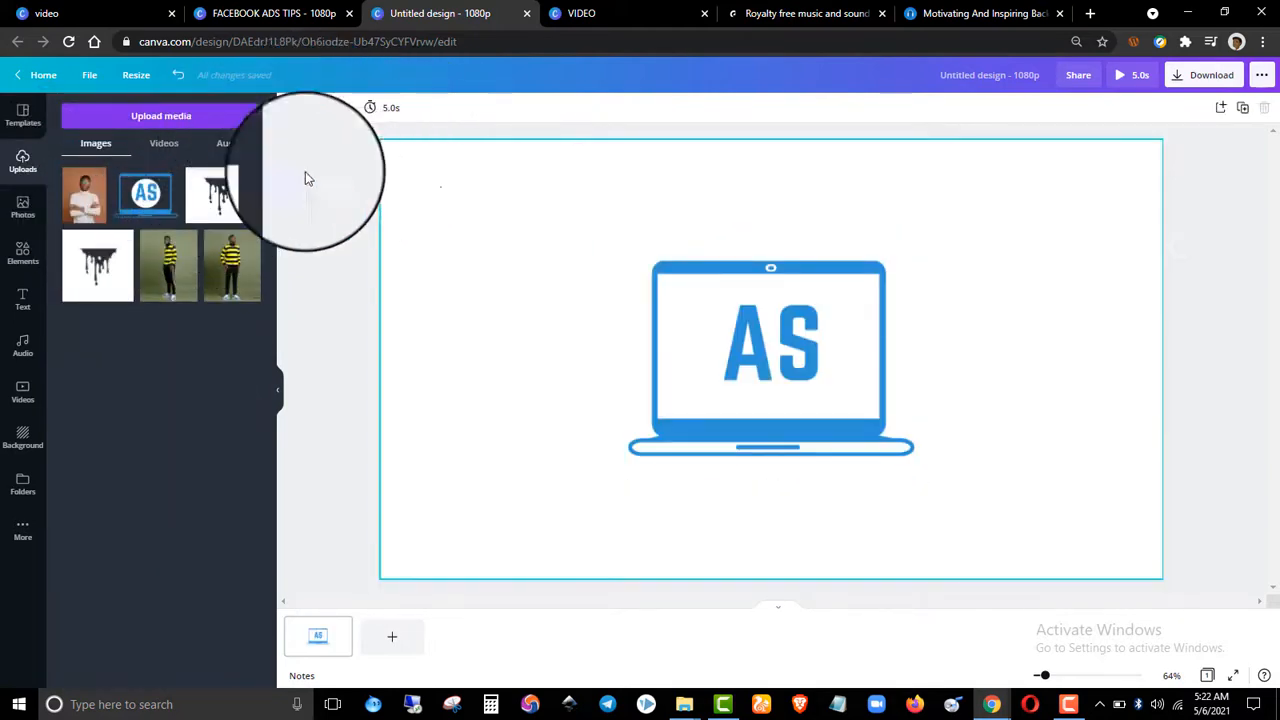
click(291, 108)
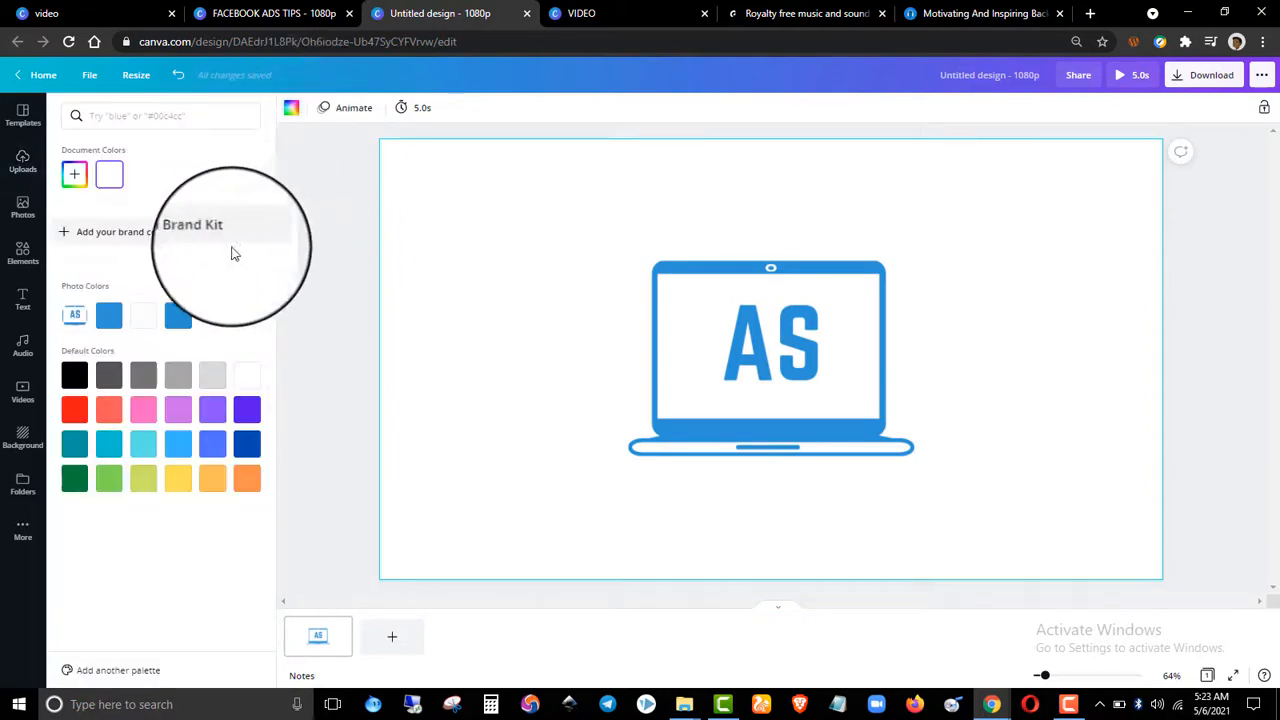
click(74, 174)
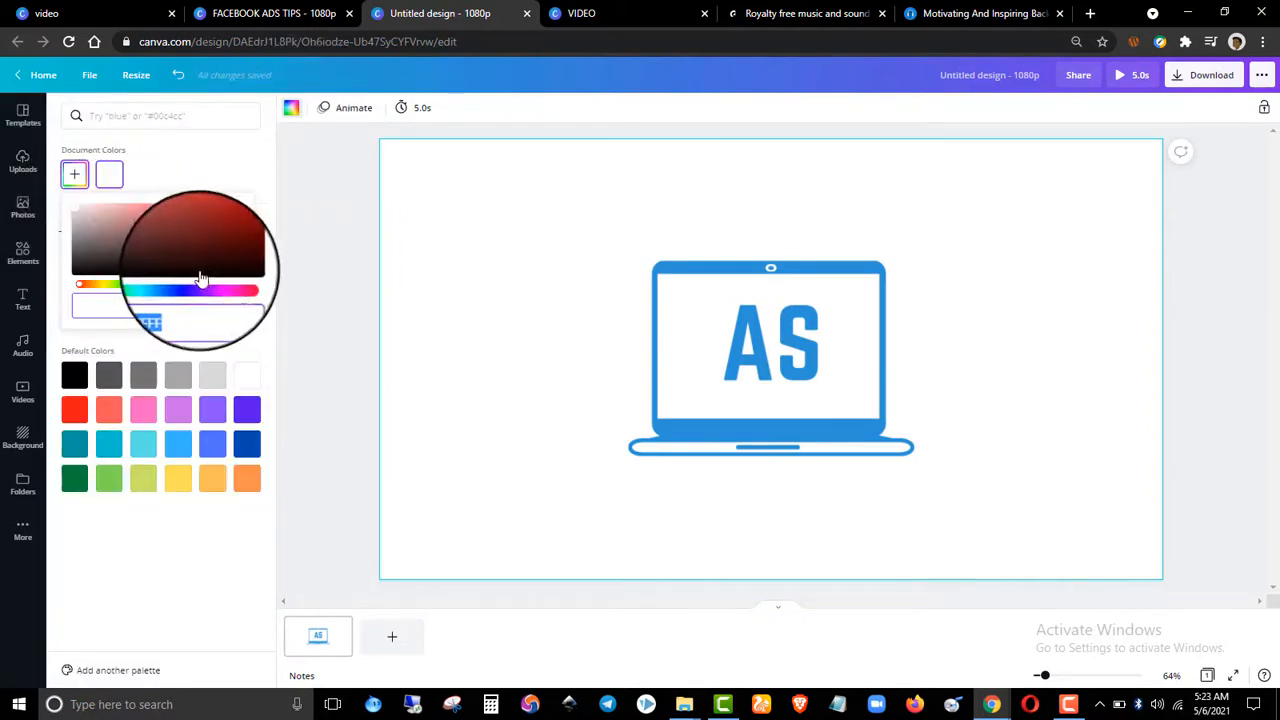
click(306, 320)
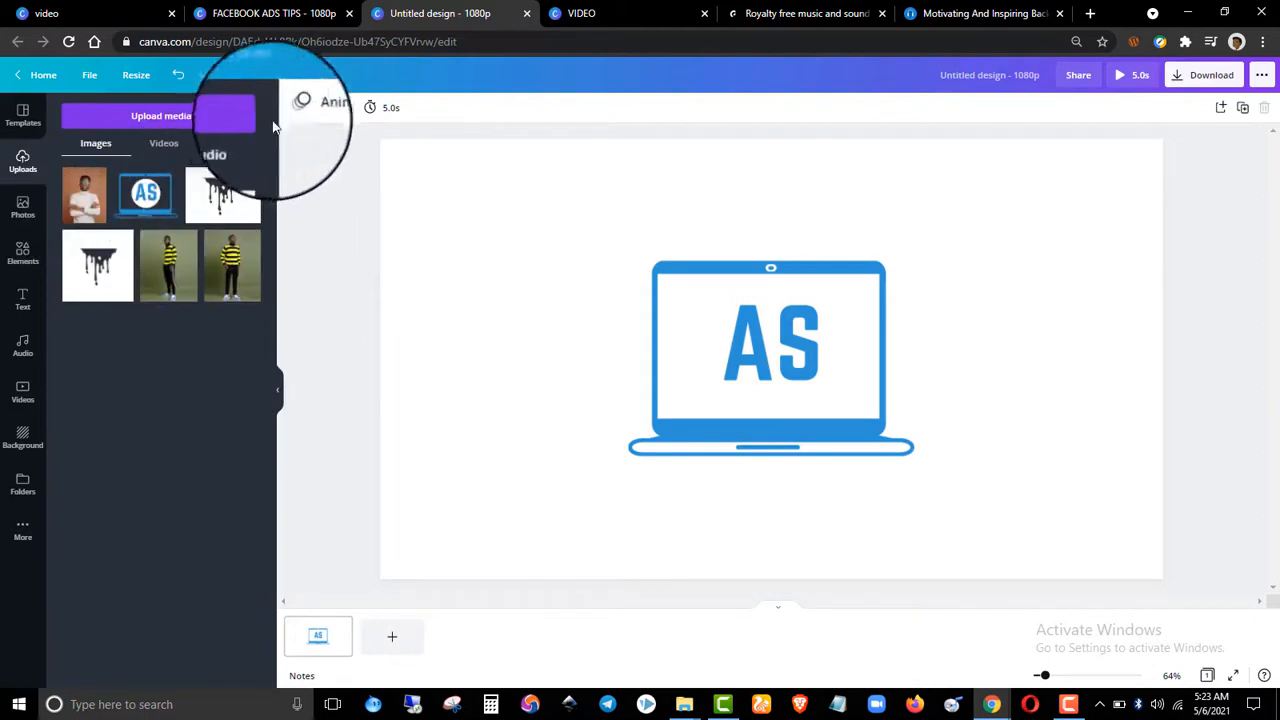
click(704, 302)
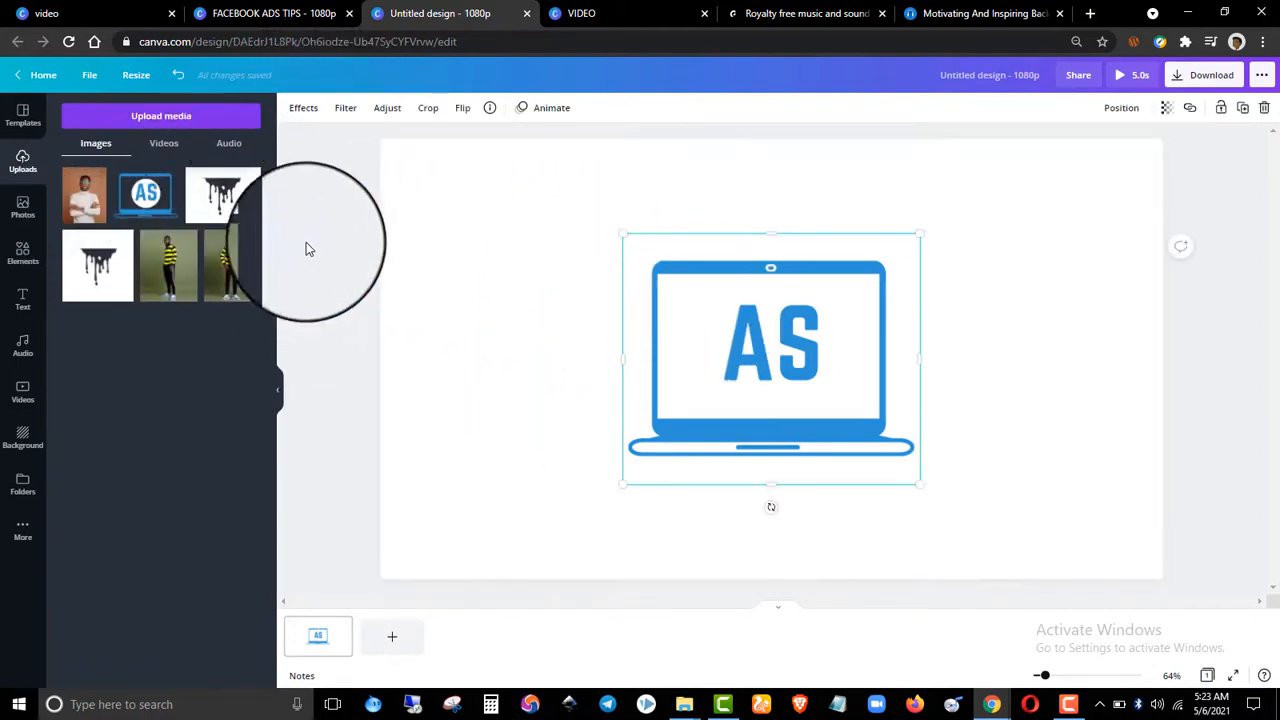
click(357, 240)
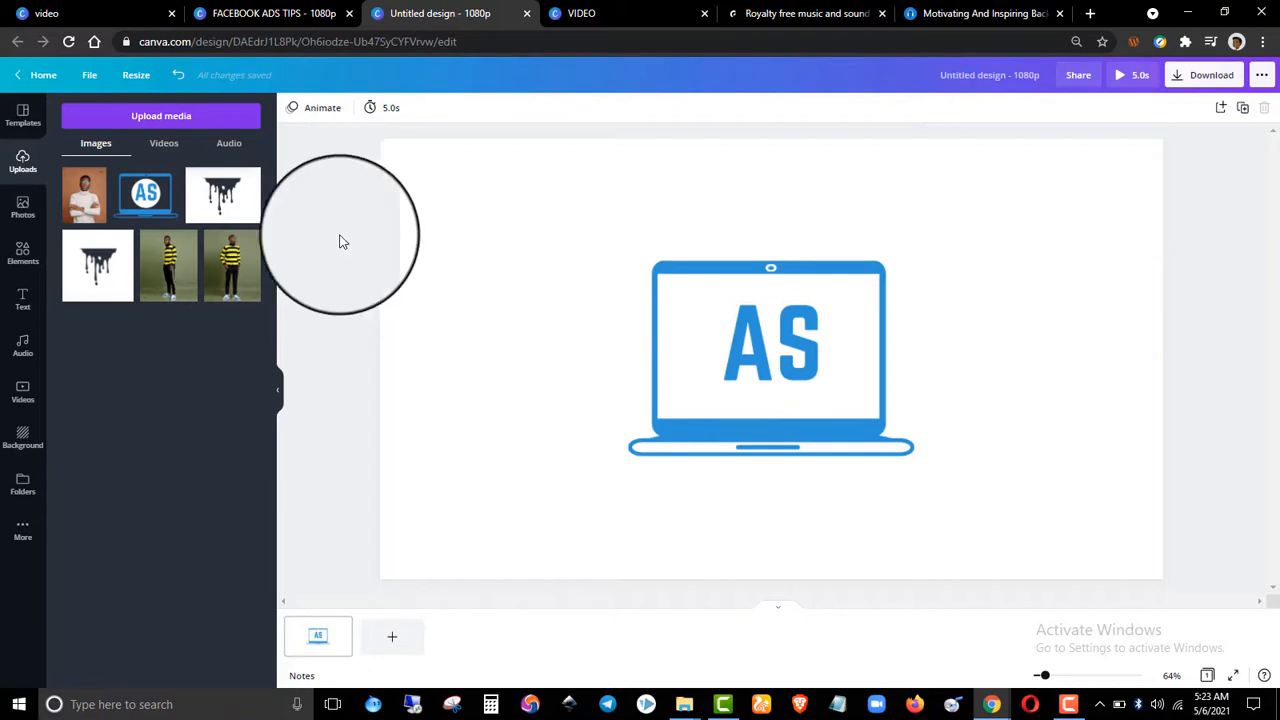
click(643, 297)
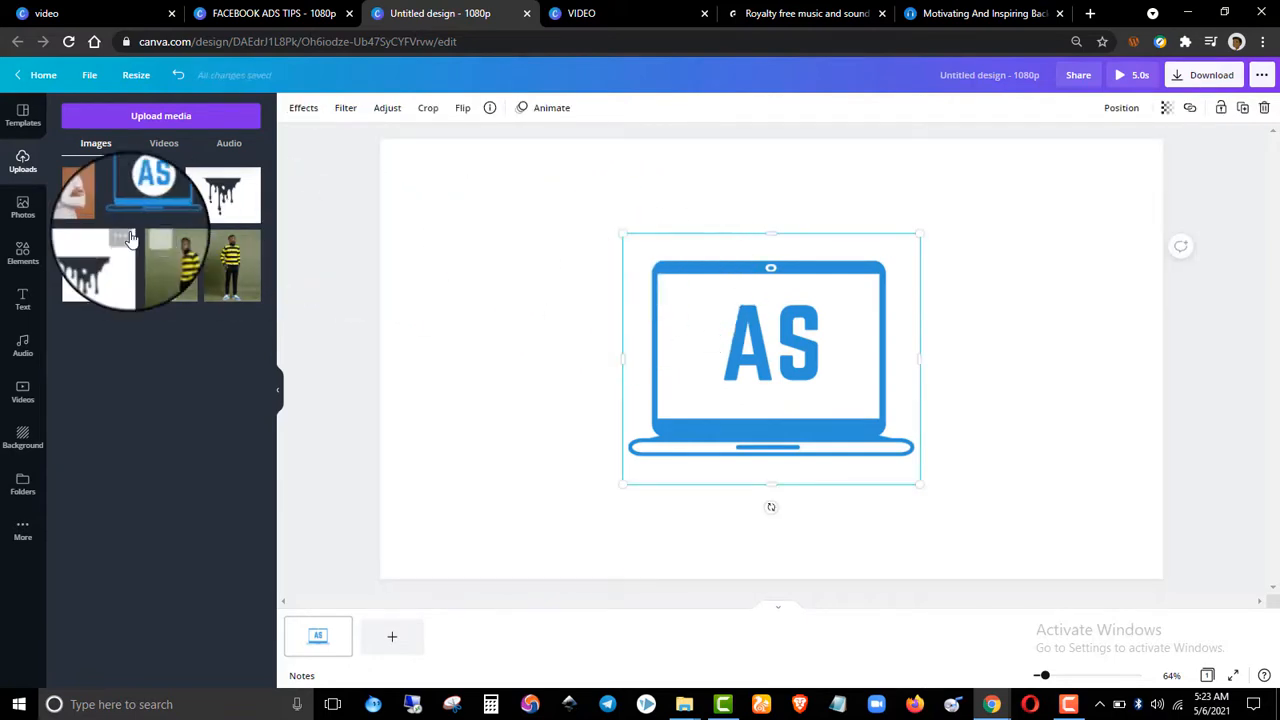
click(302, 197)
click(740, 266)
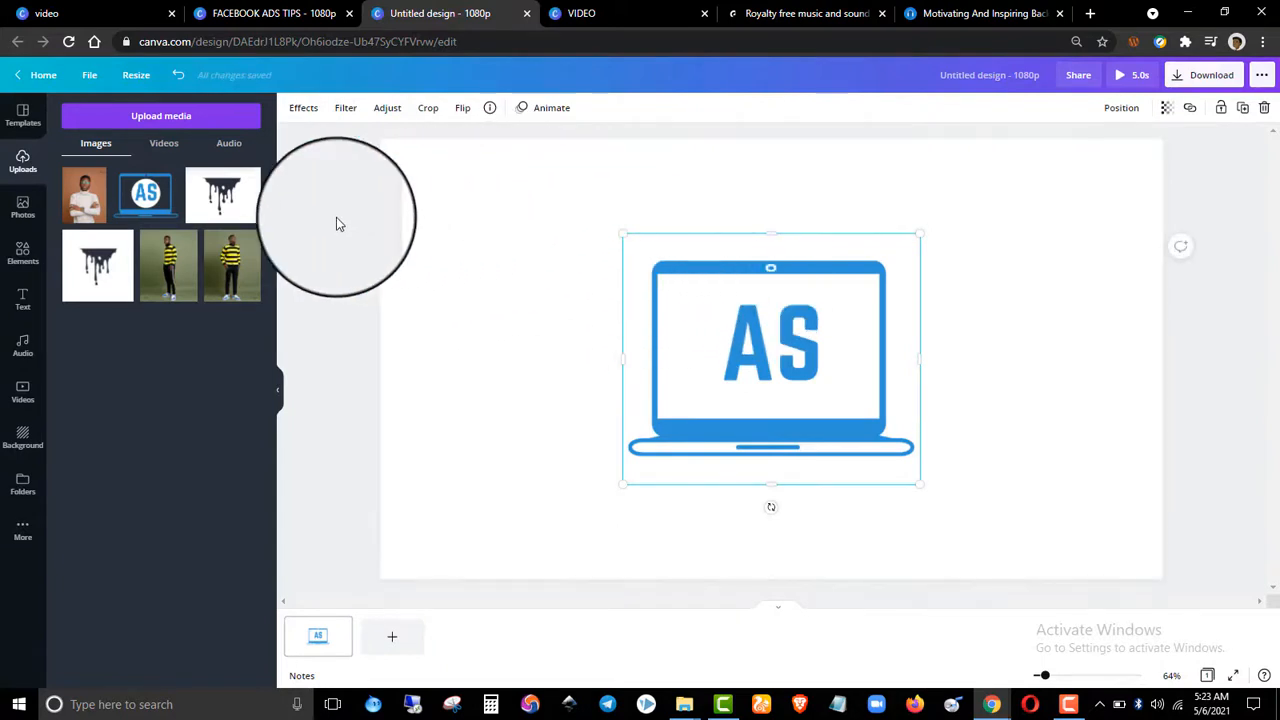
Set the page background to the blue sampled from the AS logo's photo colors and delete the logo.
click(443, 214)
click(291, 109)
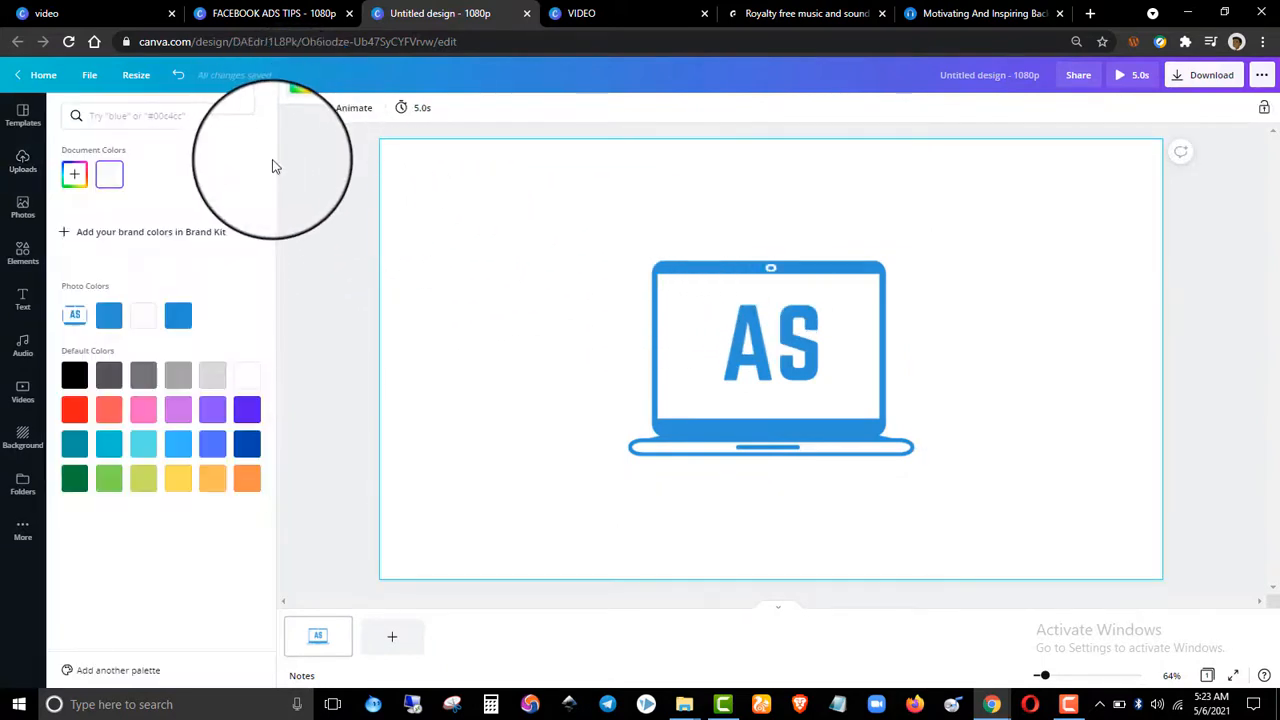
click(191, 322)
click(700, 328)
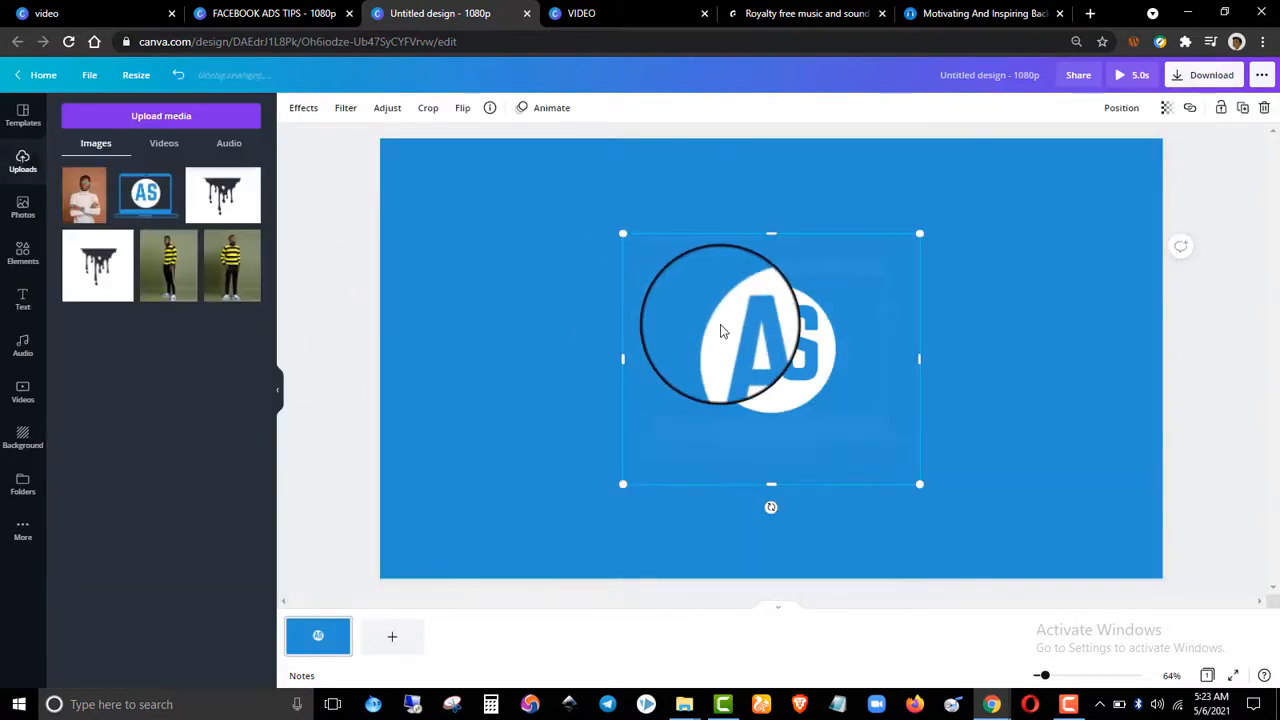
key(Delete)
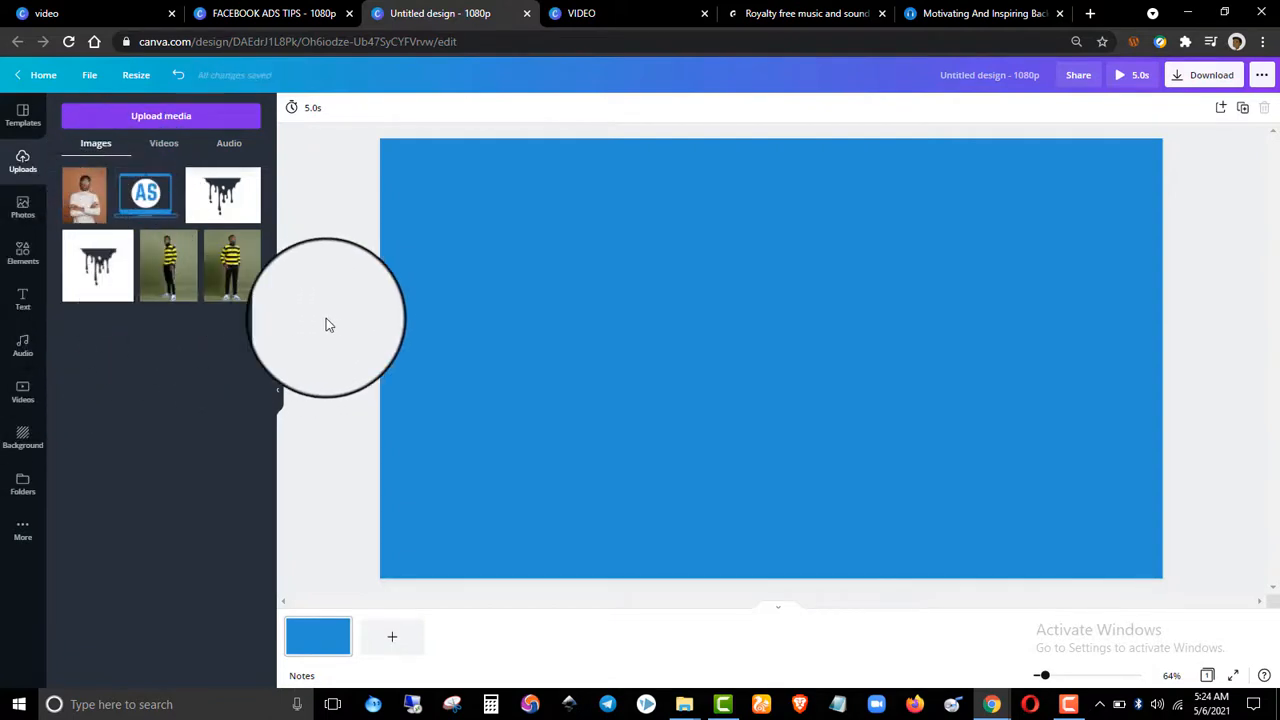
Add a text box reading "FACEBOOK ADS TIPS" to the blue page.
key(t)
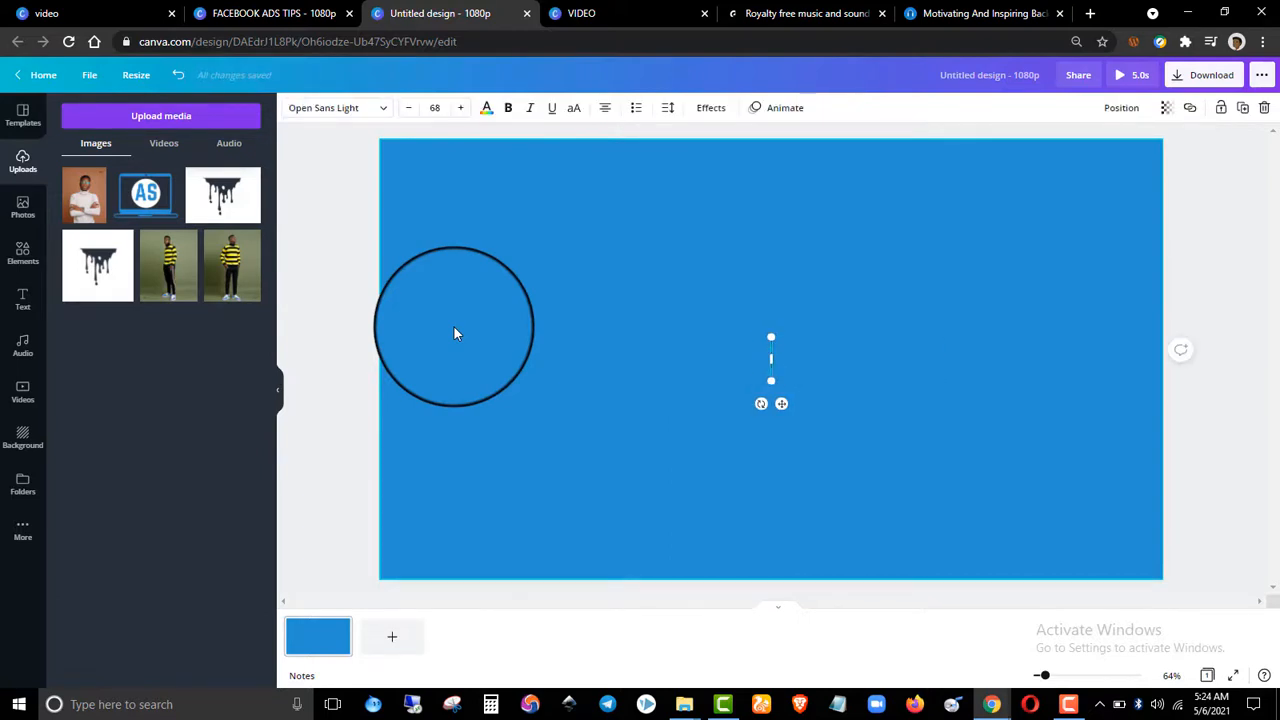
text(FACEBOOK)
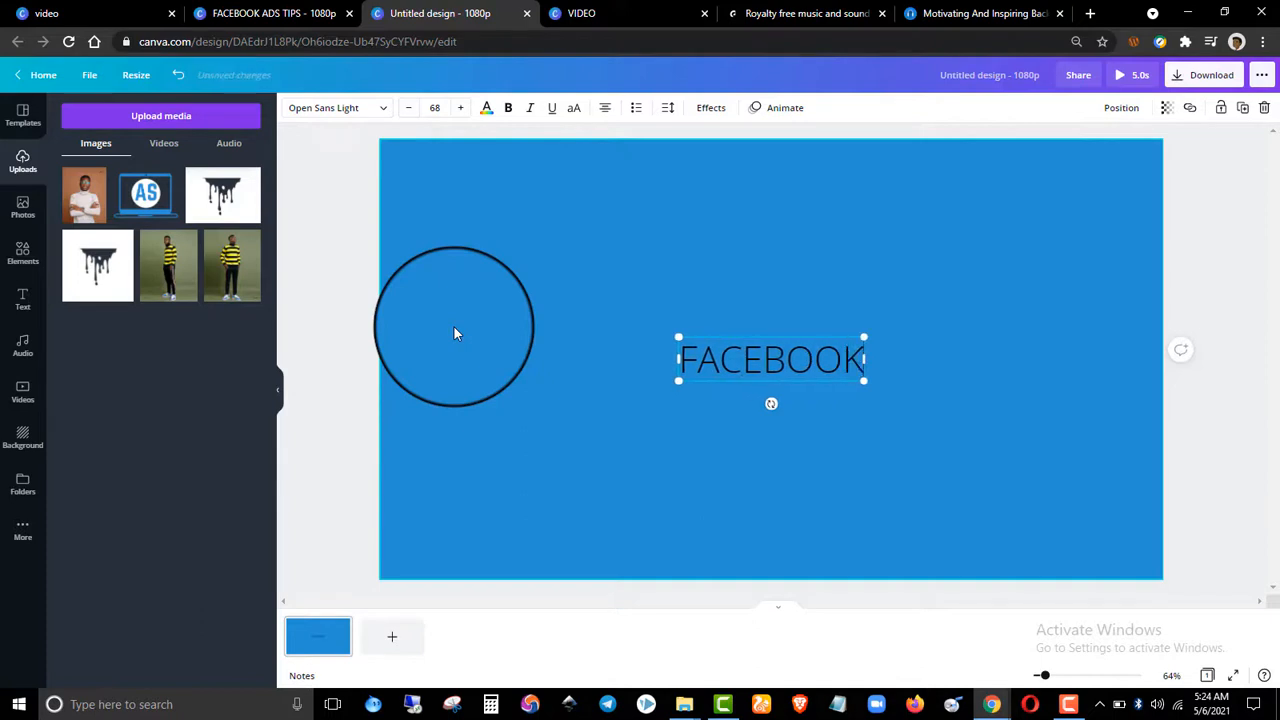
text( ADS )
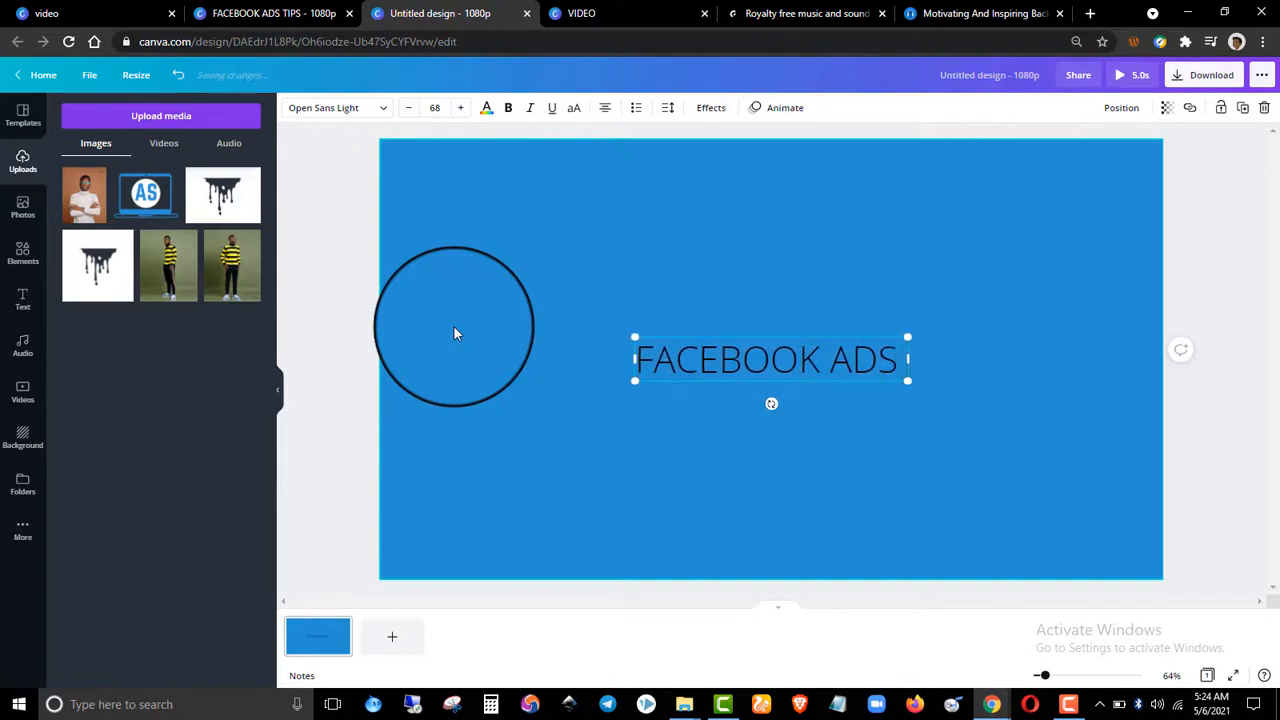
text(TIPS)
drag(454, 327, 741, 330)
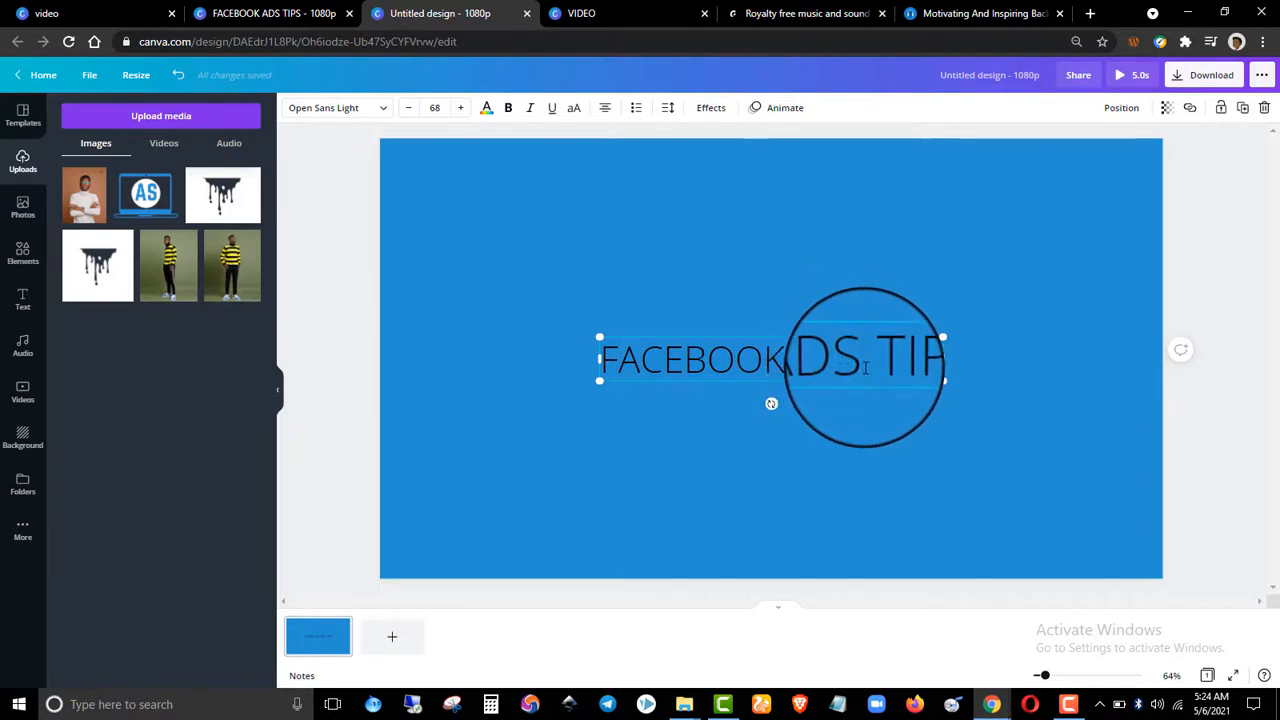
click(1186, 284)
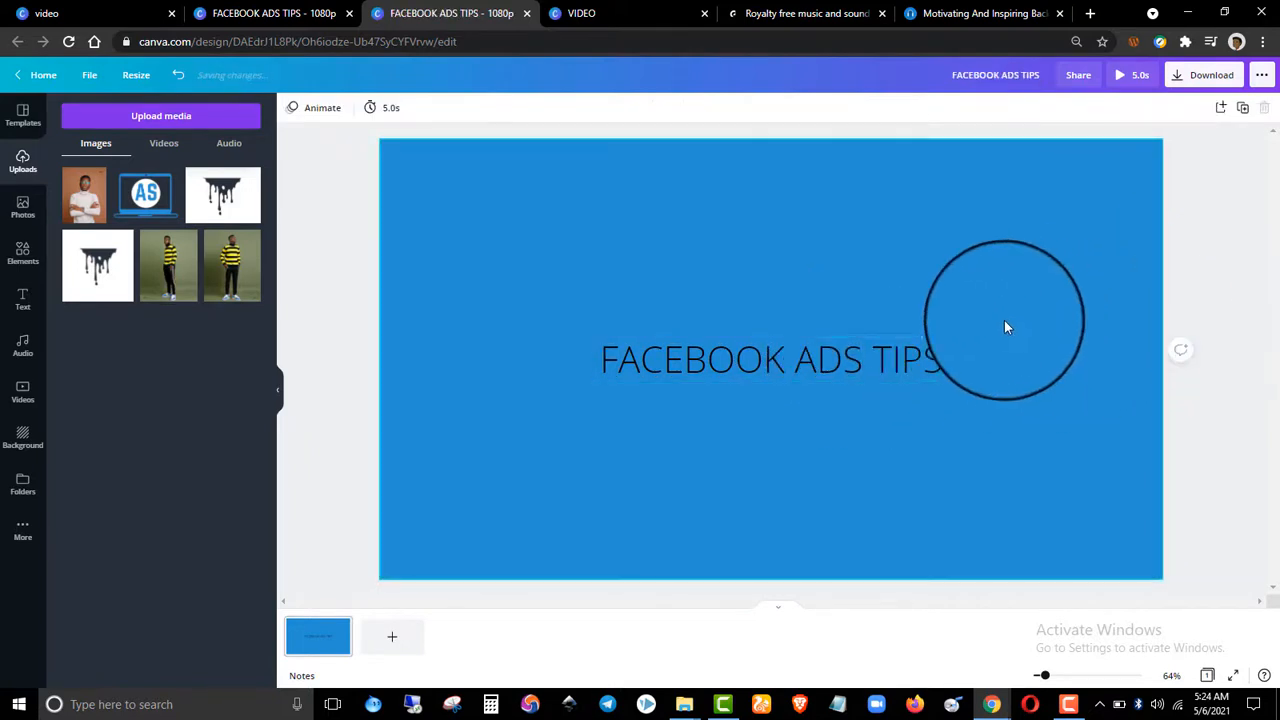
Move the heading text box slightly lower on the page and reword it as "FACEBOOK AD TIPS".
click(859, 351)
drag(854, 363, 859, 377)
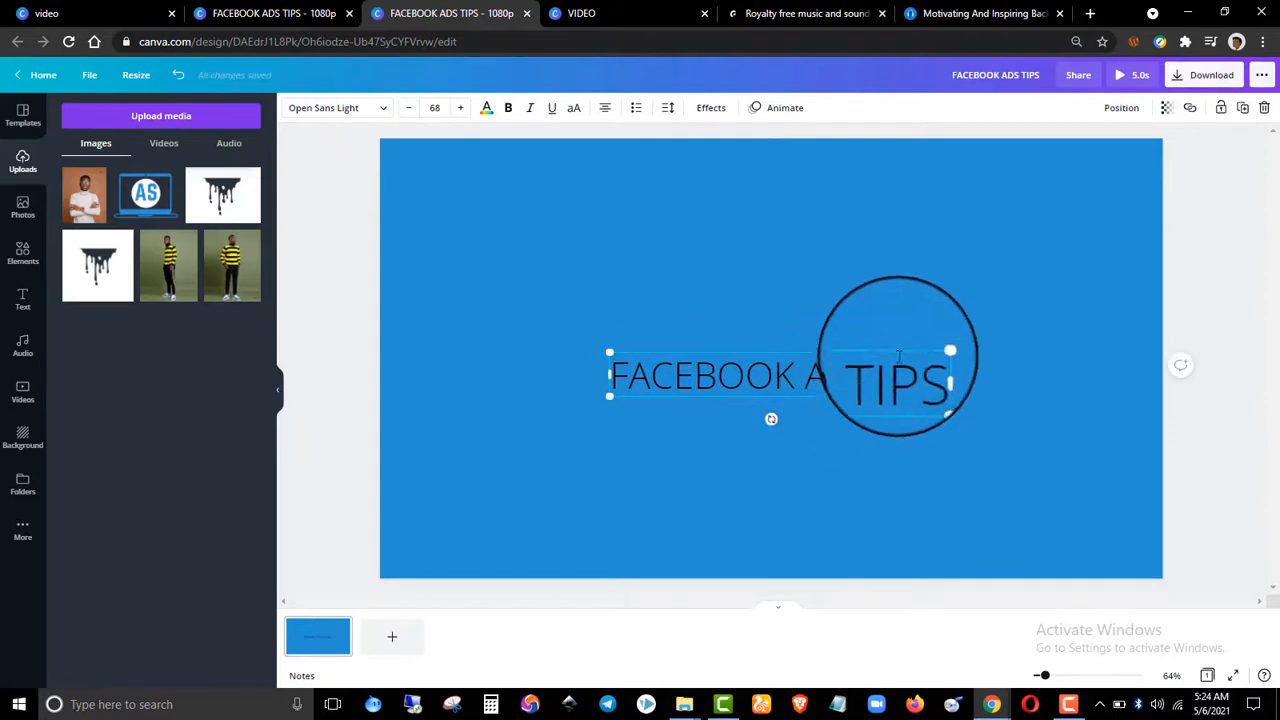
click(1168, 293)
click(920, 377)
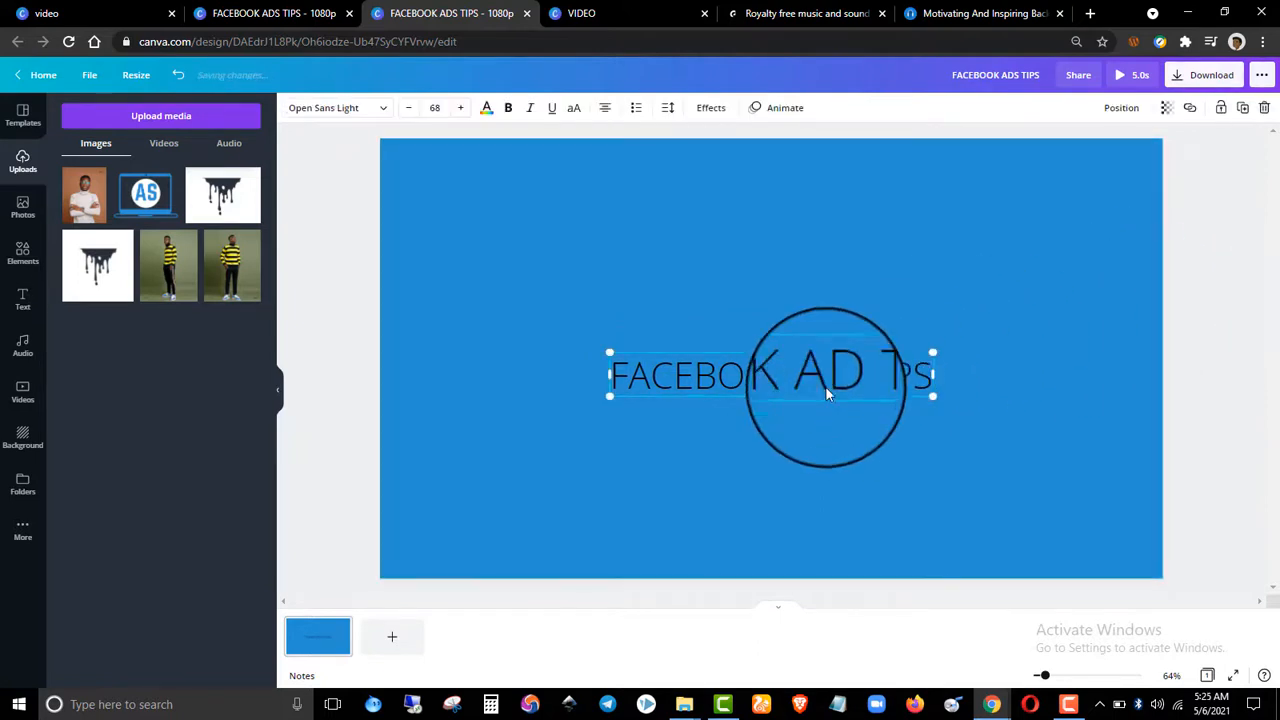
Format the FACEBOOK AD TIPS heading in the Lato font, bold and white.
click(323, 108)
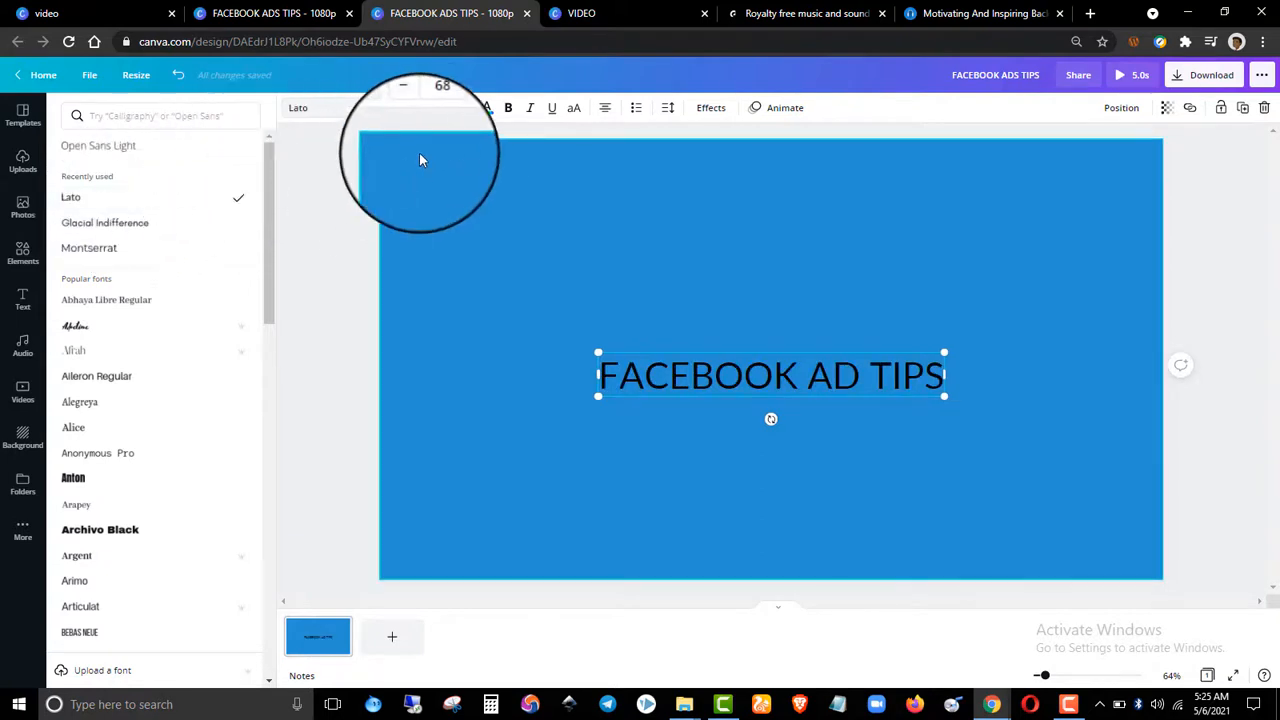
click(508, 107)
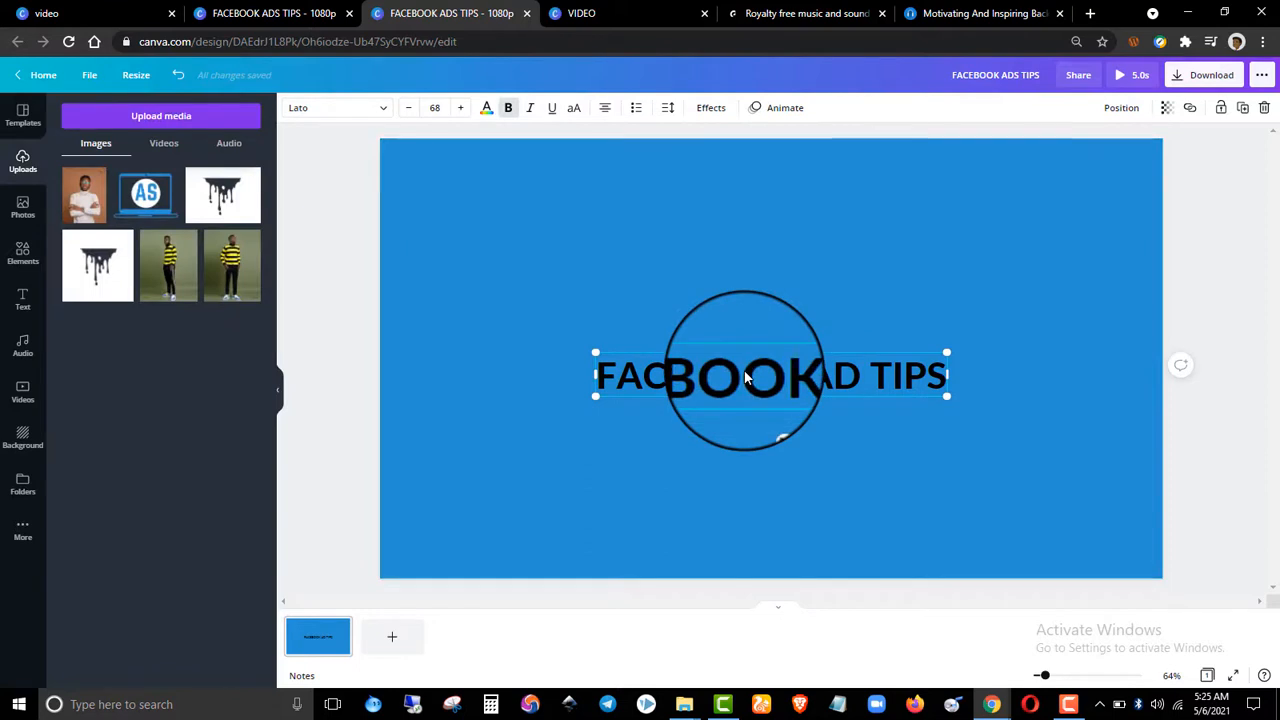
click(487, 110)
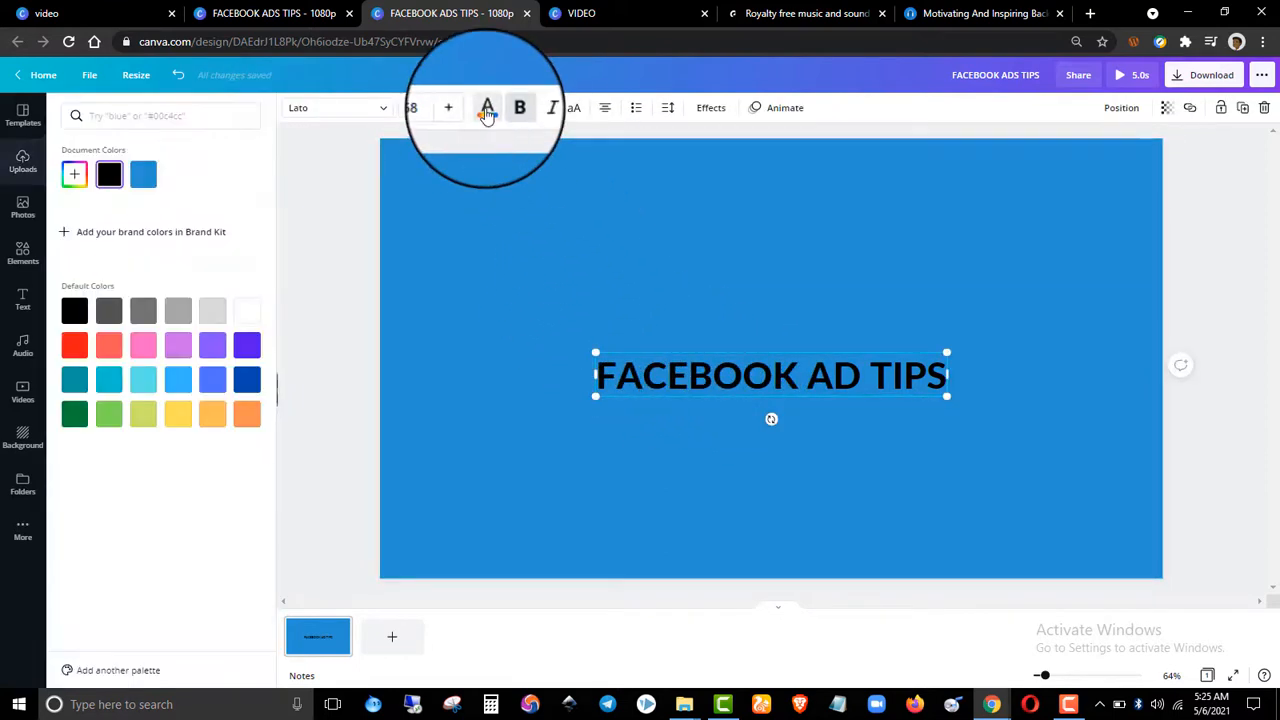
click(252, 314)
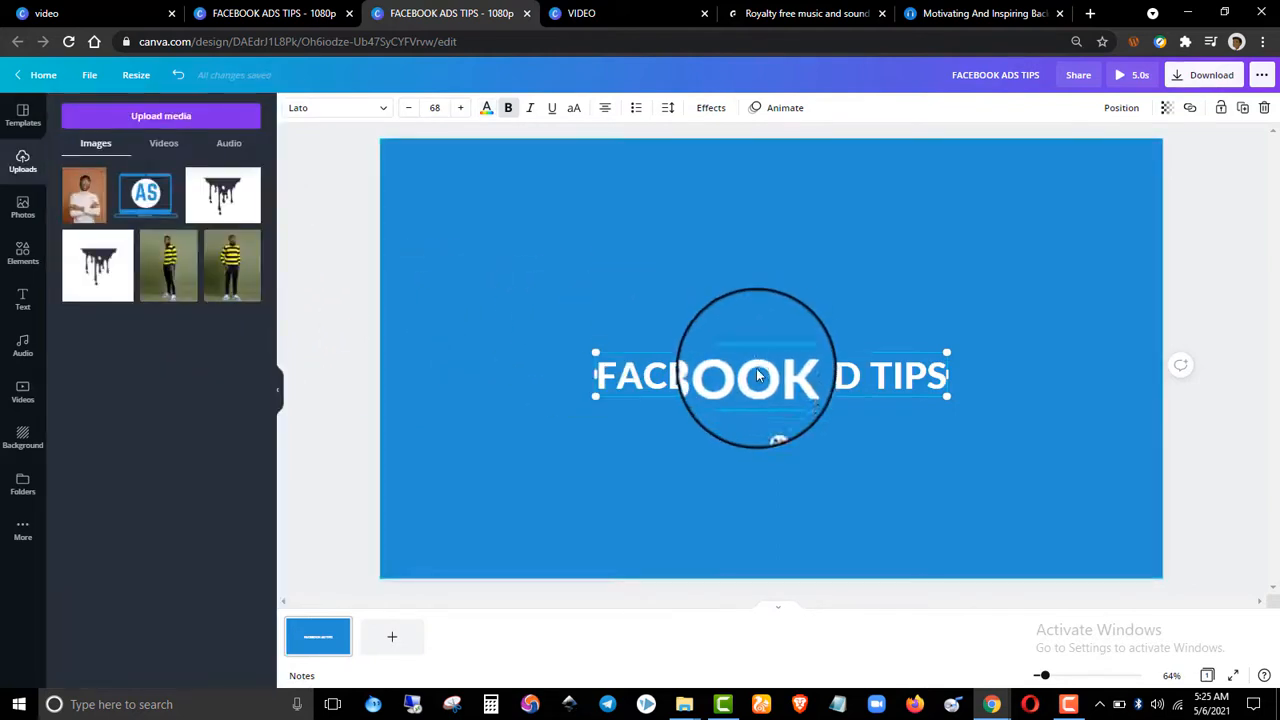
click(366, 345)
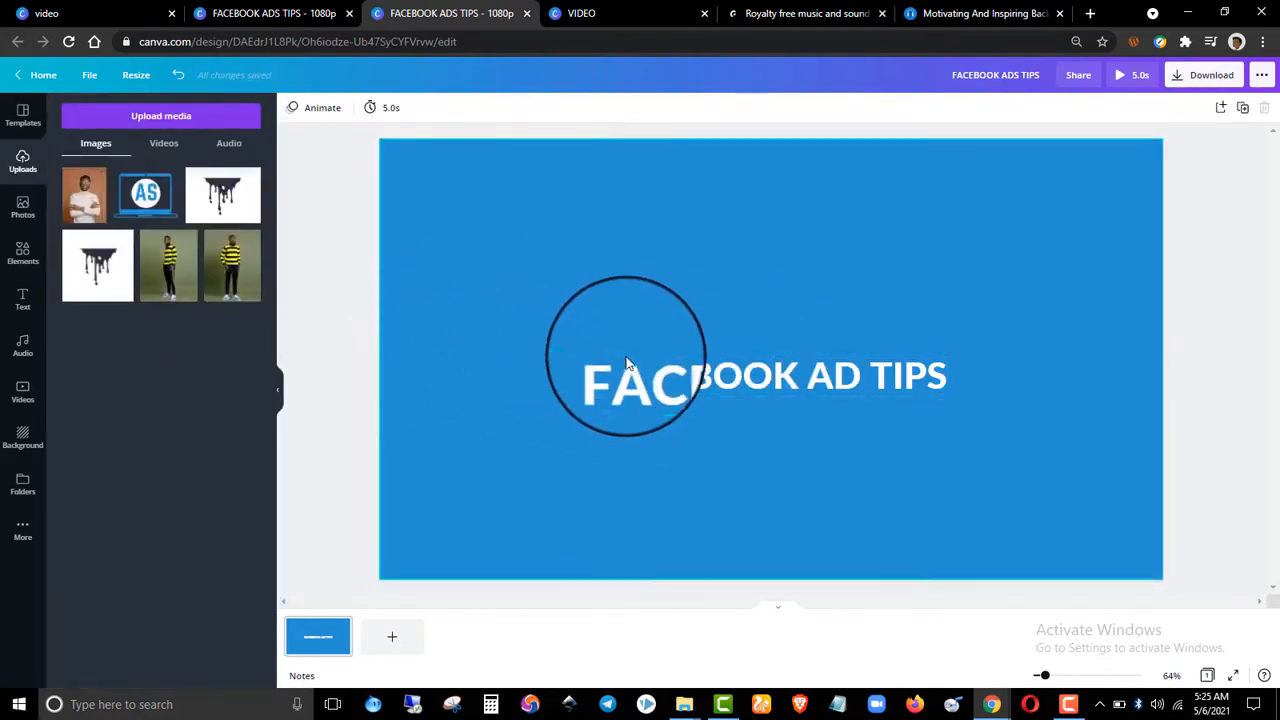
Set the heading's letter spacing to 140 and shift the text box slightly down.
click(668, 373)
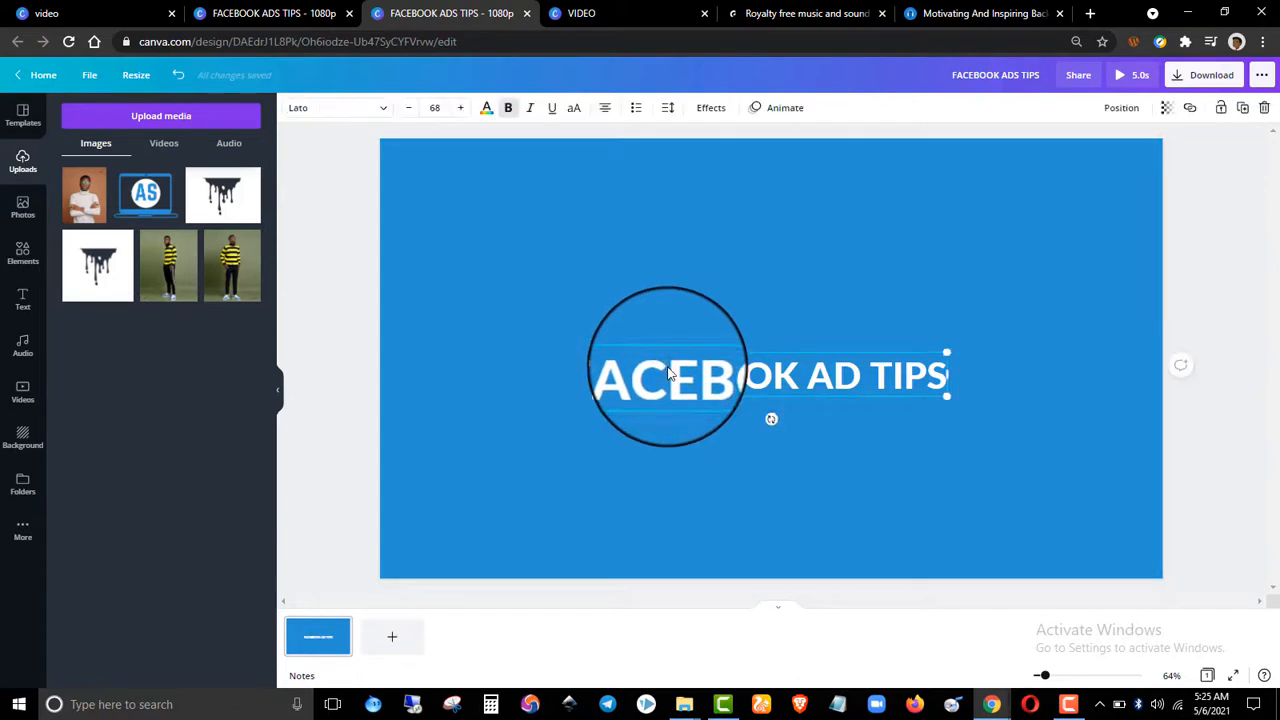
click(670, 108)
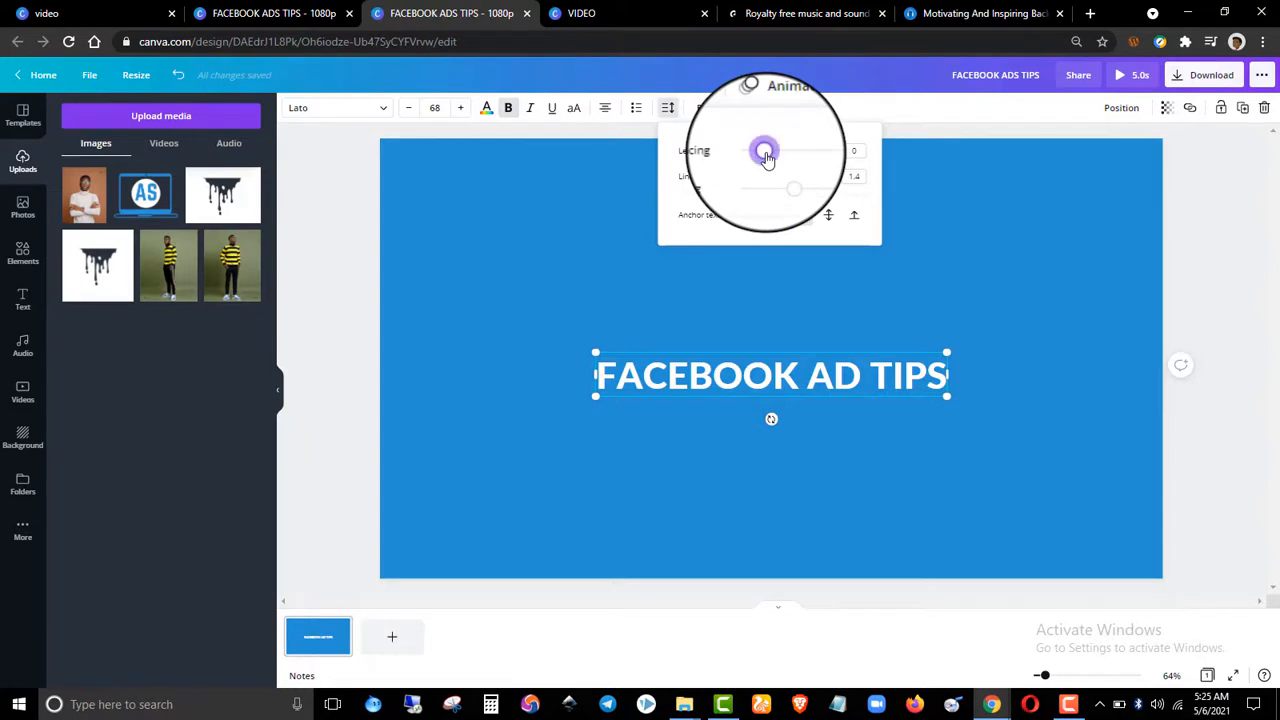
drag(765, 157, 777, 158)
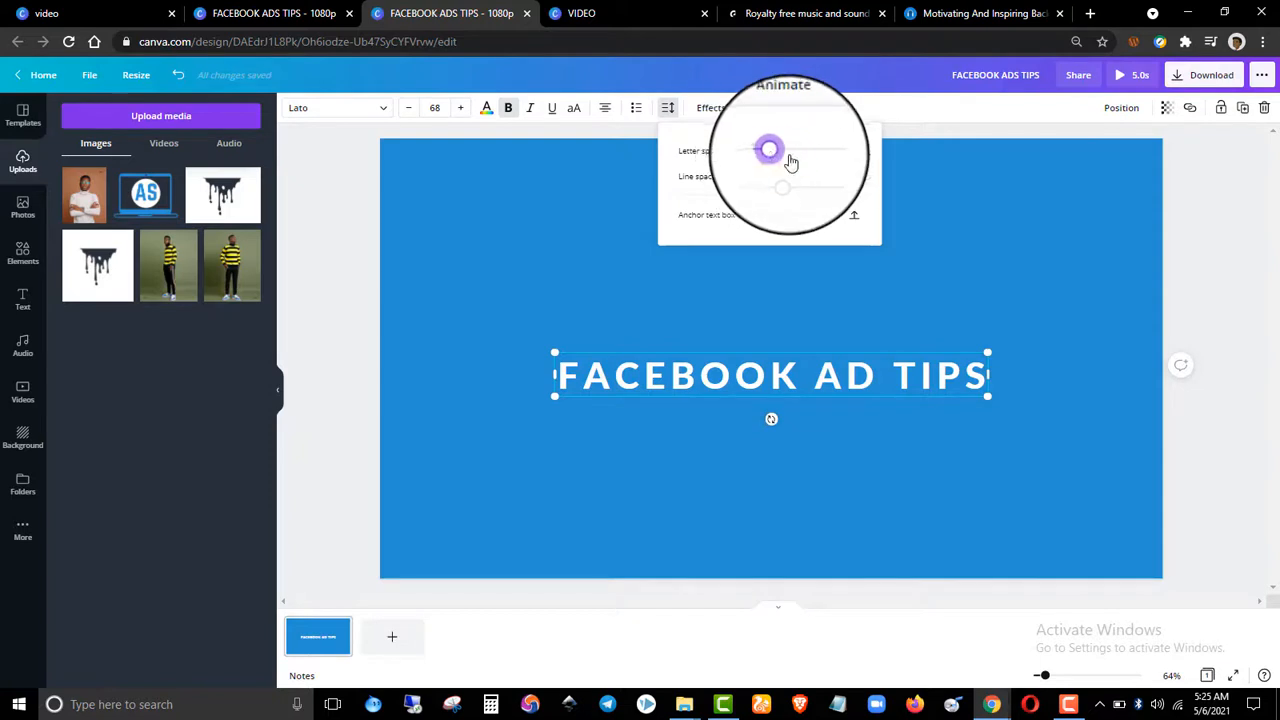
click(845, 151)
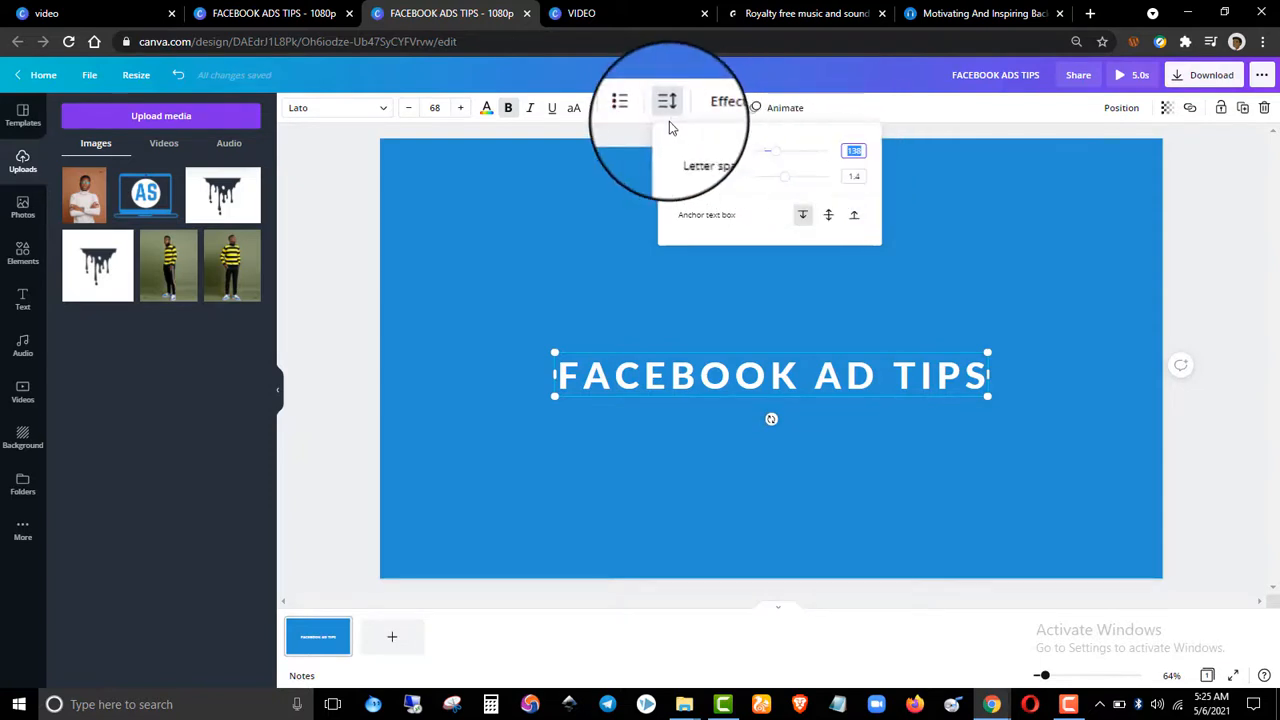
text(140)
key(Return)
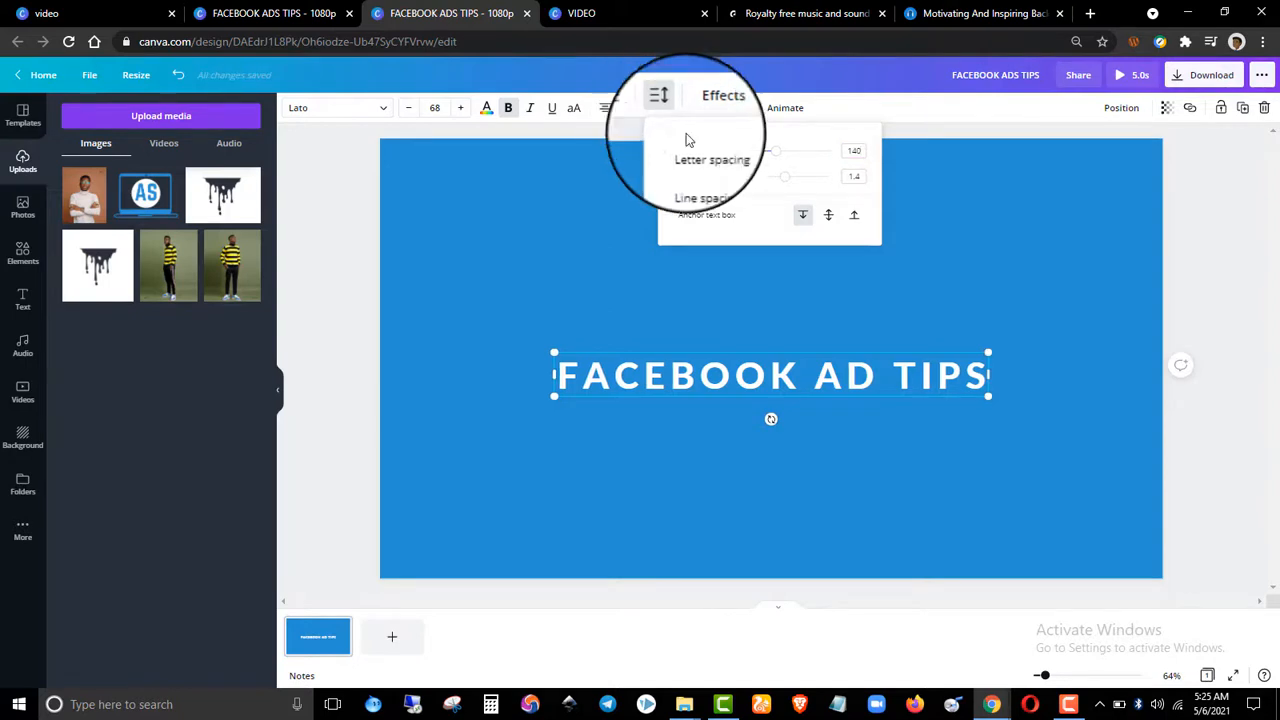
click(360, 322)
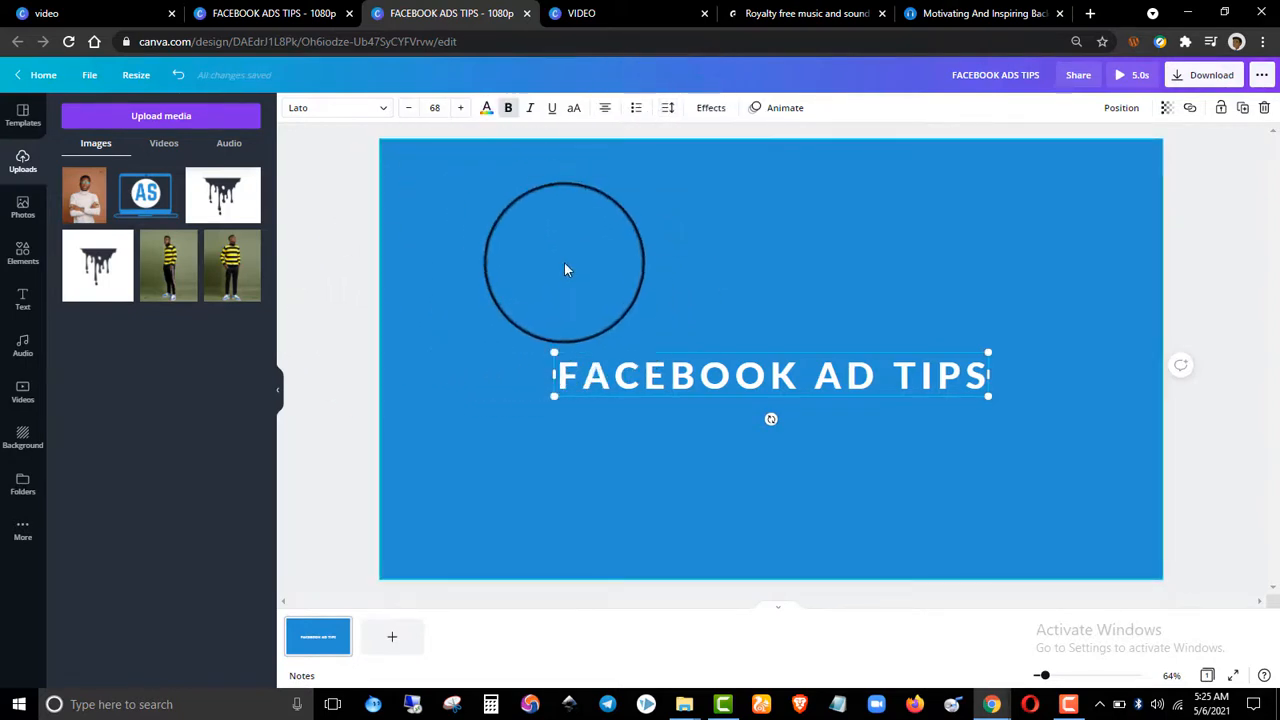
click(345, 276)
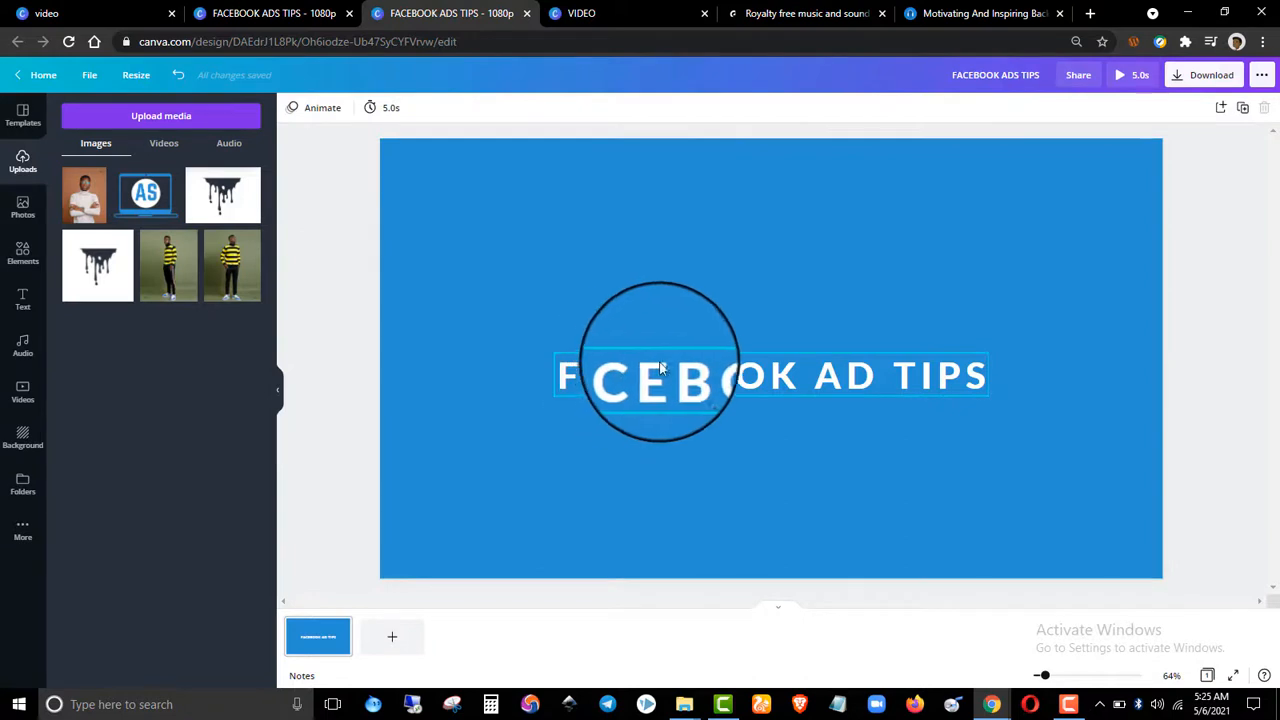
mouse_move(666, 375)
mouse_down()
mouse_move(669, 412)
mouse_move(675, 376)
mouse_up()
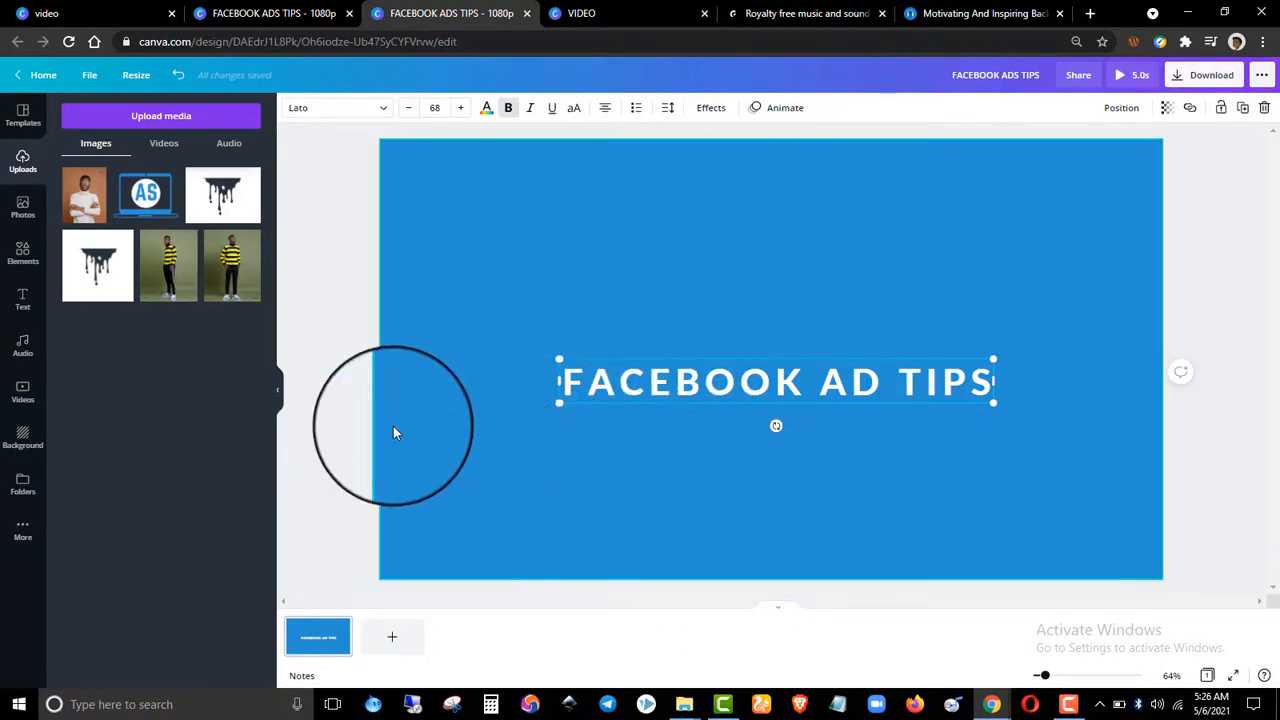
Search the elements library for YOUTUBE graphics.
click(24, 262)
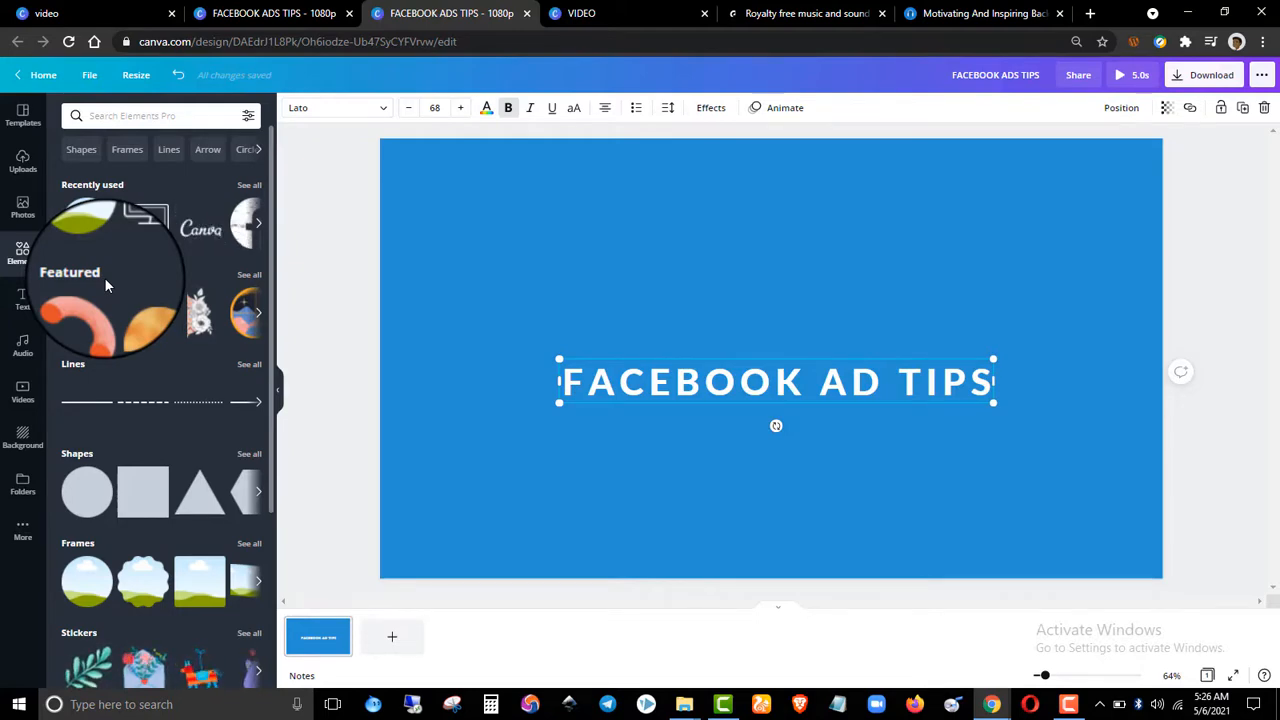
click(155, 115)
text(you)
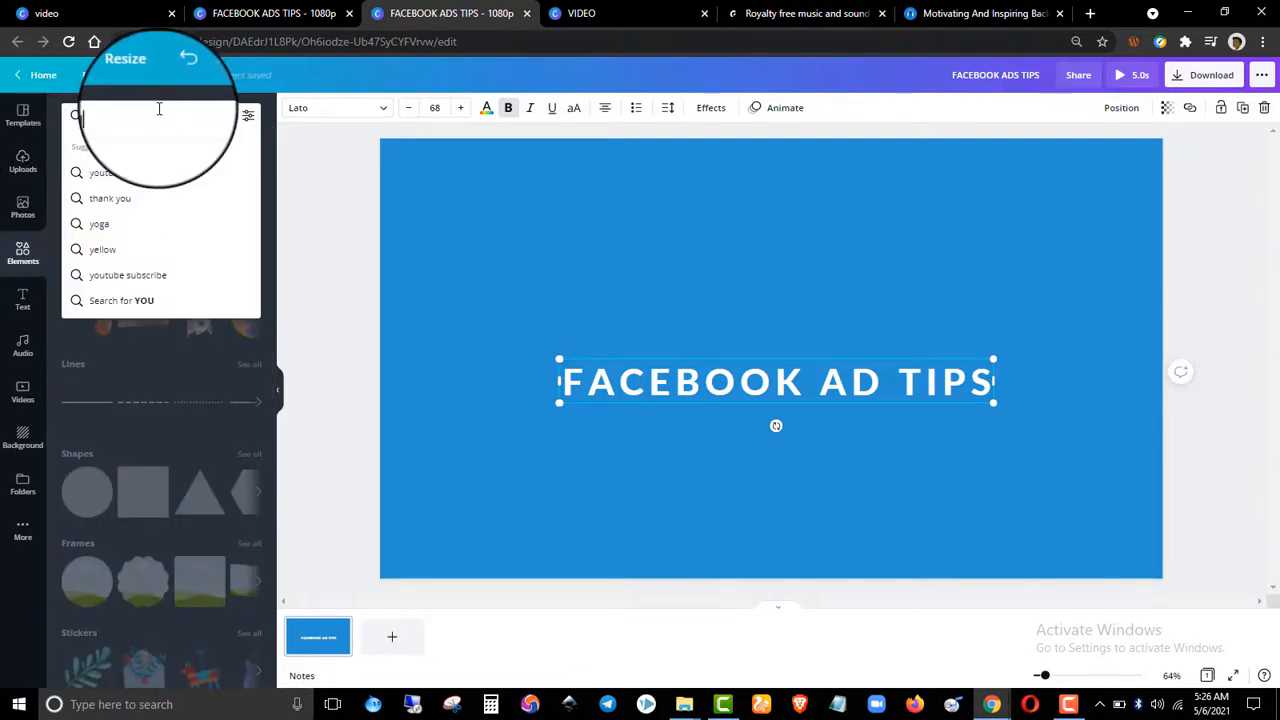
text(TUBE)
key(Return)
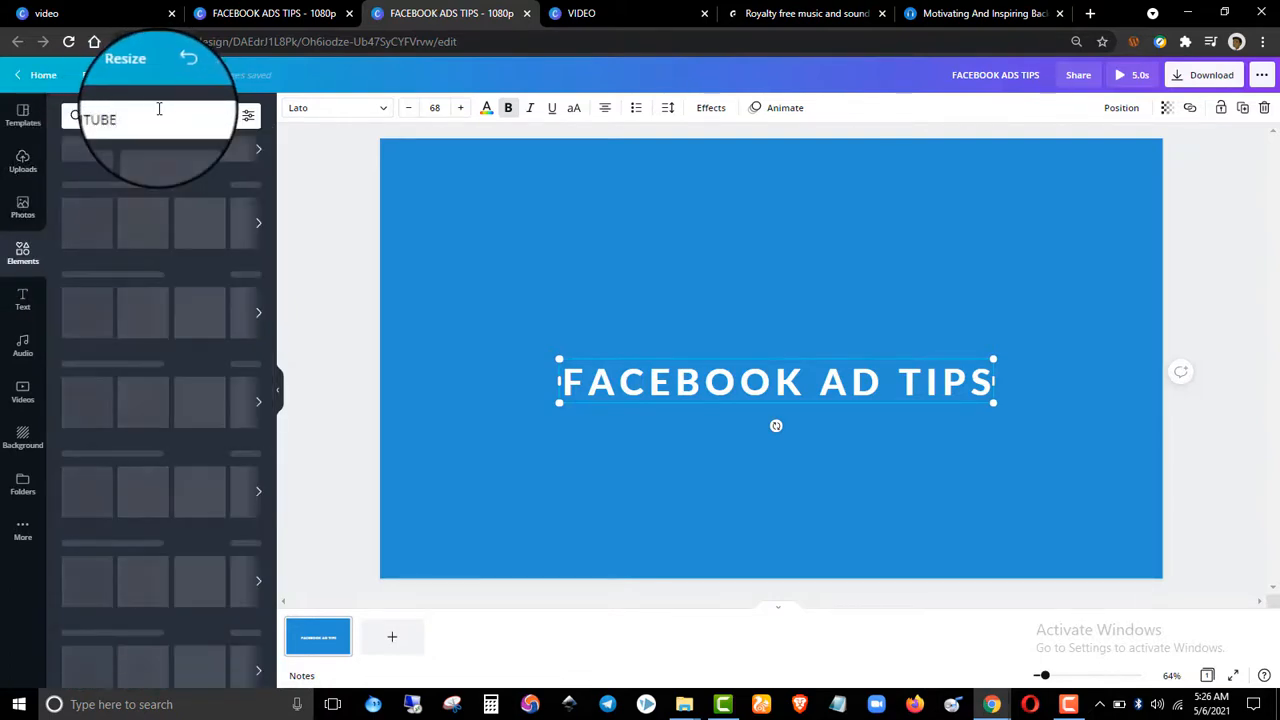
Search the elements library for GROWTH graphics and then for MONEY graphics.
click(228, 130)
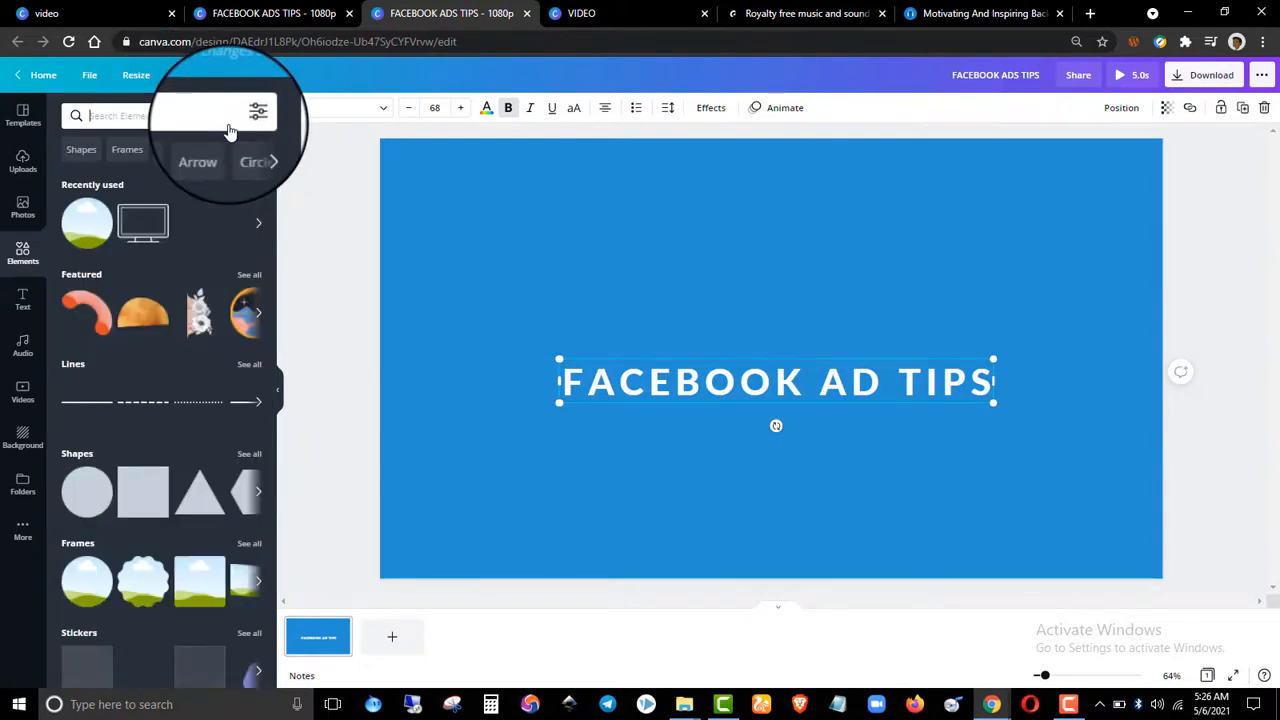
text(ro)
key(BackSpace)
key(BackSpace)
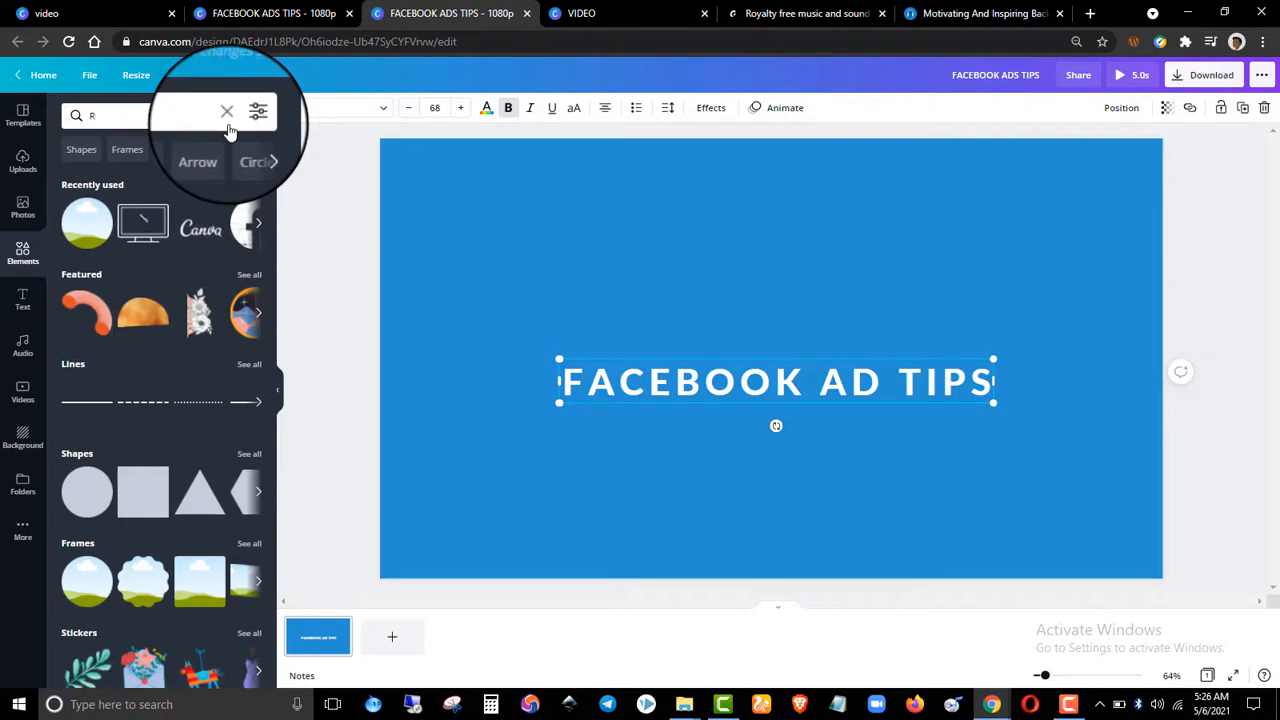
text(growth)
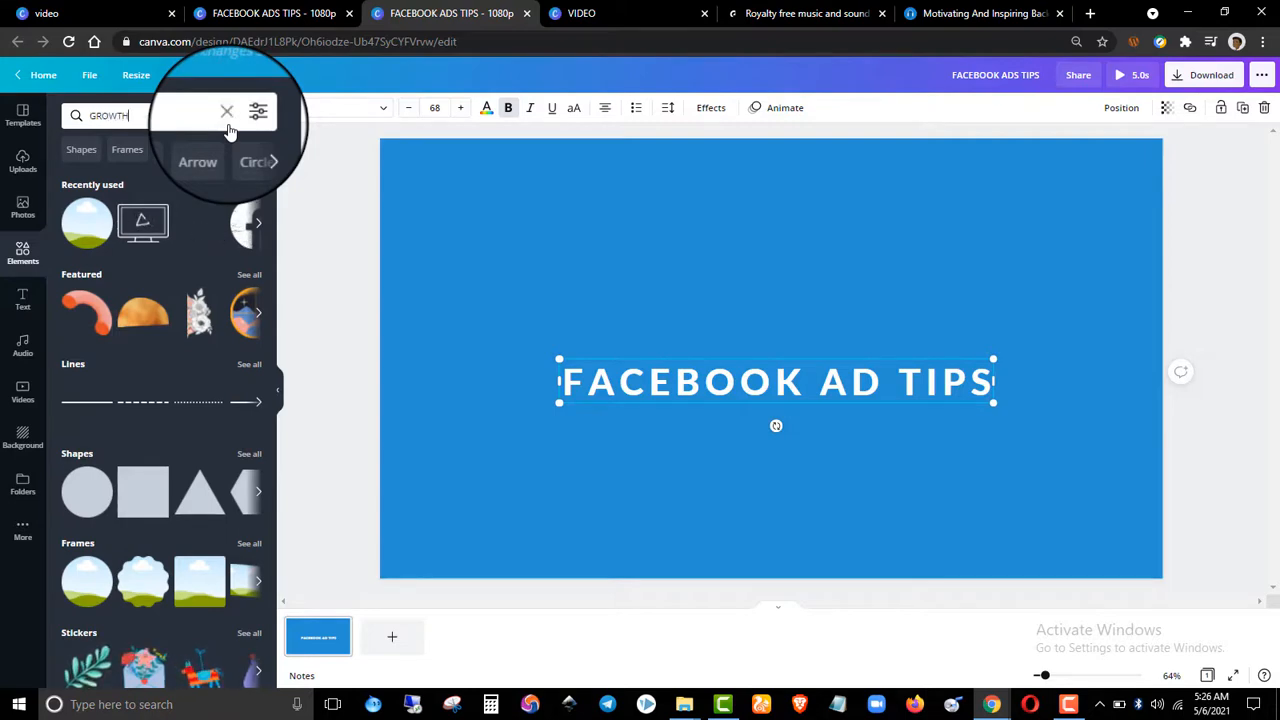
key(Return)
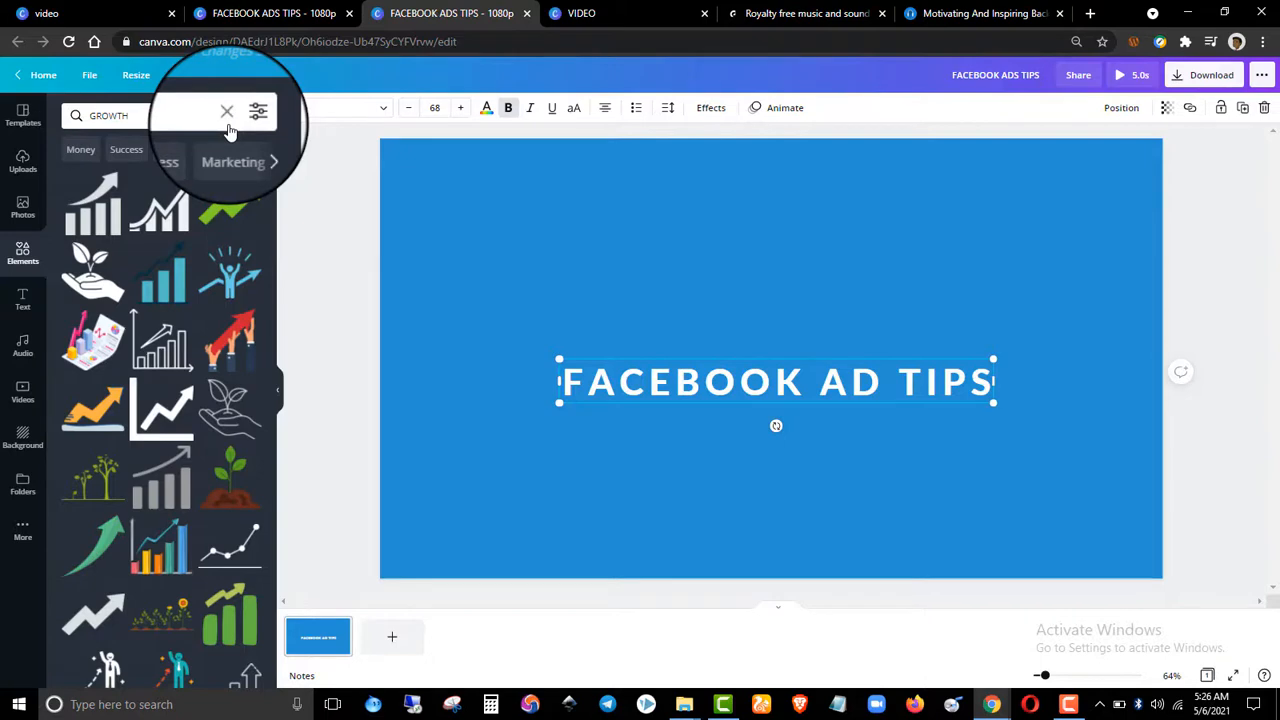
click(228, 128)
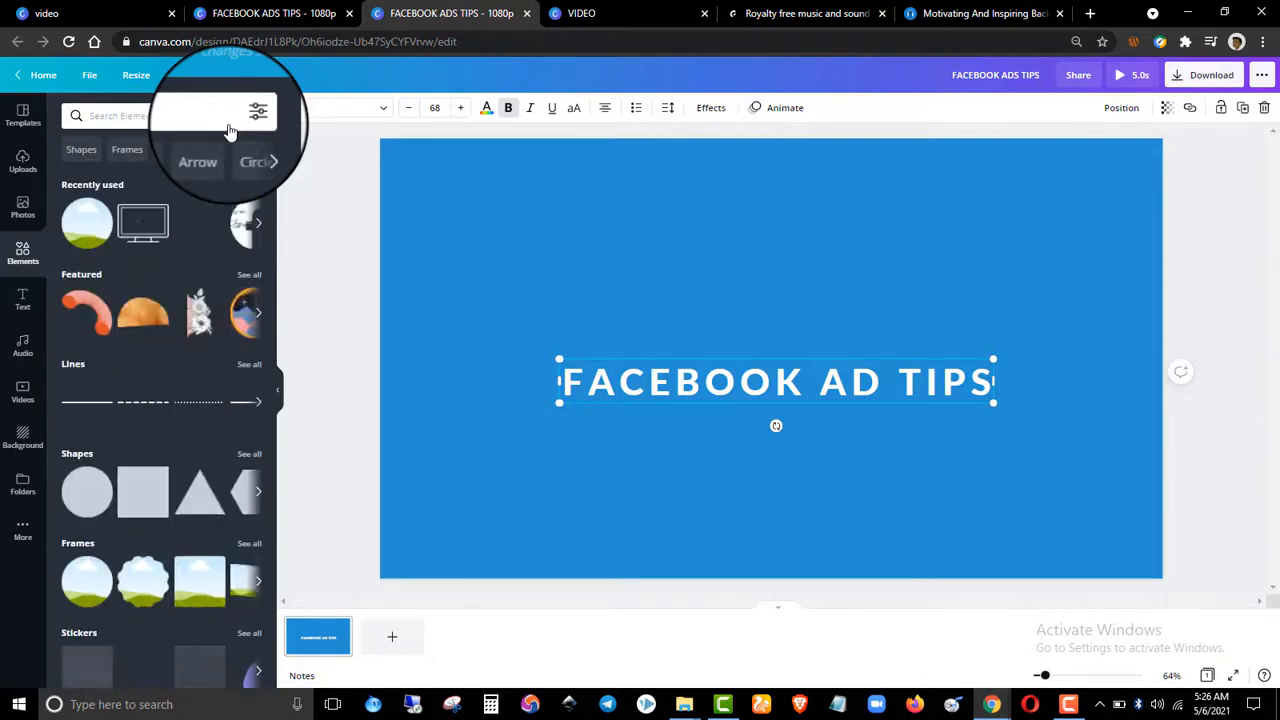
text(MONEY)
key(Return)
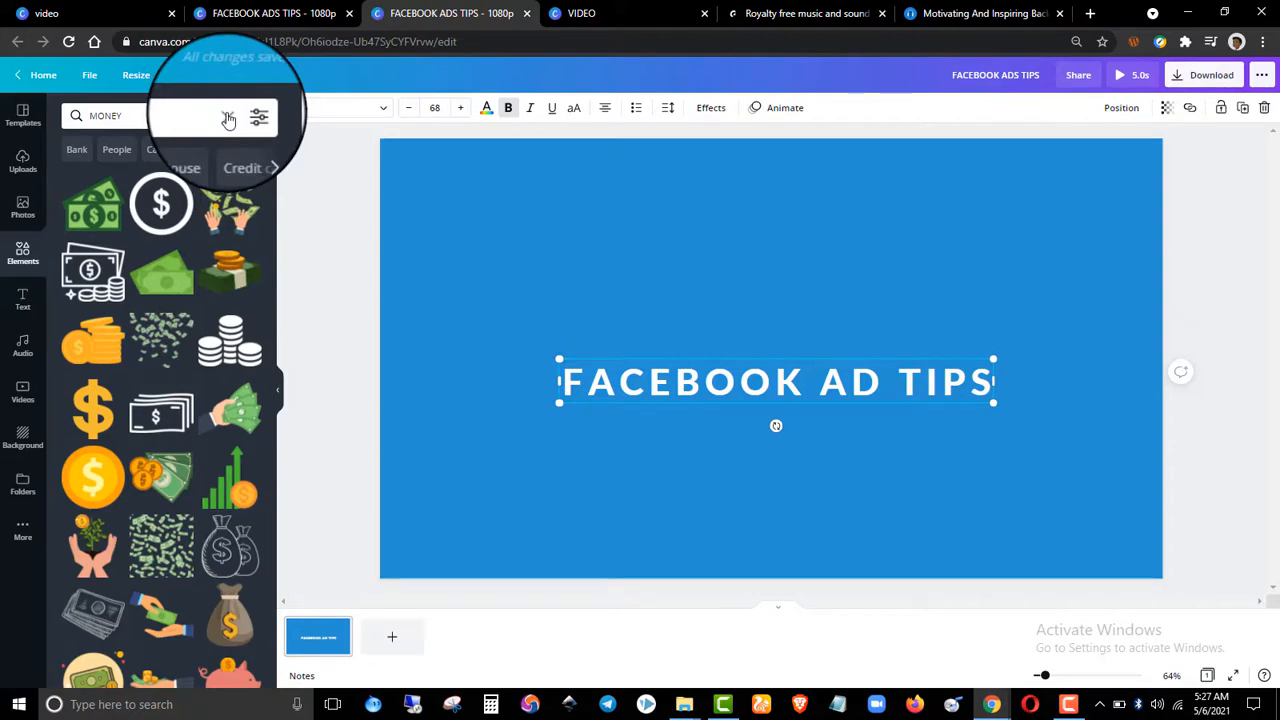
Search the elements library for FACEBOOK and filter the results to animated elements only.
click(228, 119)
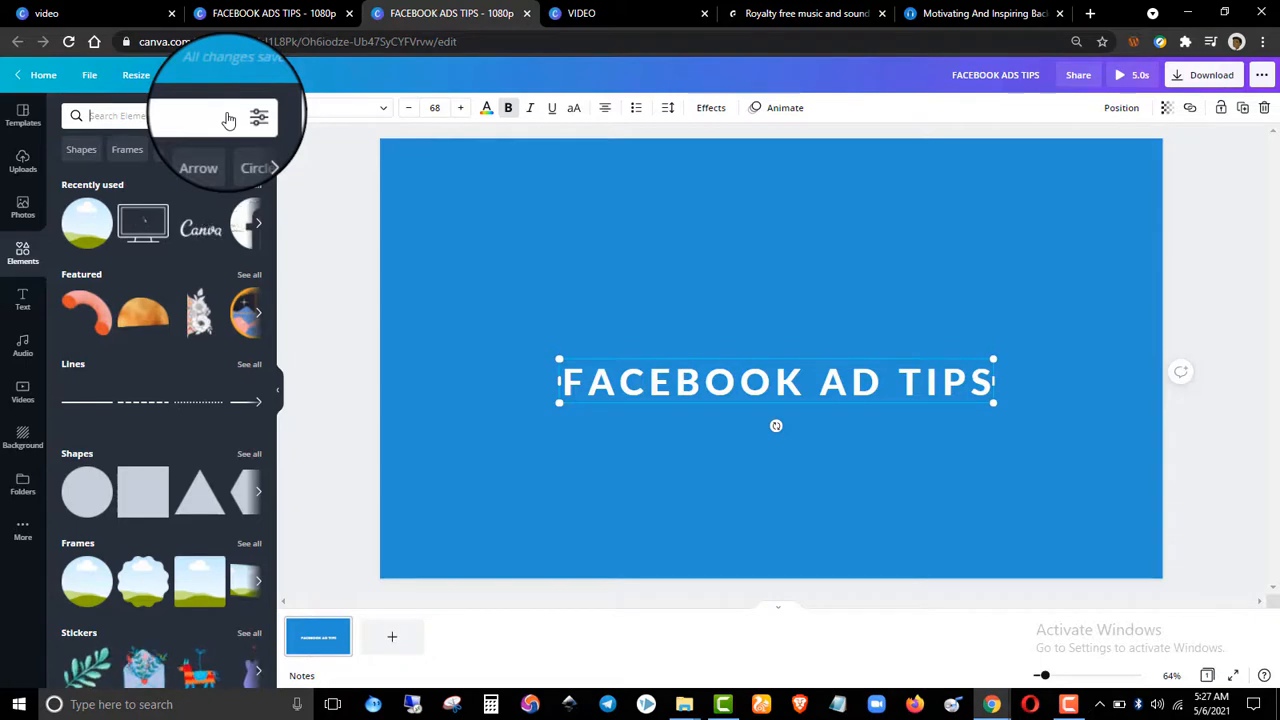
text(FACEB)
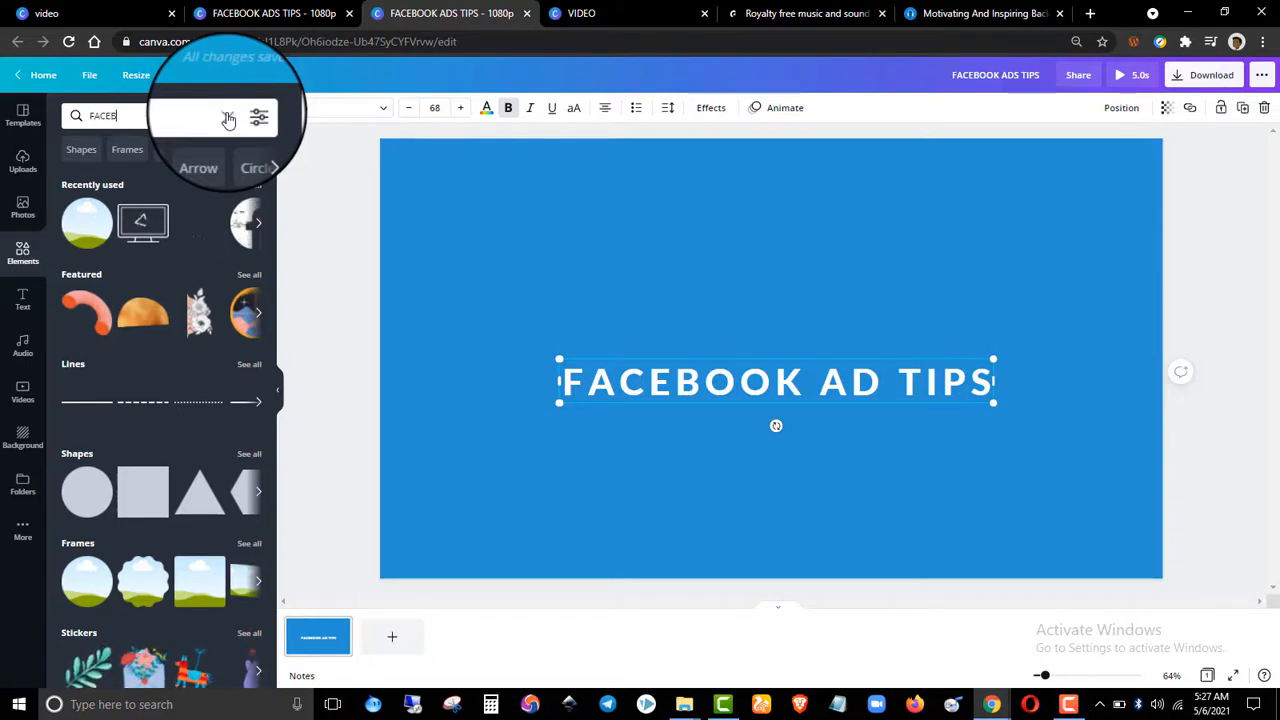
text(OOK)
key(Return)
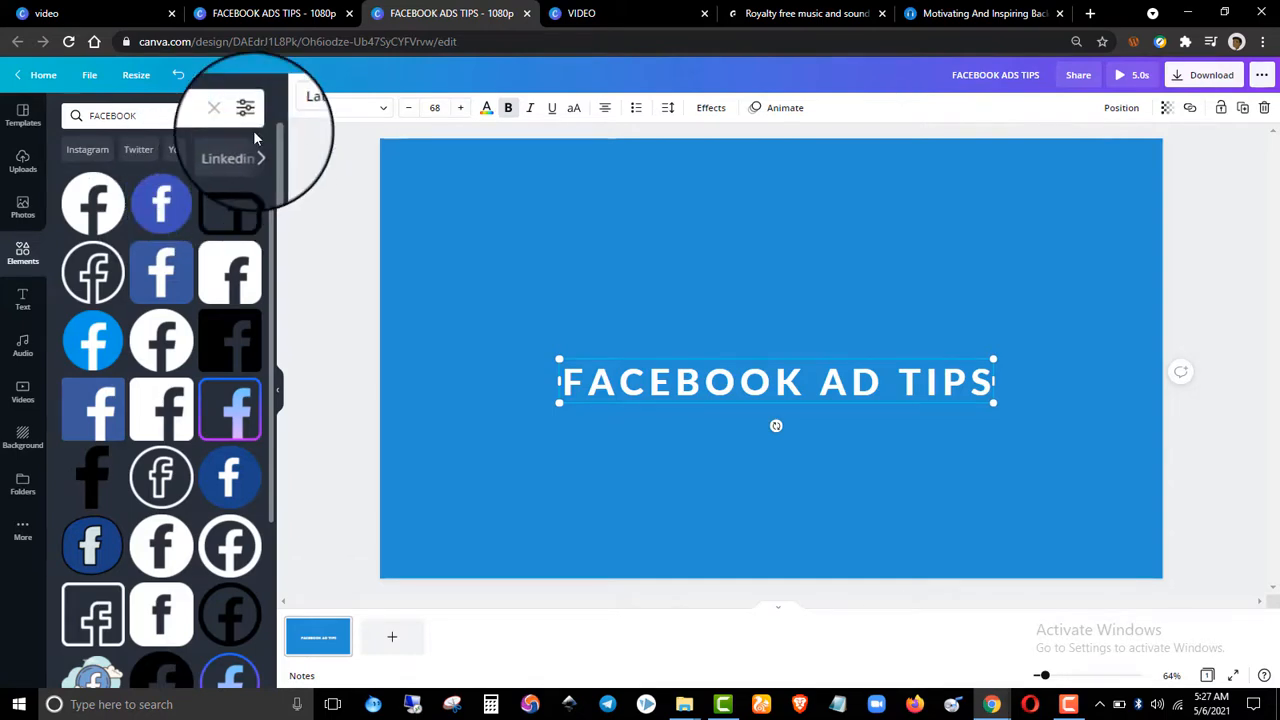
click(248, 118)
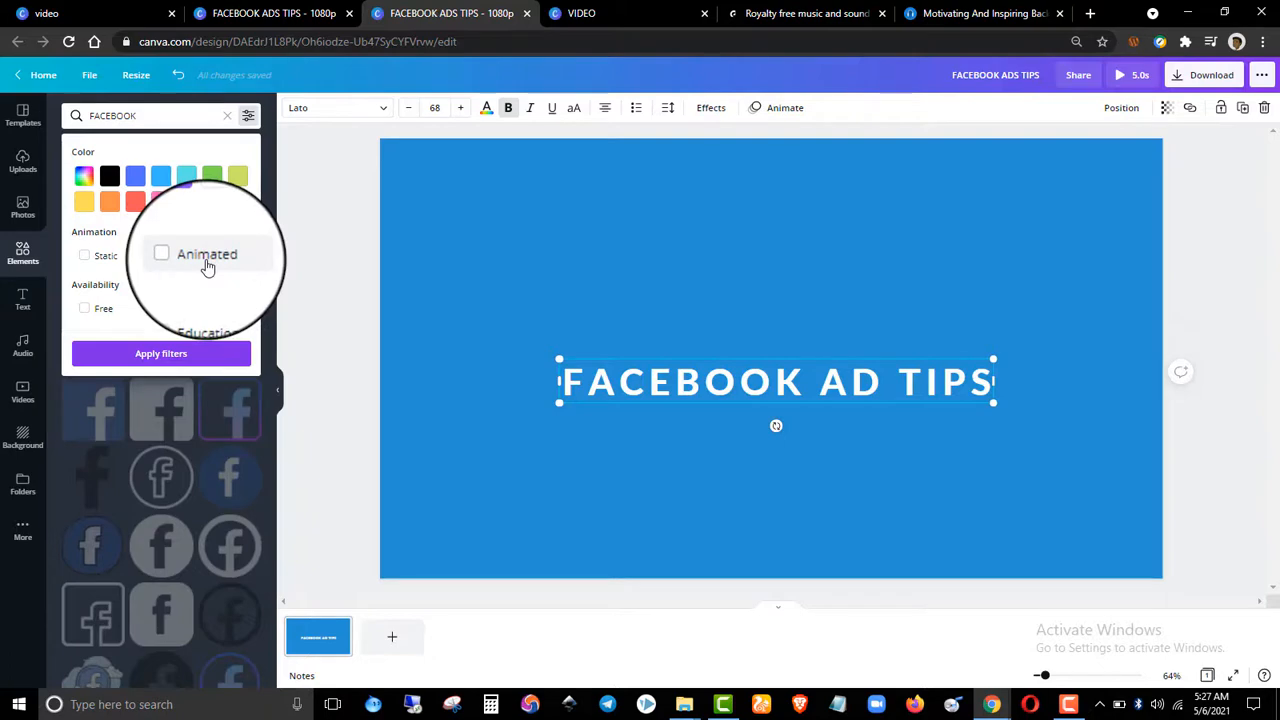
click(206, 262)
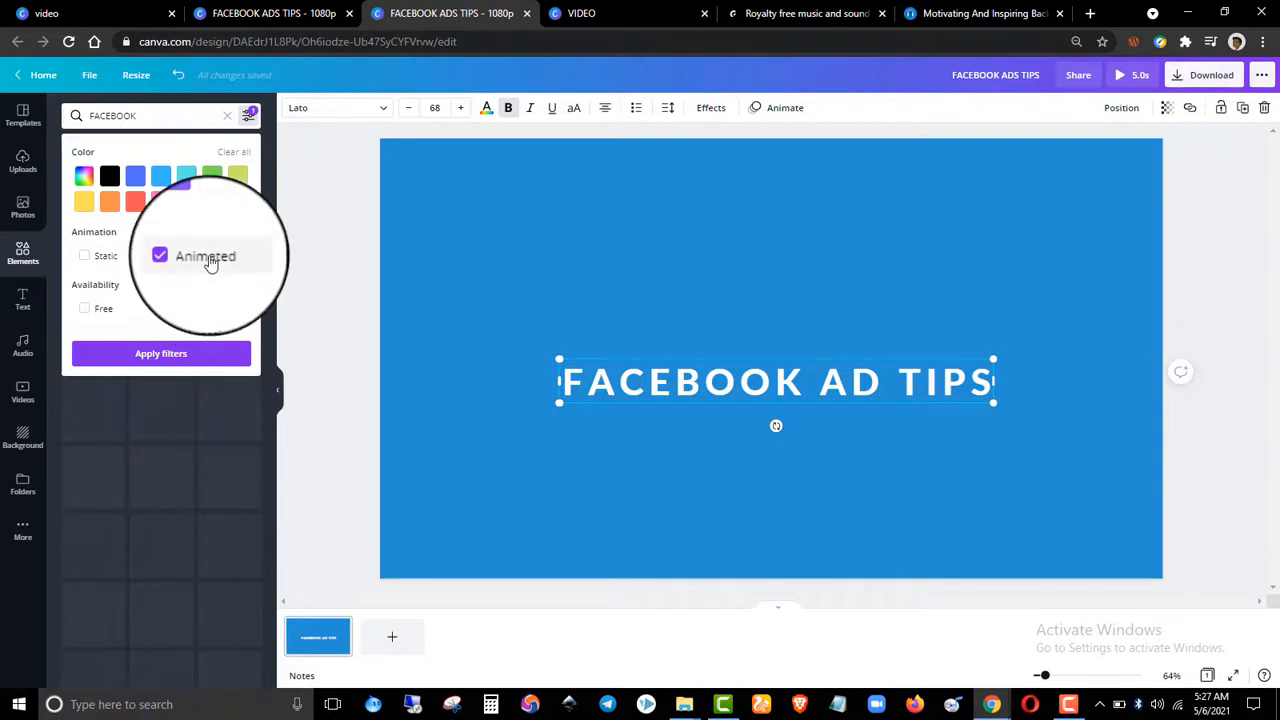
click(189, 354)
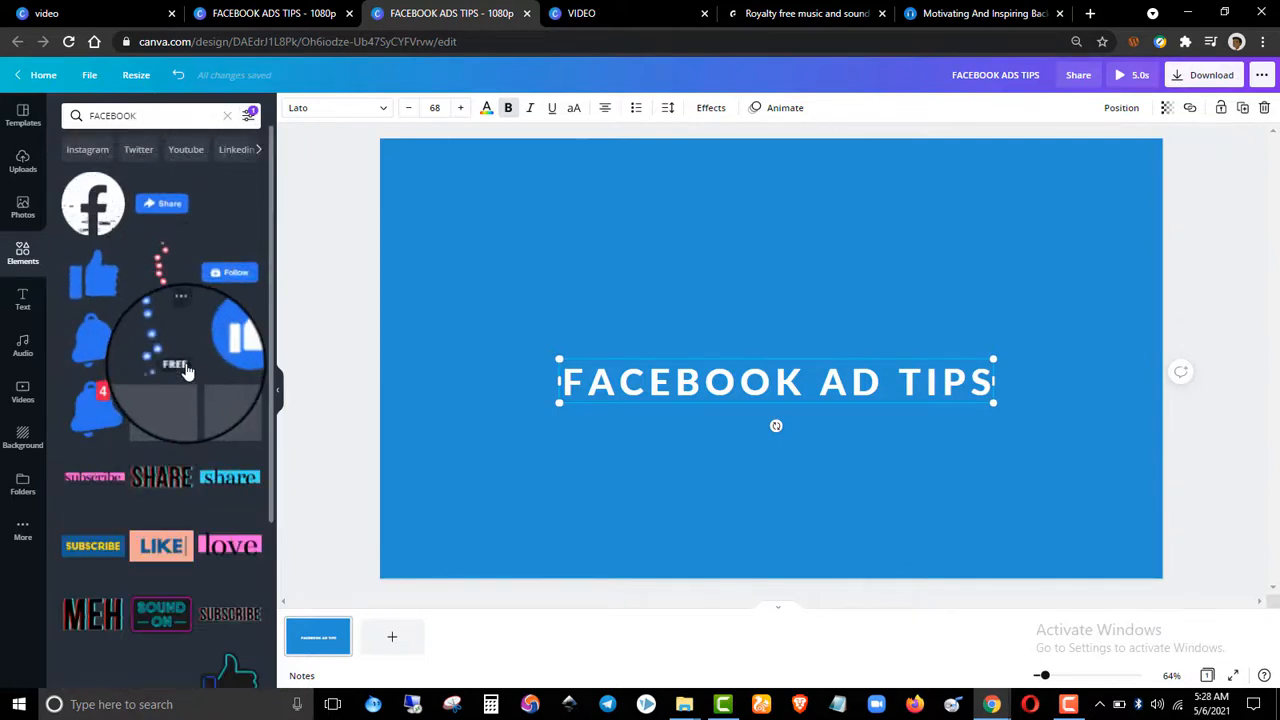
Insert the white circular animated Facebook logo with the glitch effect on the blue page.
scroll(189, 370, down, 3)
scroll(201, 368, up, 3)
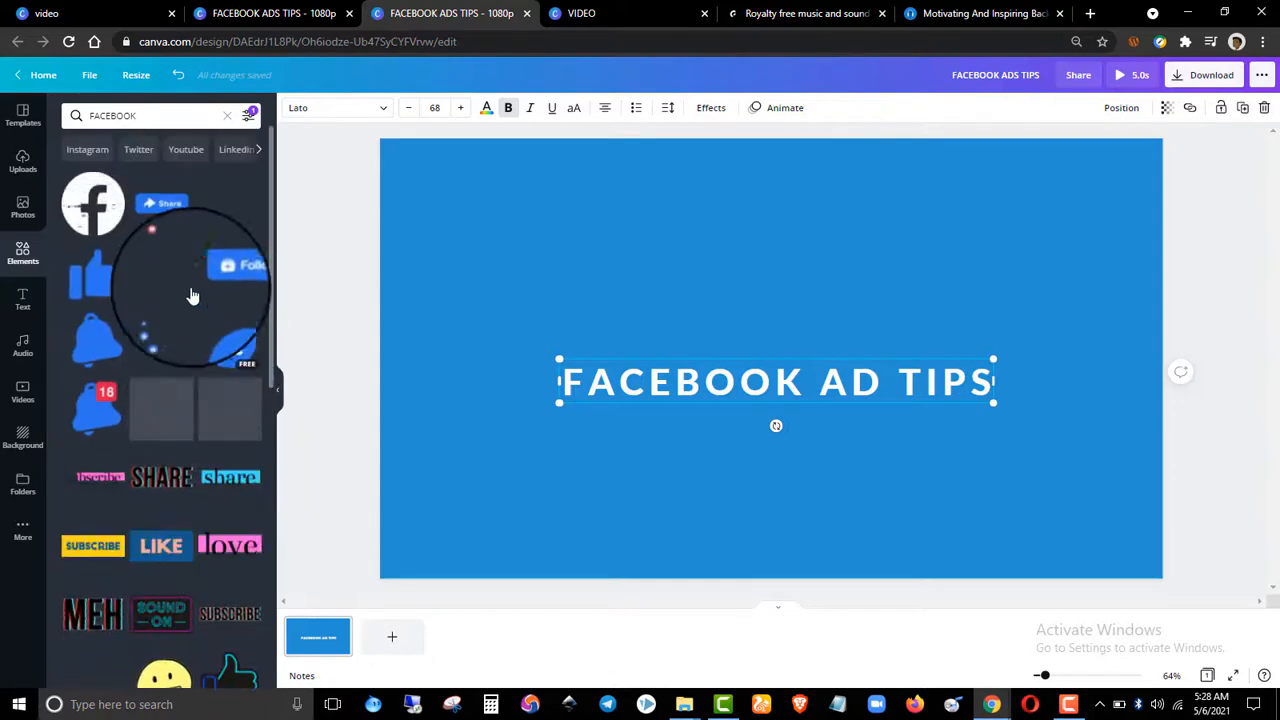
click(90, 220)
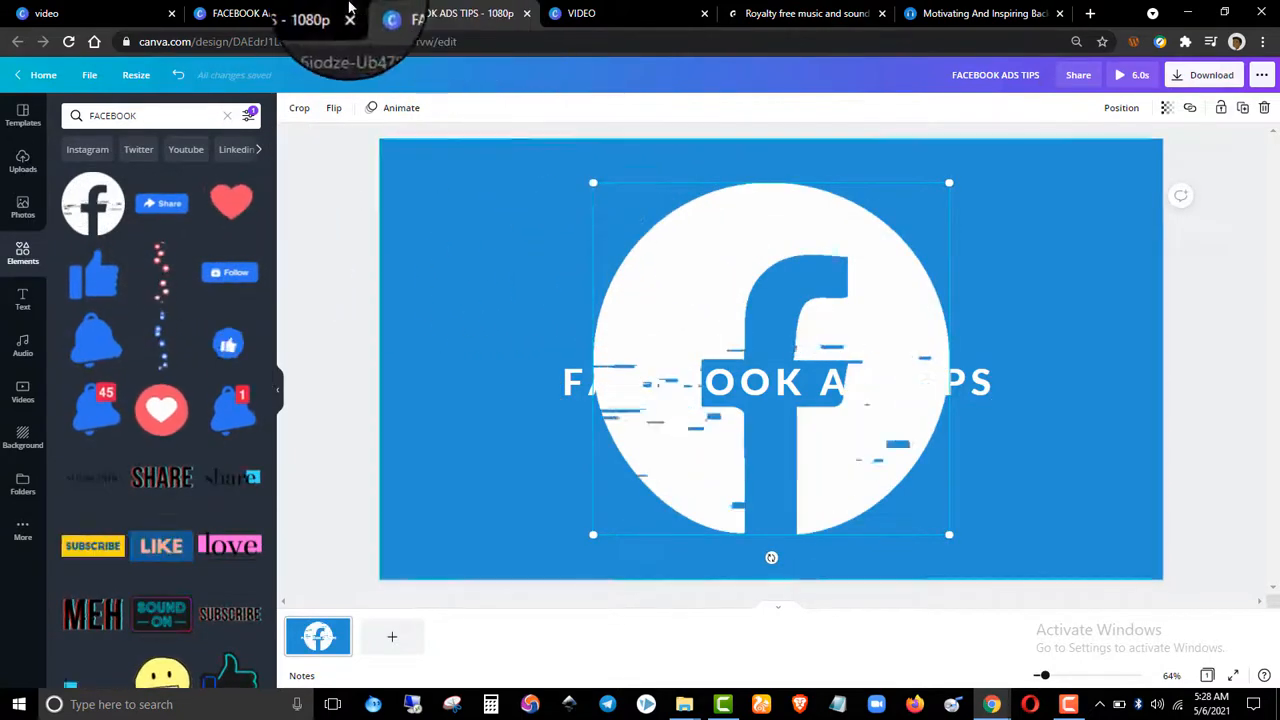
click(320, 14)
click(475, 10)
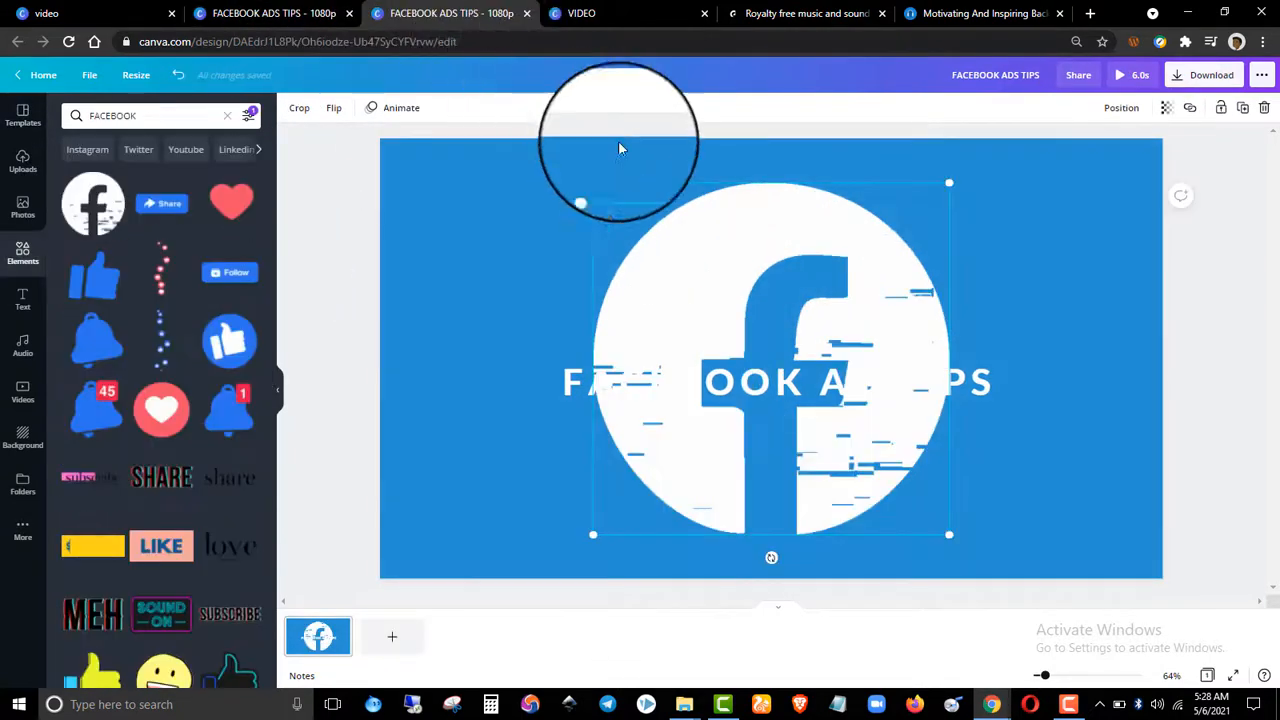
Shrink the animated Facebook logo and place it above the heading, near the page's horizontal middle.
drag(592, 183, 876, 466)
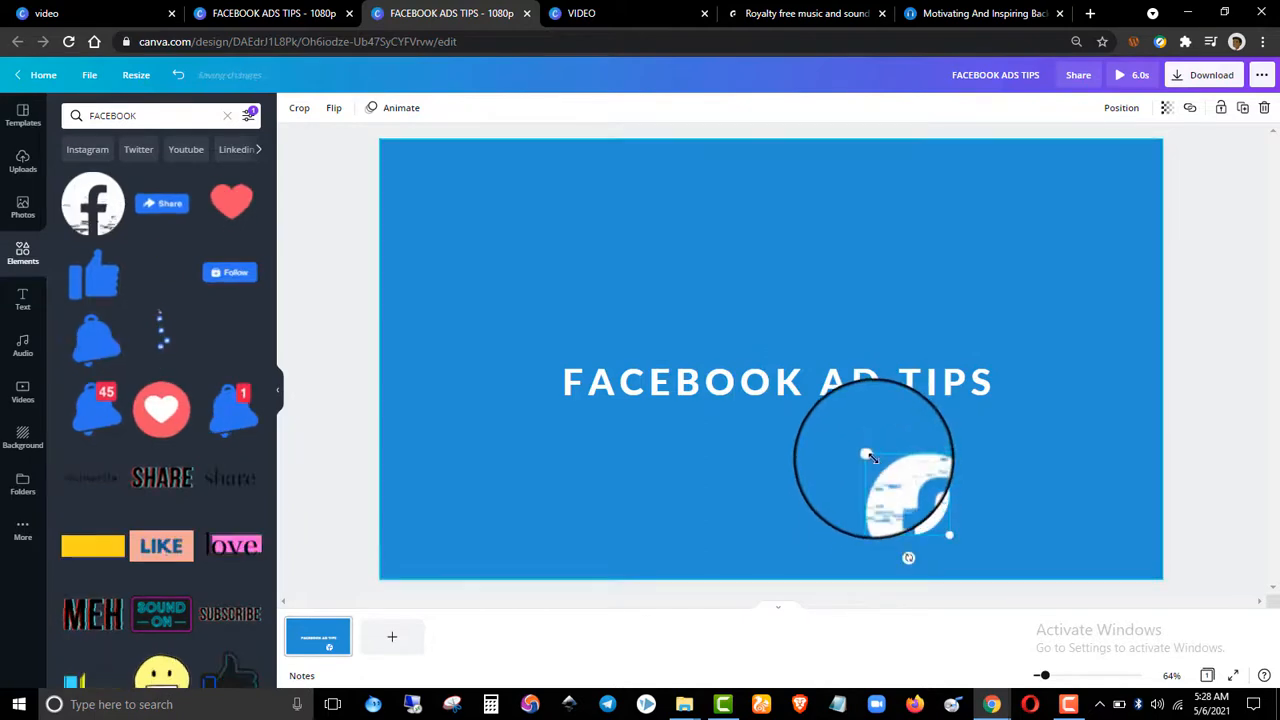
drag(799, 421, 806, 423)
drag(863, 378, 763, 245)
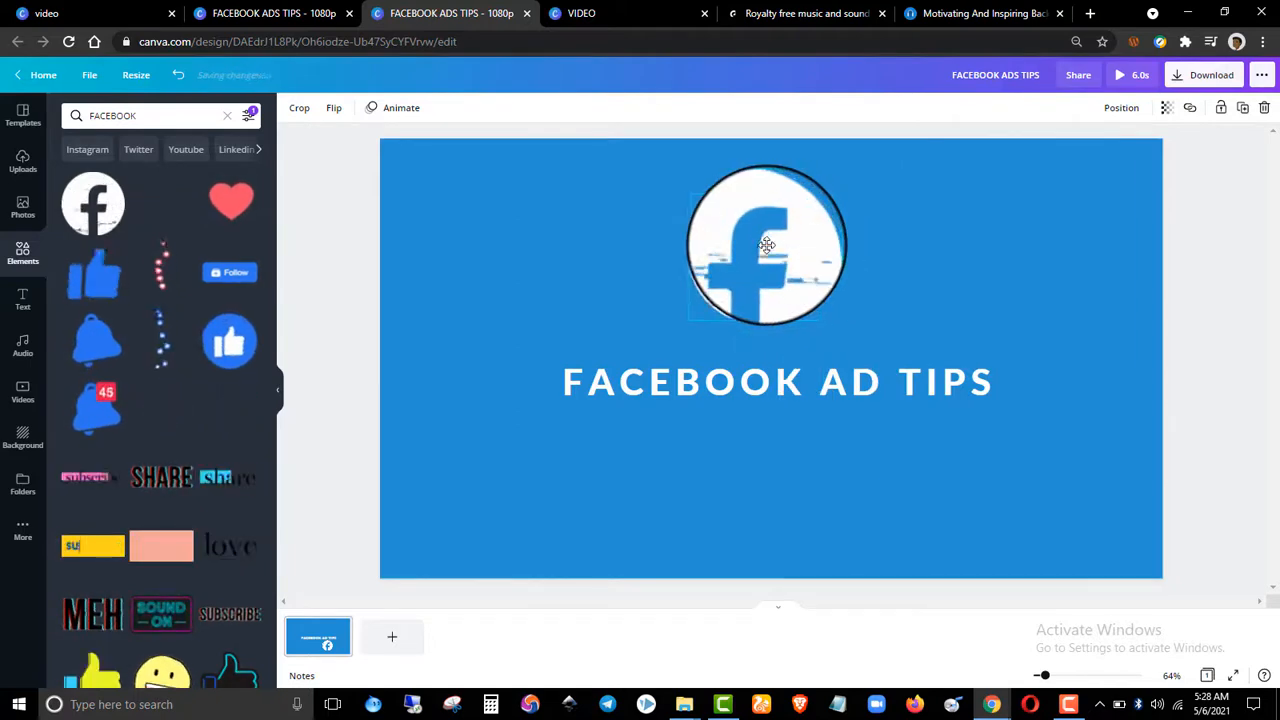
Enlarge the Facebook logo slightly and move it and the heading lower, keeping both centred horizontally on the page.
drag(820, 320, 862, 402)
click(868, 390)
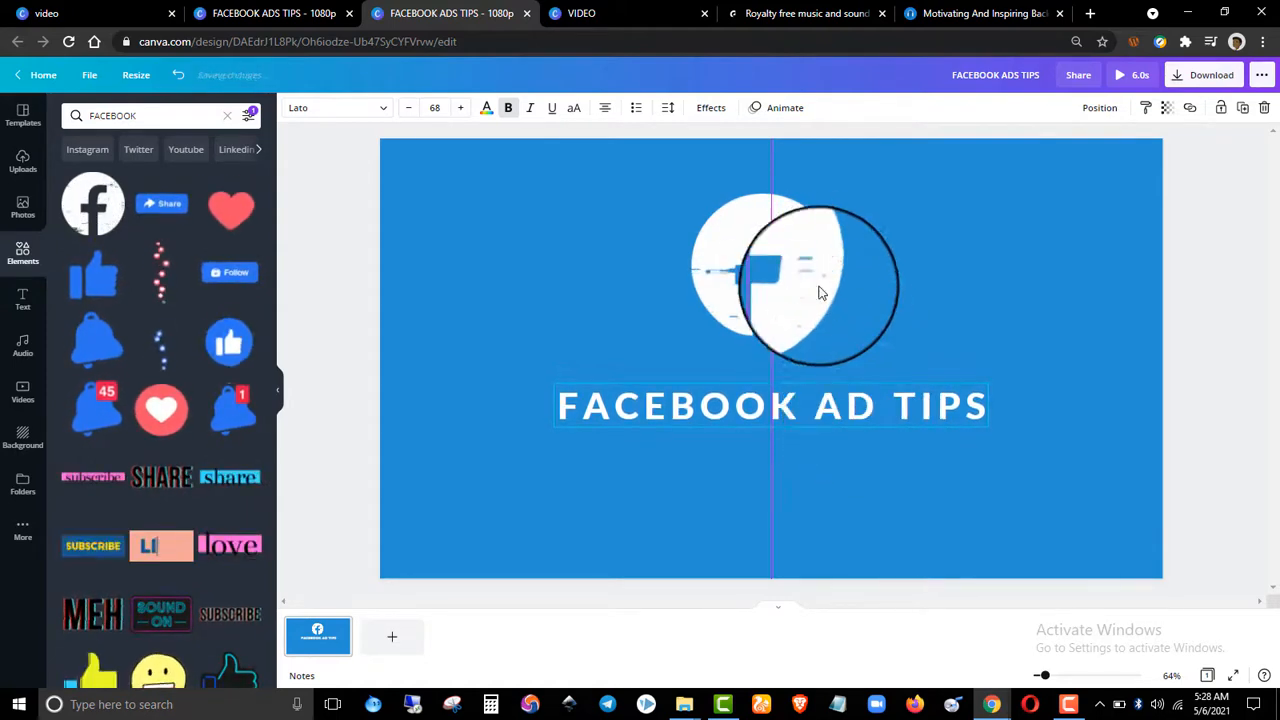
drag(796, 268, 805, 307)
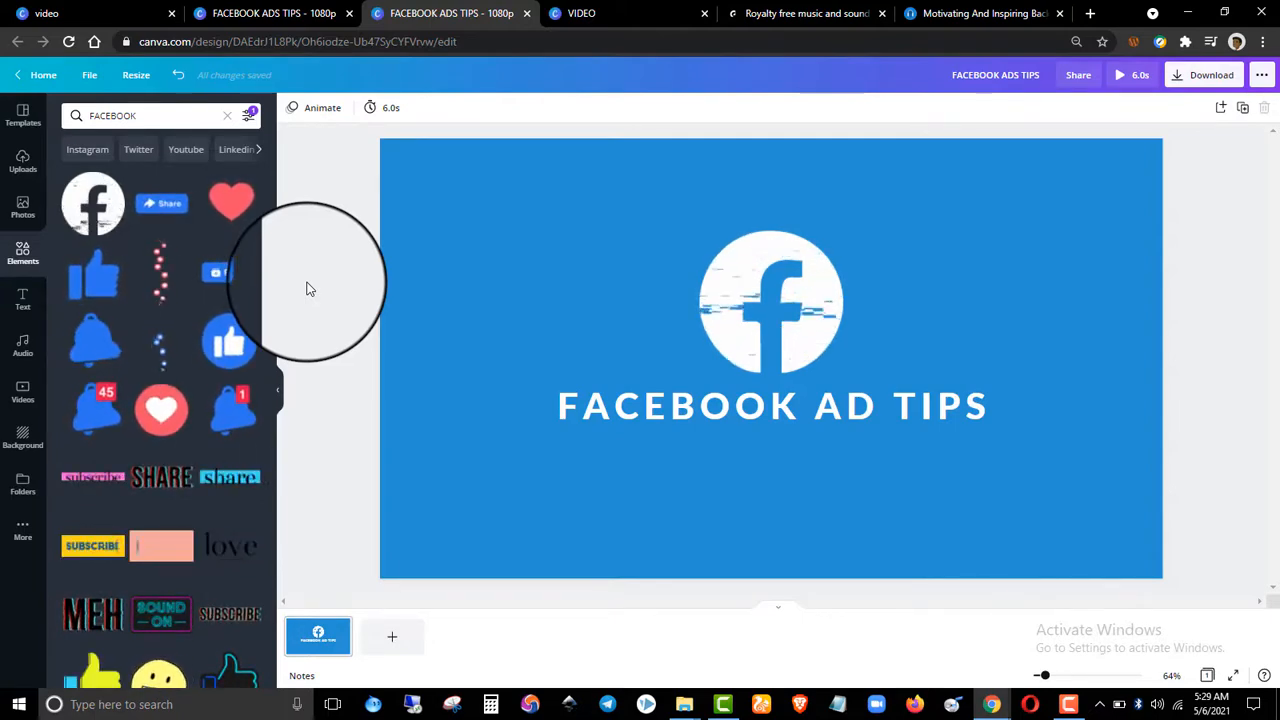
Check the first and second pages of the finished example design, and return to the new design.
click(255, 13)
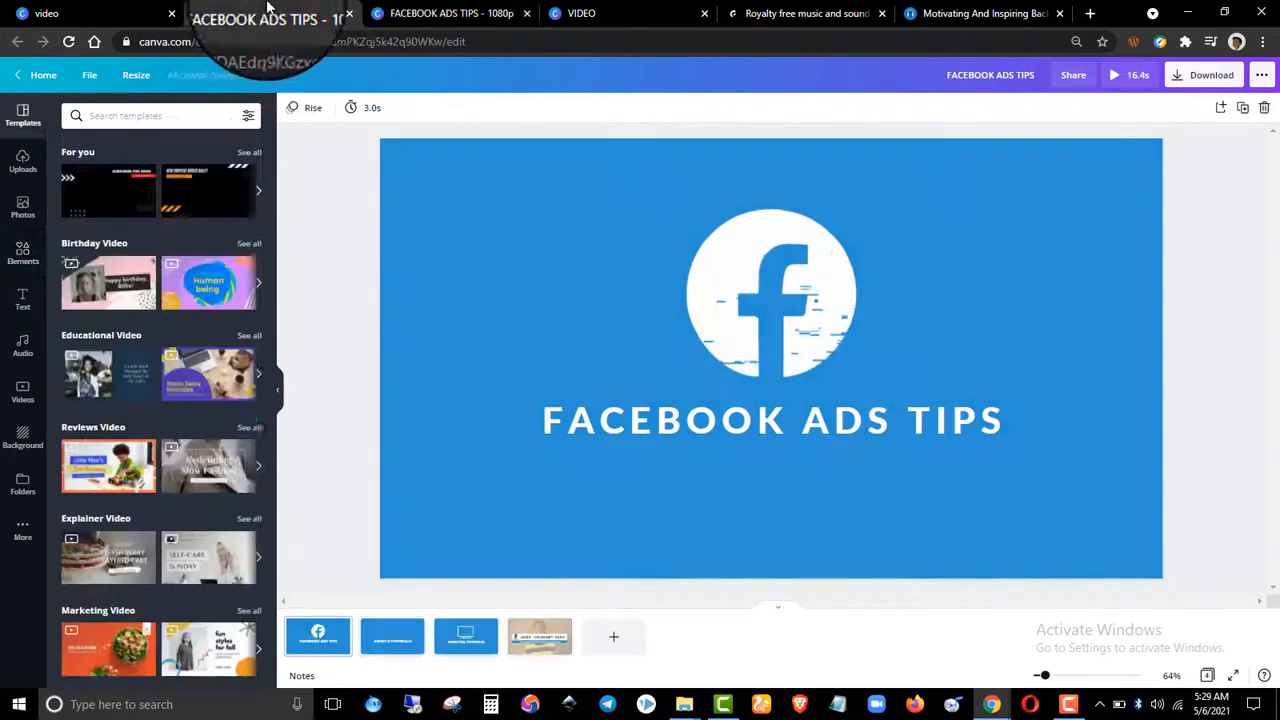
click(395, 640)
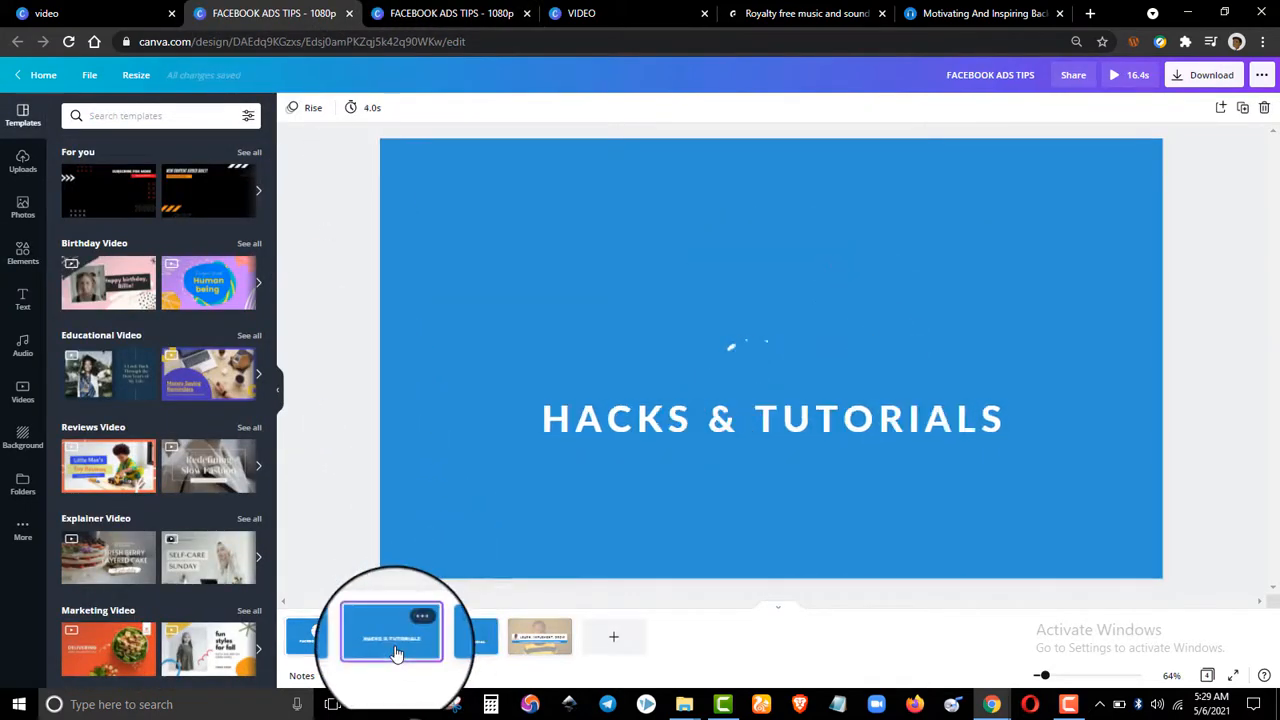
click(440, 13)
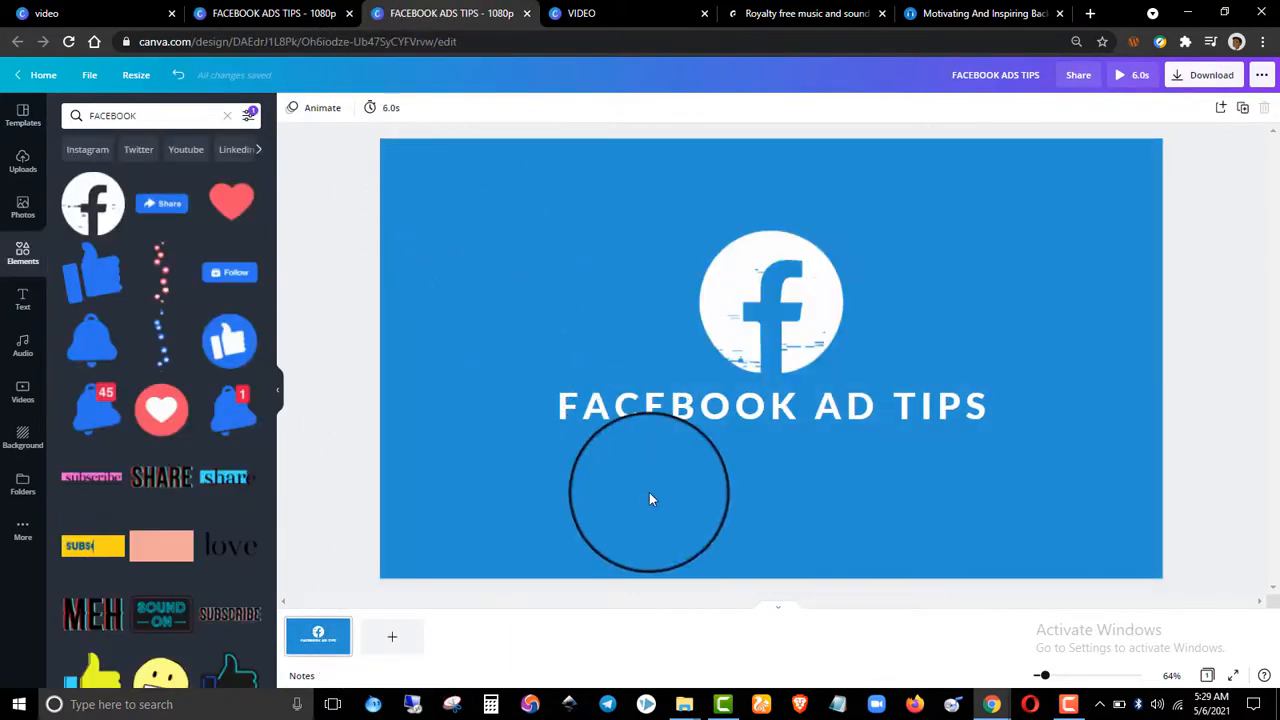
Enlarge the FACEBOOK AD TIPS heading to a font size of about 72 and centre it below the Facebook logo.
click(761, 407)
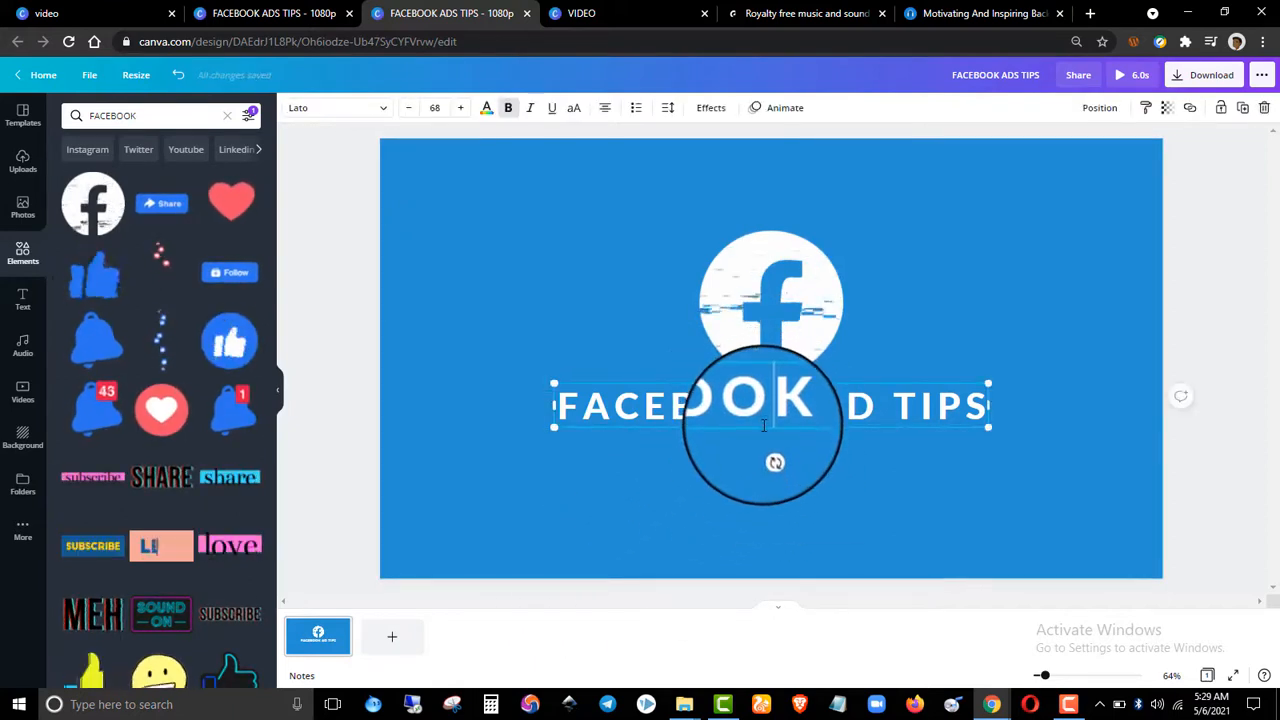
click(1219, 281)
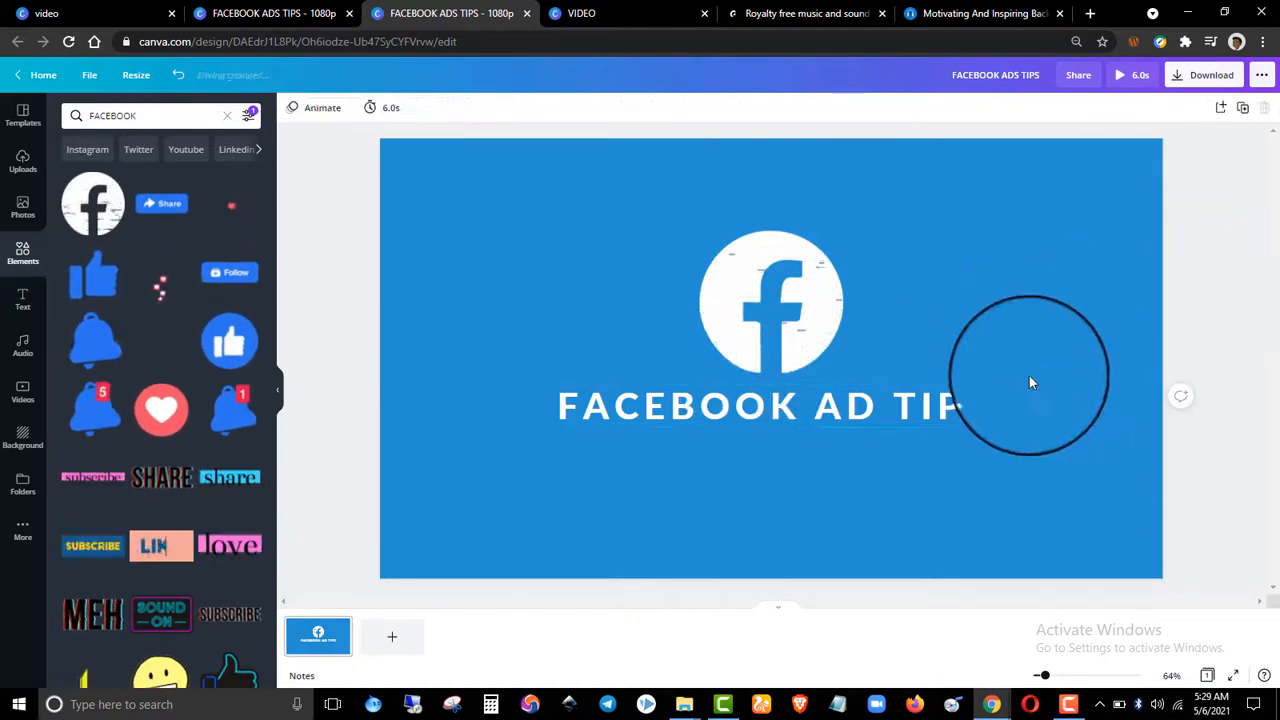
click(957, 401)
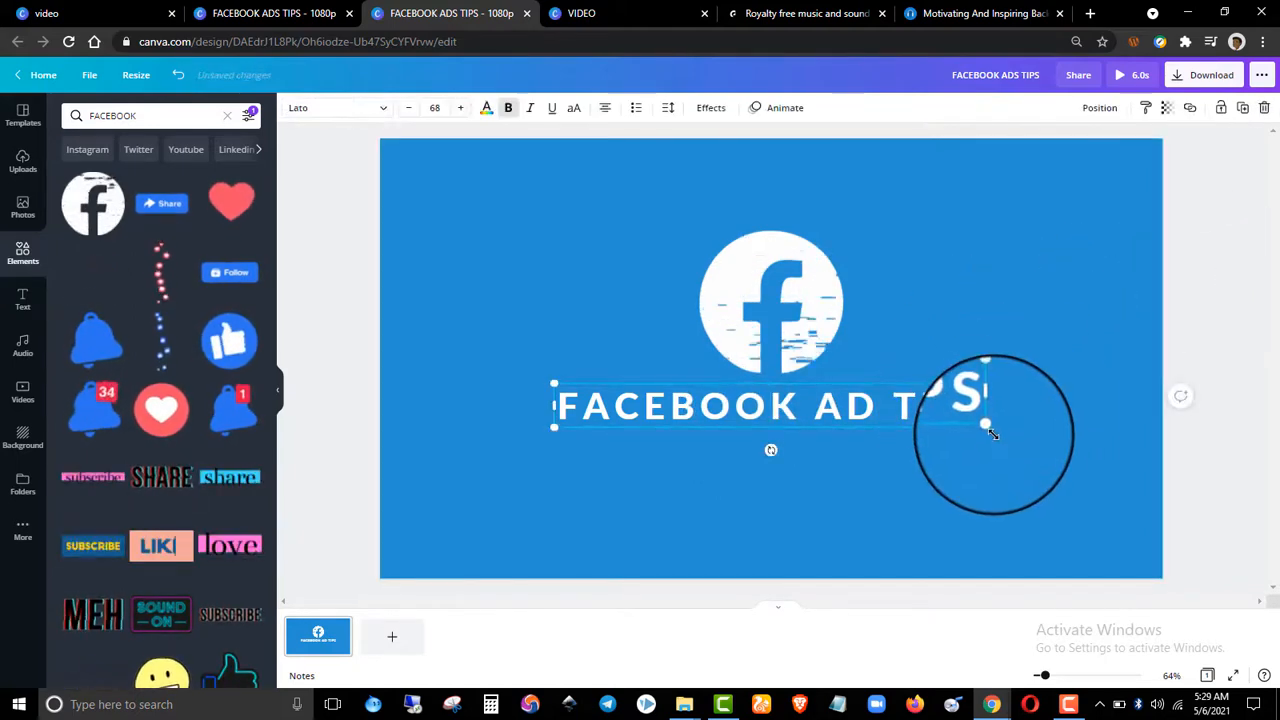
drag(993, 437, 1017, 459)
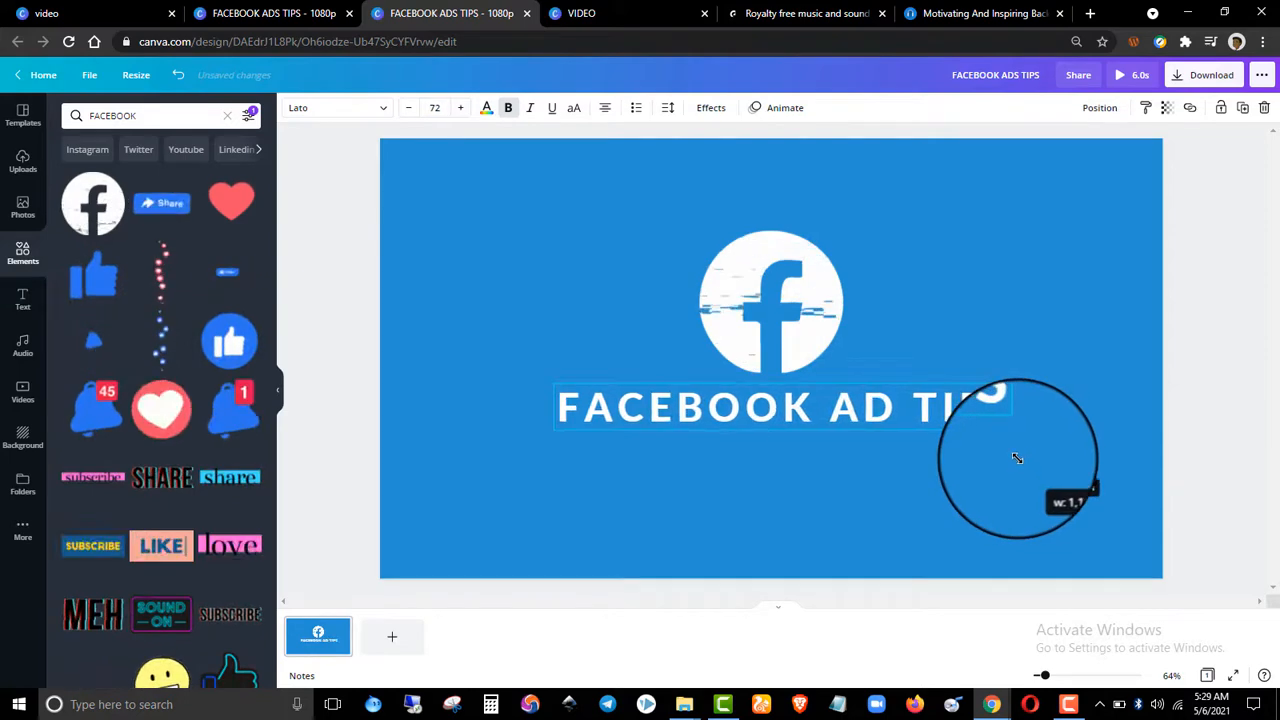
mouse_move(961, 409)
mouse_down()
mouse_move(963, 430)
mouse_move(944, 410)
mouse_move(952, 420)
mouse_up()
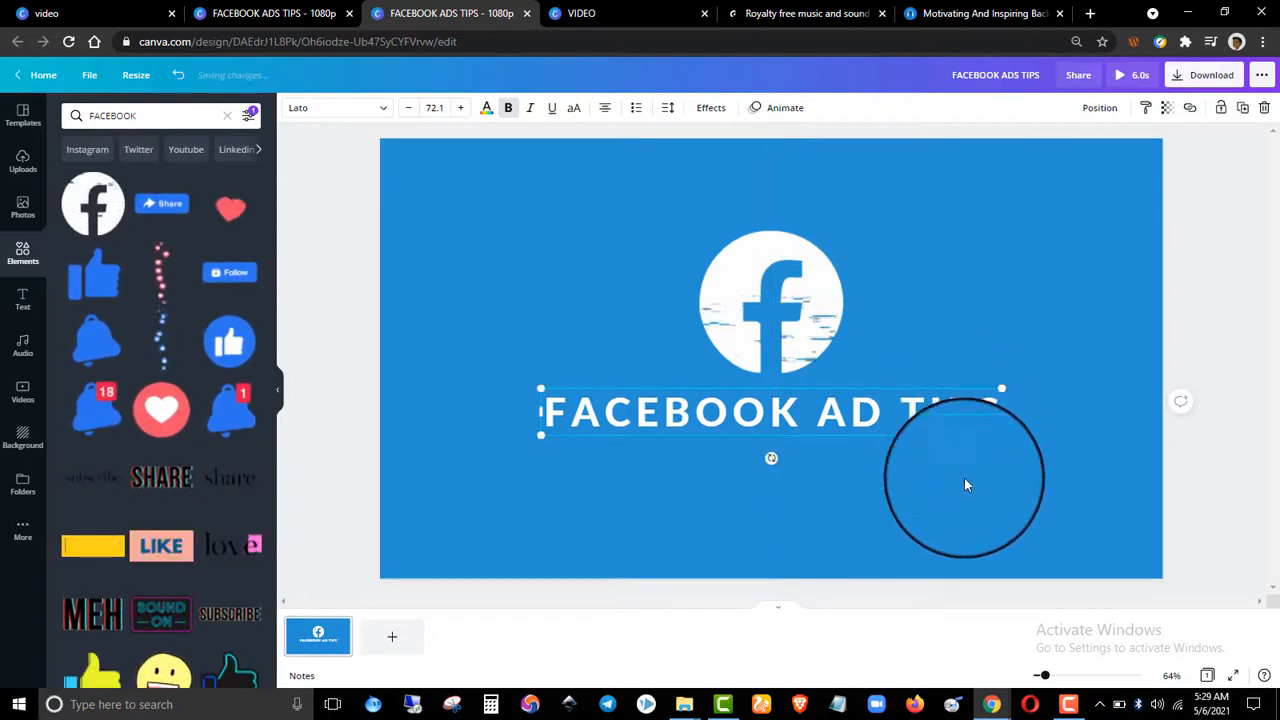
click(365, 388)
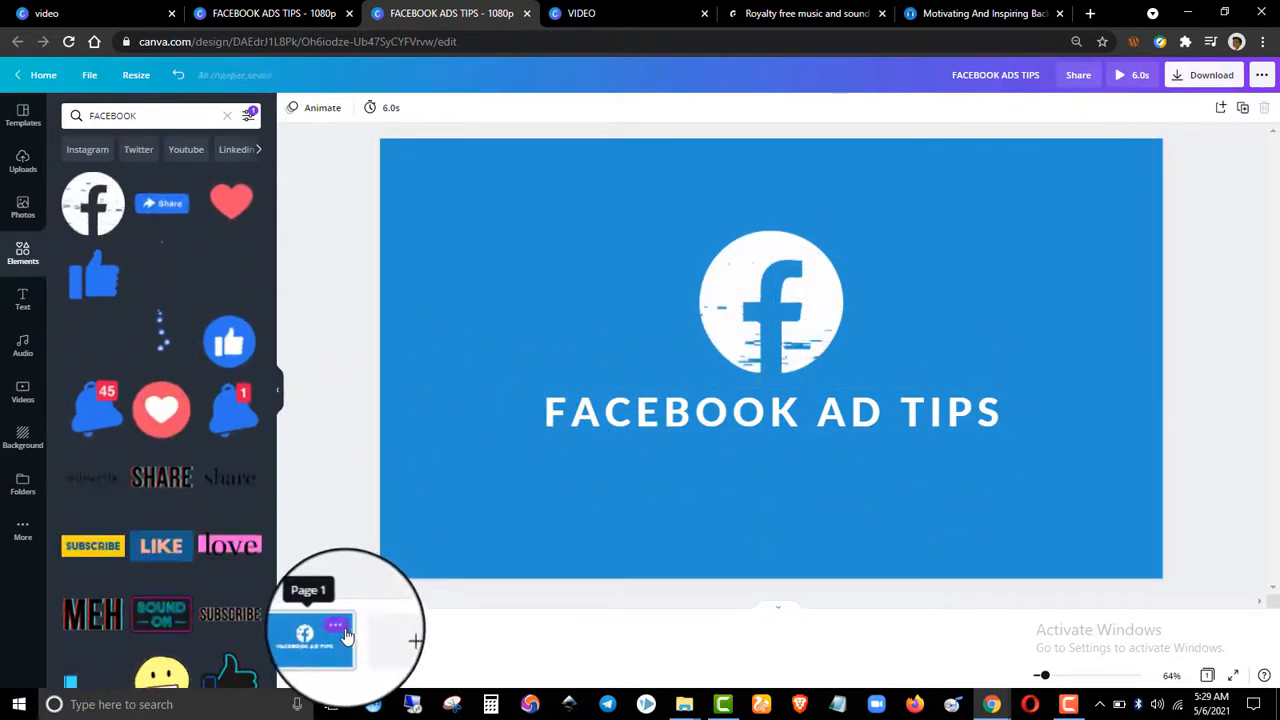
Duplicate the first page and replace the heading on the copy with TIPS.
click(341, 630)
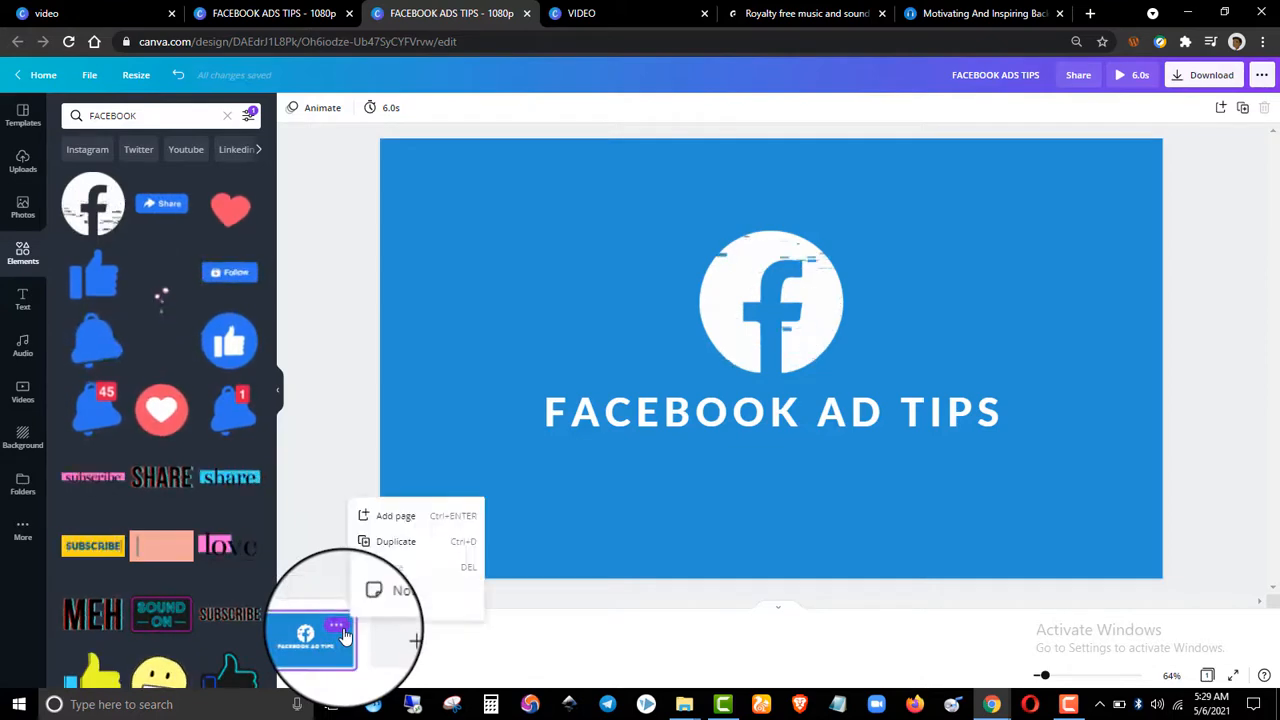
click(418, 550)
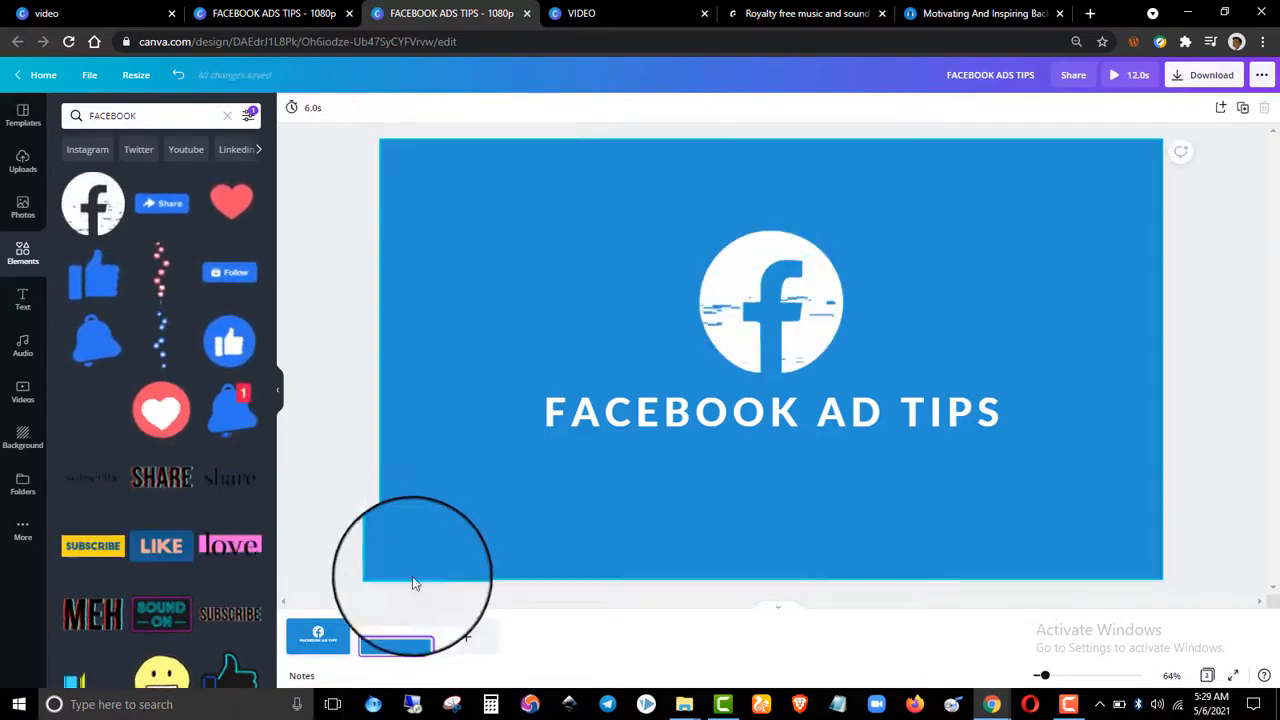
click(683, 415)
click(683, 413)
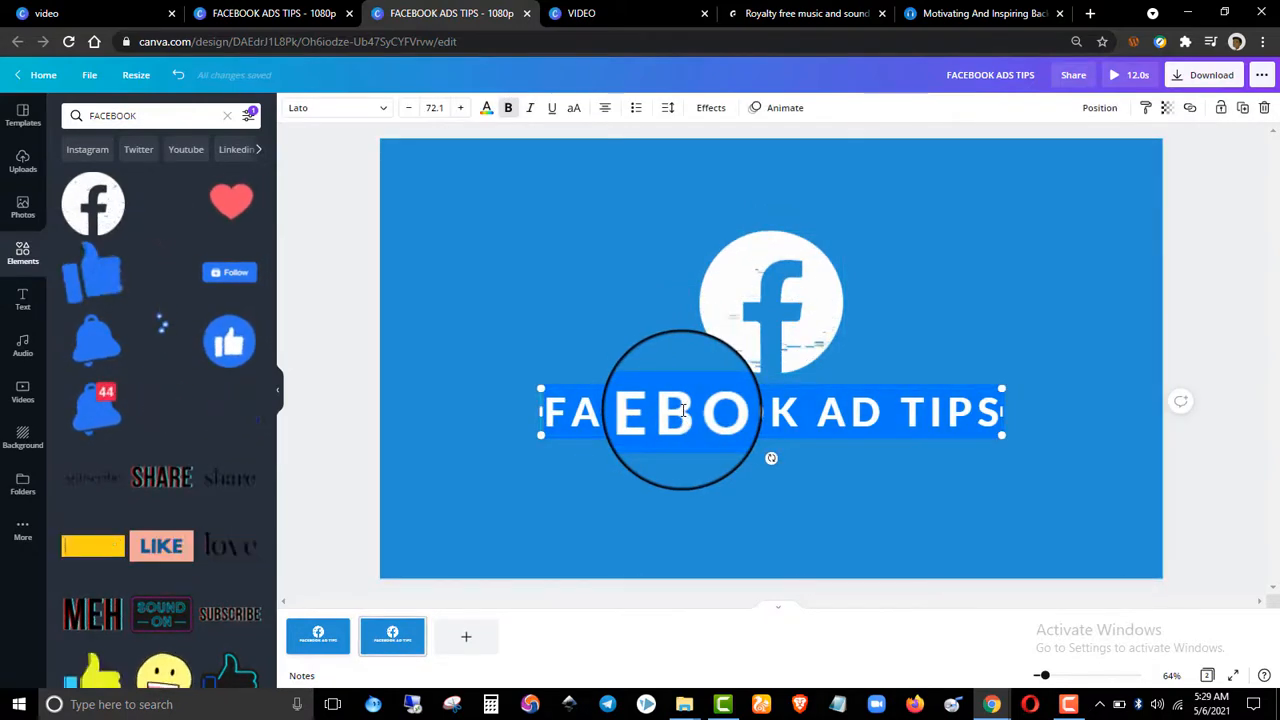
text(TIPS)
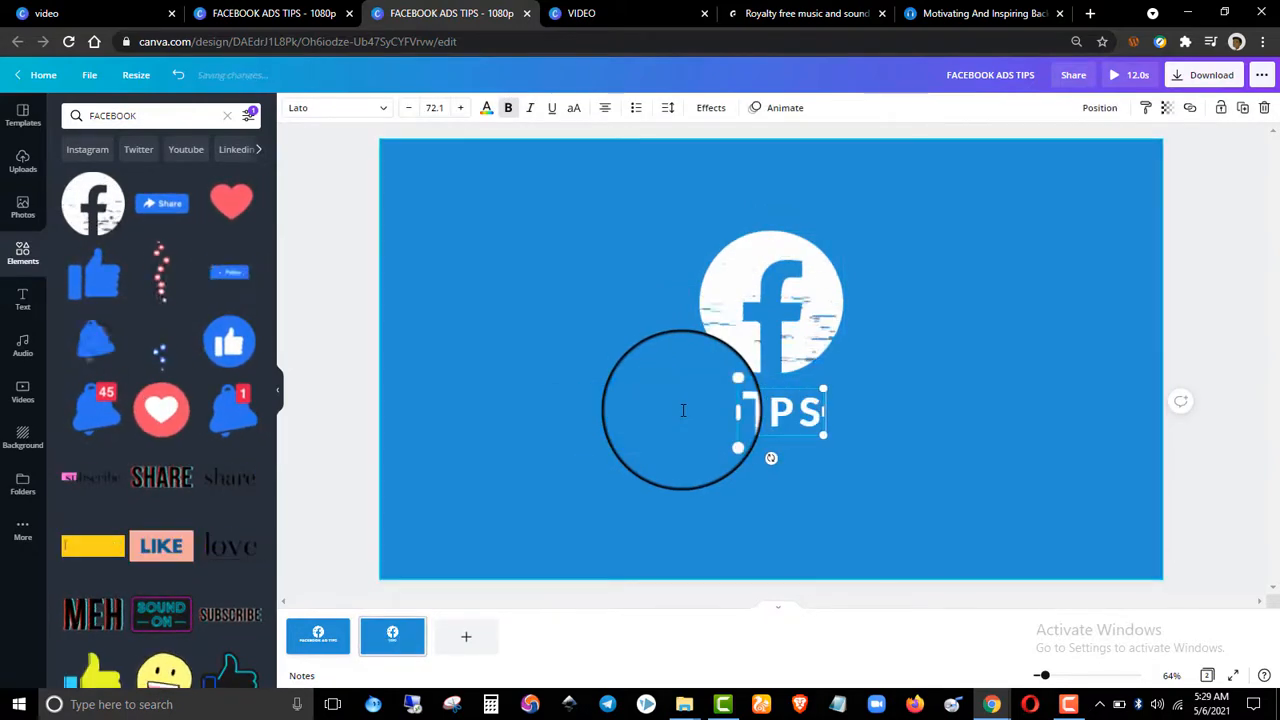
Consult the finished example's second page and change the duplicated page's heading to HACKS & TUTORIAL.
click(300, 12)
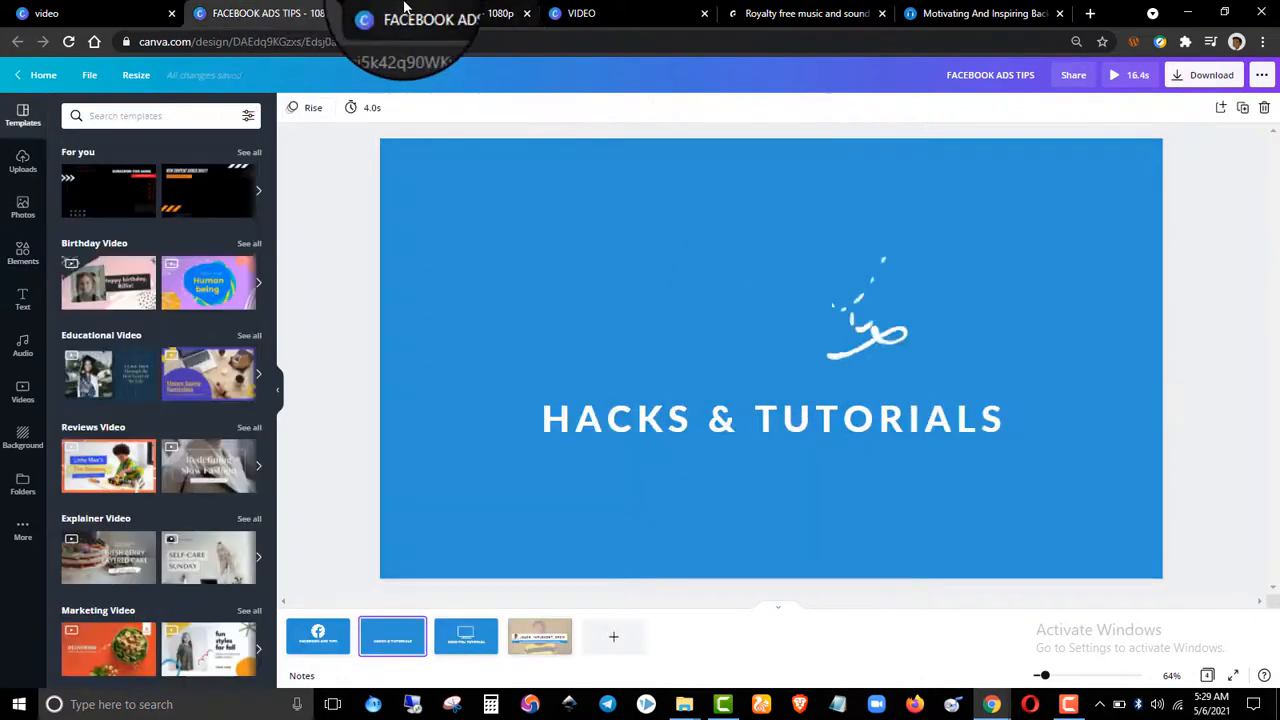
click(405, 10)
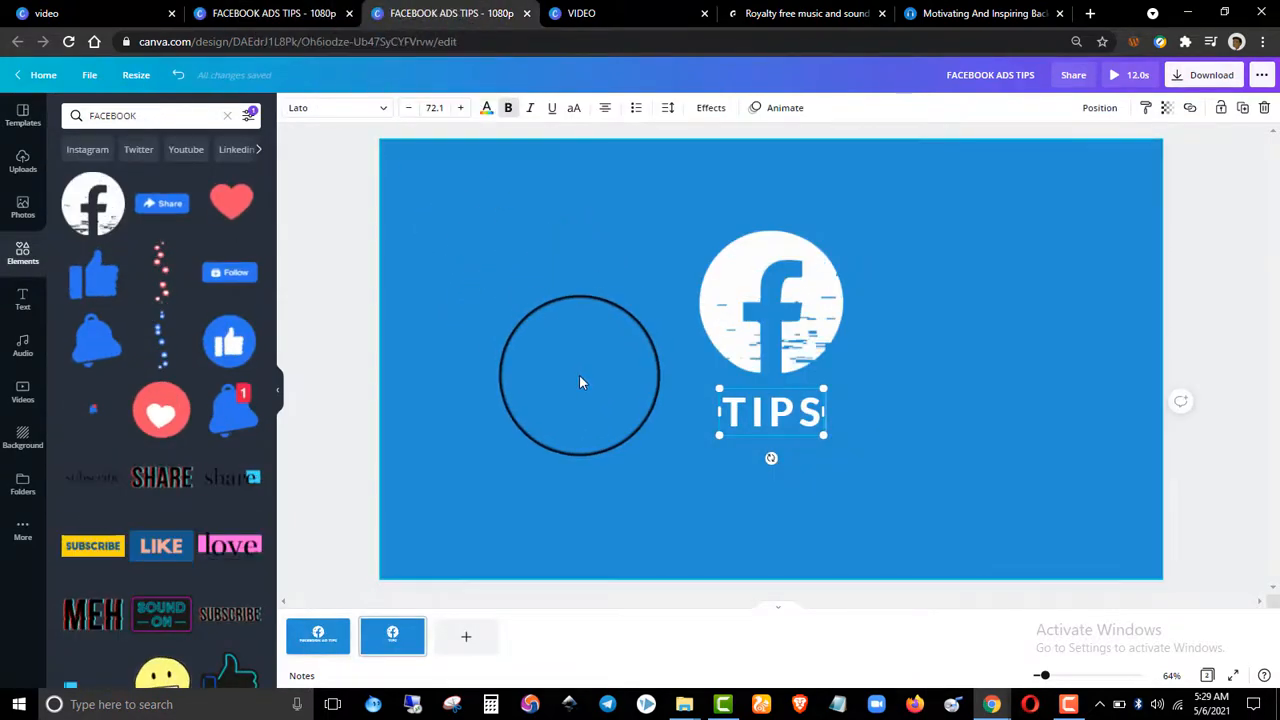
double_click(763, 418)
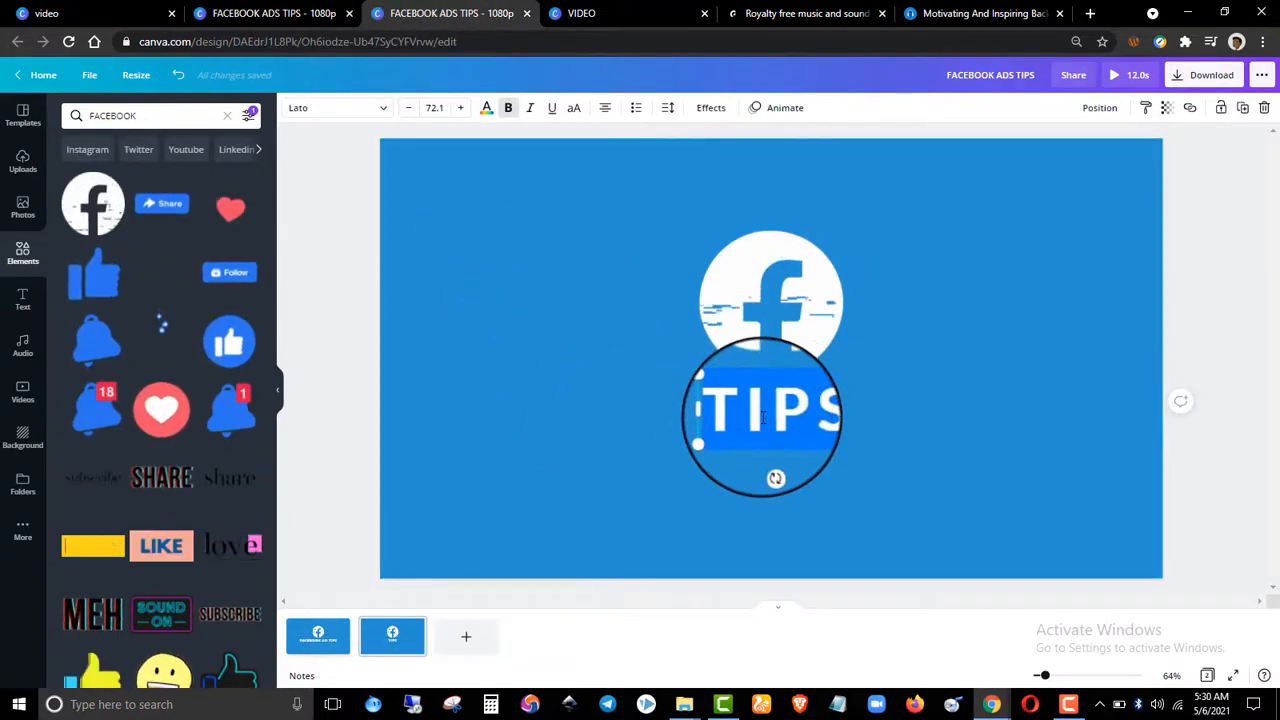
text(HACKS)
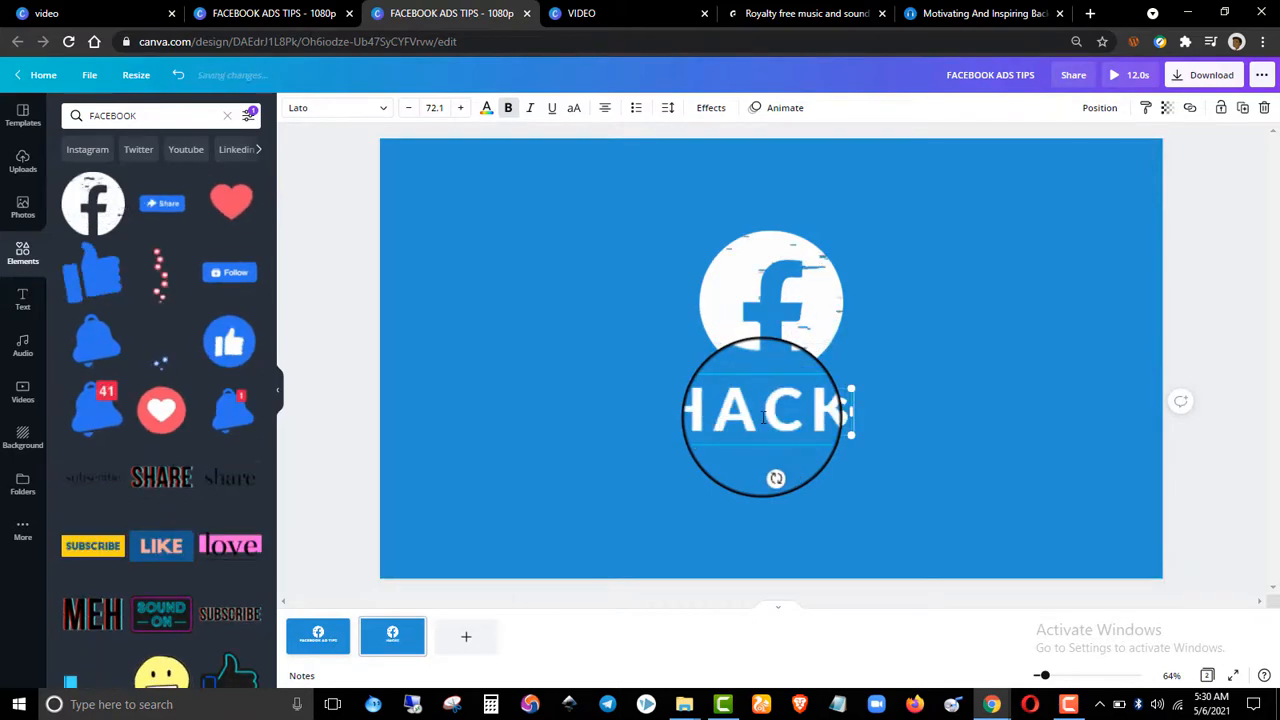
text( &)
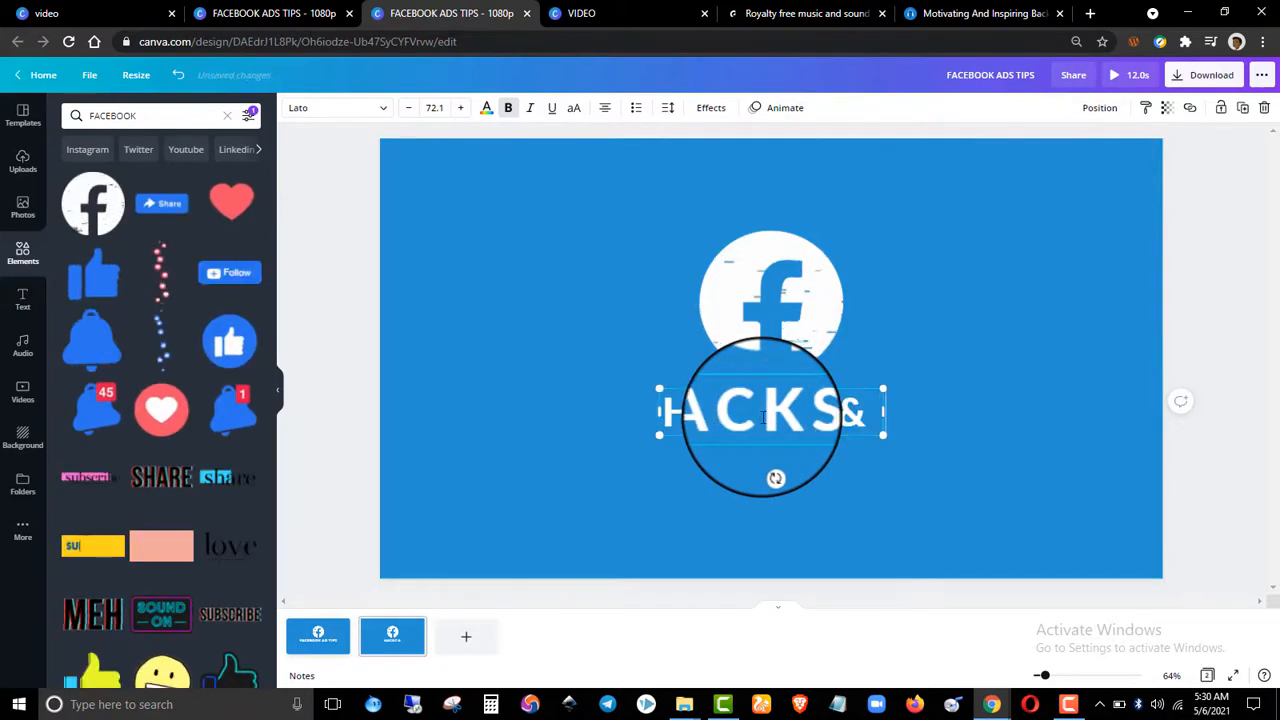
text( TUTORI)
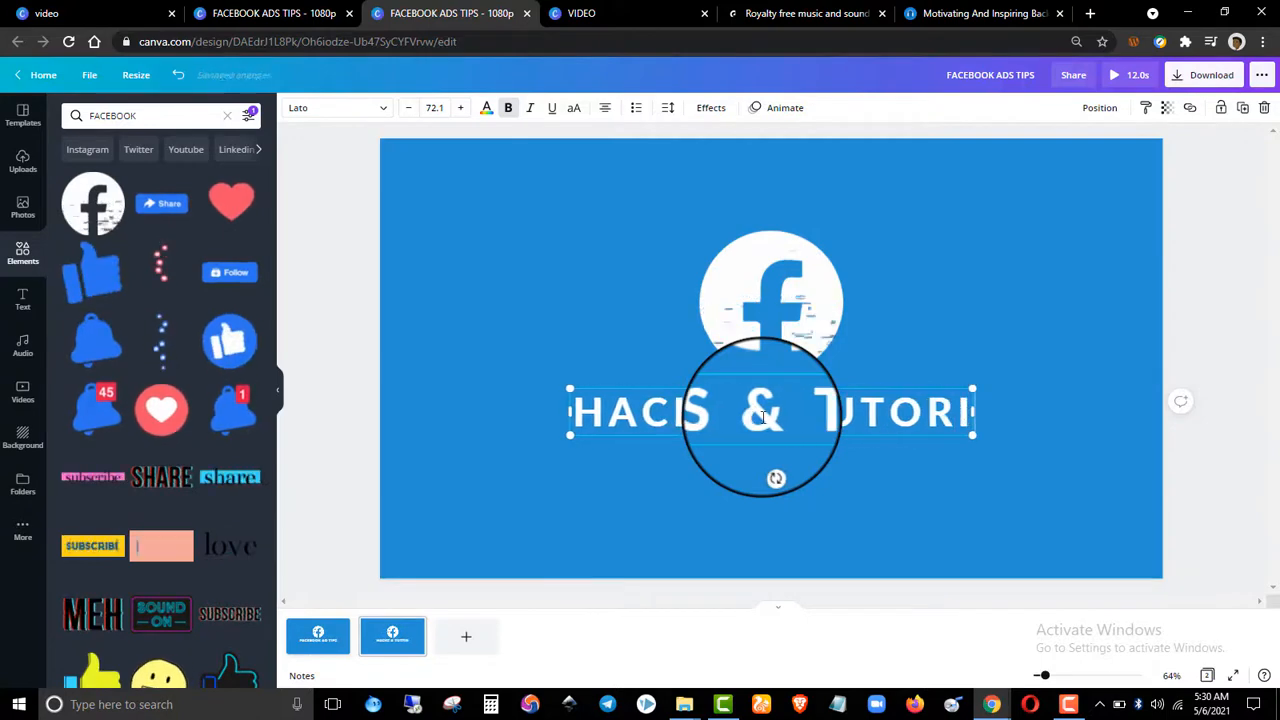
text(AL)
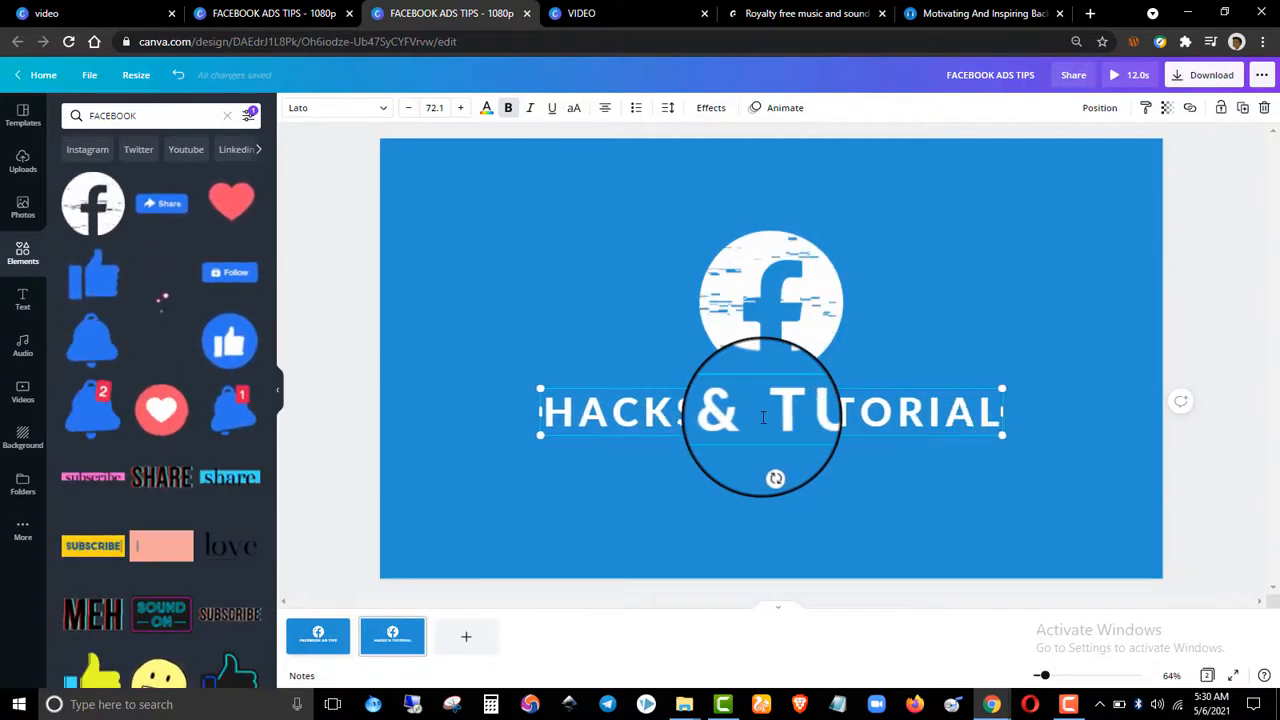
click(355, 284)
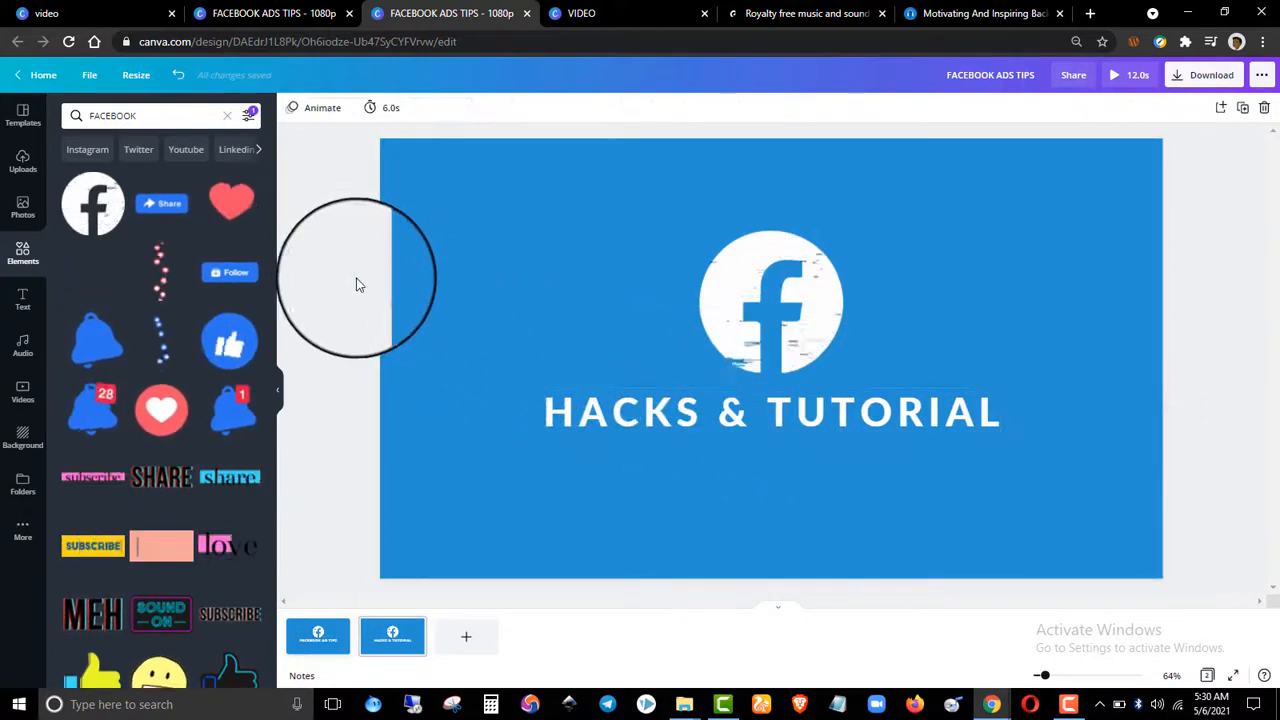
Search the elements library for CANVA graphics with the animated filter still applied.
click(790, 336)
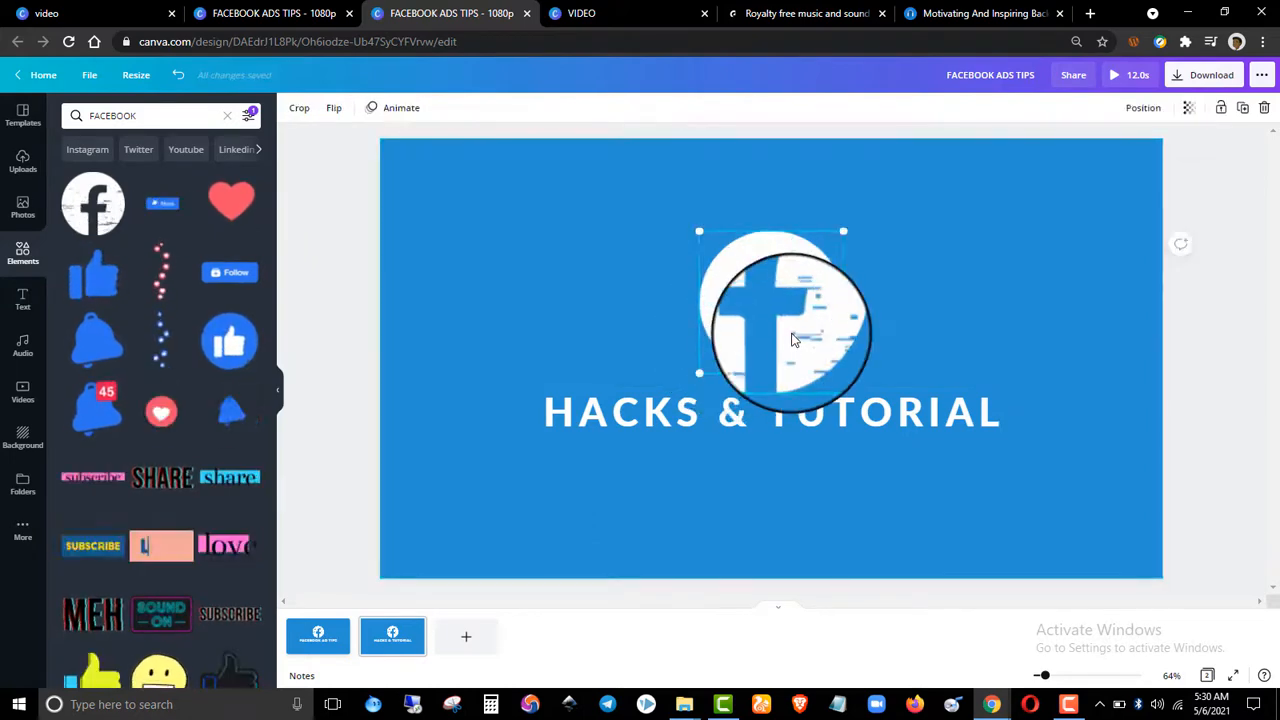
click(227, 116)
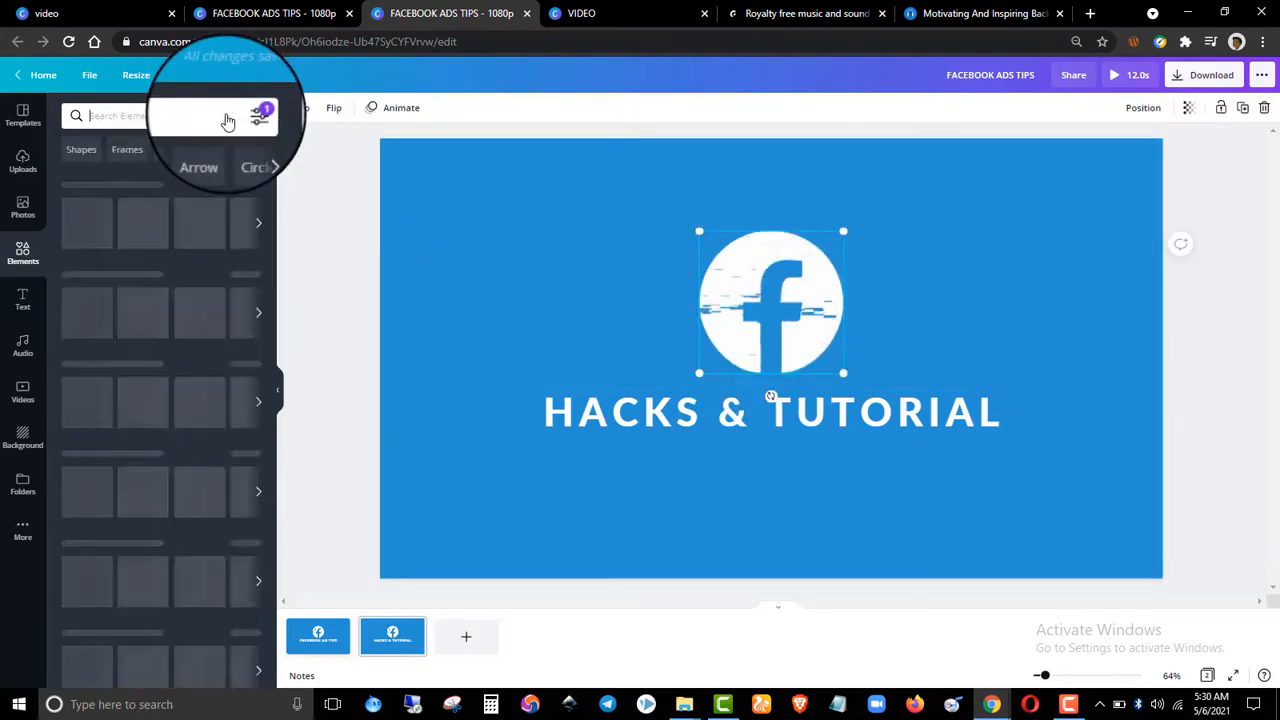
text(CANVA)
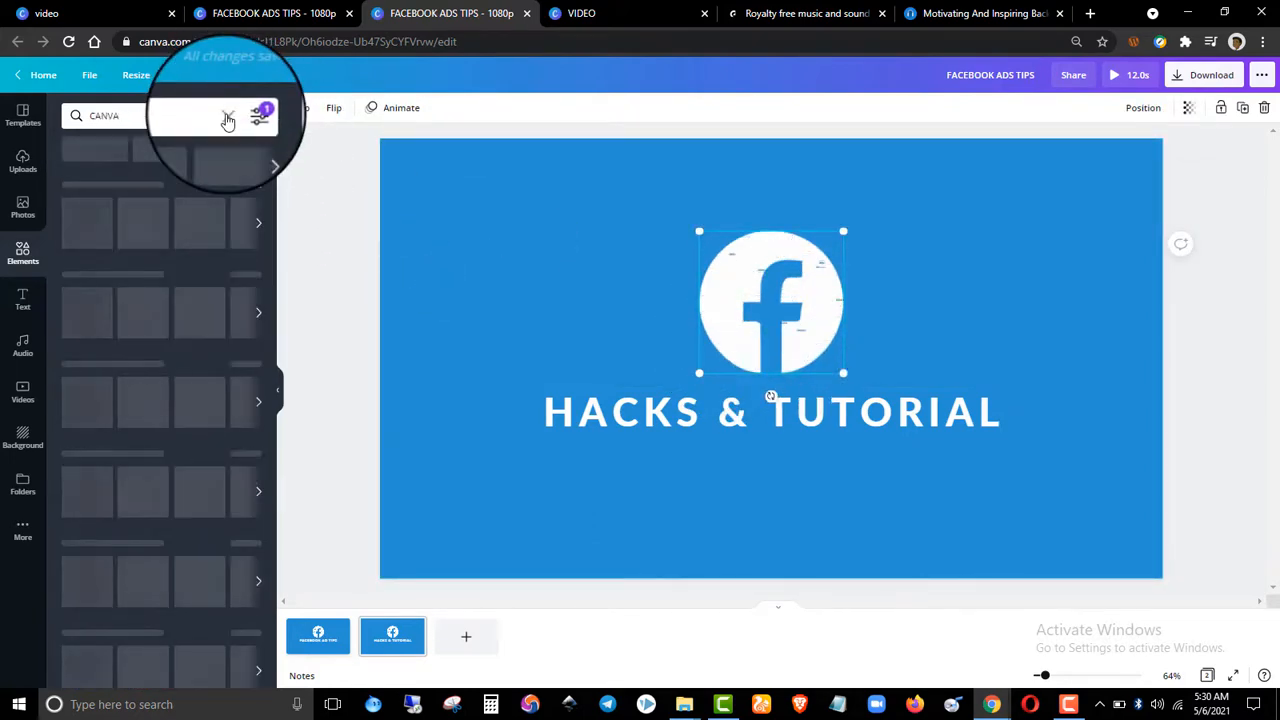
click(227, 118)
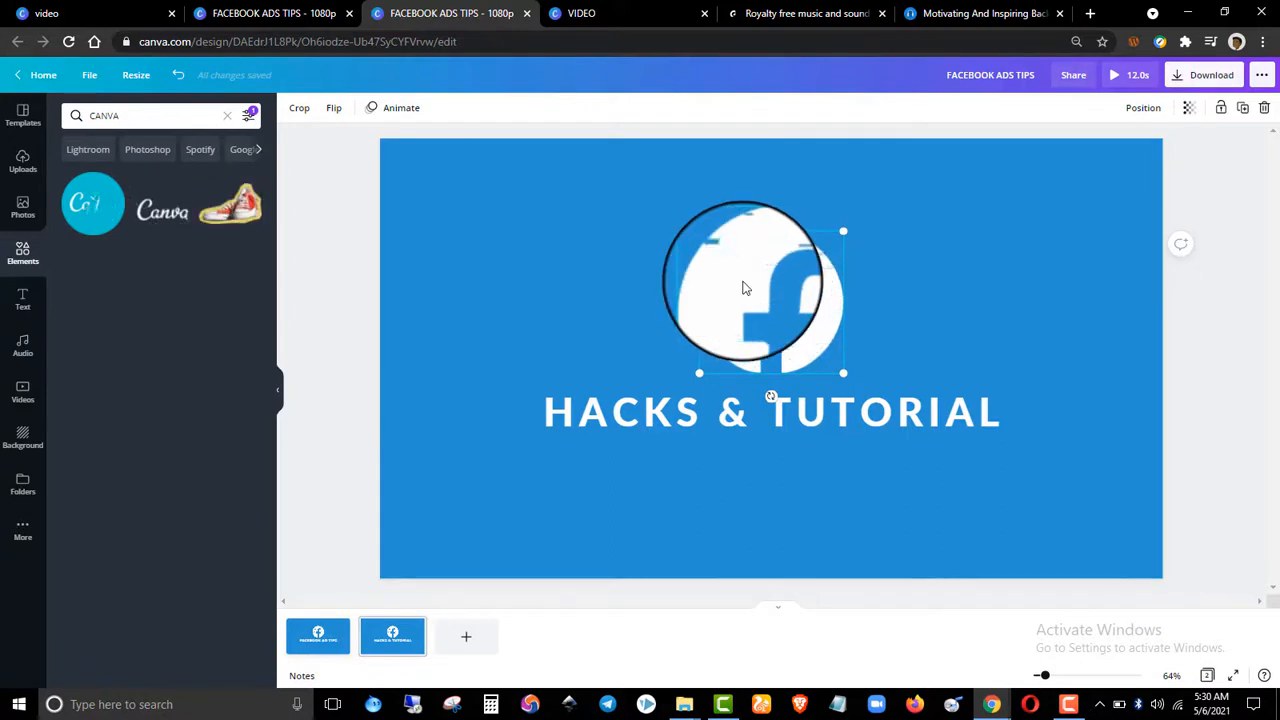
Insert the white animated Canva lettering on the second page, shrink it and place it above the heading.
key(Delete)
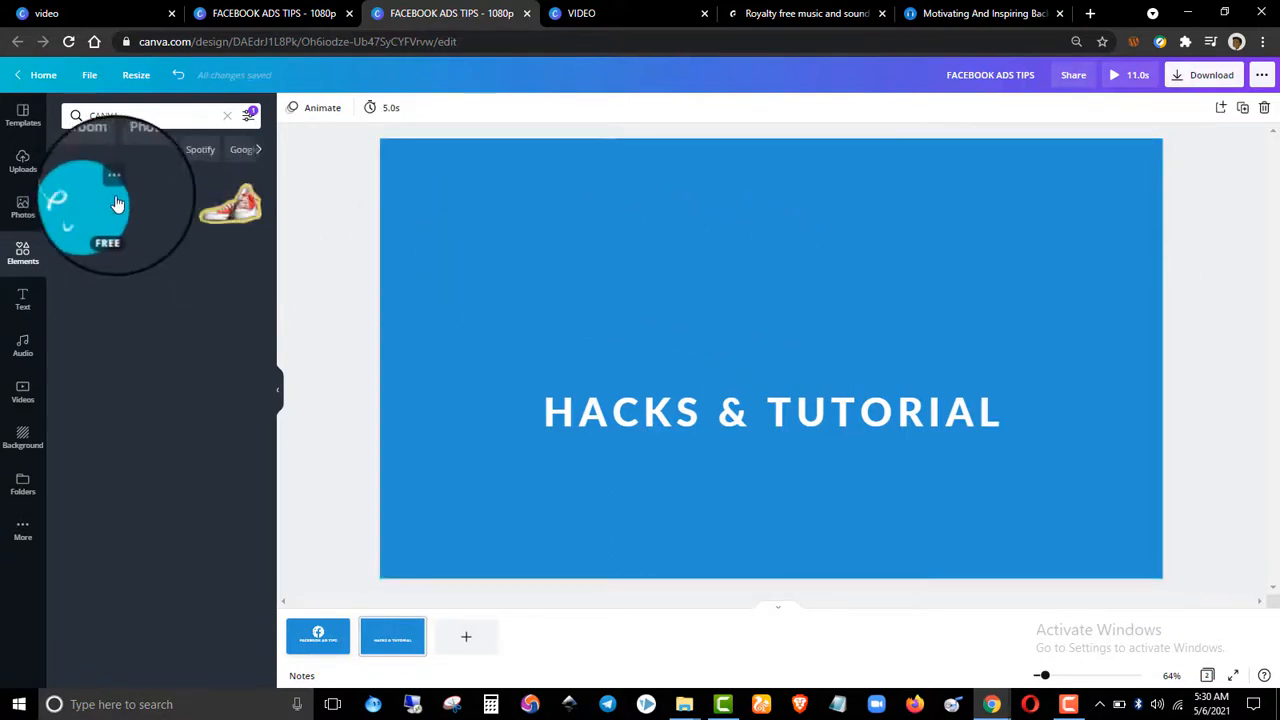
key(ctrl+z)
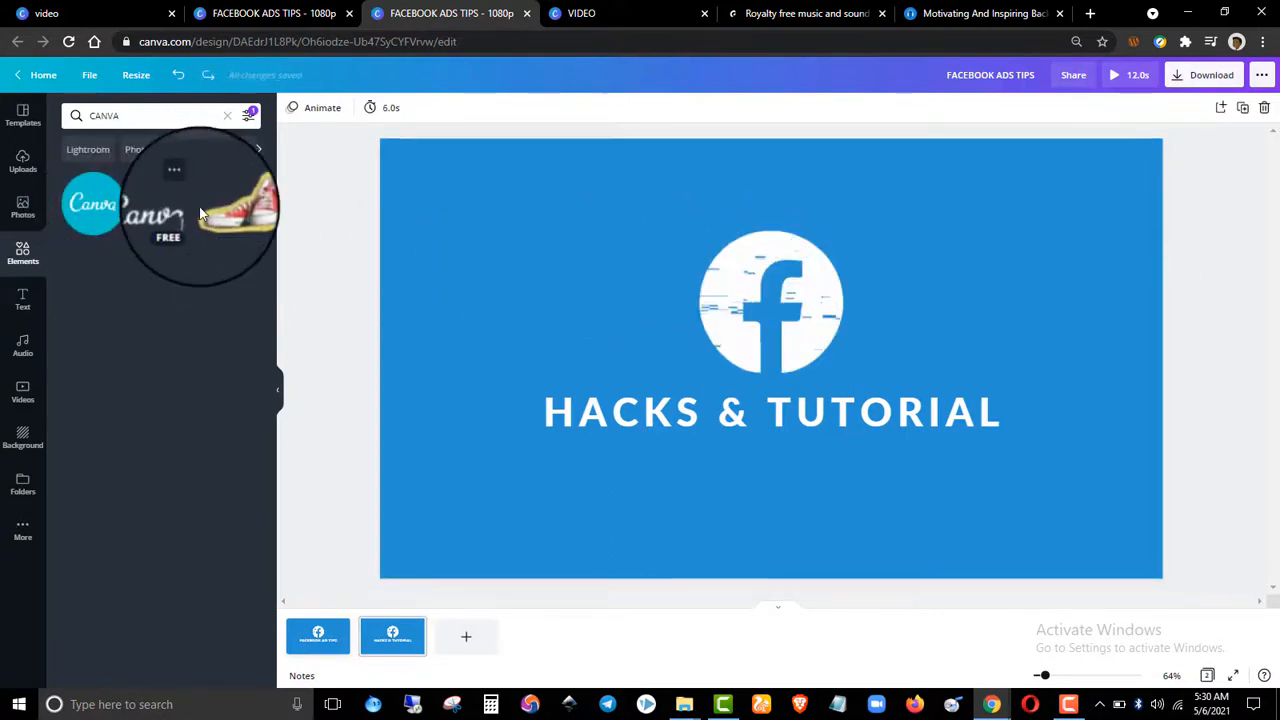
click(165, 208)
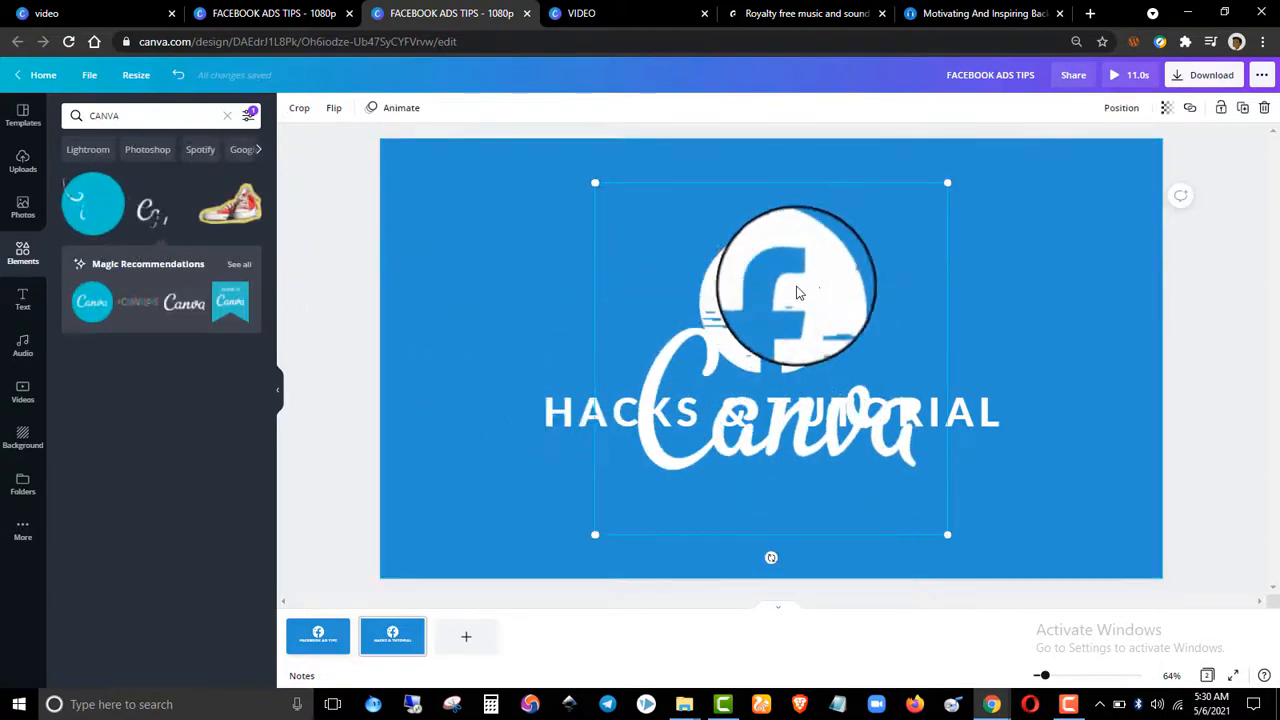
drag(595, 182, 690, 312)
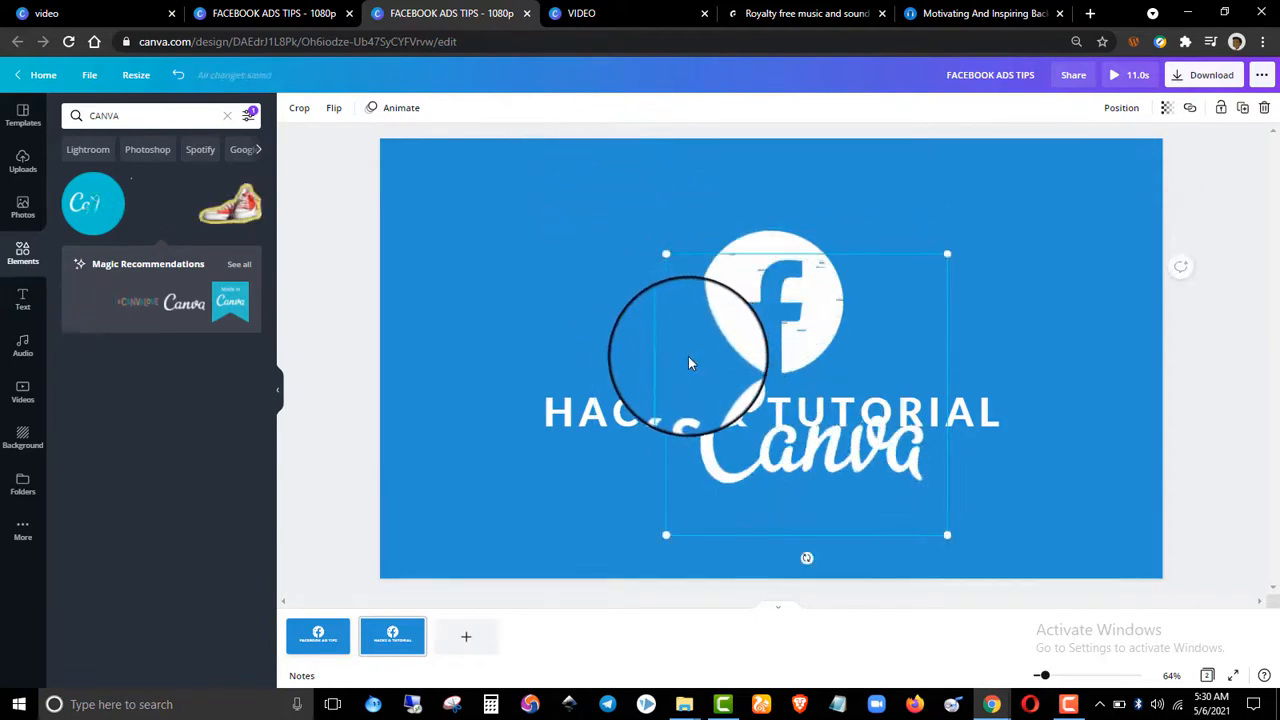
drag(688, 356, 656, 232)
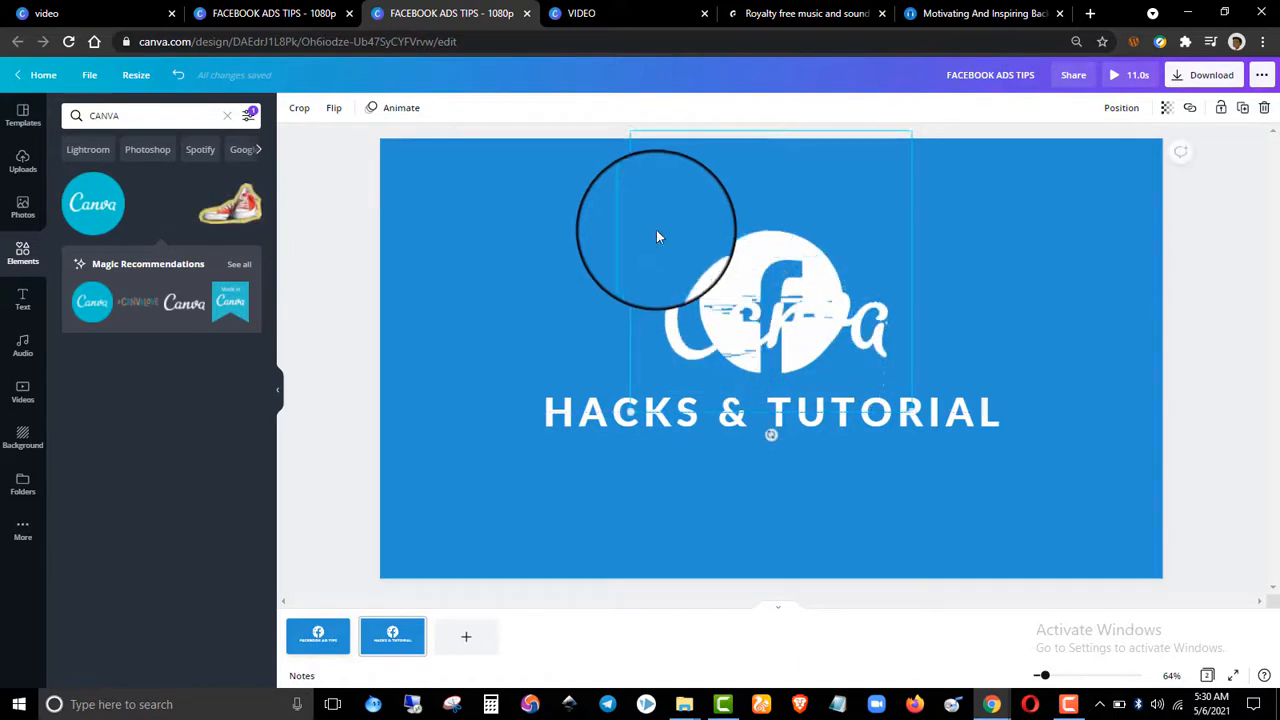
Delete the Facebook logo from the second page and centre the Canva lettering horizontally above the heading.
click(1200, 200)
drag(762, 262, 1022, 192)
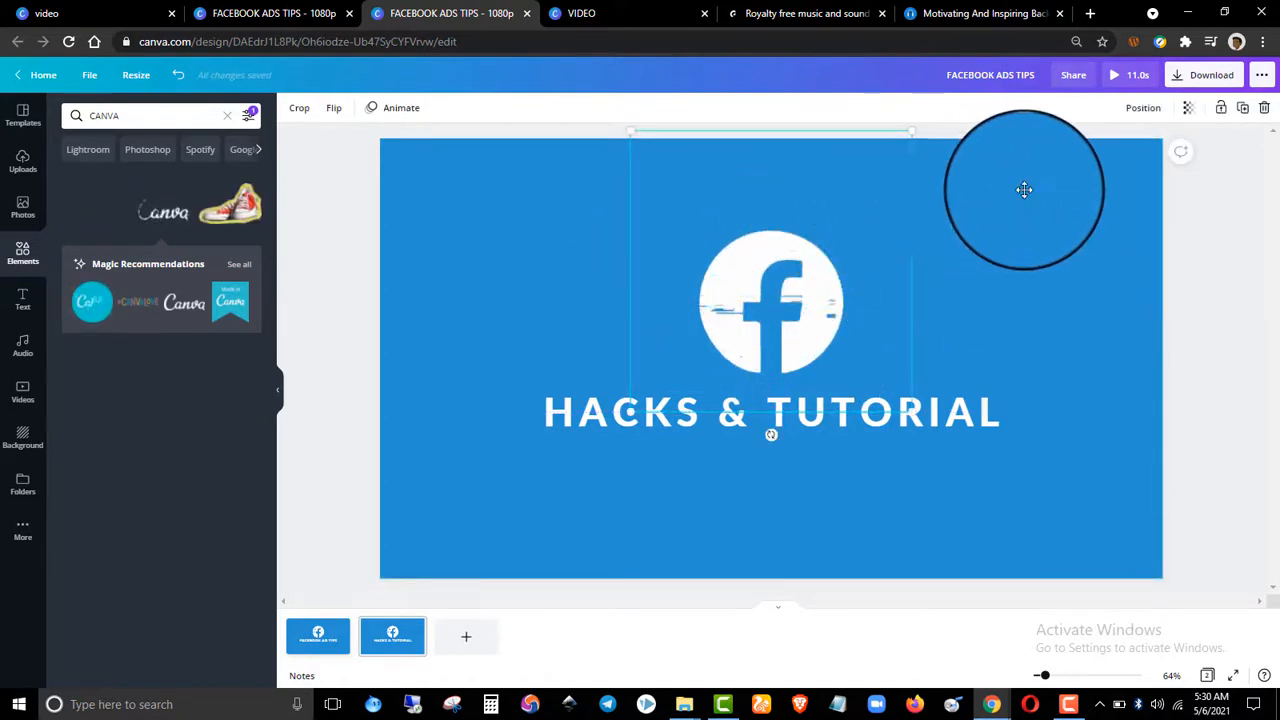
click(774, 276)
key(Delete)
mouse_move(897, 309)
mouse_down()
mouse_move(1069, 287)
mouse_move(772, 288)
mouse_move(810, 288)
mouse_up()
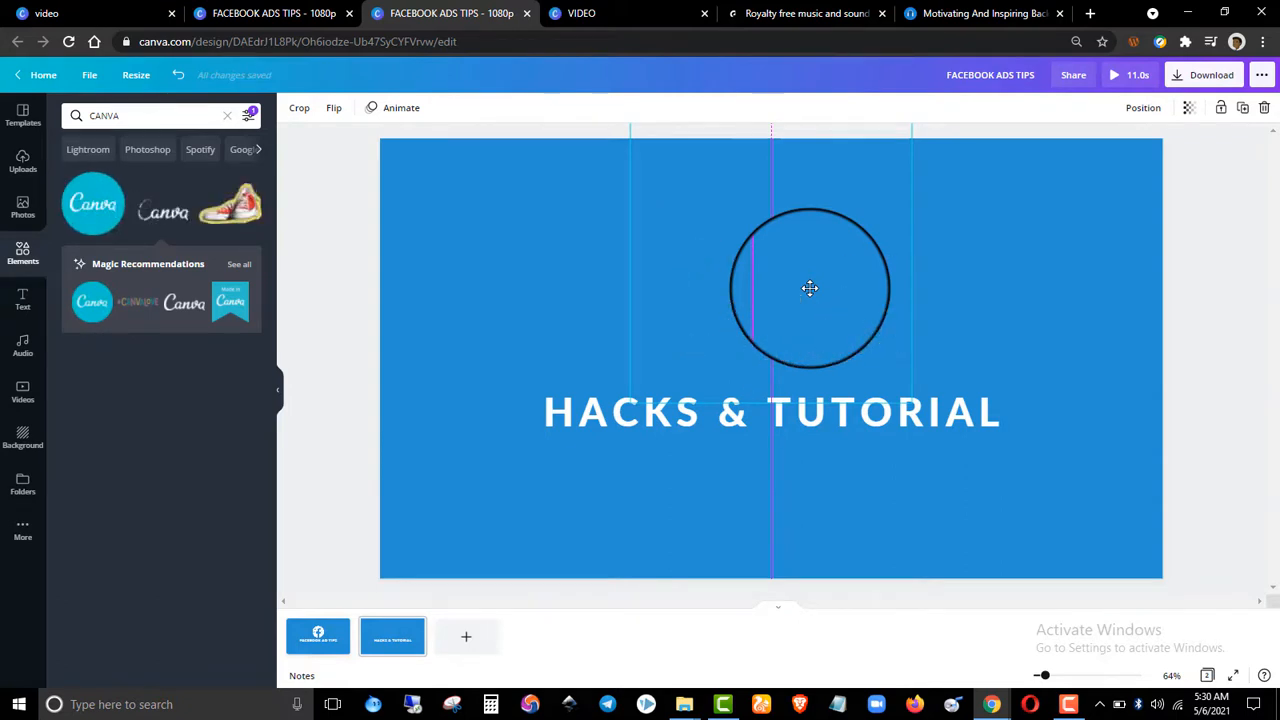
click(1218, 282)
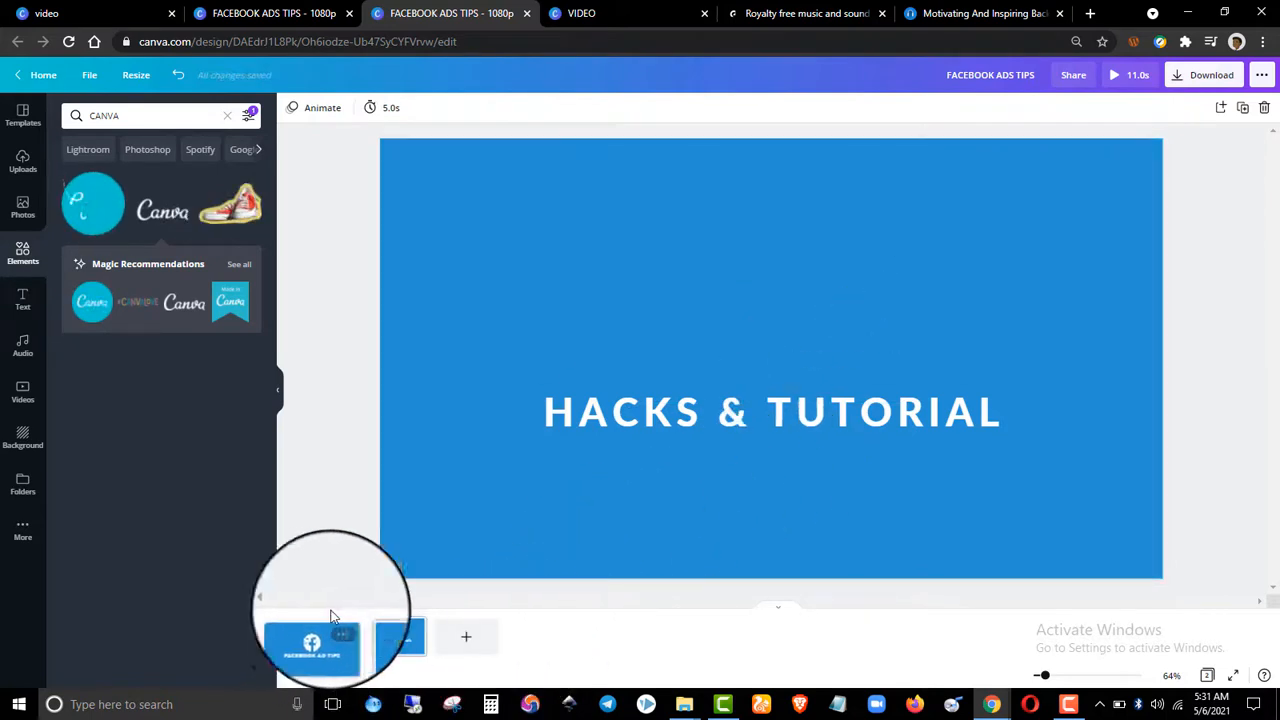
Duplicate the HACKS & TUTORIAL page as the third page.
click(415, 629)
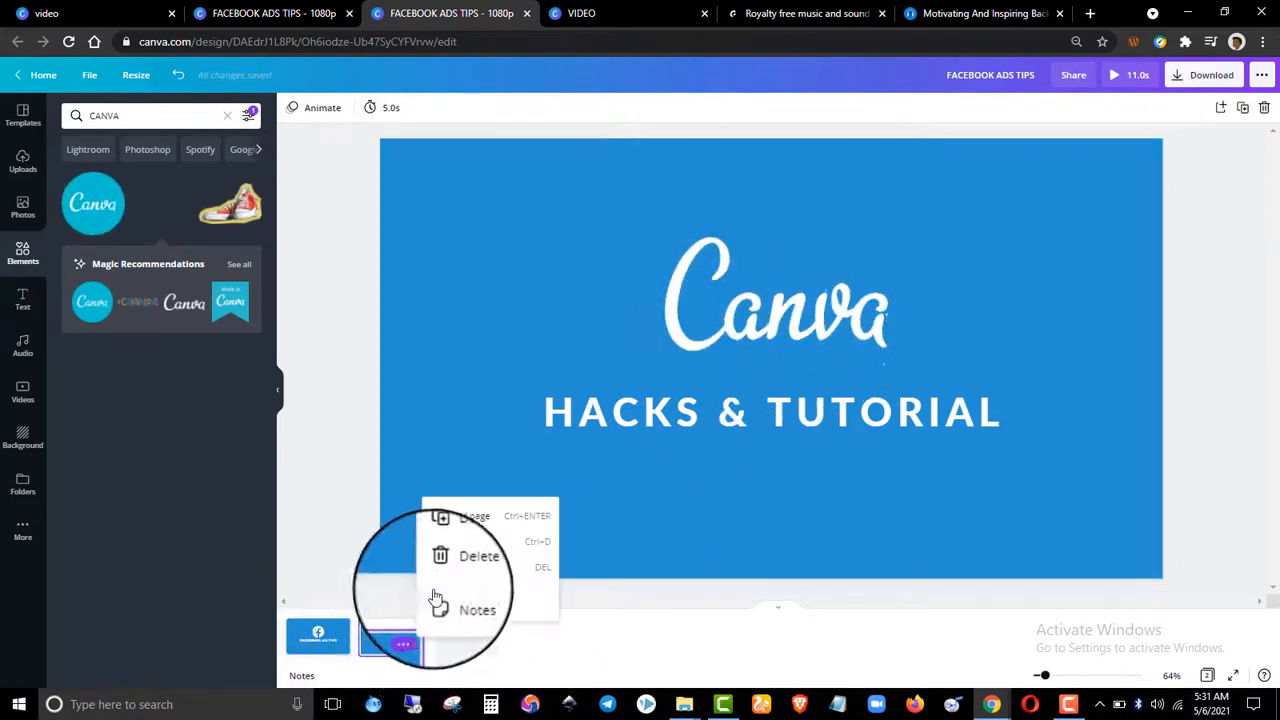
click(469, 541)
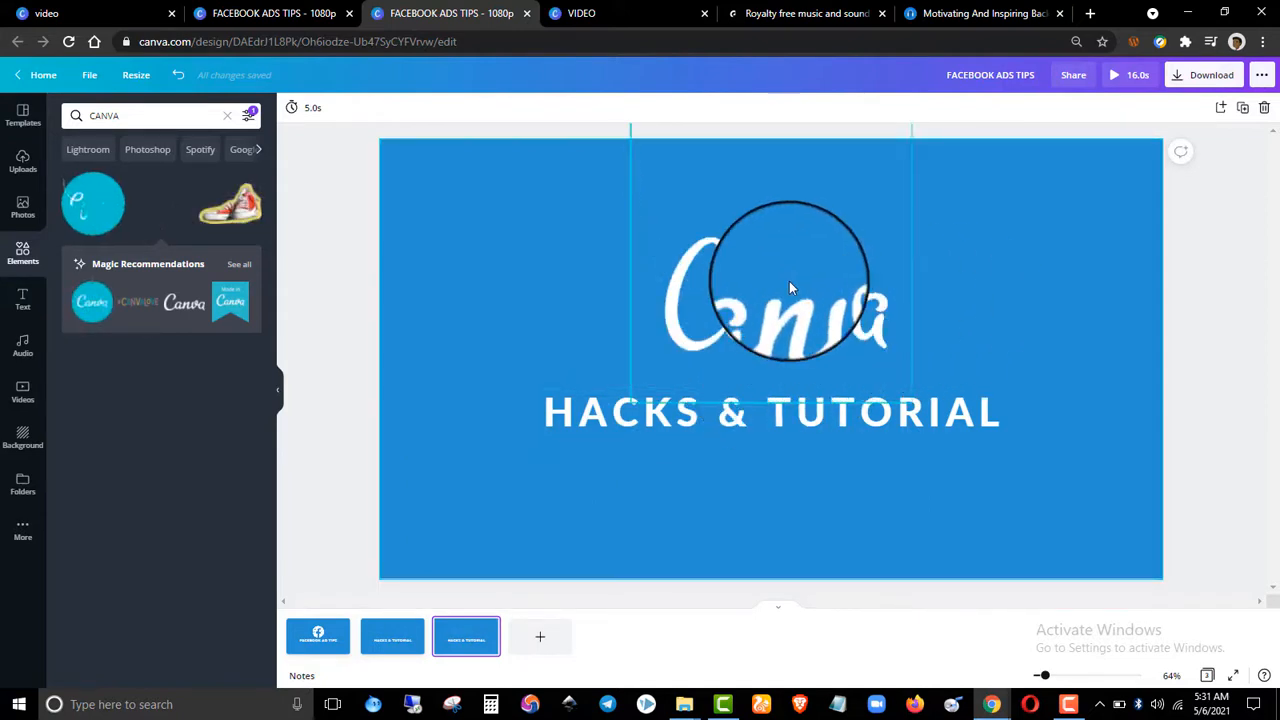
click(789, 281)
Copy the heading HOW-TOs TUTORIAL from the finished example's third page and replace the duplicated page's heading with it.
click(667, 427)
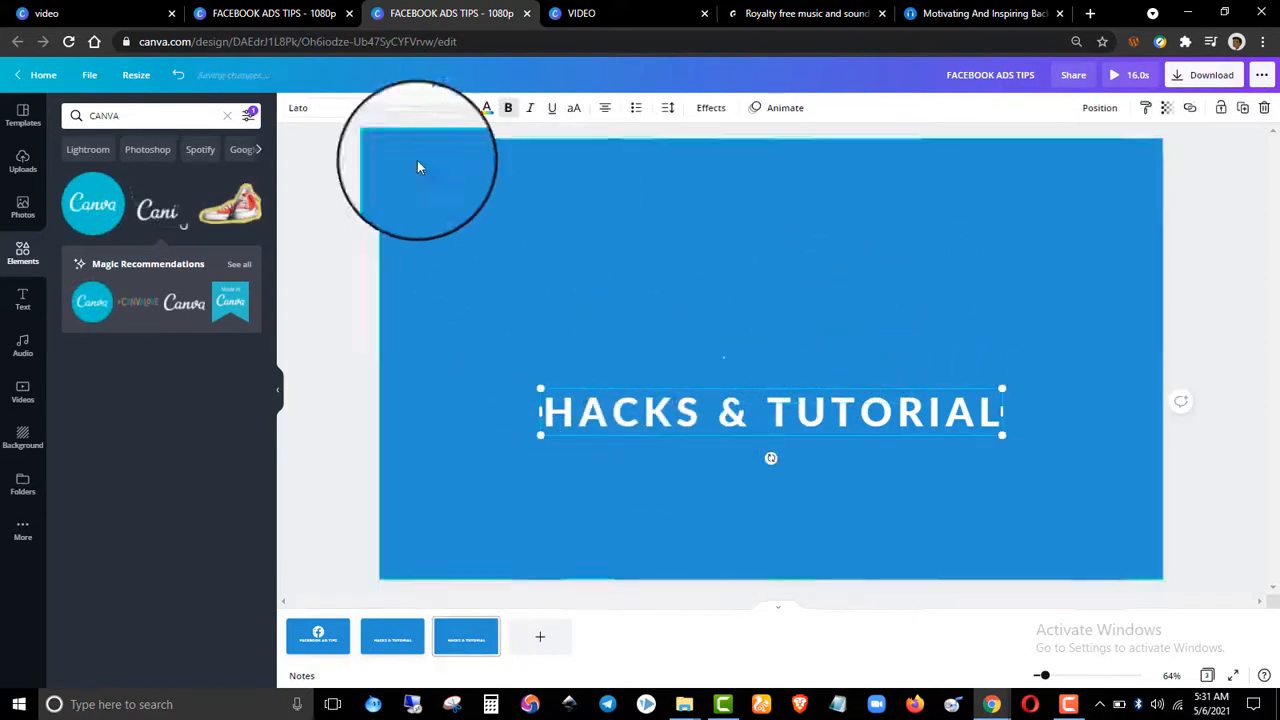
click(268, 13)
click(466, 650)
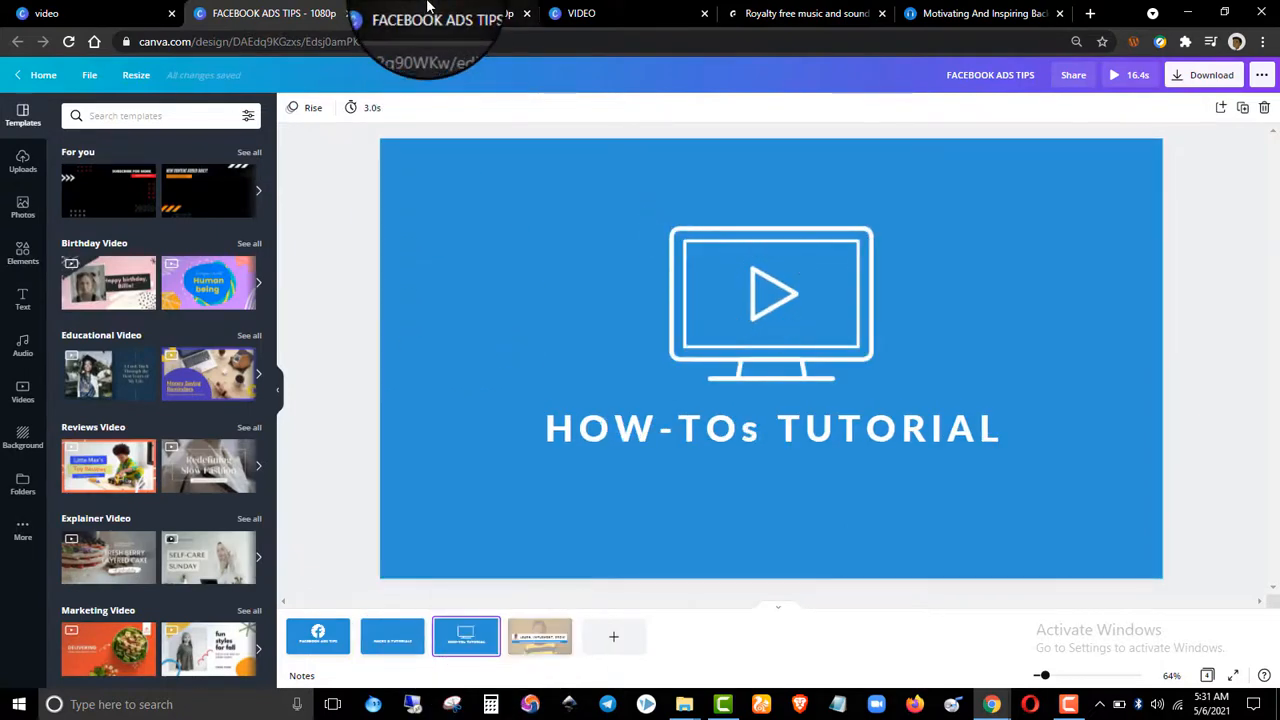
double_click(722, 436)
key(ctrl+c)
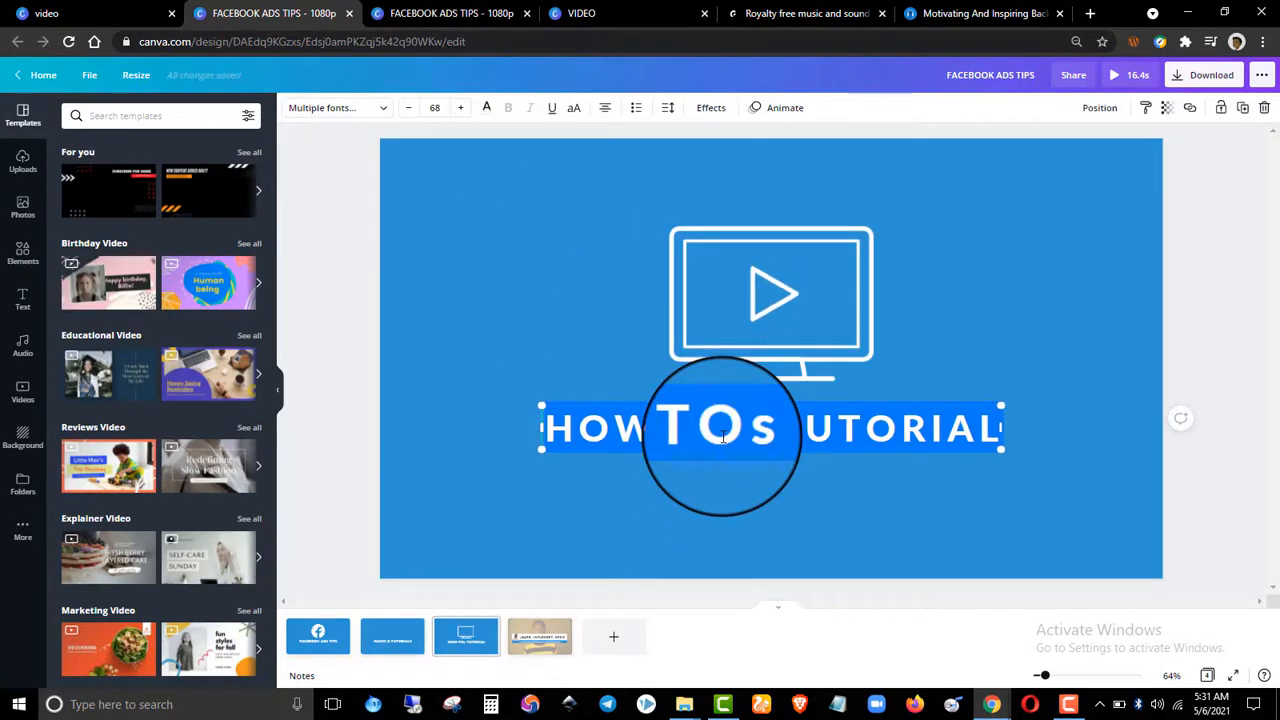
click(450, 13)
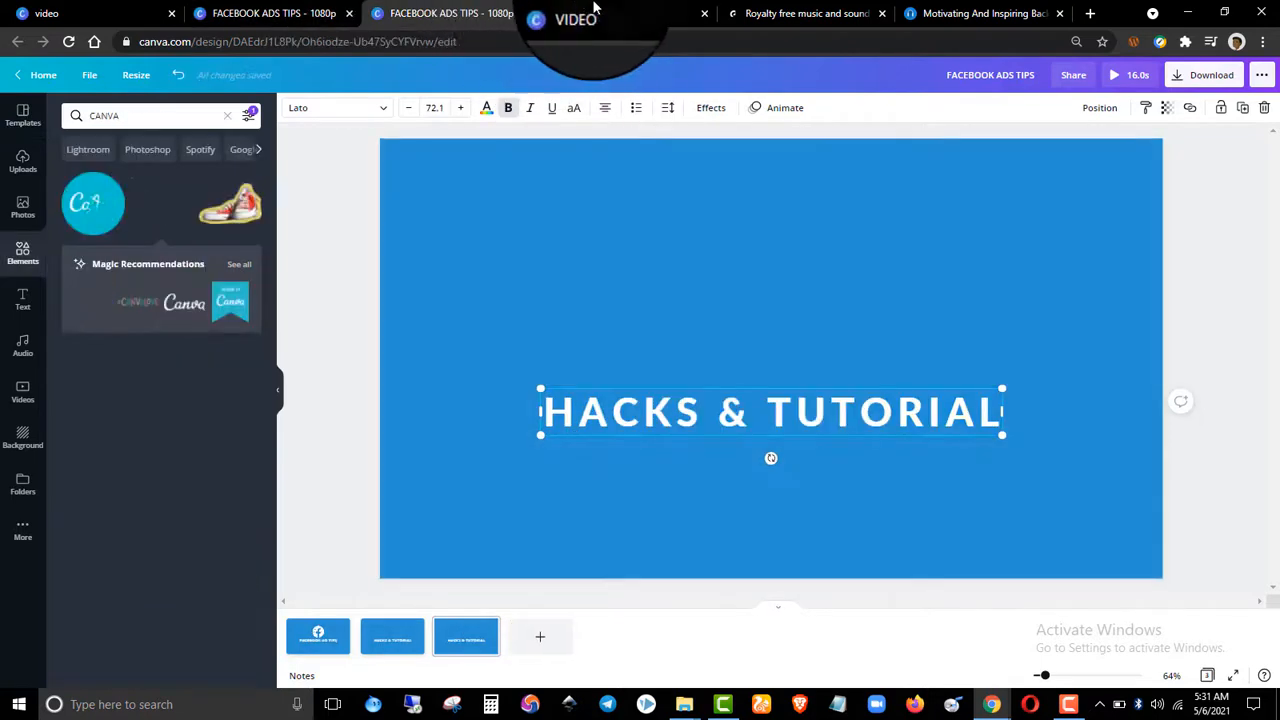
double_click(682, 433)
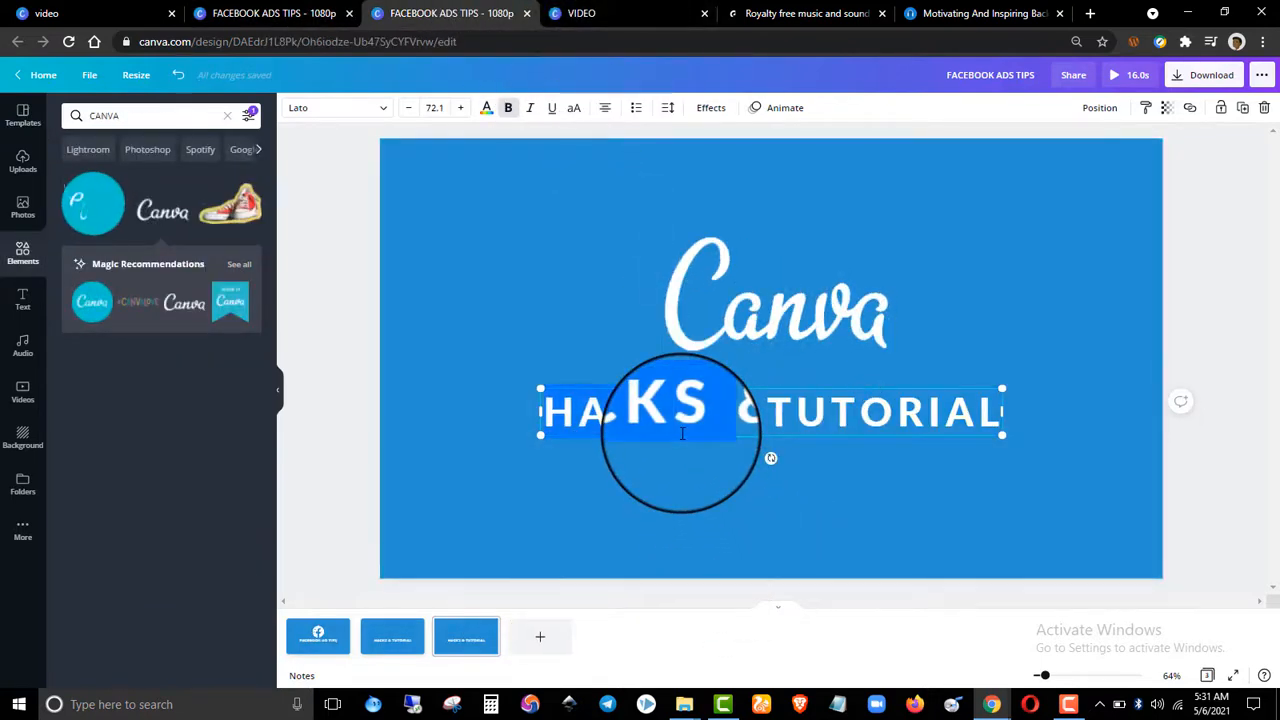
triple_click(682, 433)
key(ctrl+v)
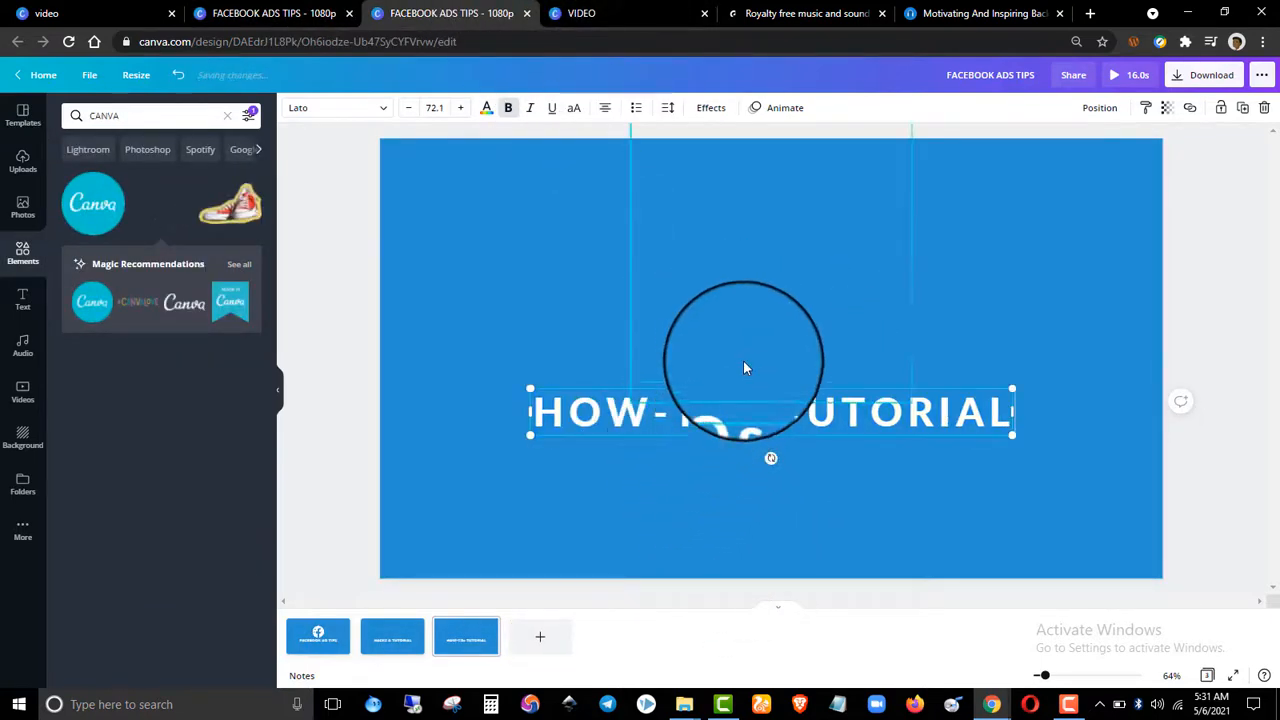
click(797, 317)
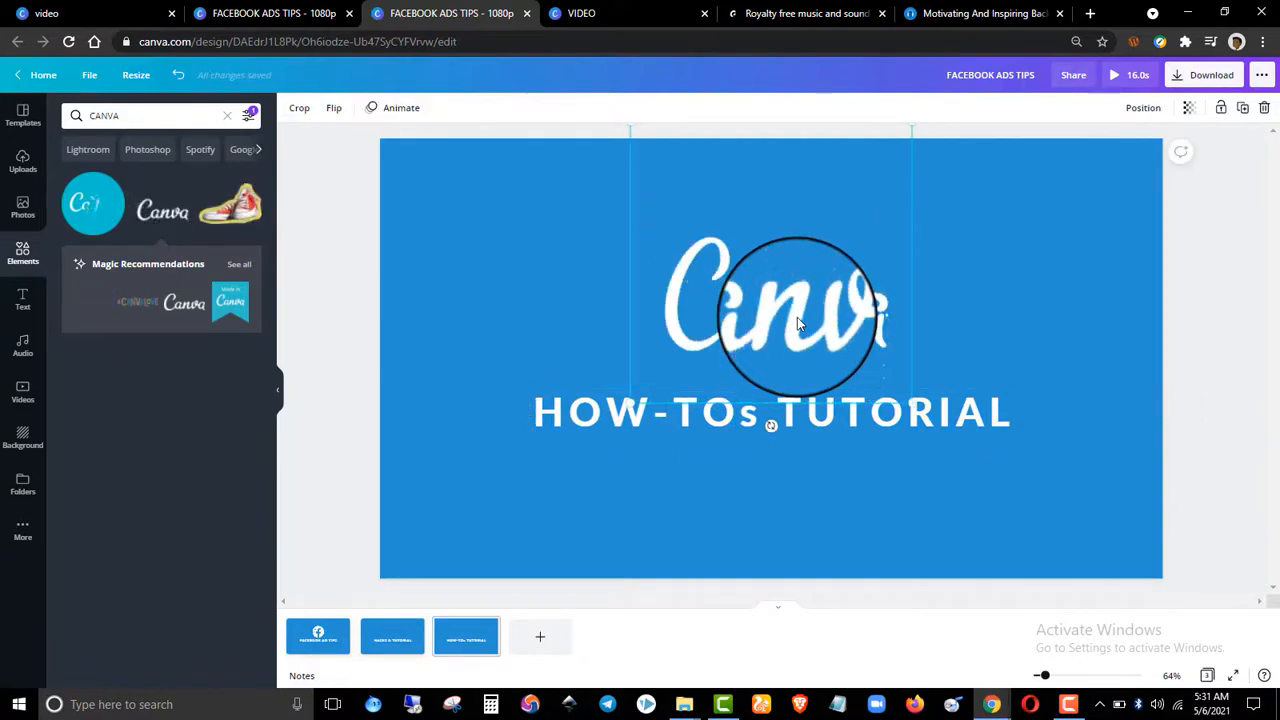
key(Delete)
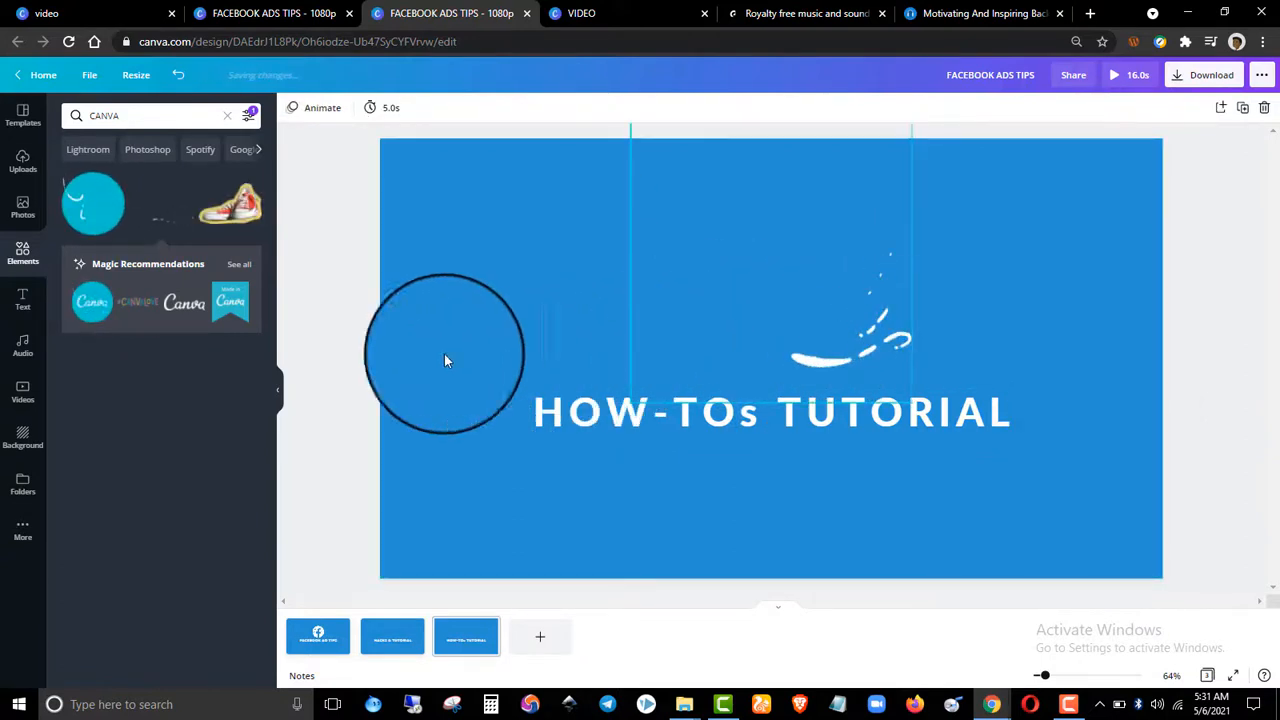
key(ctrl+z)
Search the elements library for VIDEO ICON and browse the animated graphics.
click(232, 113)
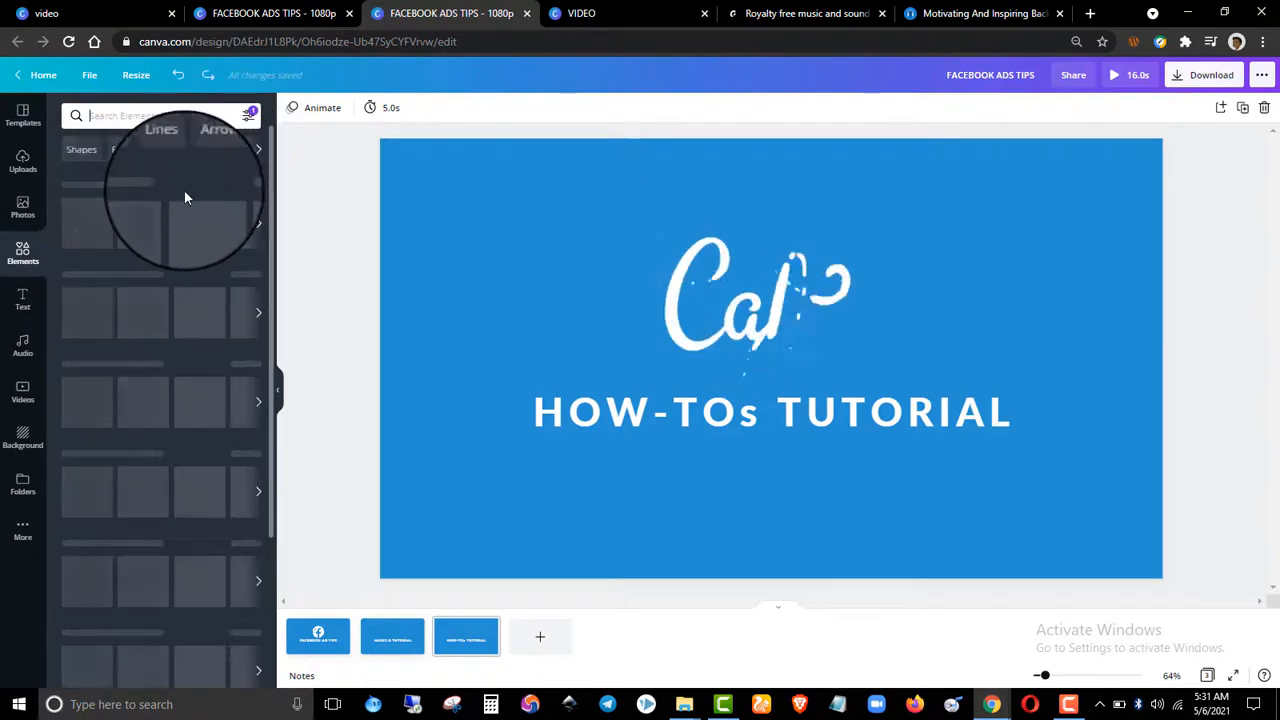
text(vIDEO)
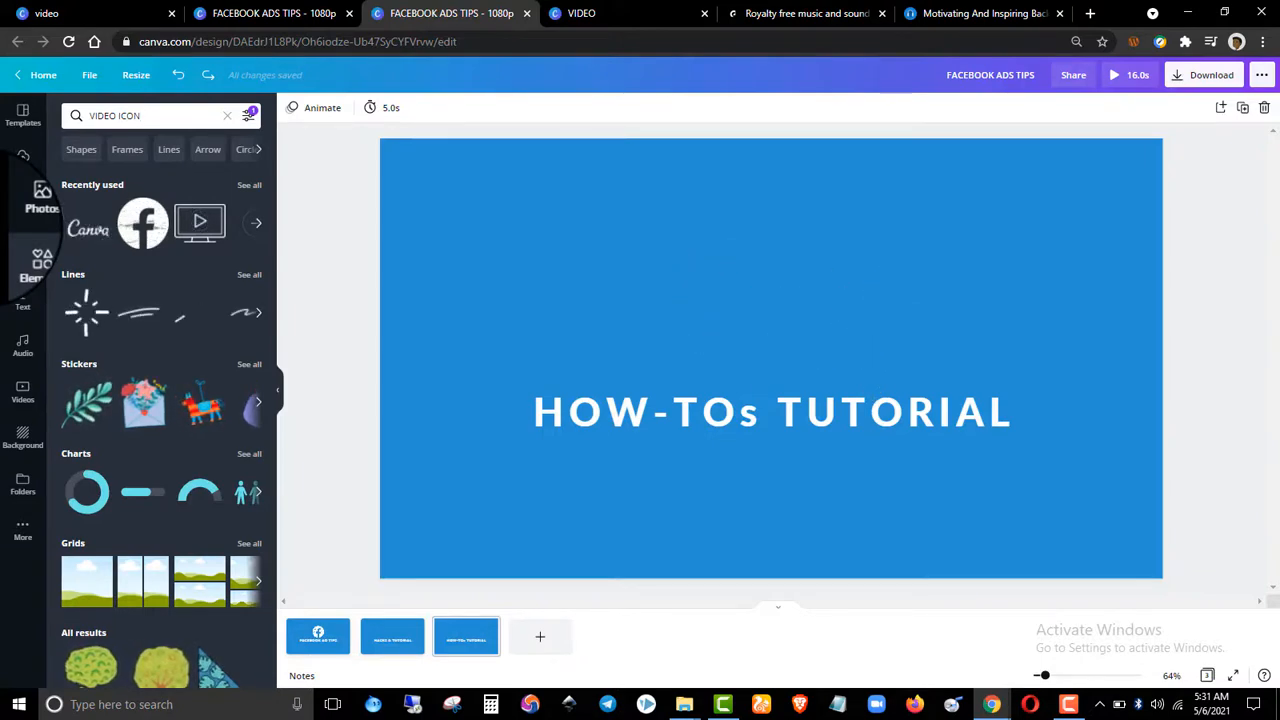
key(Return)
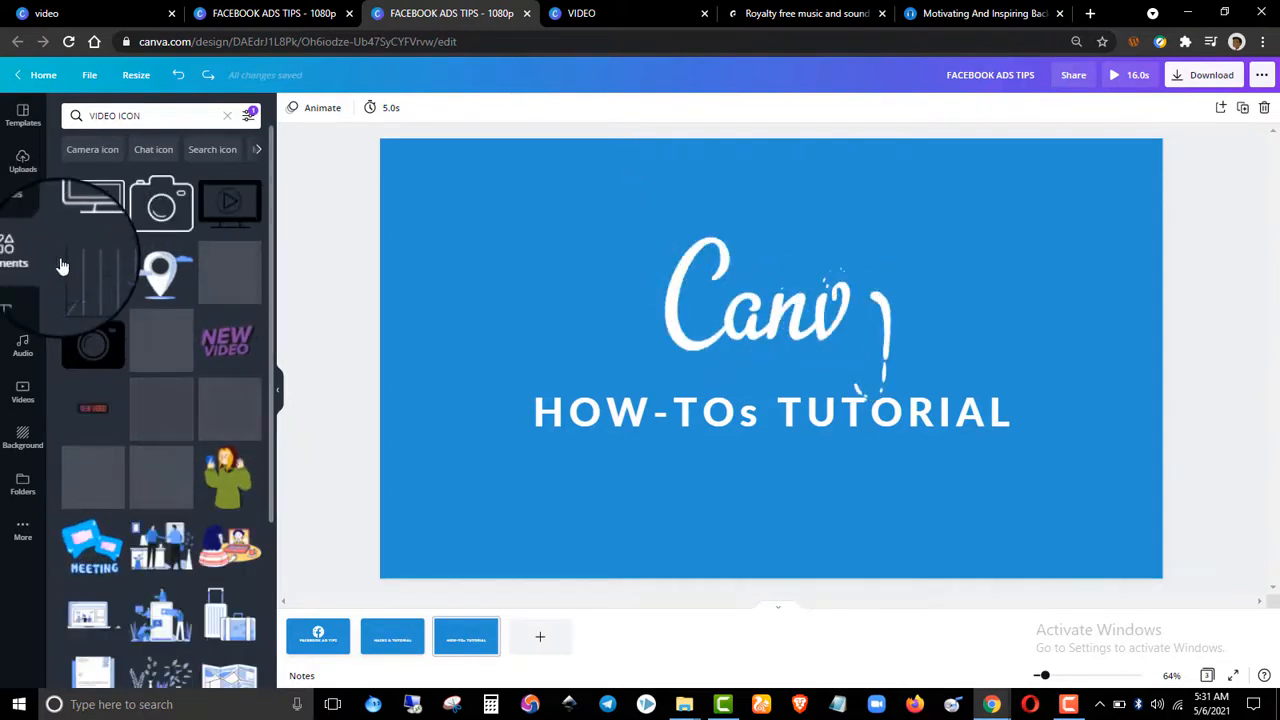
scroll(179, 406, down, 2)
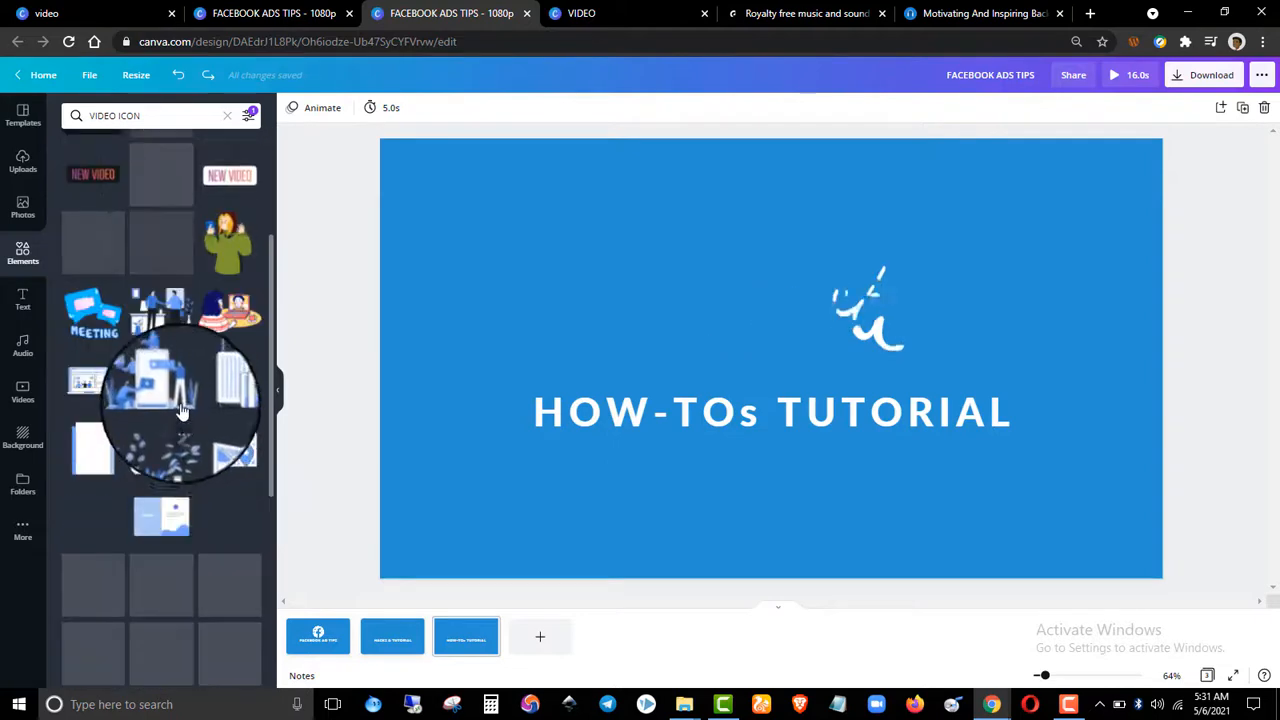
scroll(179, 406, up, 2)
Insert the white animated monitor icon with a play symbol on the third page, shrink it and place it beside the Canva lettering.
click(93, 203)
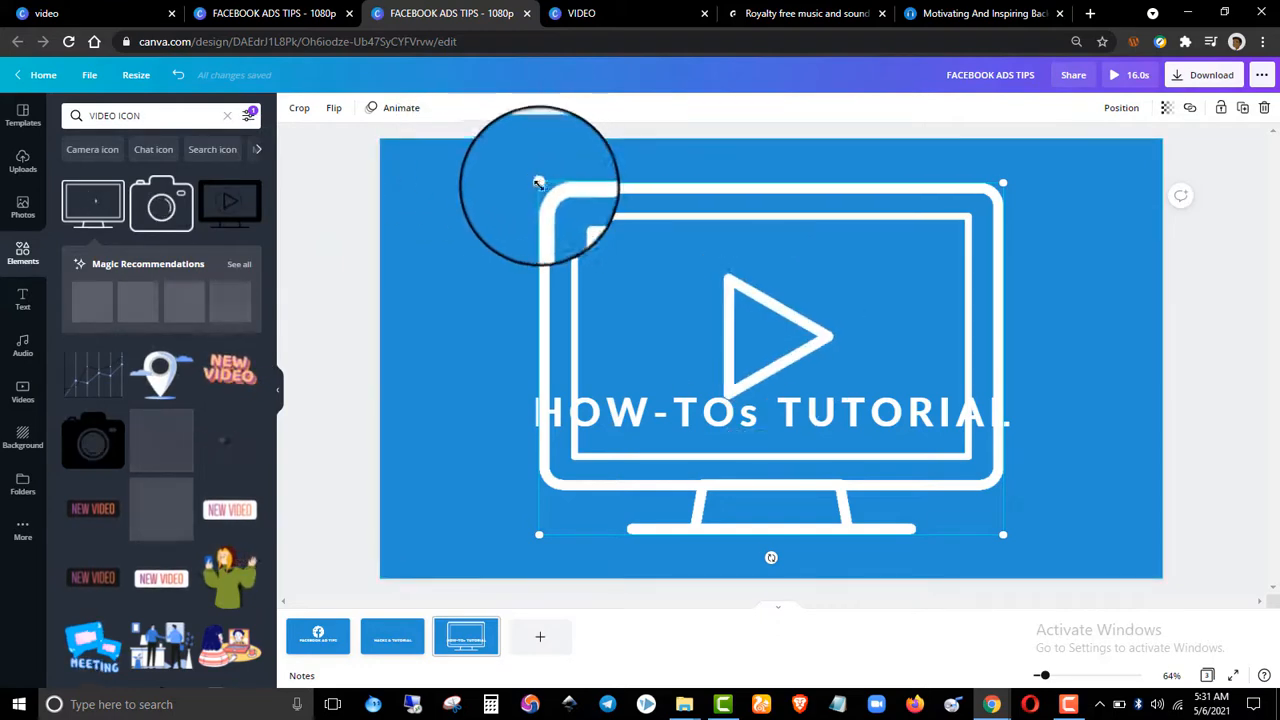
drag(538, 185, 720, 325)
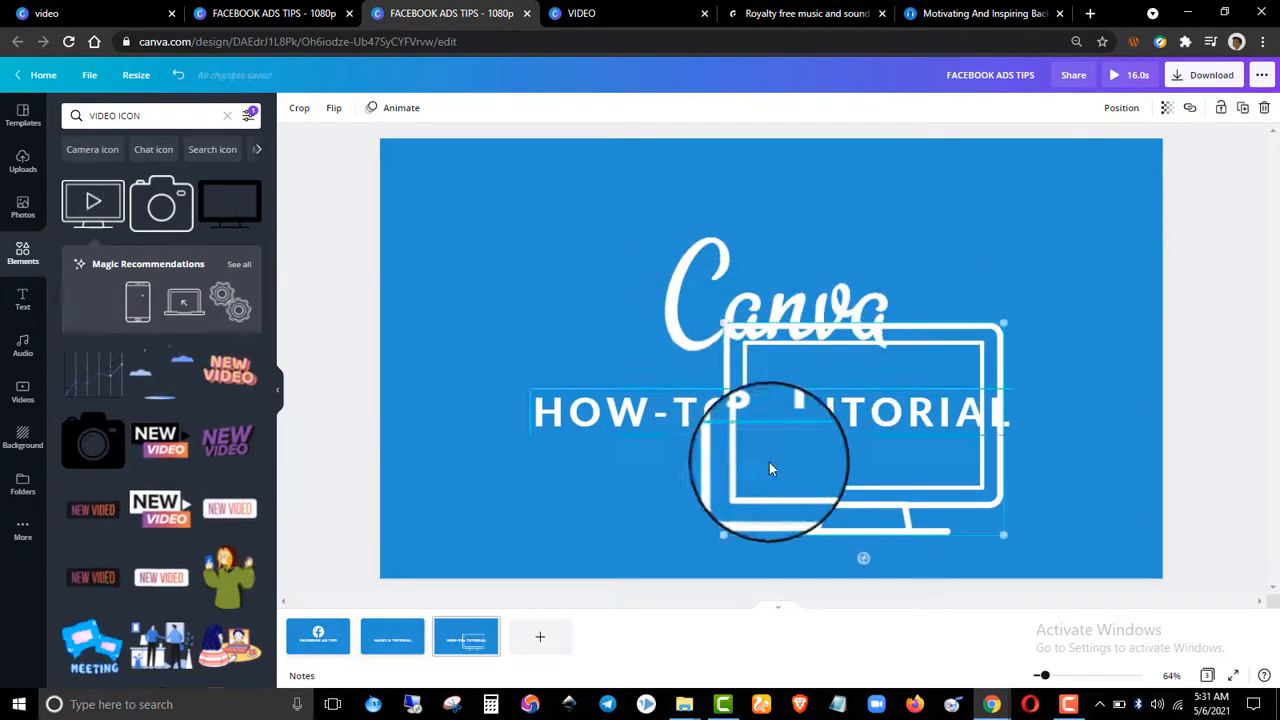
drag(738, 407, 680, 326)
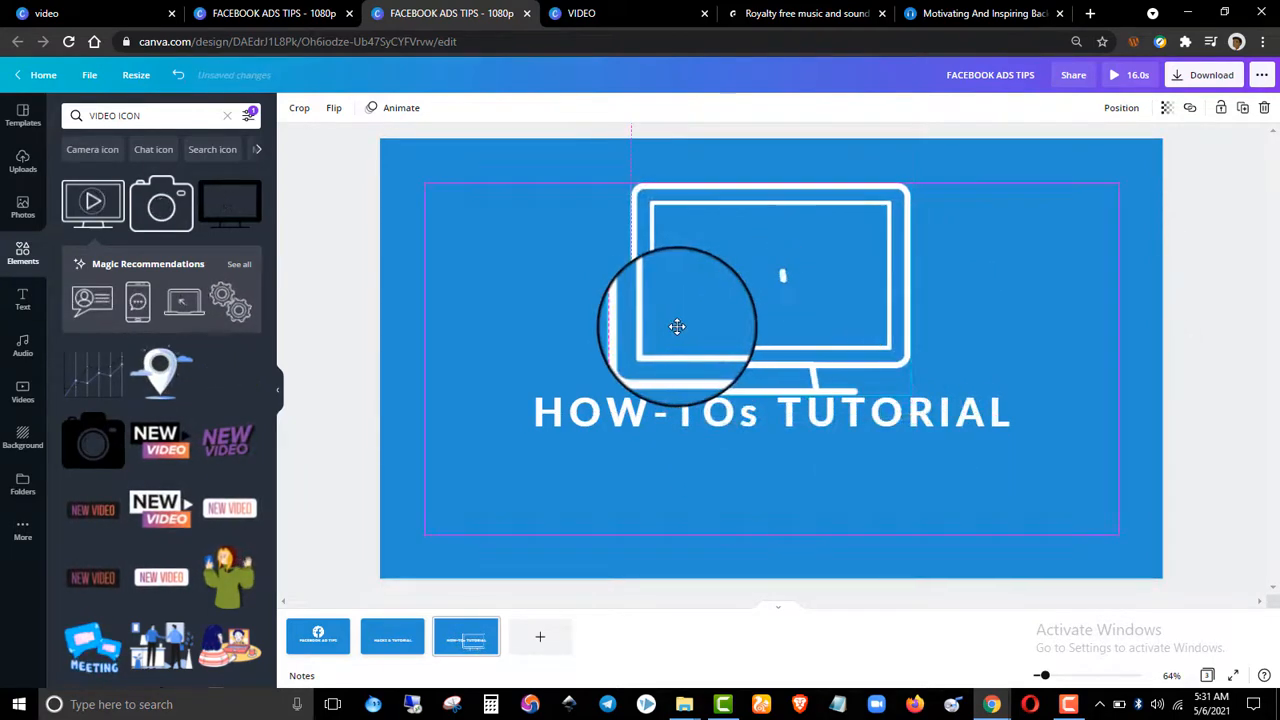
drag(634, 177, 687, 217)
drag(763, 259, 954, 259)
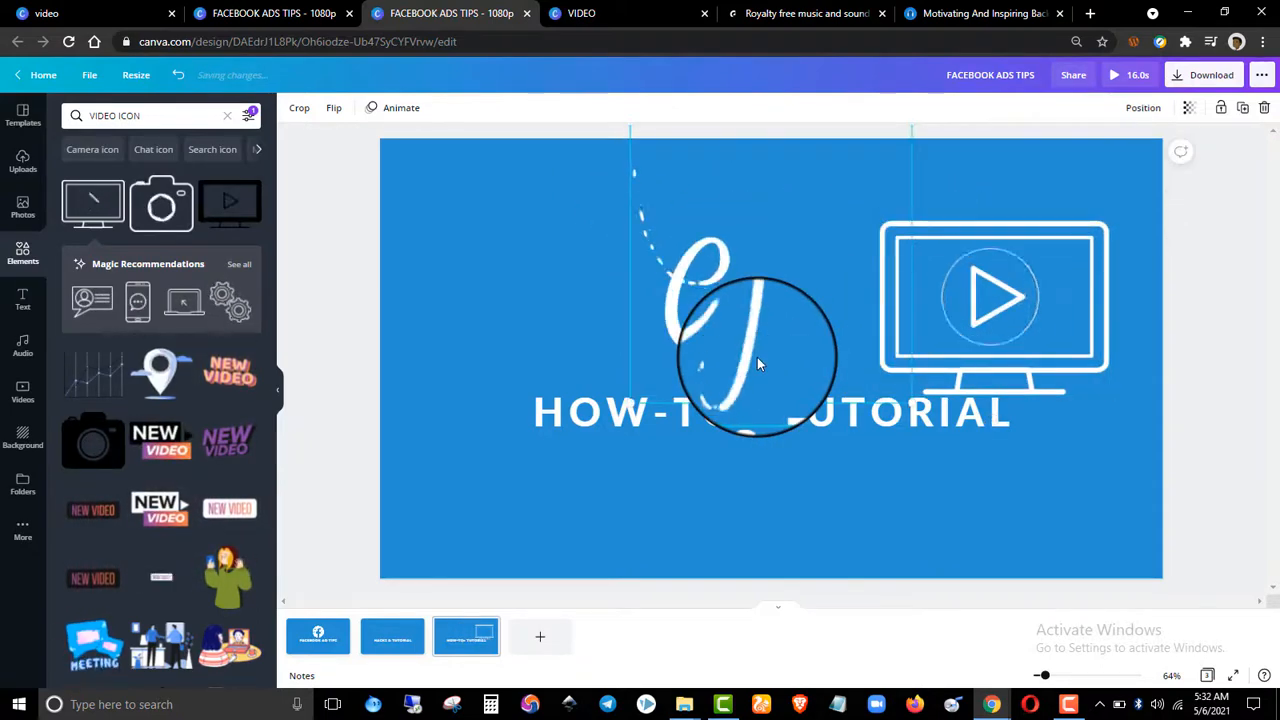
Delete the Canva lettering from the third page, shrink the monitor icon further and centre it above the heading.
click(757, 363)
drag(950, 321, 725, 300)
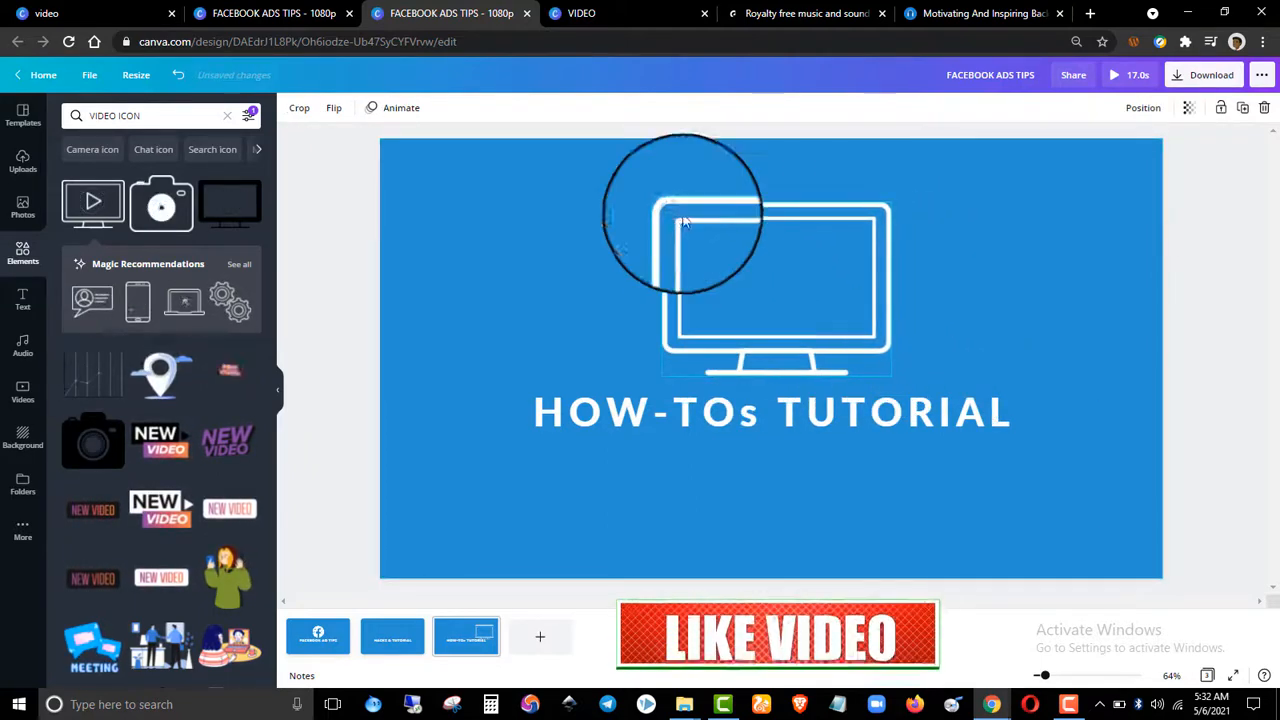
drag(663, 200, 698, 257)
mouse_move(742, 313)
mouse_down()
mouse_move(703, 303)
mouse_move(748, 302)
mouse_move(760, 316)
mouse_up()
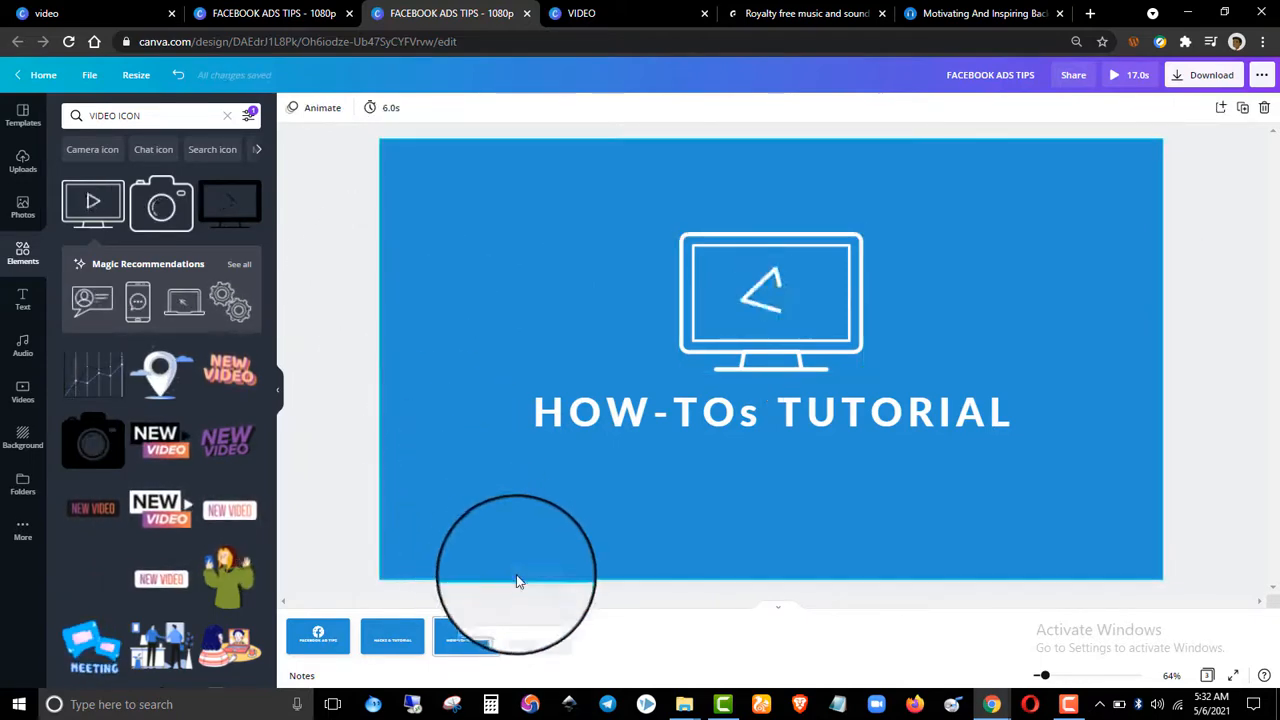
Add a blank fourth page and consult the finished example's fourth page for its layout.
click(541, 636)
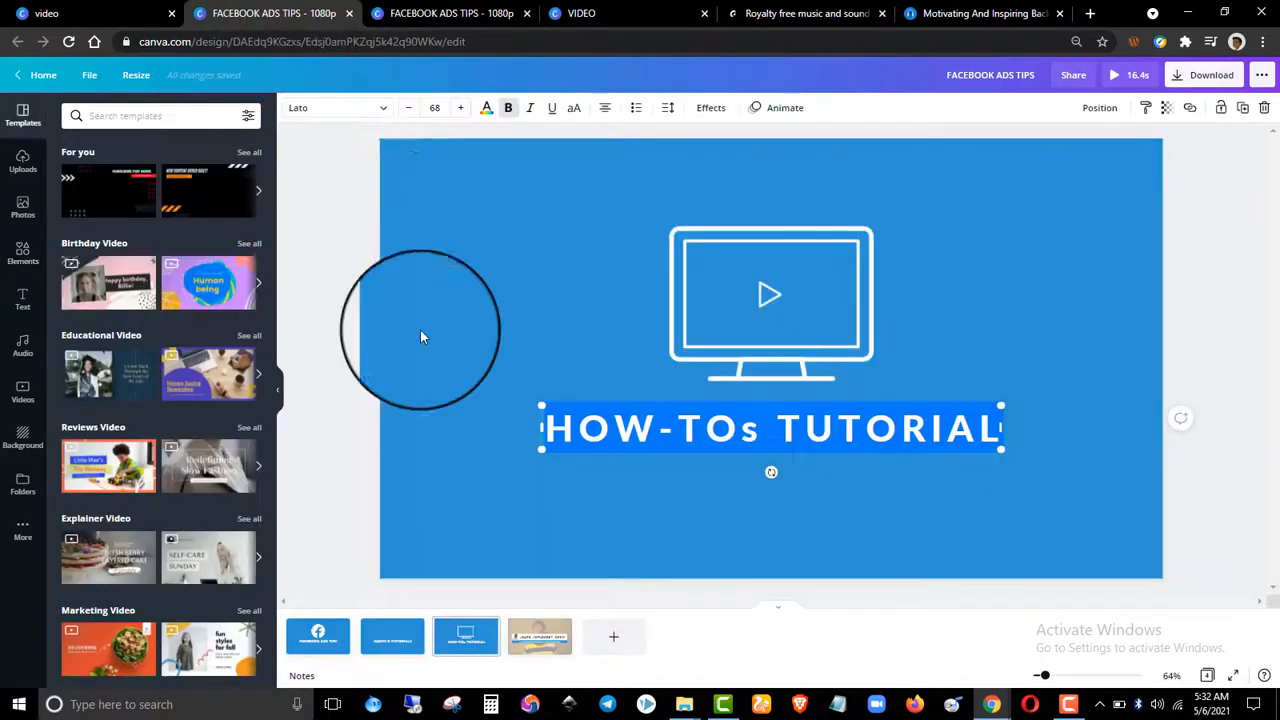
click(538, 646)
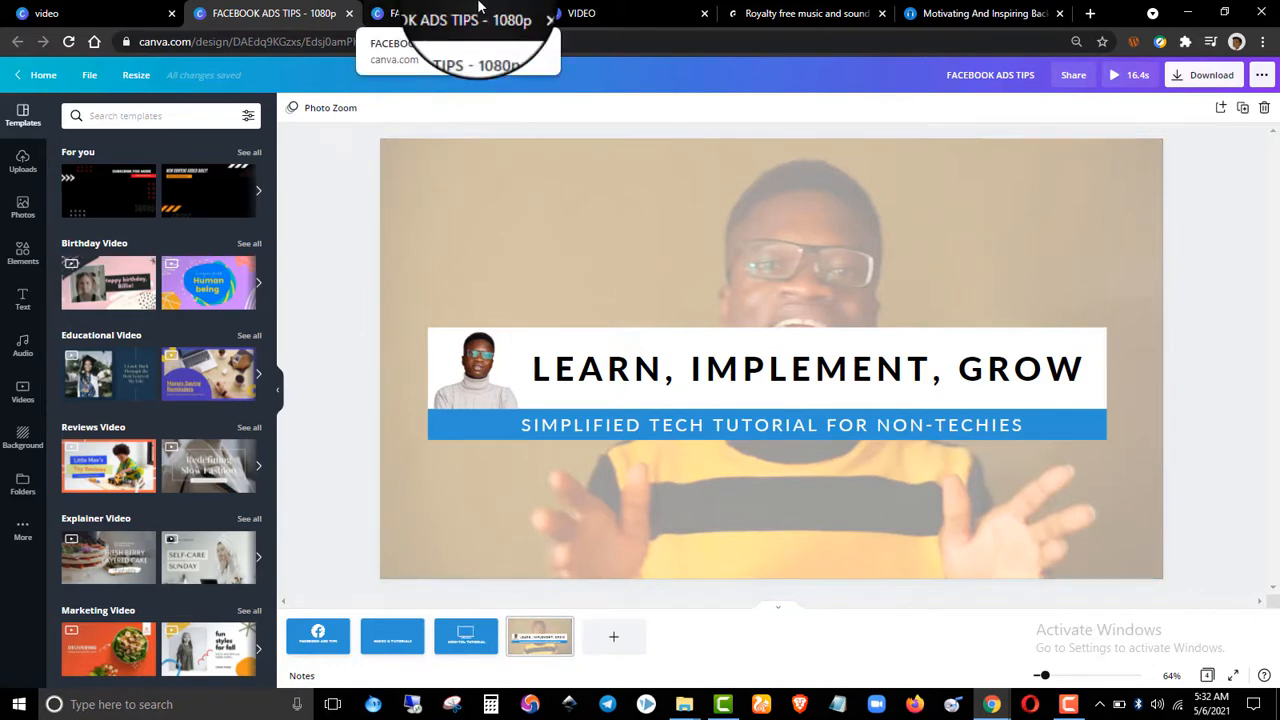
click(478, 8)
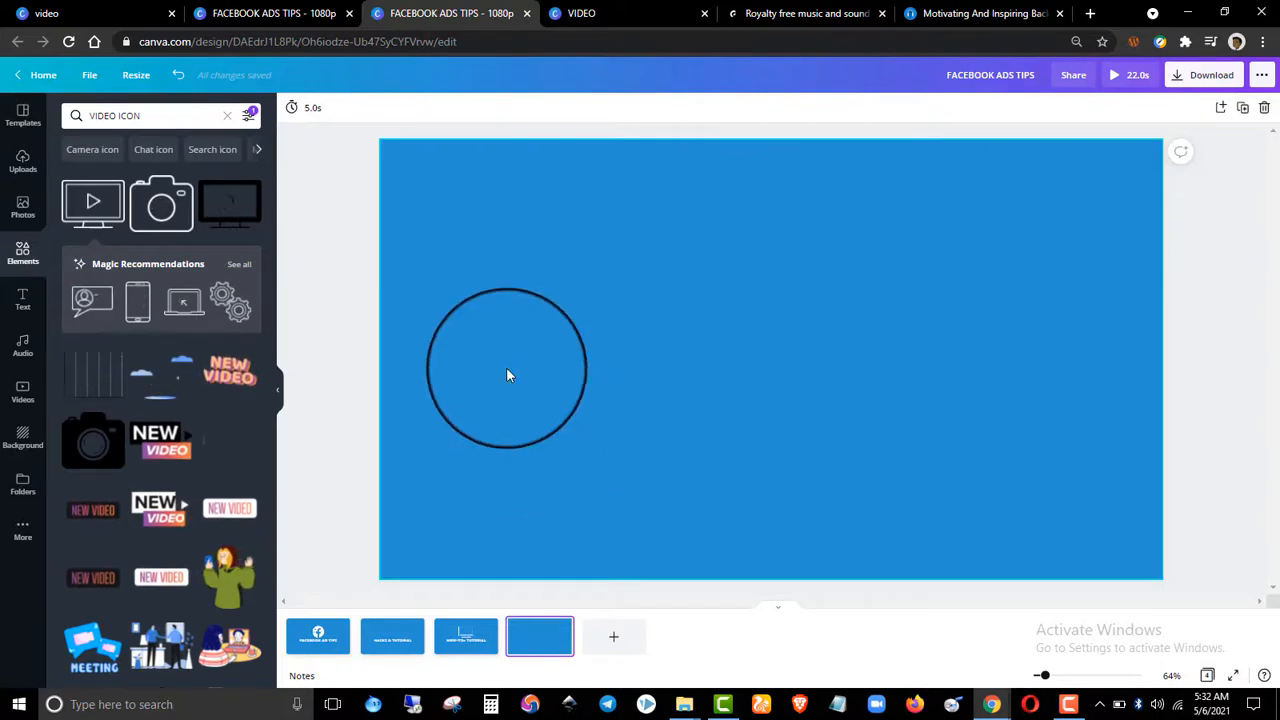
click(265, 13)
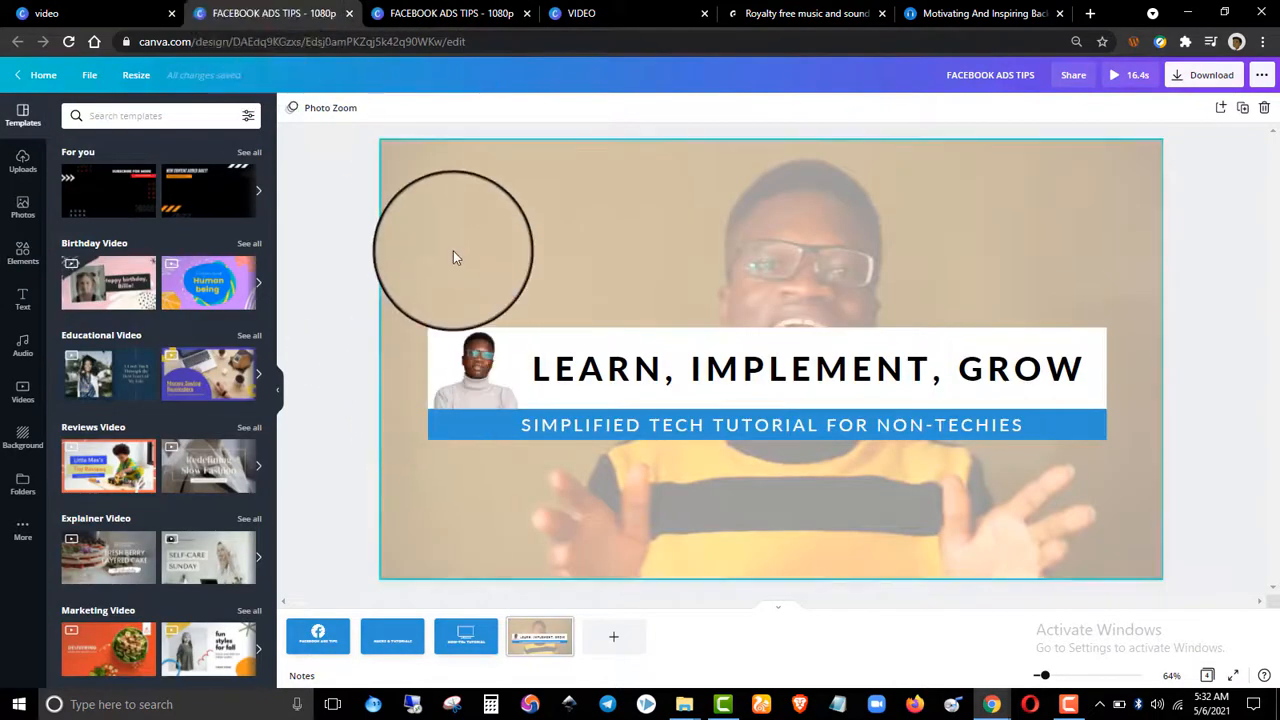
click(453, 257)
click(428, 14)
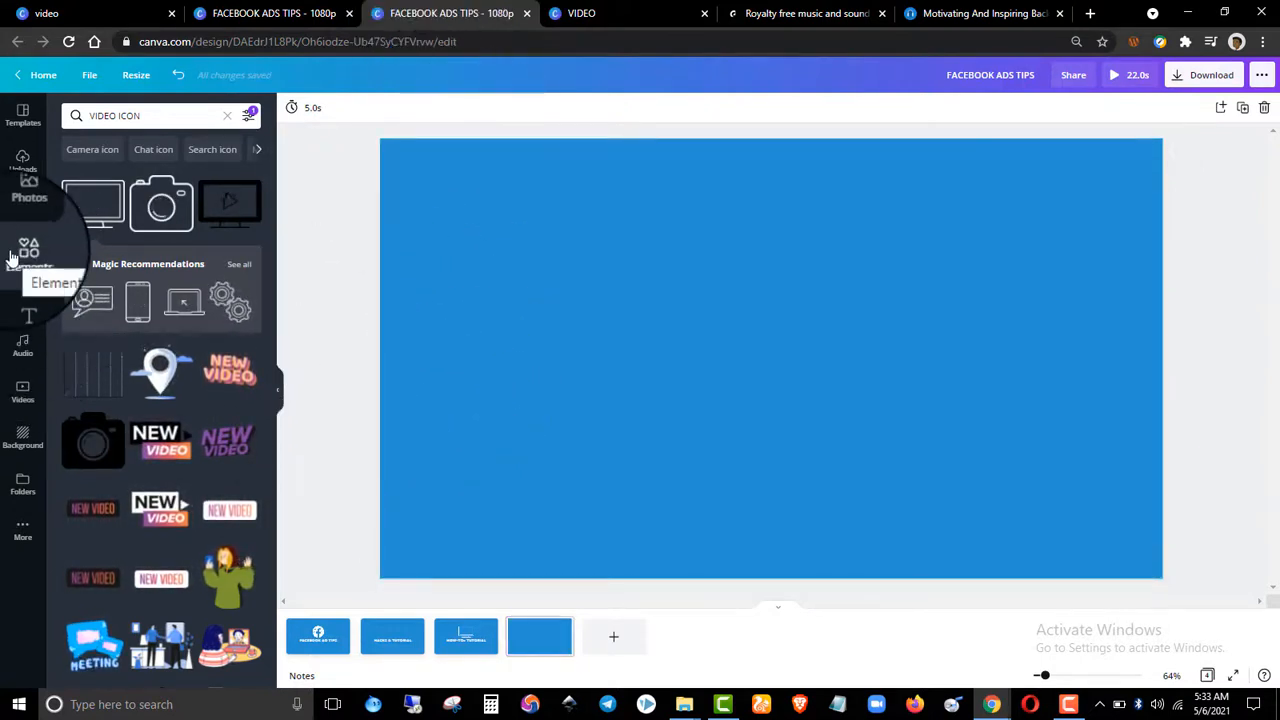
Look through the uploaded videos for the fourth page's background clip and return to the elements library.
click(20, 165)
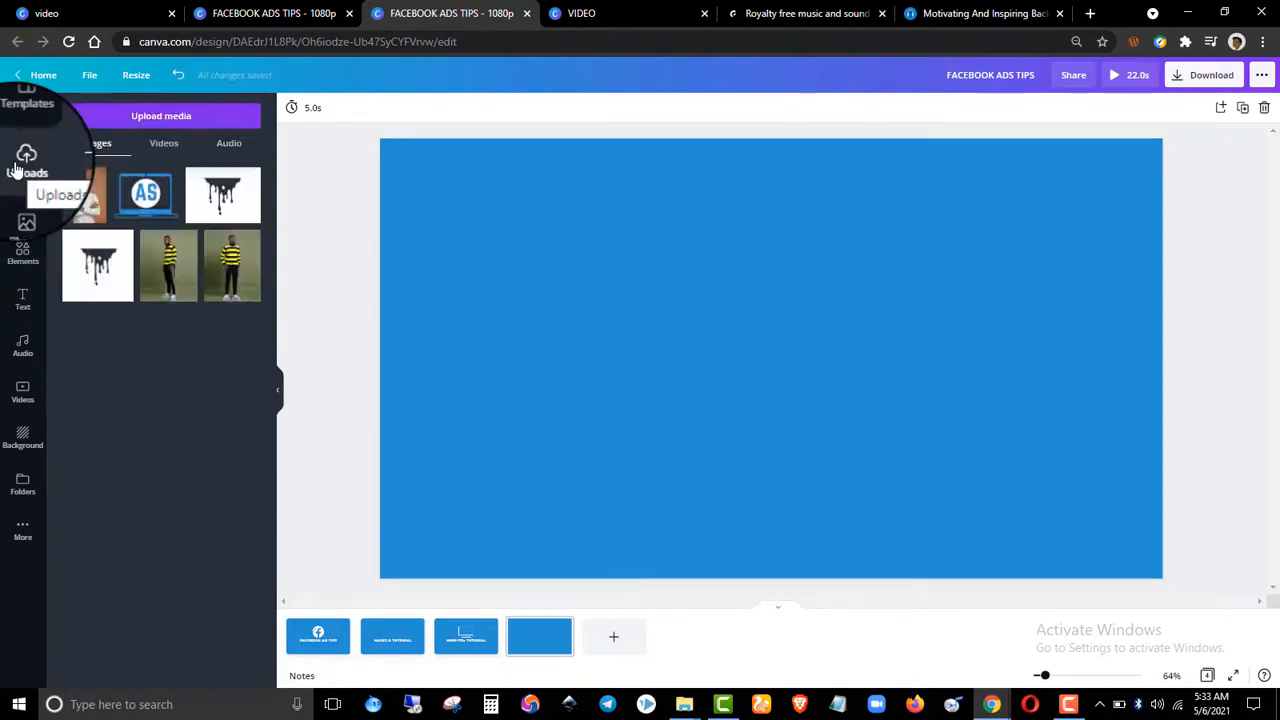
click(164, 143)
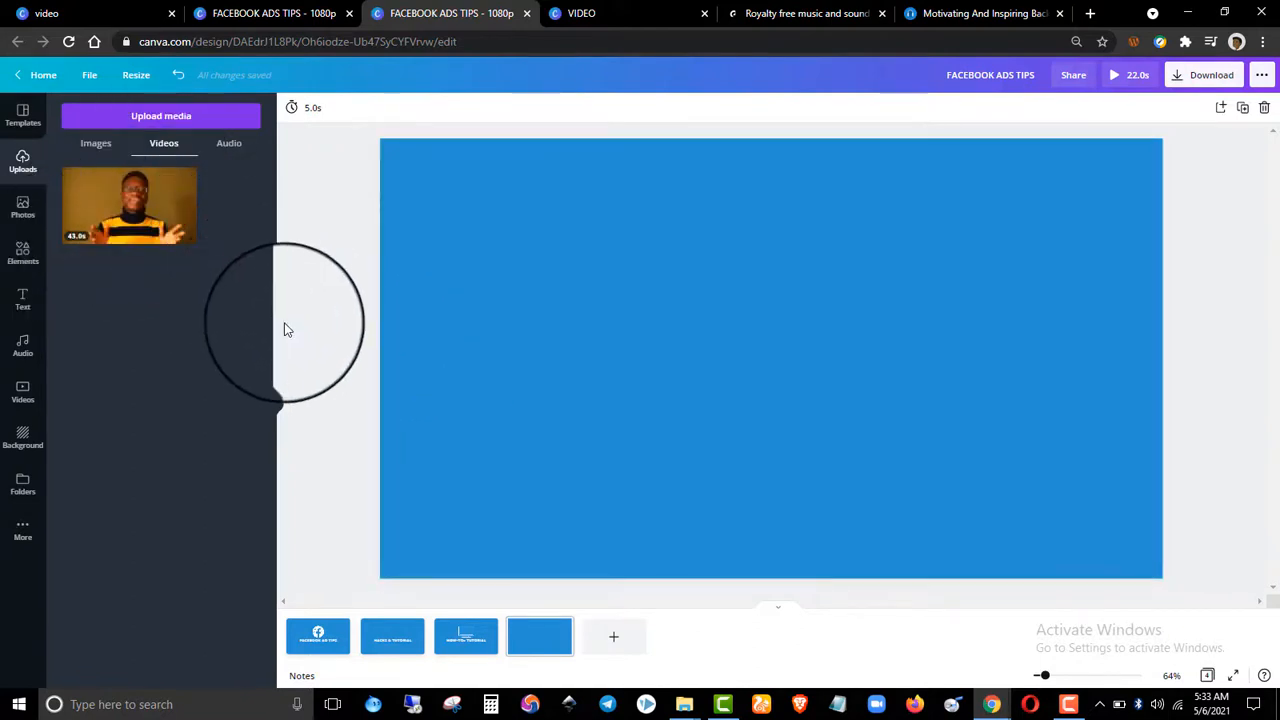
click(623, 297)
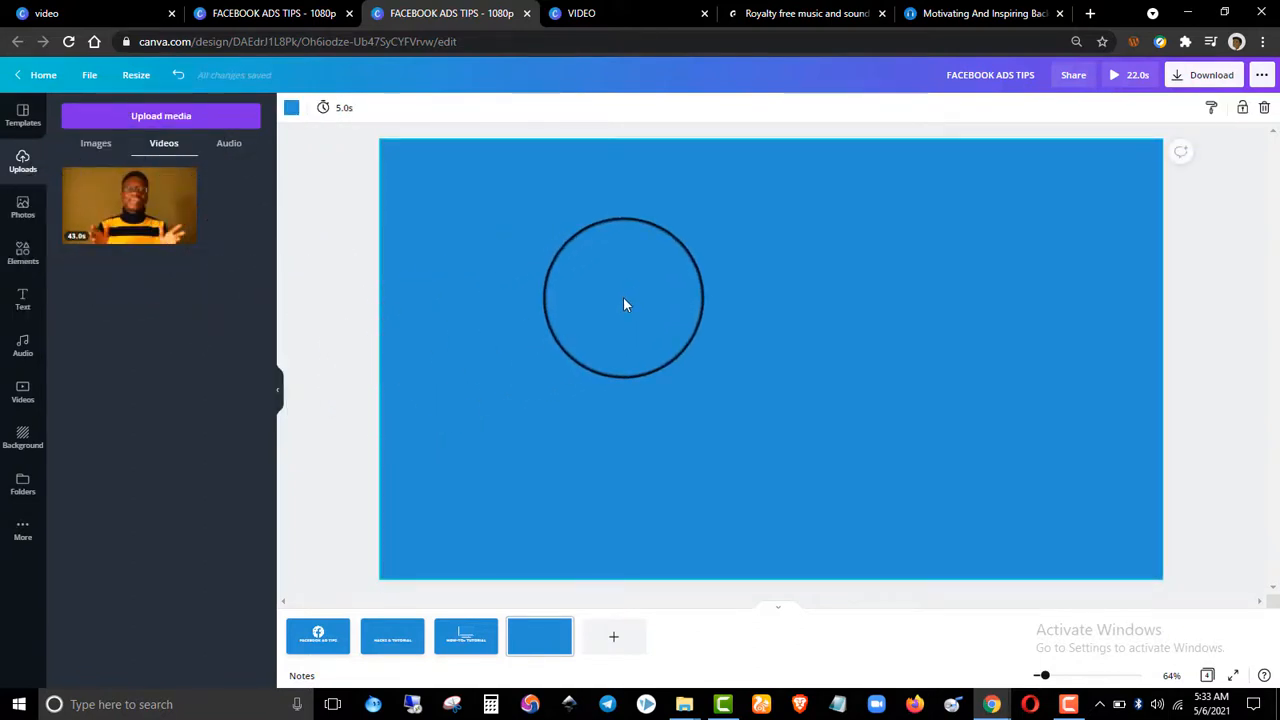
click(8, 258)
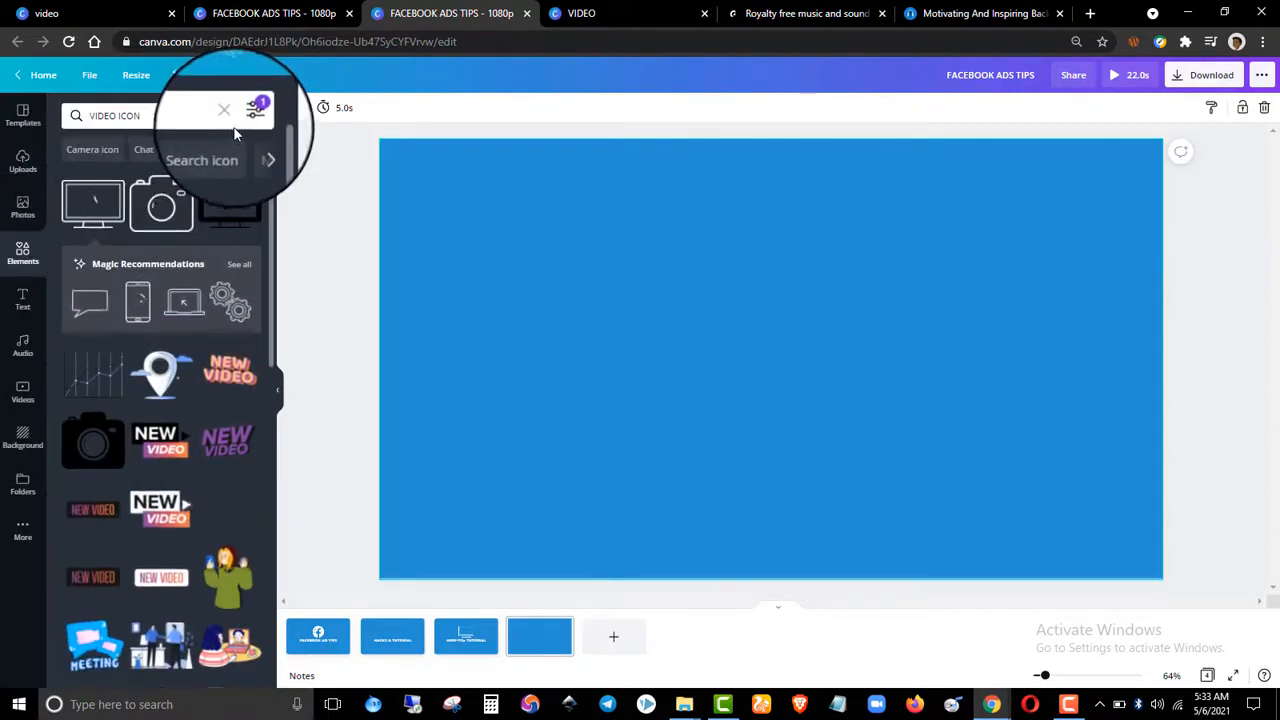
Play the finished example's closing LEARN, IMPLEMENT, GROW scene in the preview and return to the new design.
click(262, 13)
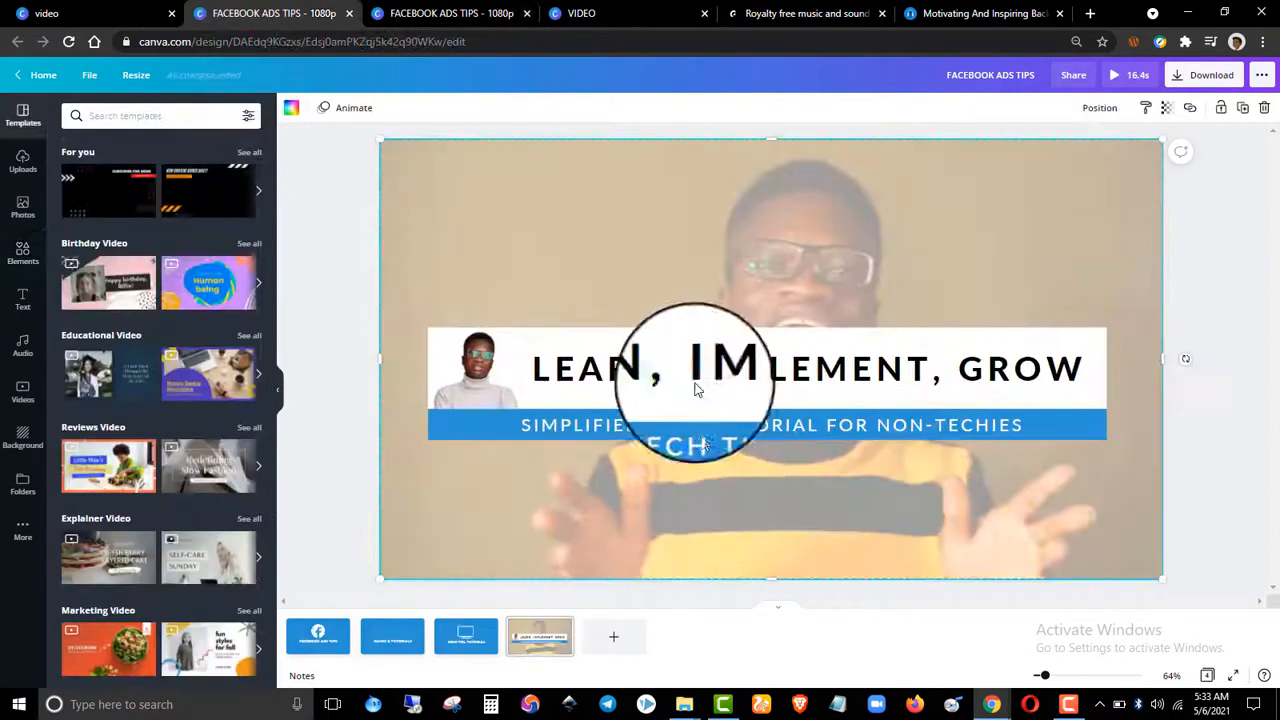
click(1117, 80)
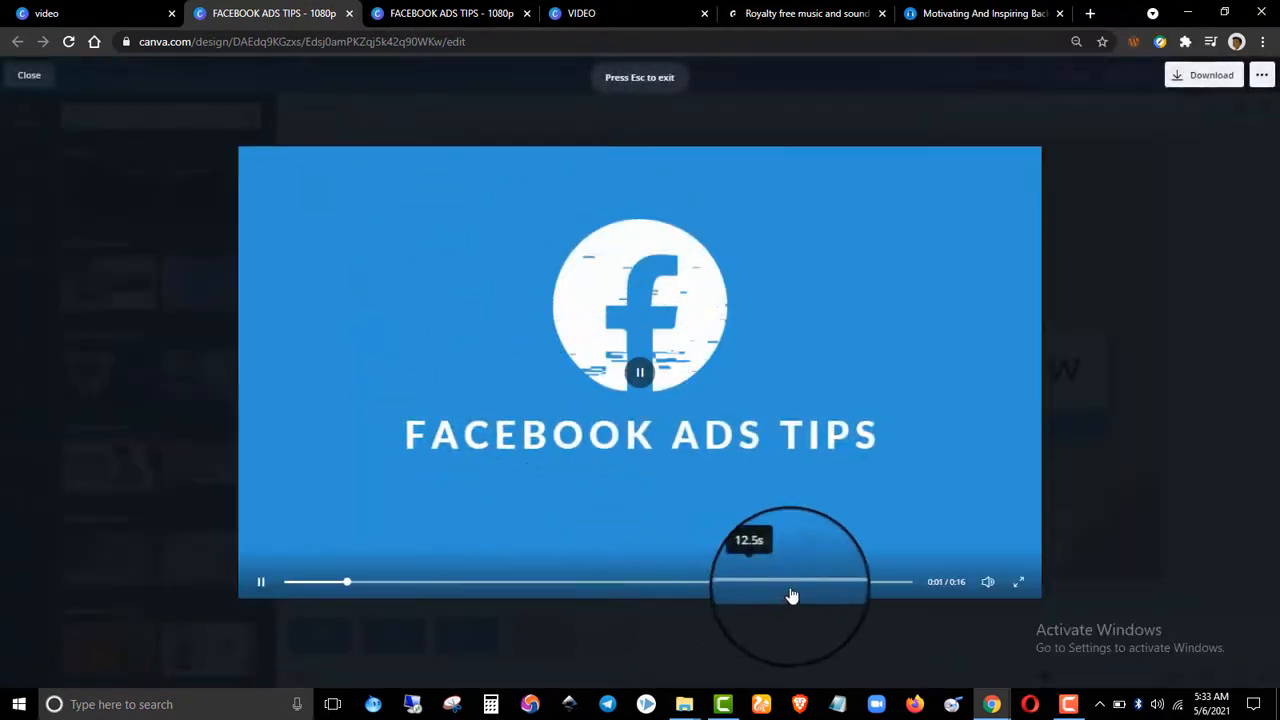
click(791, 592)
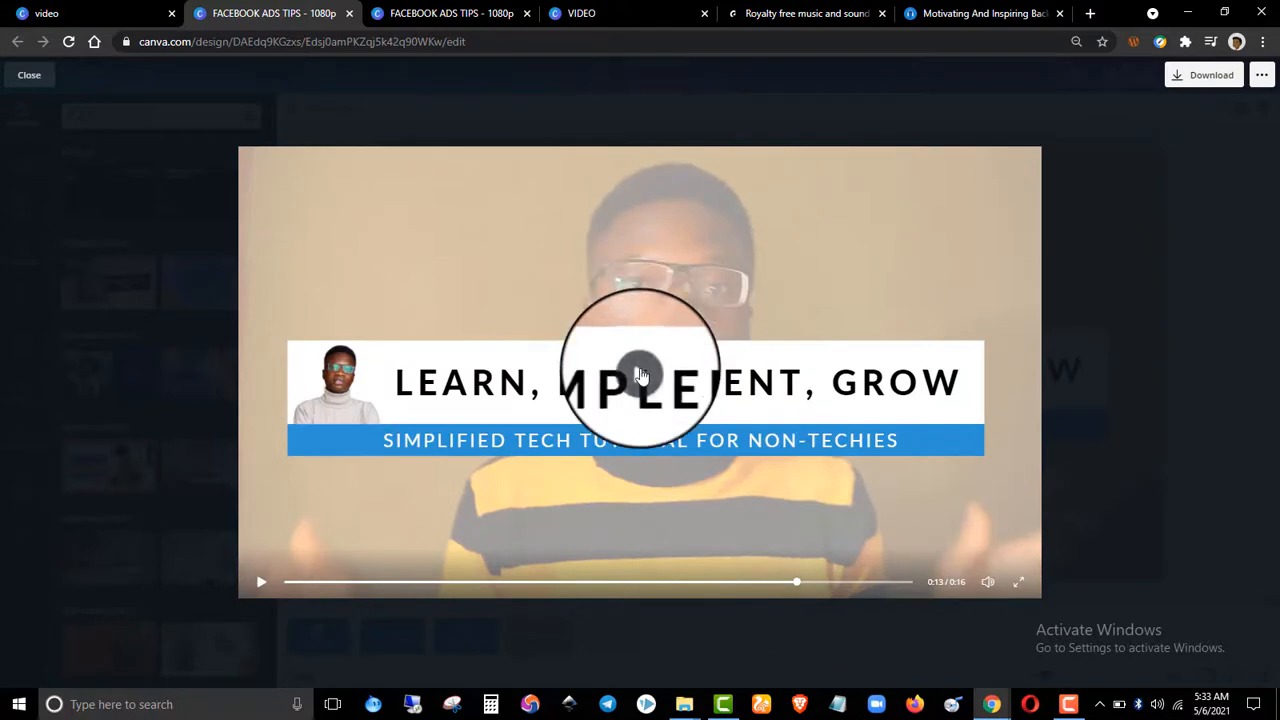
click(641, 374)
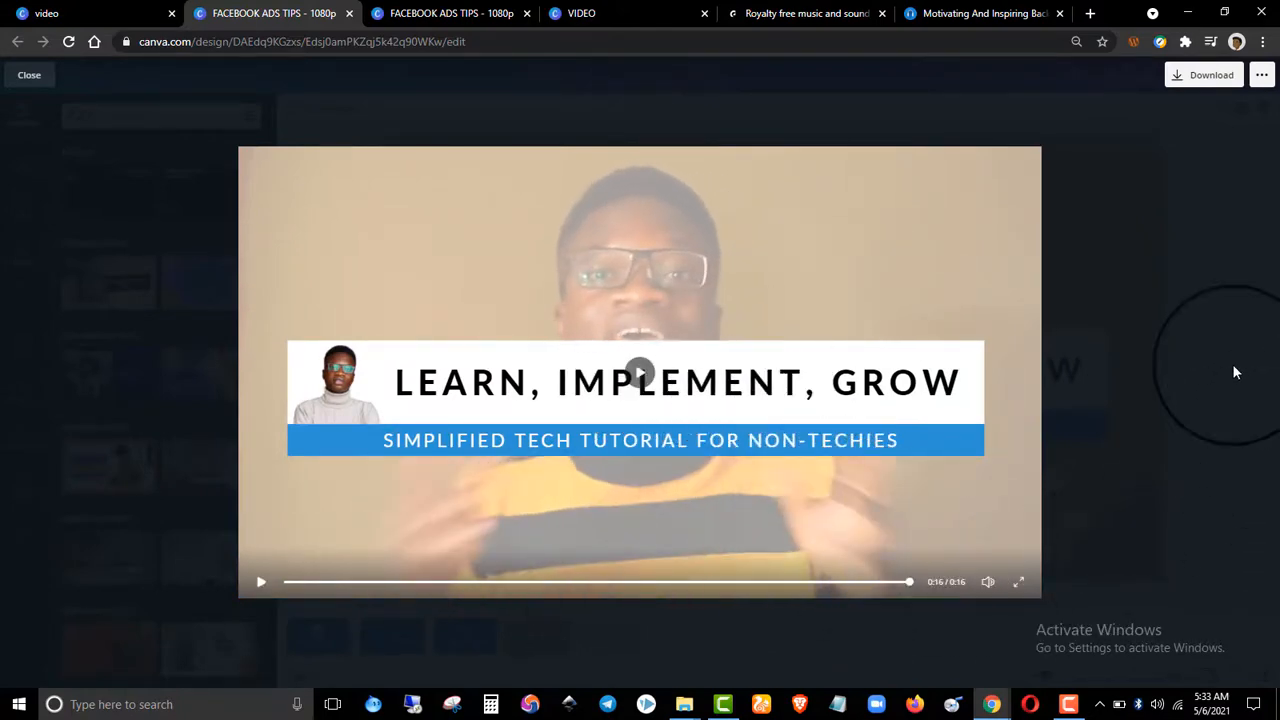
click(1234, 372)
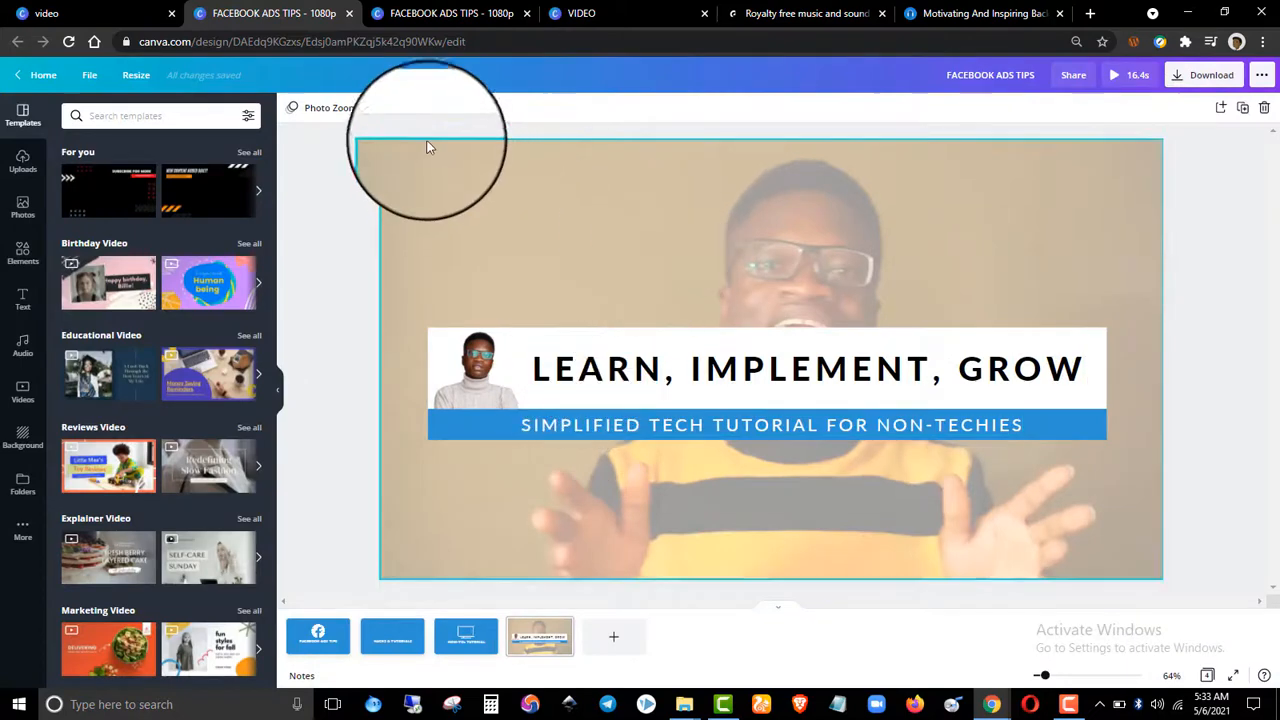
click(452, 13)
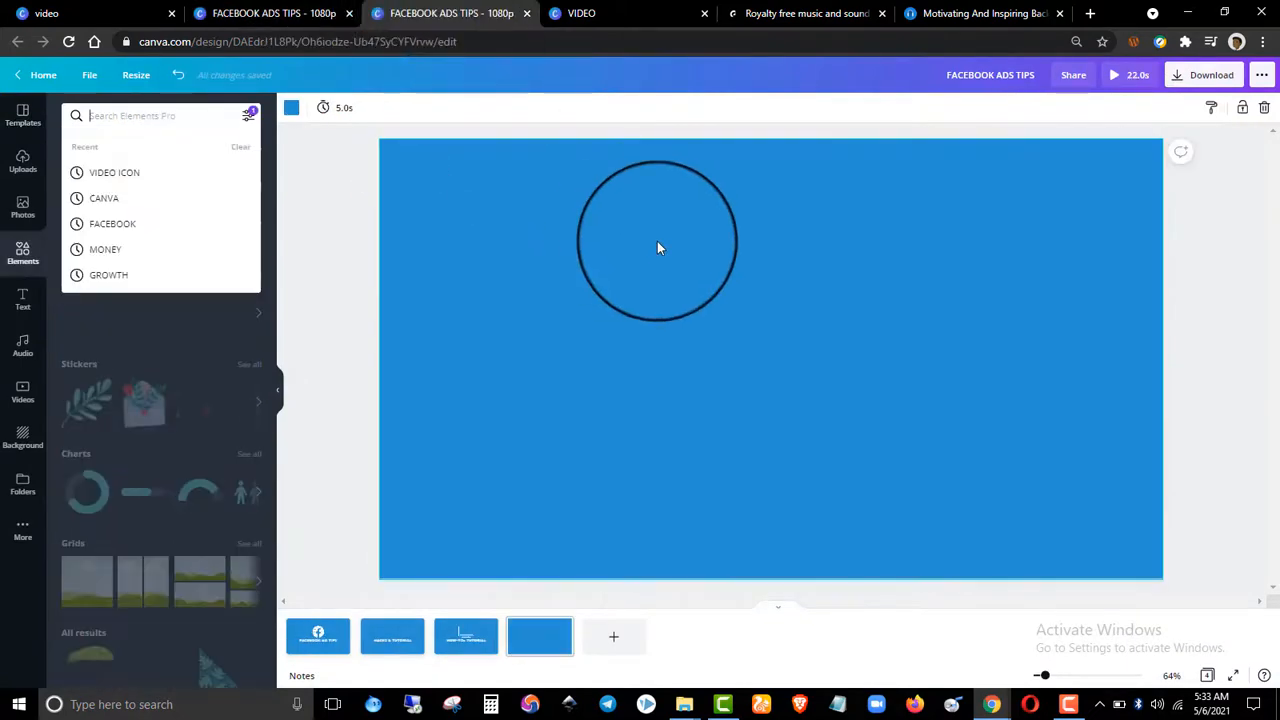
Place a single-frame landscape grid on the fourth page so it covers the whole page.
click(326, 314)
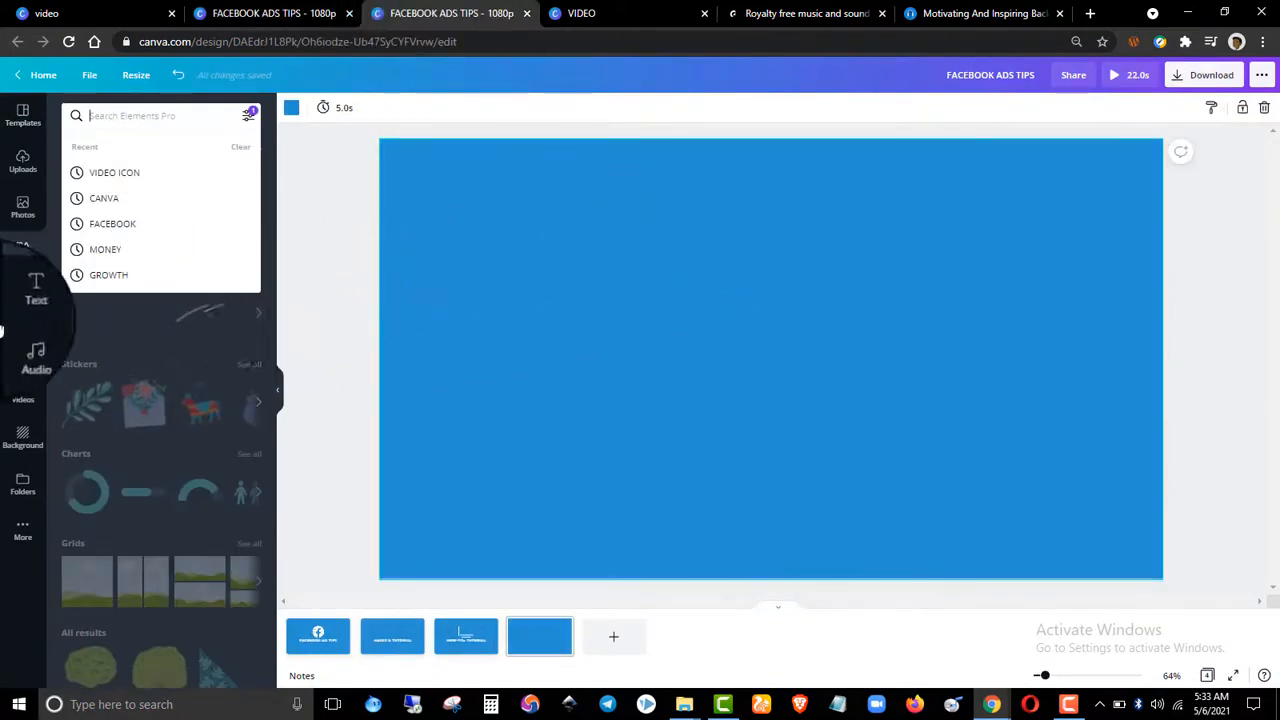
click(80, 582)
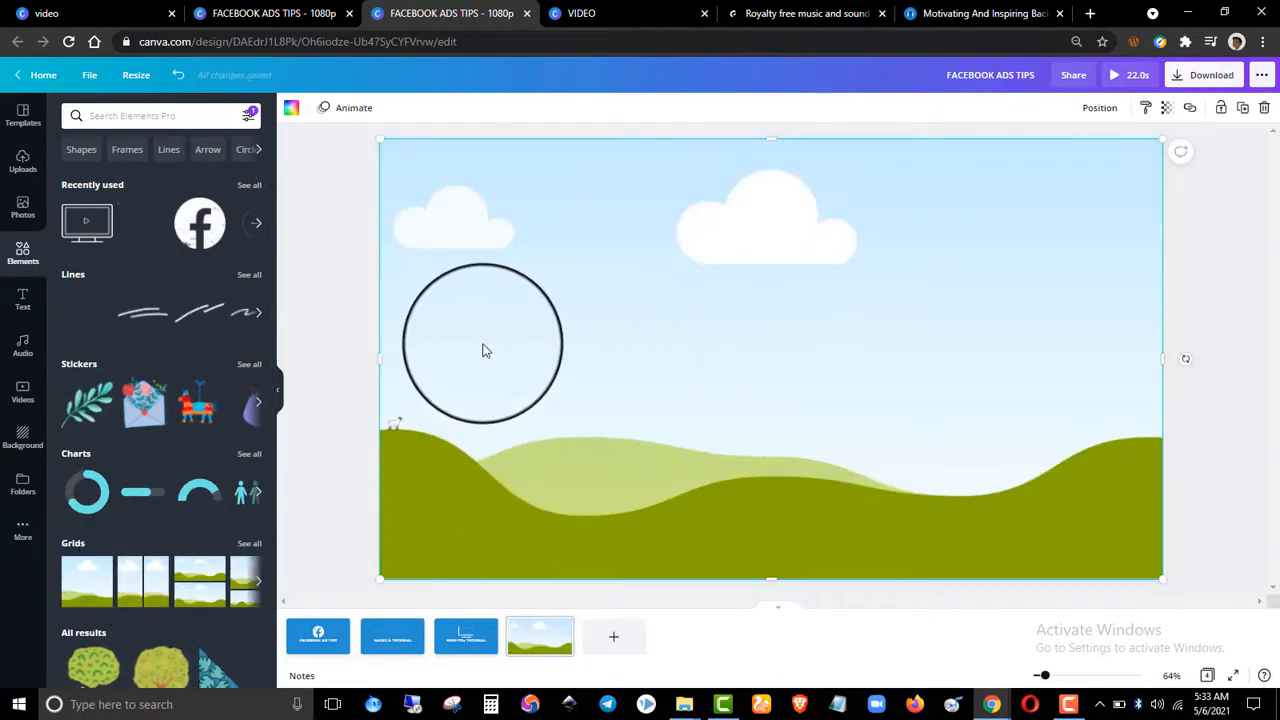
click(361, 344)
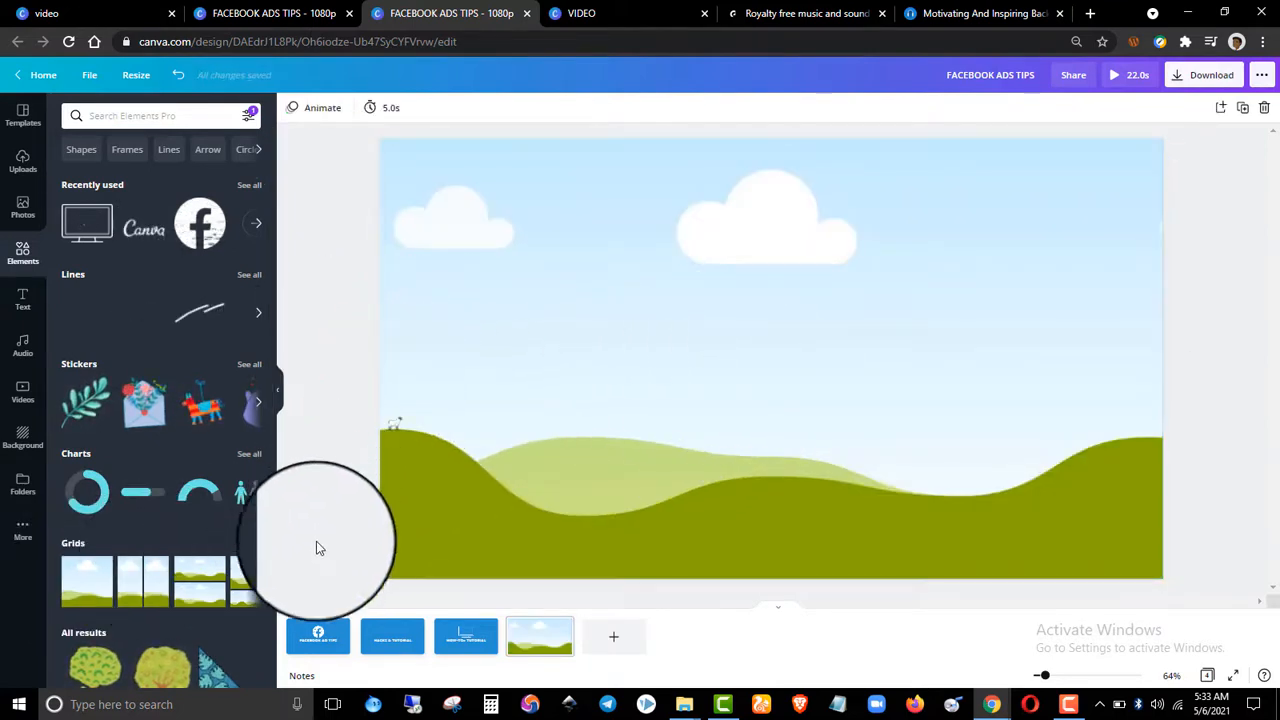
Fill the fourth page's grid frame with the uploaded talking-head video and select the clip.
click(14, 163)
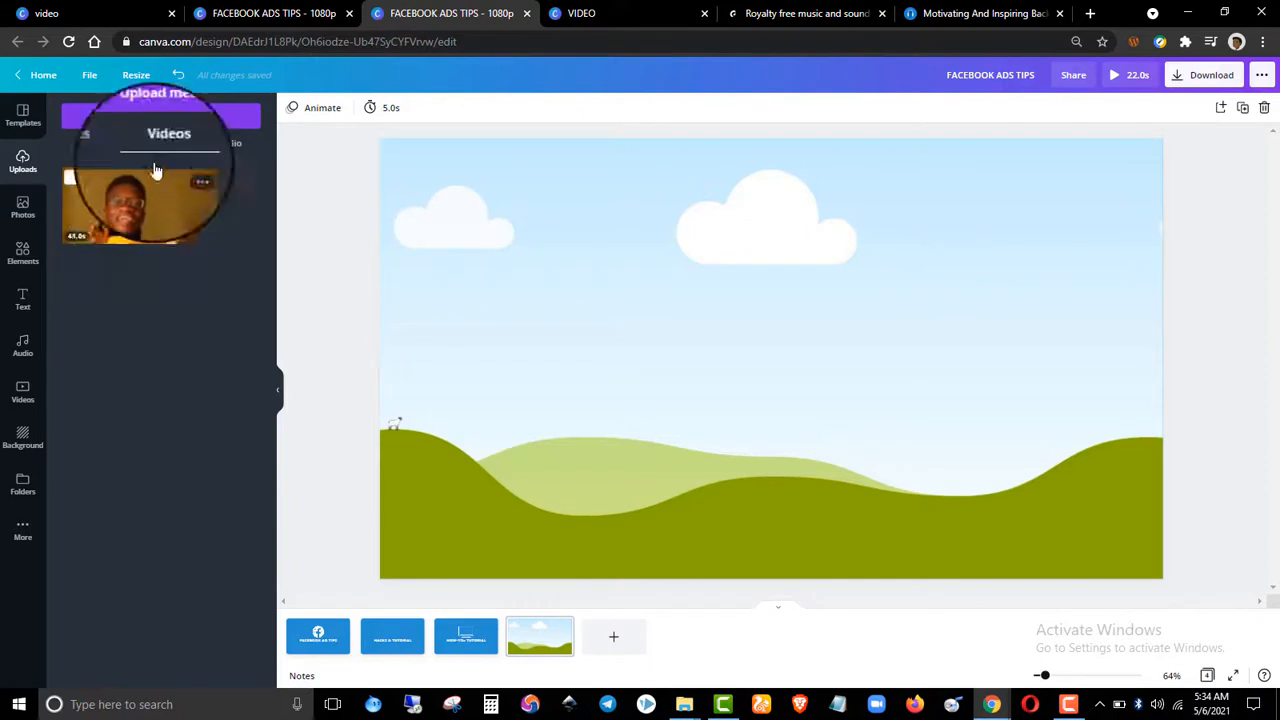
click(139, 219)
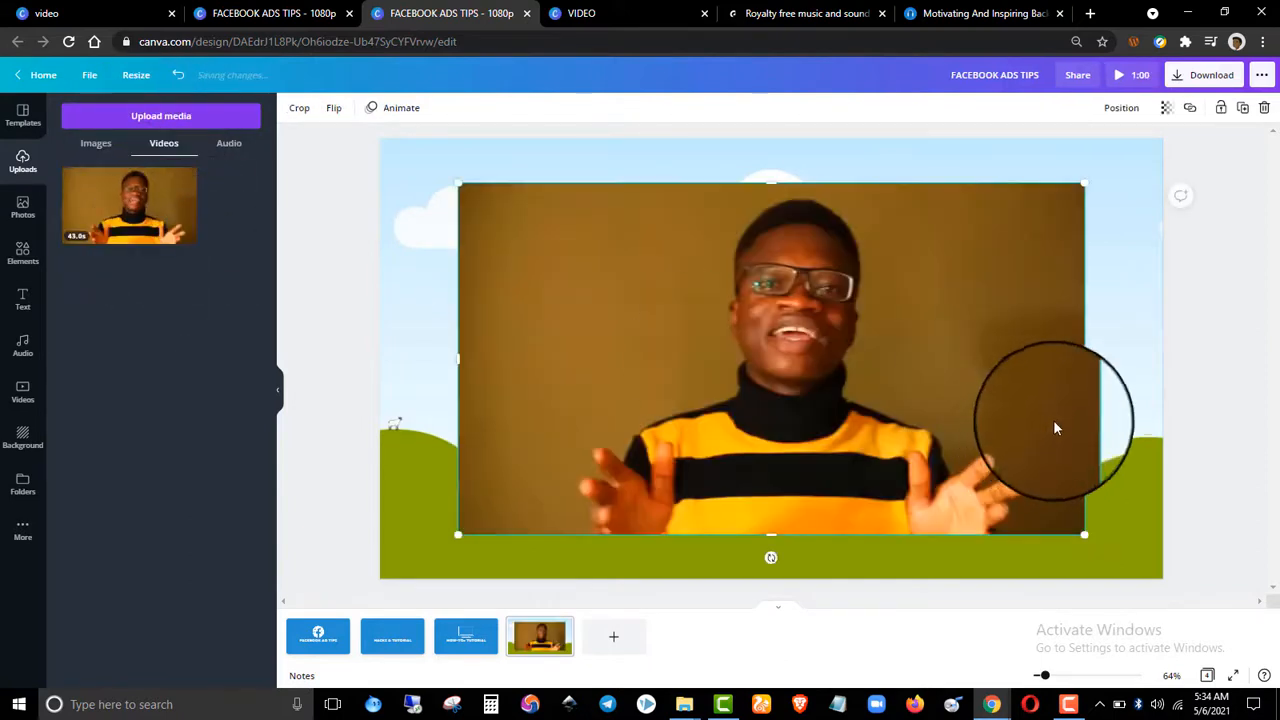
drag(926, 347, 901, 341)
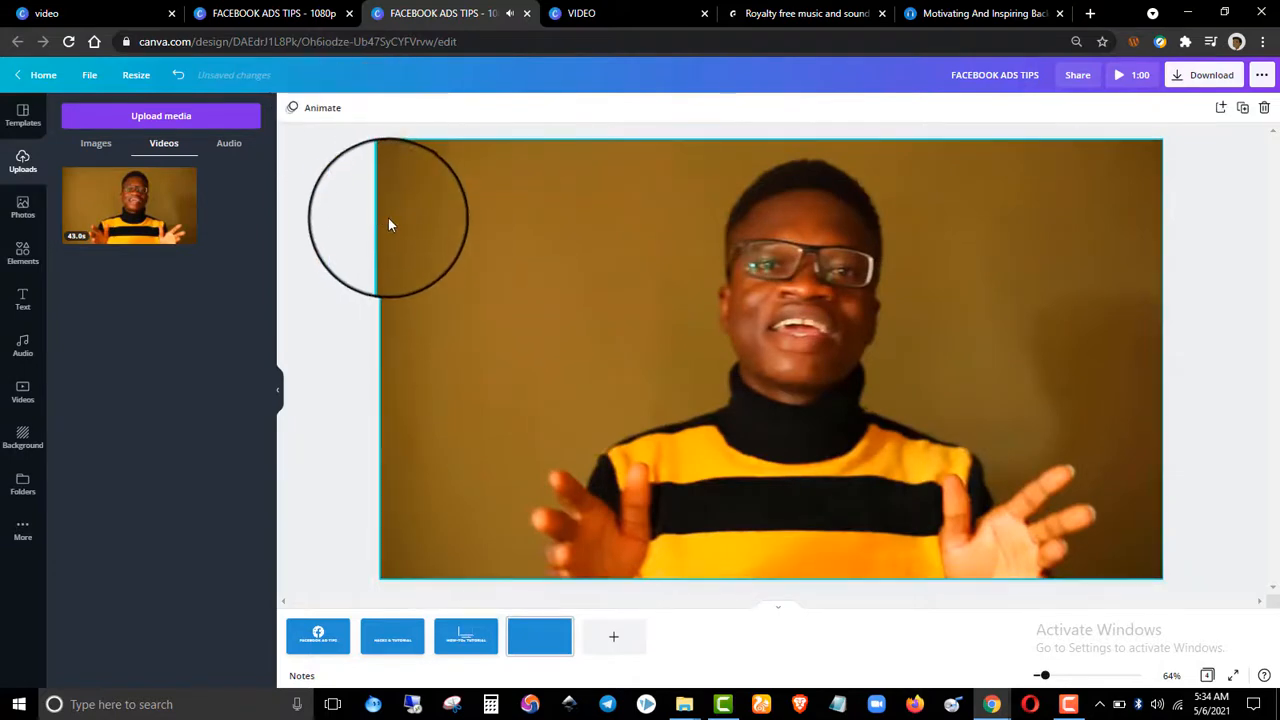
click(452, 222)
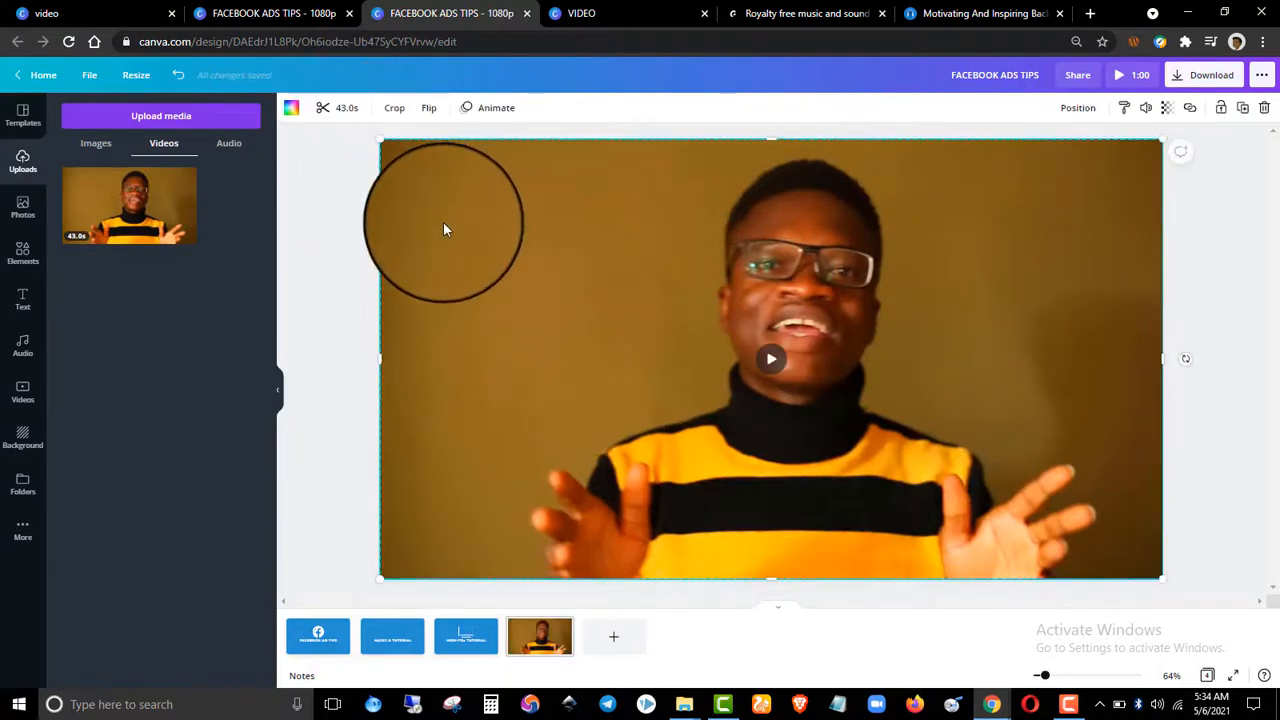
Preview the fourth page's clip in the trim view and mute its audio.
click(342, 110)
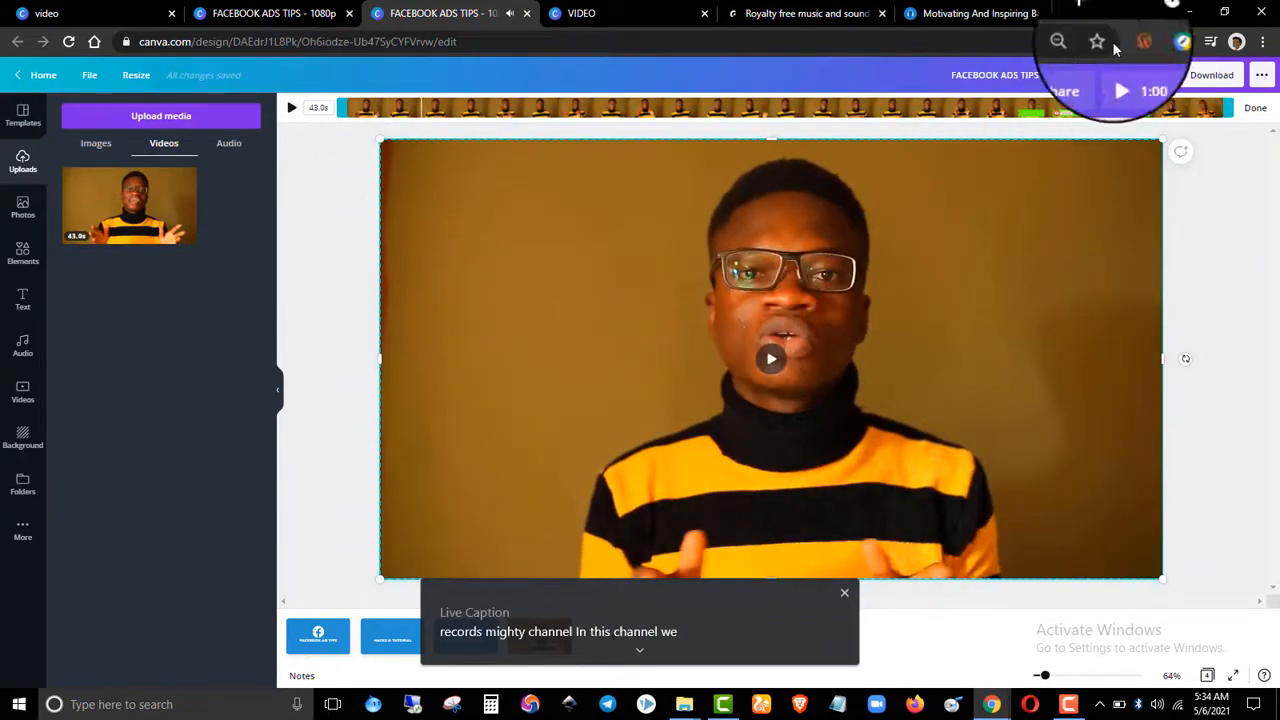
click(1201, 225)
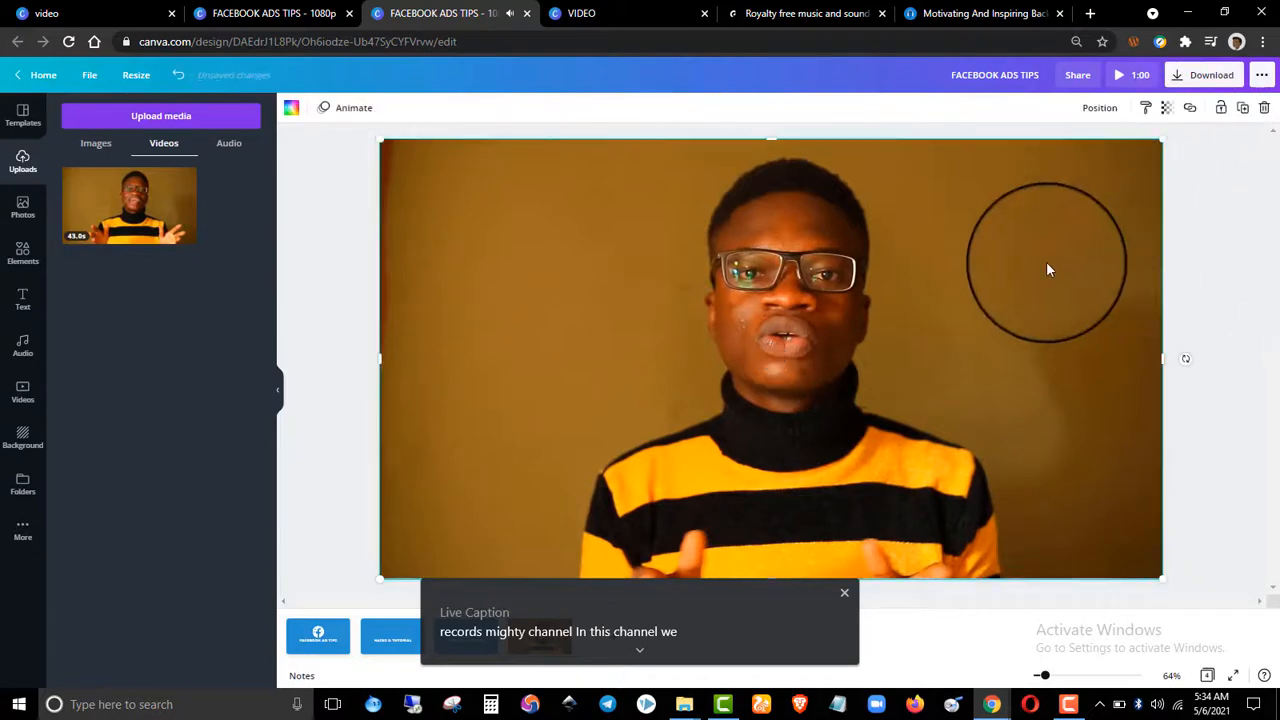
click(1046, 261)
click(1166, 107)
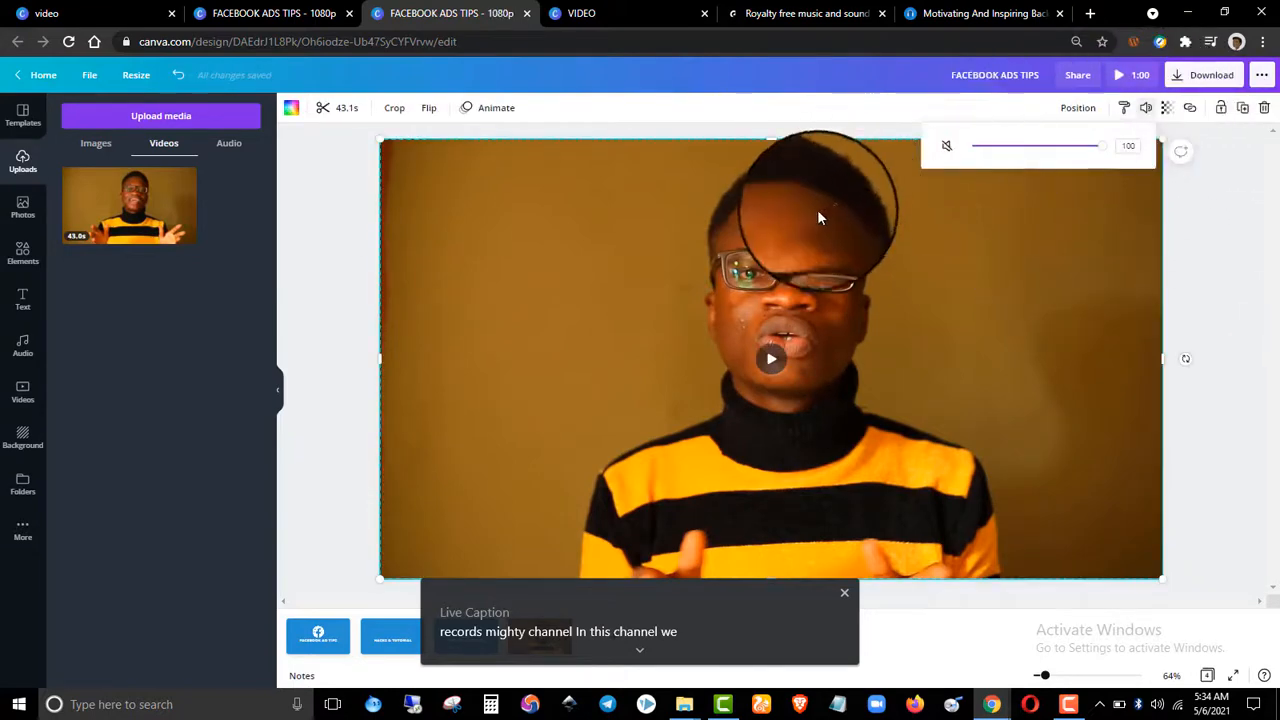
click(345, 112)
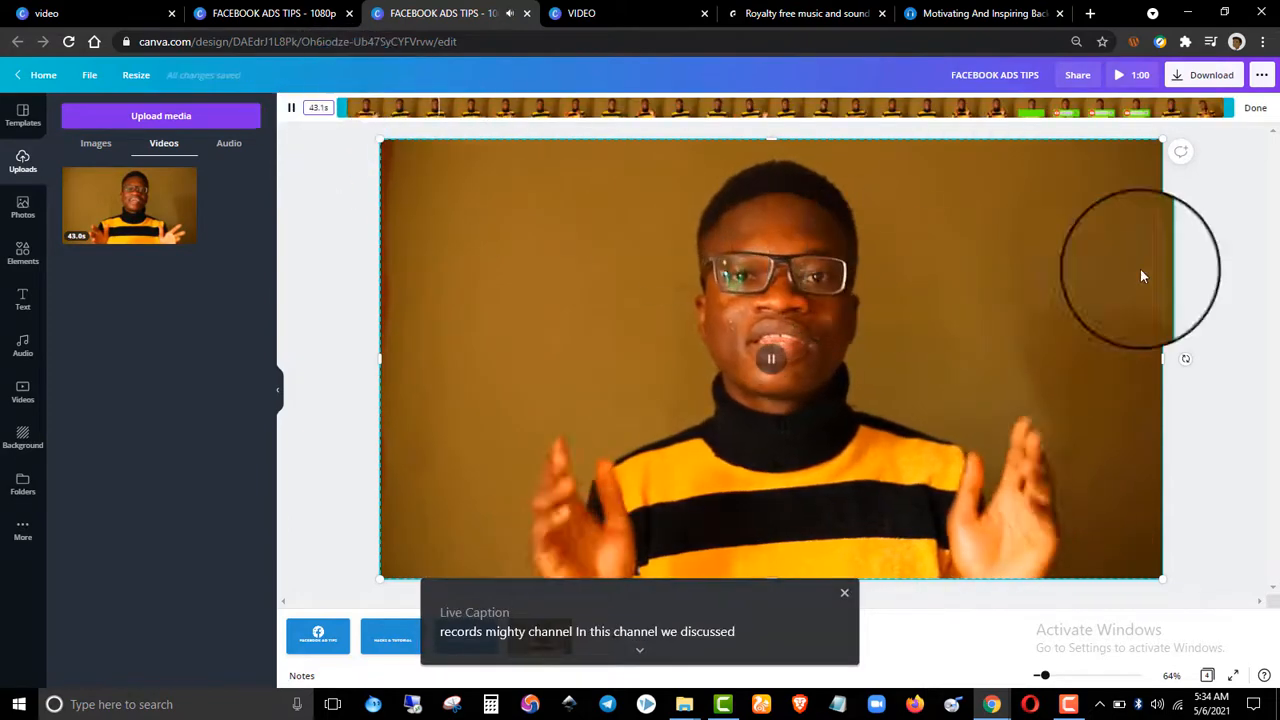
click(1100, 206)
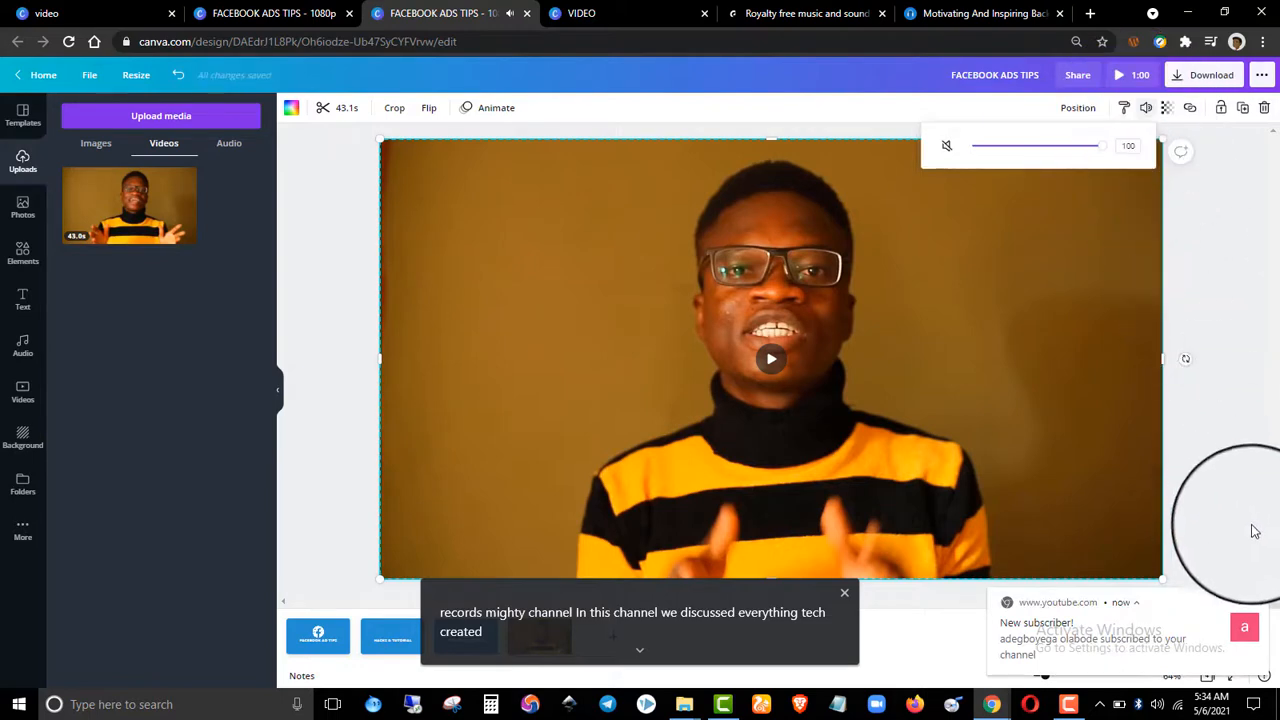
click(1258, 600)
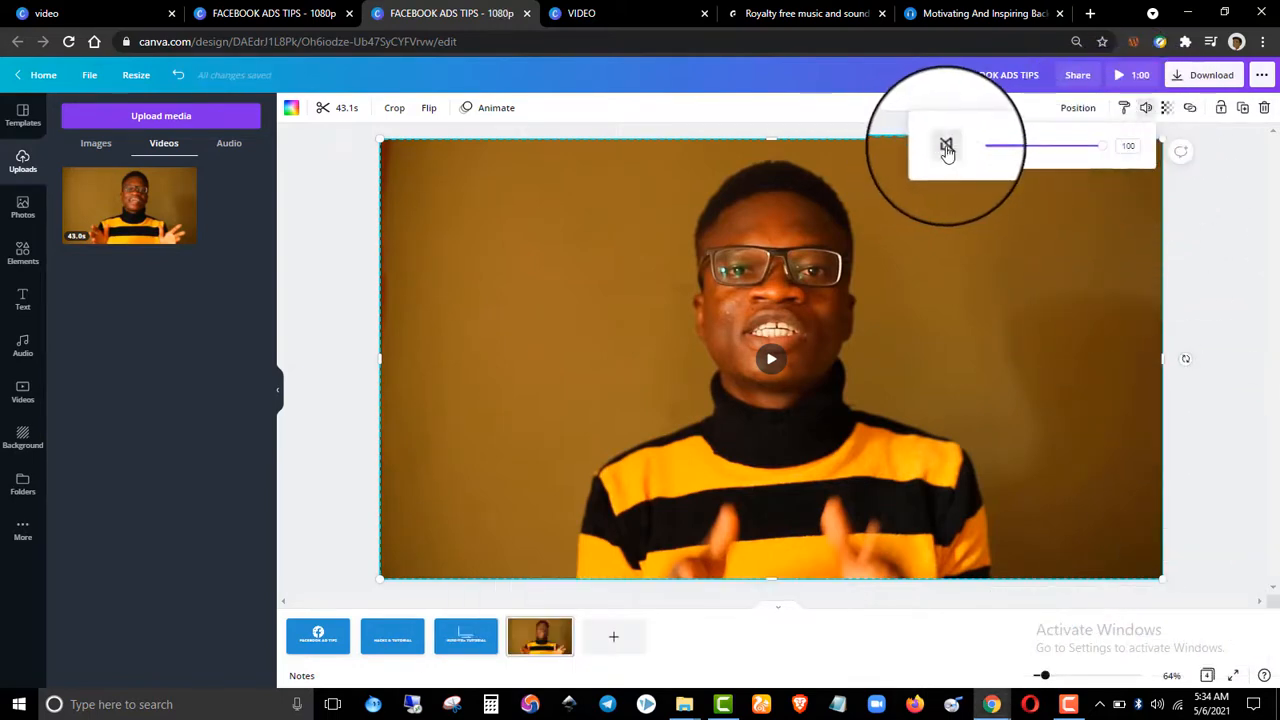
Trim the end of the fourth page's clip so it lasts 23.0 seconds.
click(340, 108)
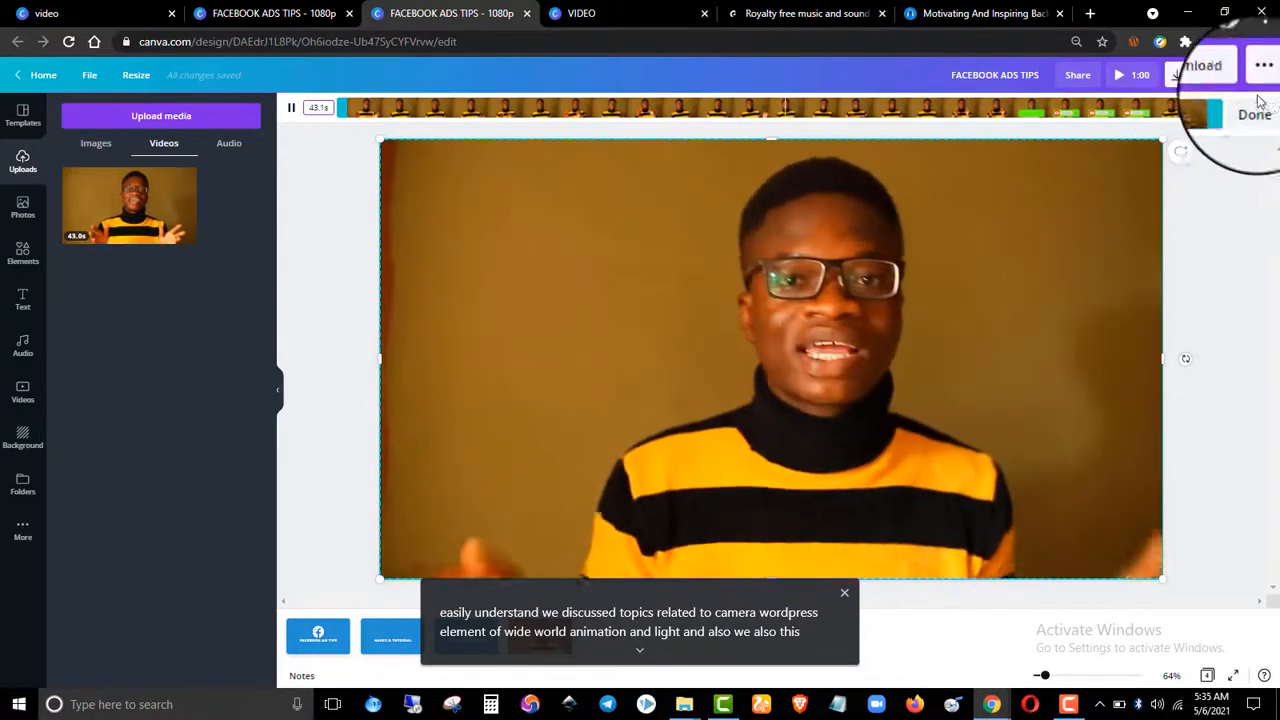
drag(1213, 107, 822, 102)
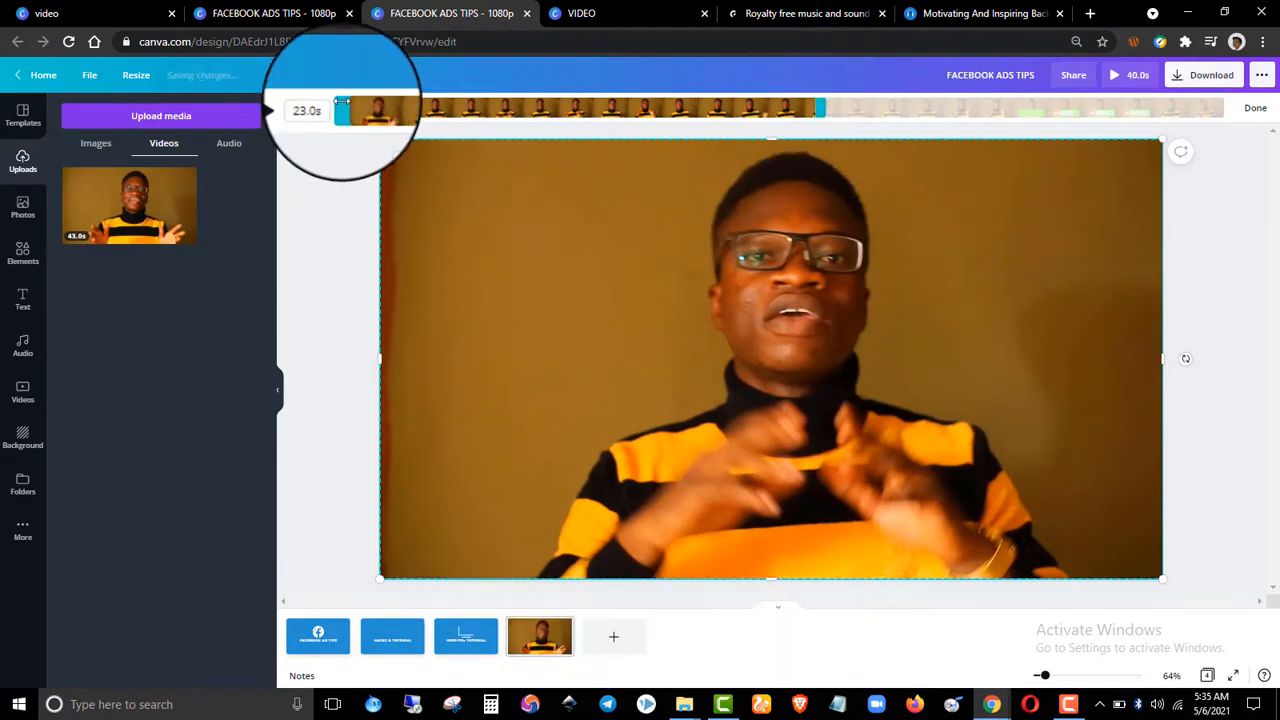
drag(341, 103, 314, 100)
click(314, 188)
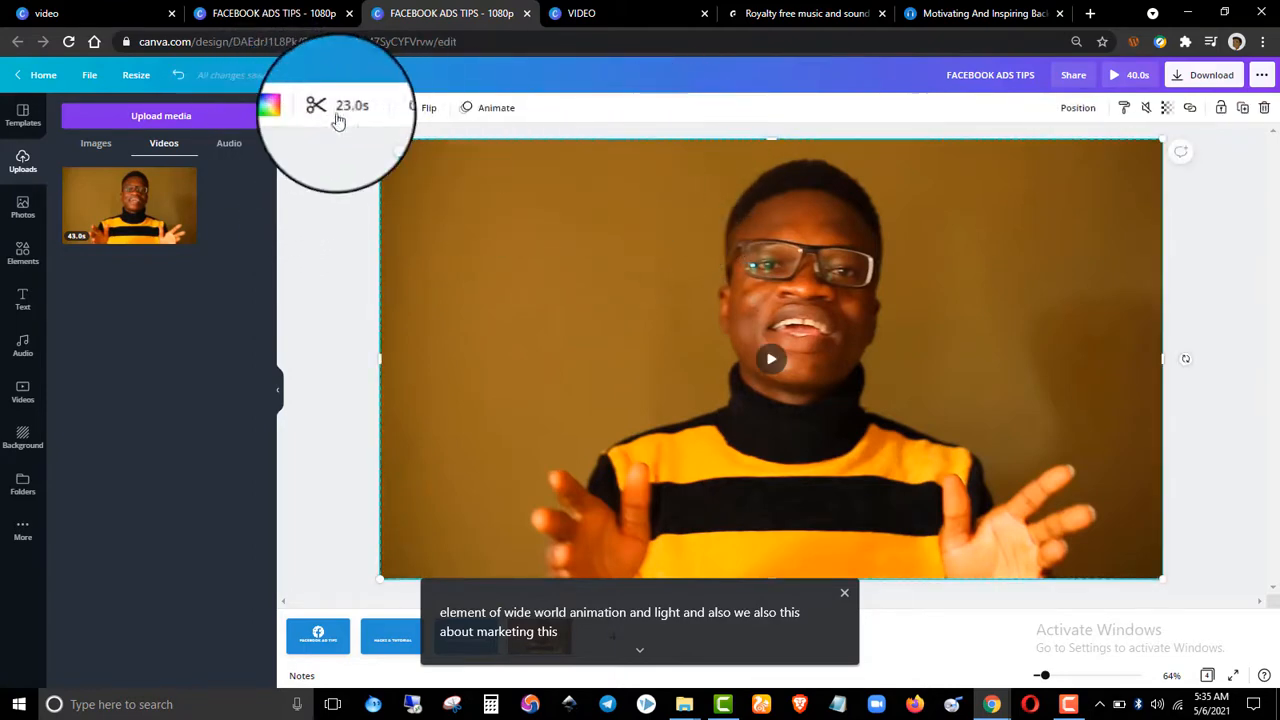
Trim the clip further from its start and end to 6.0 seconds and dismiss the live caption overlay.
click(330, 118)
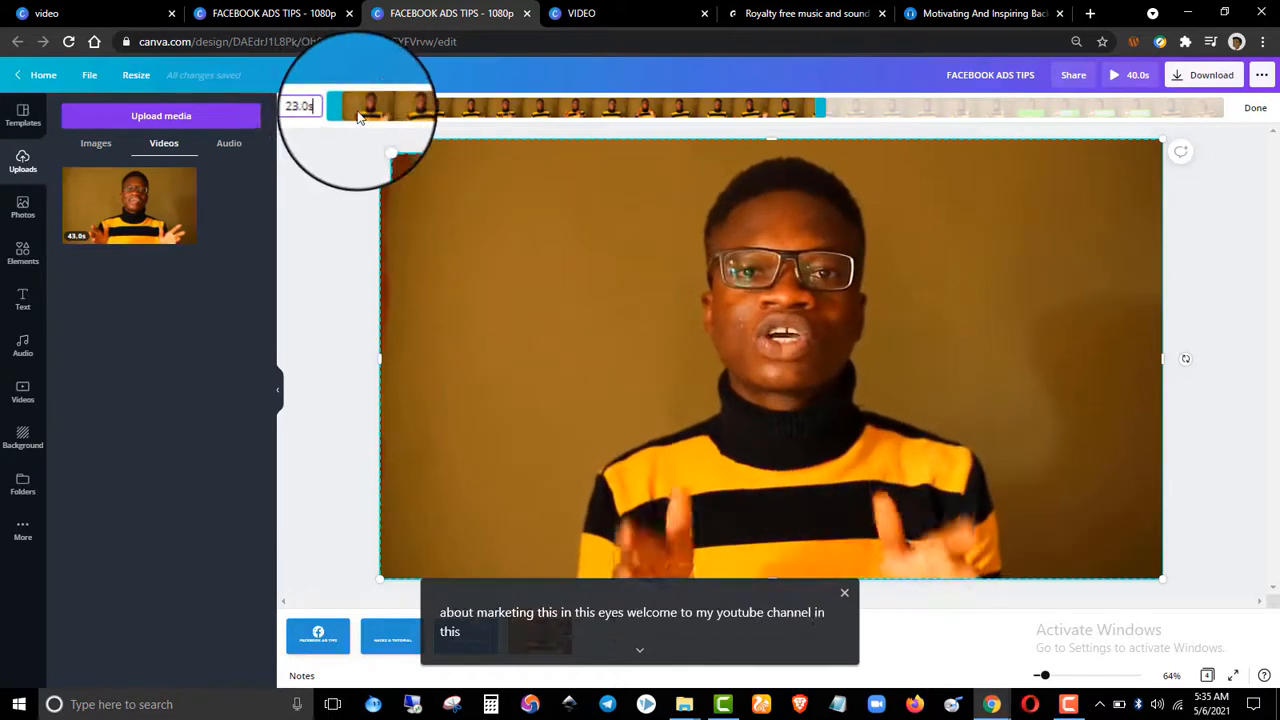
drag(345, 104, 425, 104)
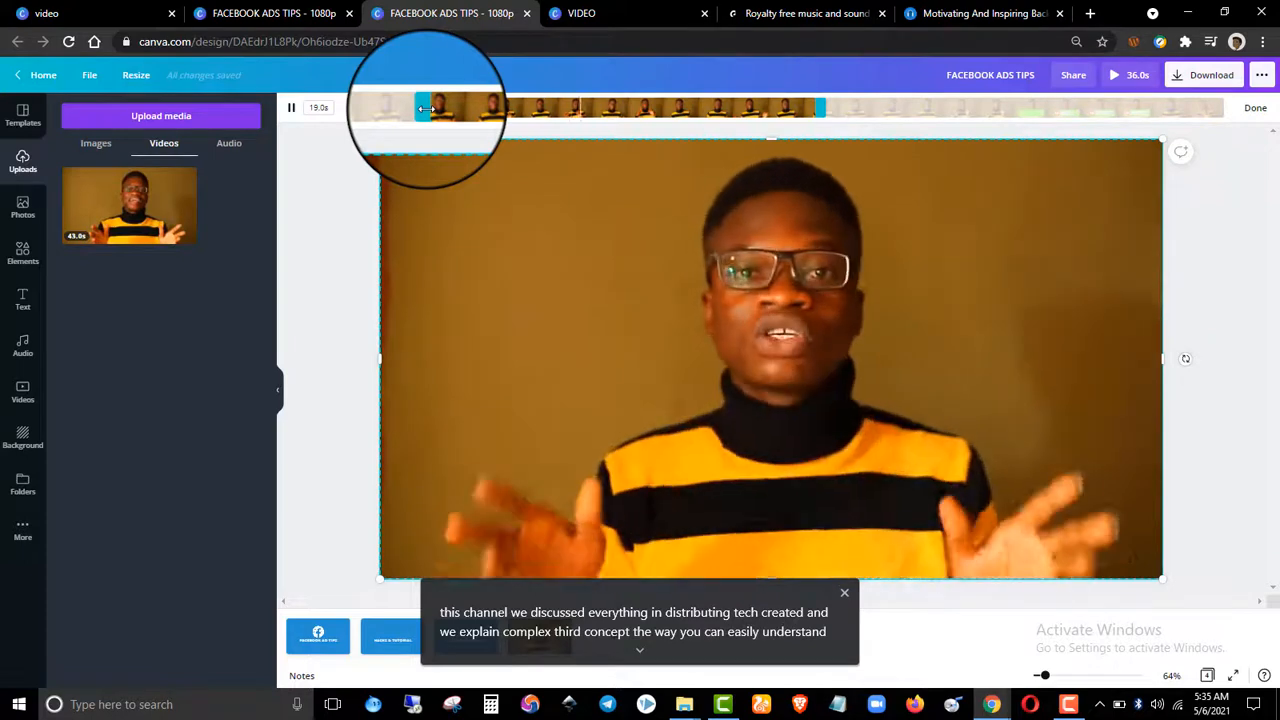
drag(425, 108, 478, 104)
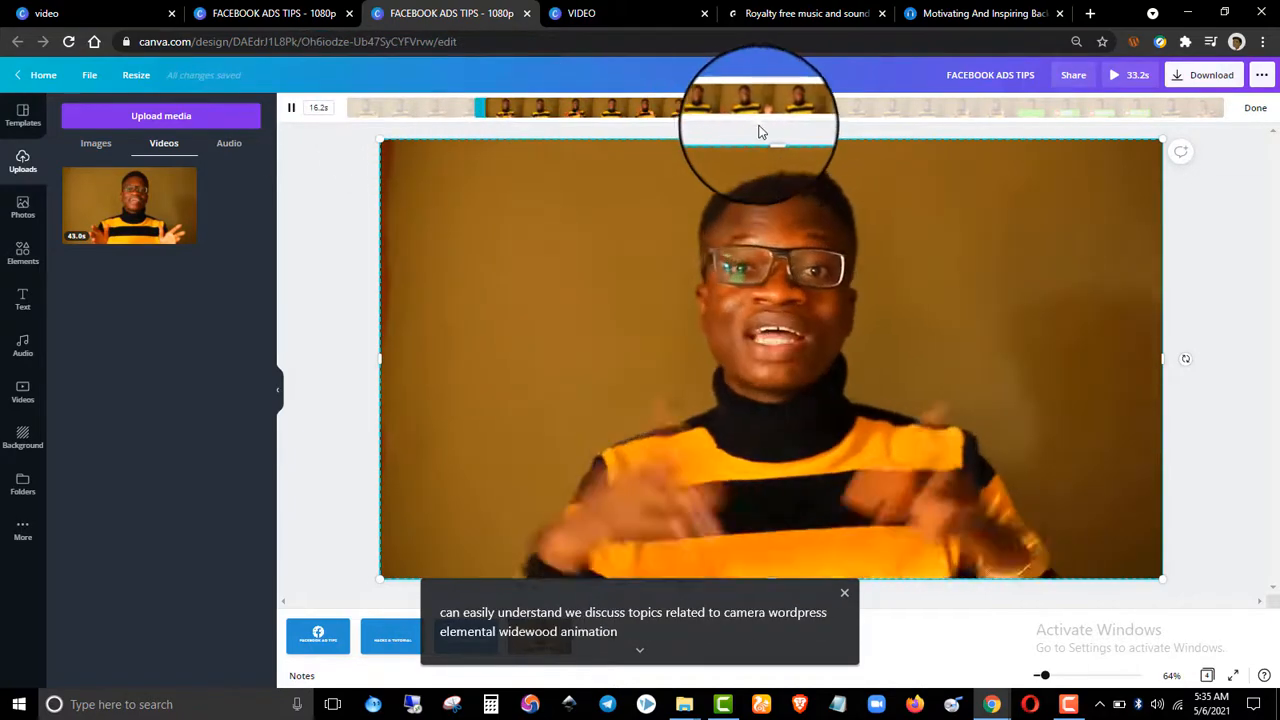
drag(832, 104, 625, 105)
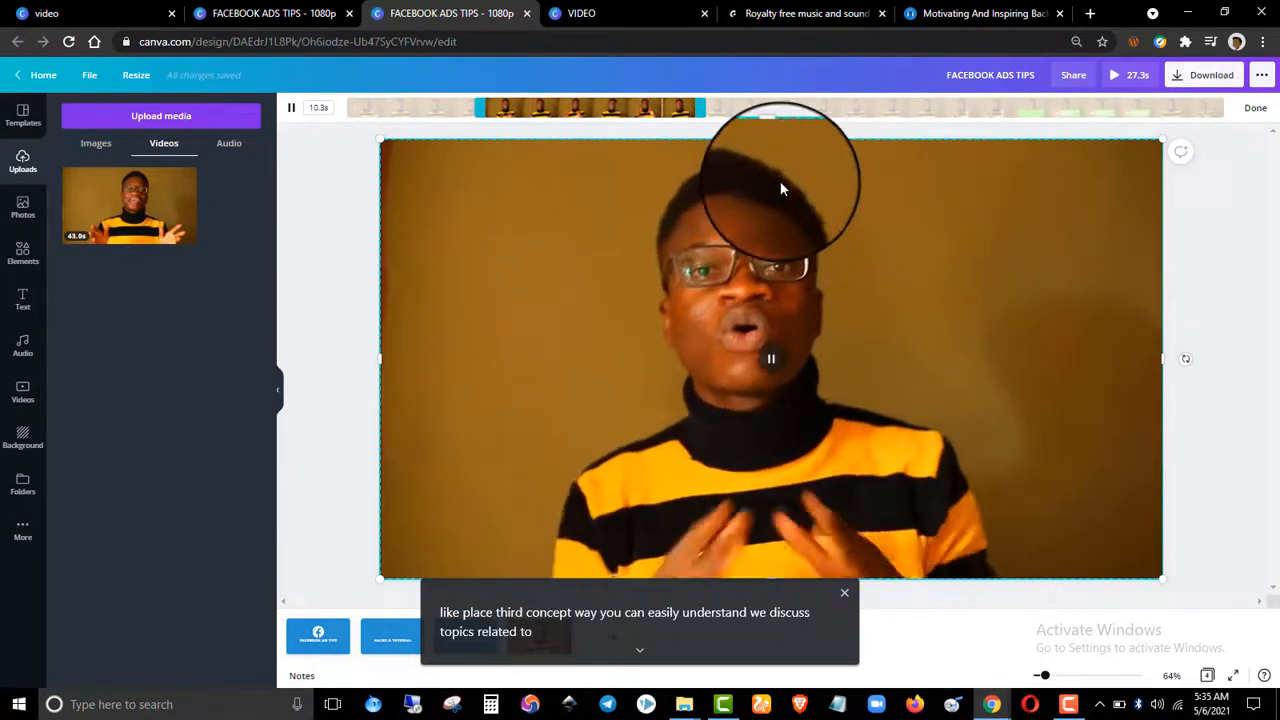
drag(697, 107, 615, 109)
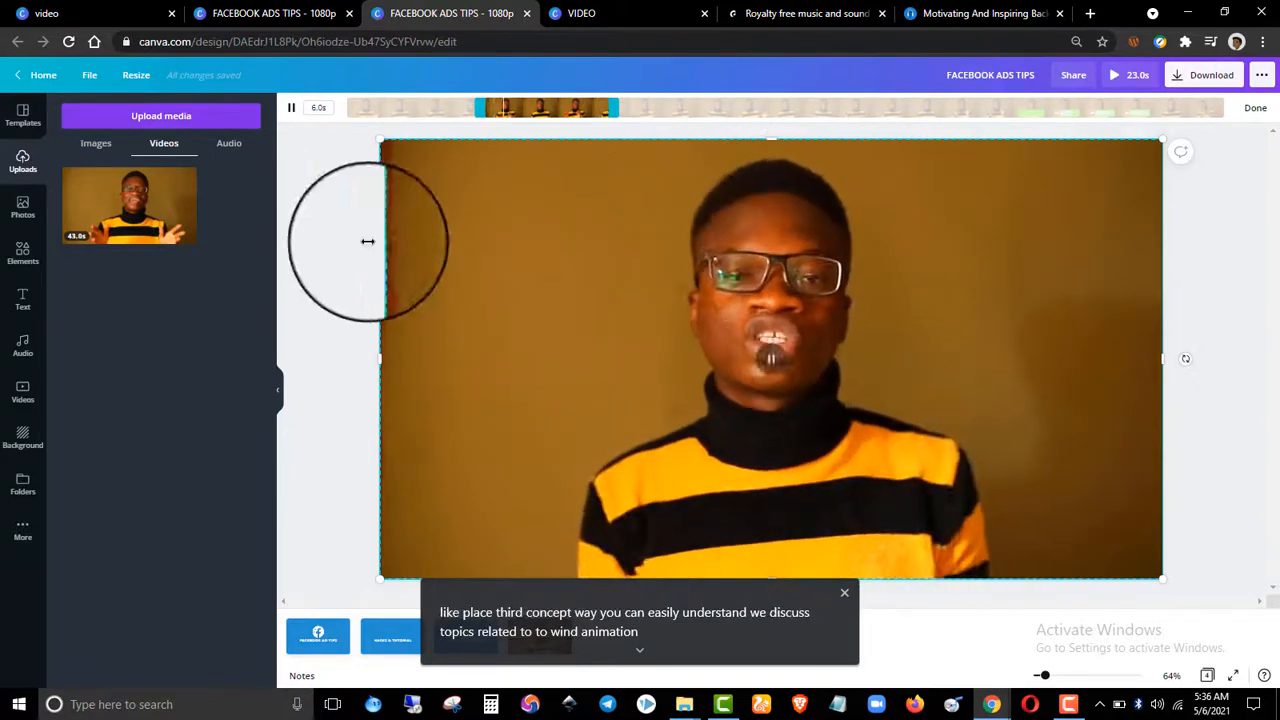
click(330, 240)
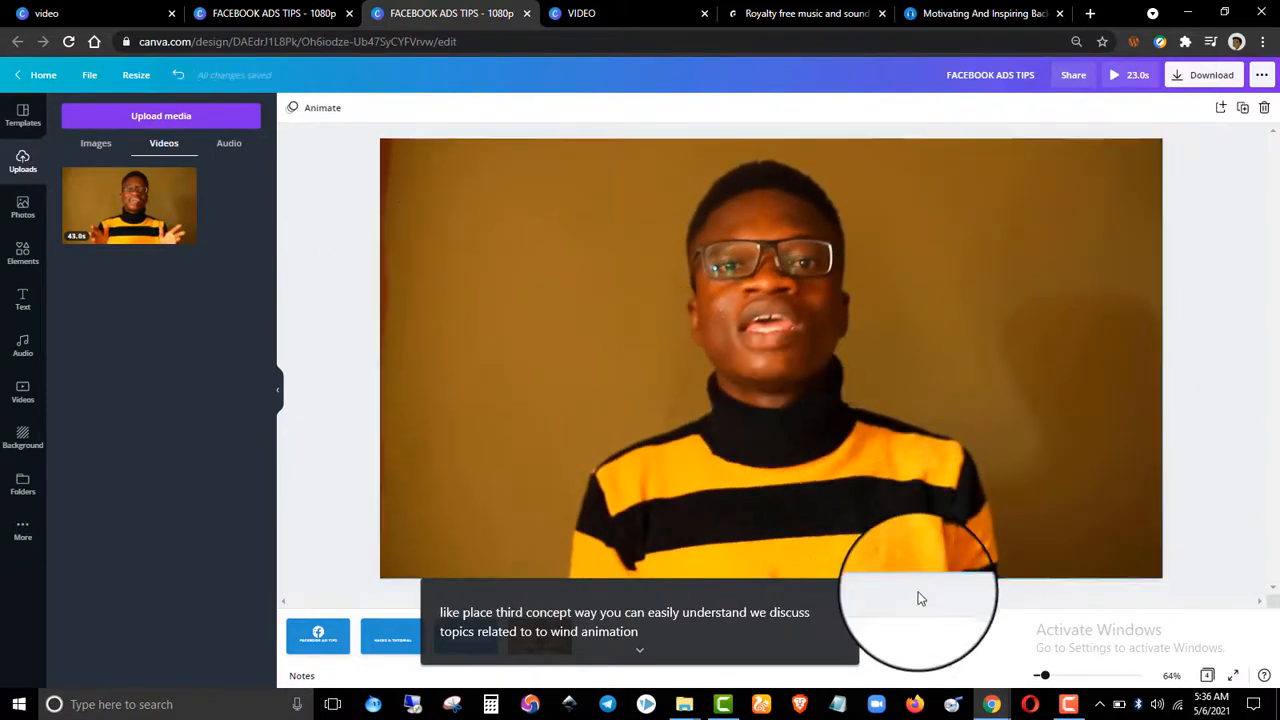
click(843, 592)
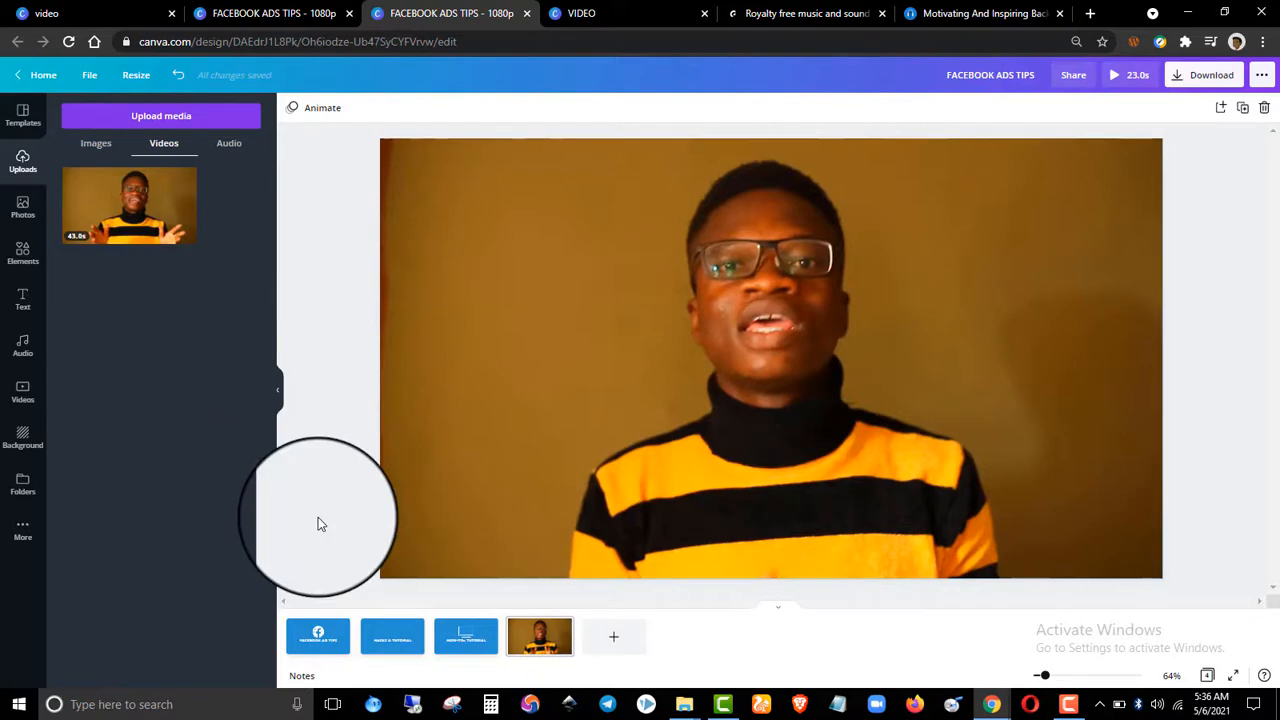
Add a rectangle to the fourth page and enlarge it to cover the whole video.
key(ctrl+v)
drag(693, 391, 643, 344)
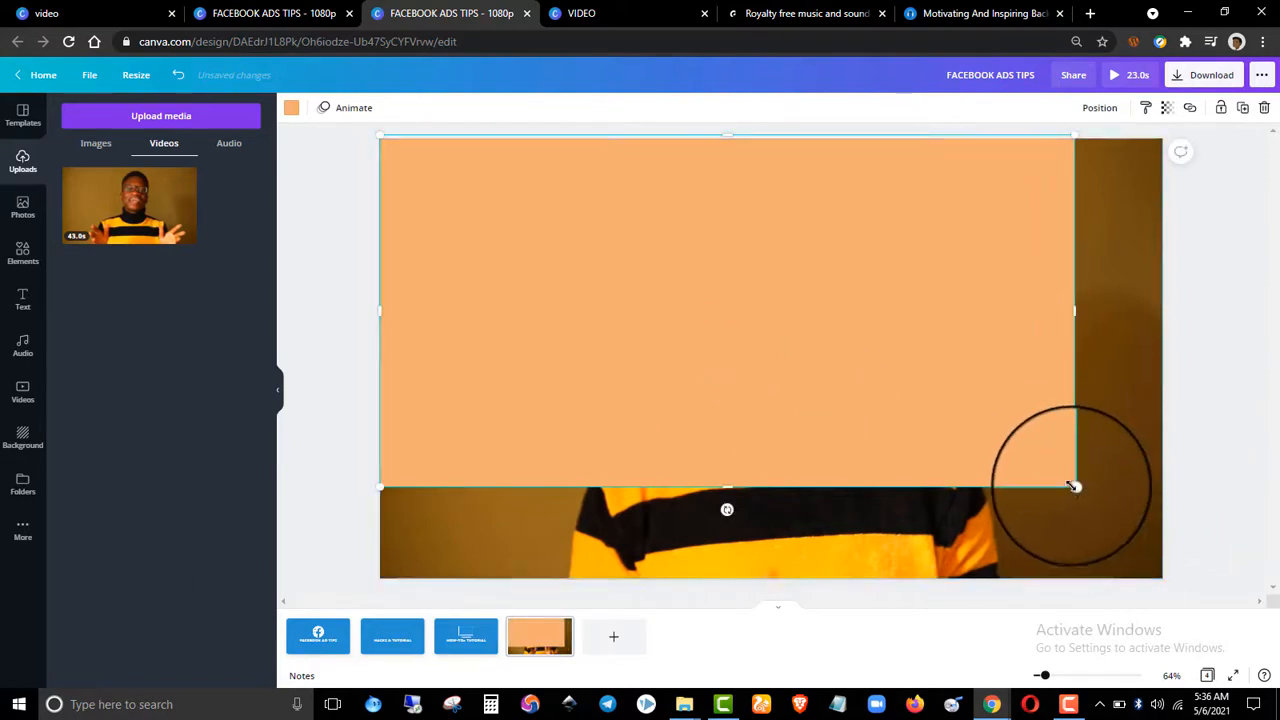
drag(1072, 486, 1191, 591)
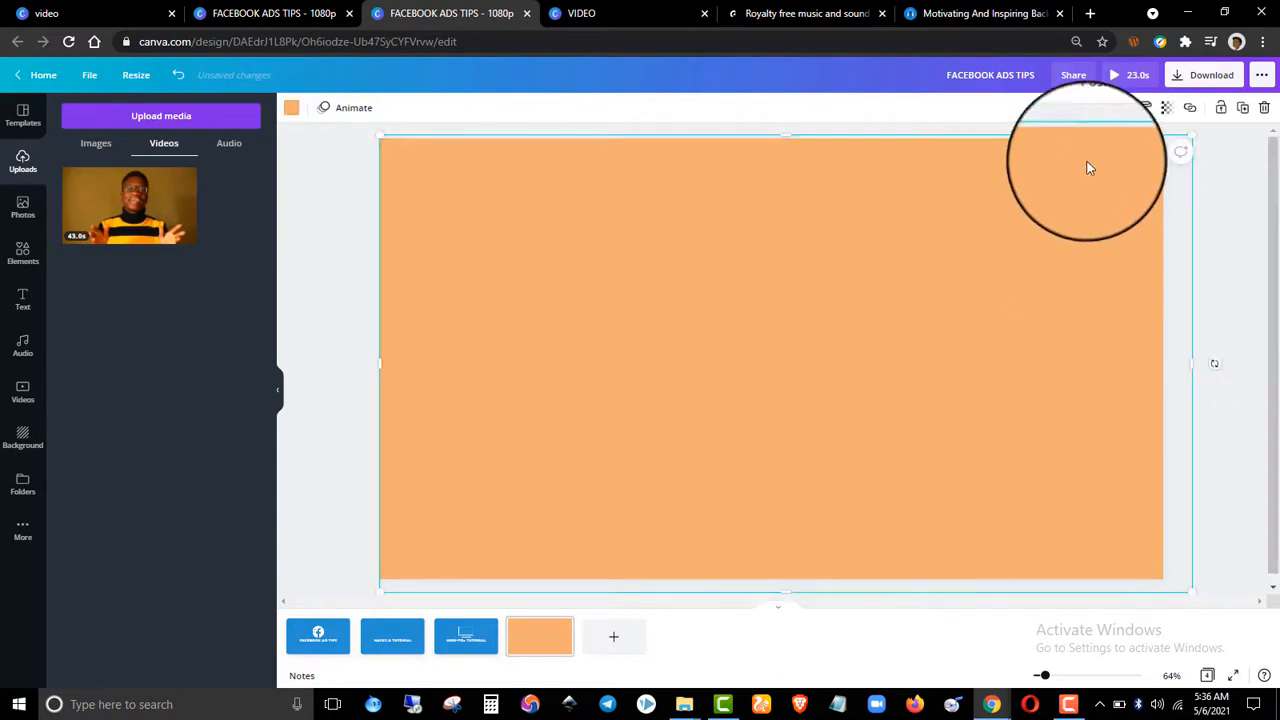
Colour the full-page rectangle white and make it partly transparent so it forms a pale overlay on the video.
click(298, 111)
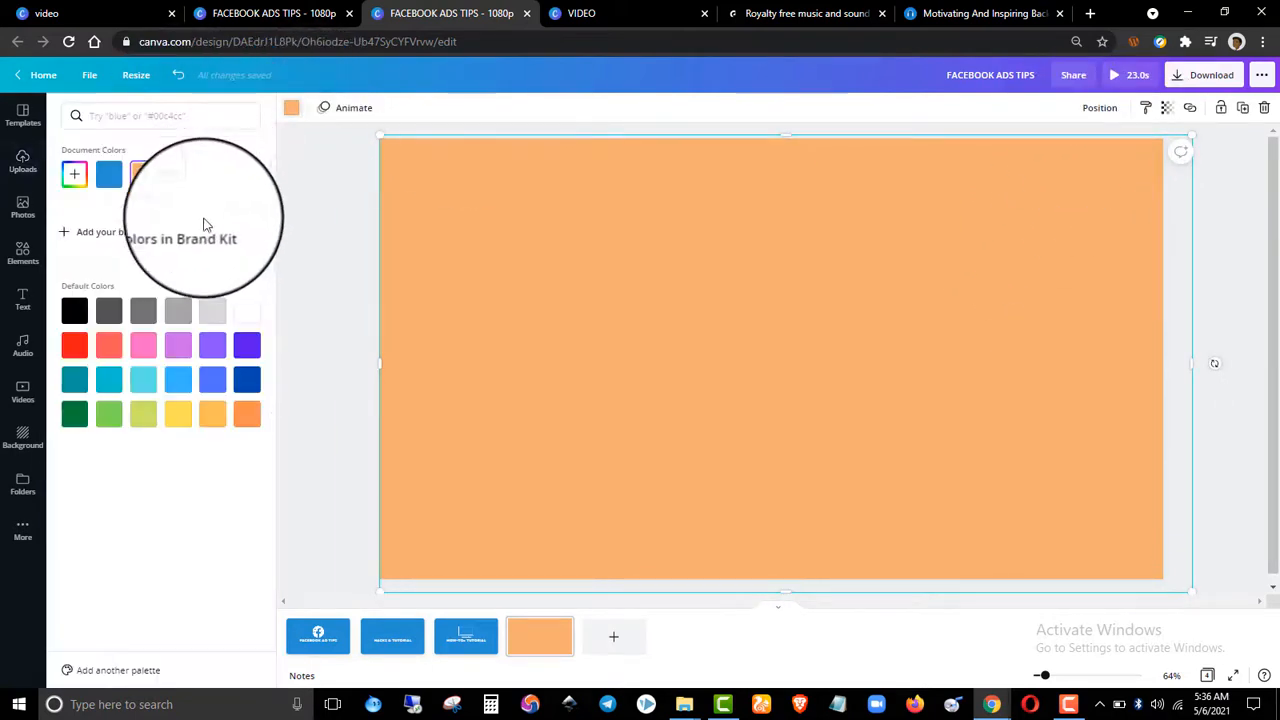
click(178, 174)
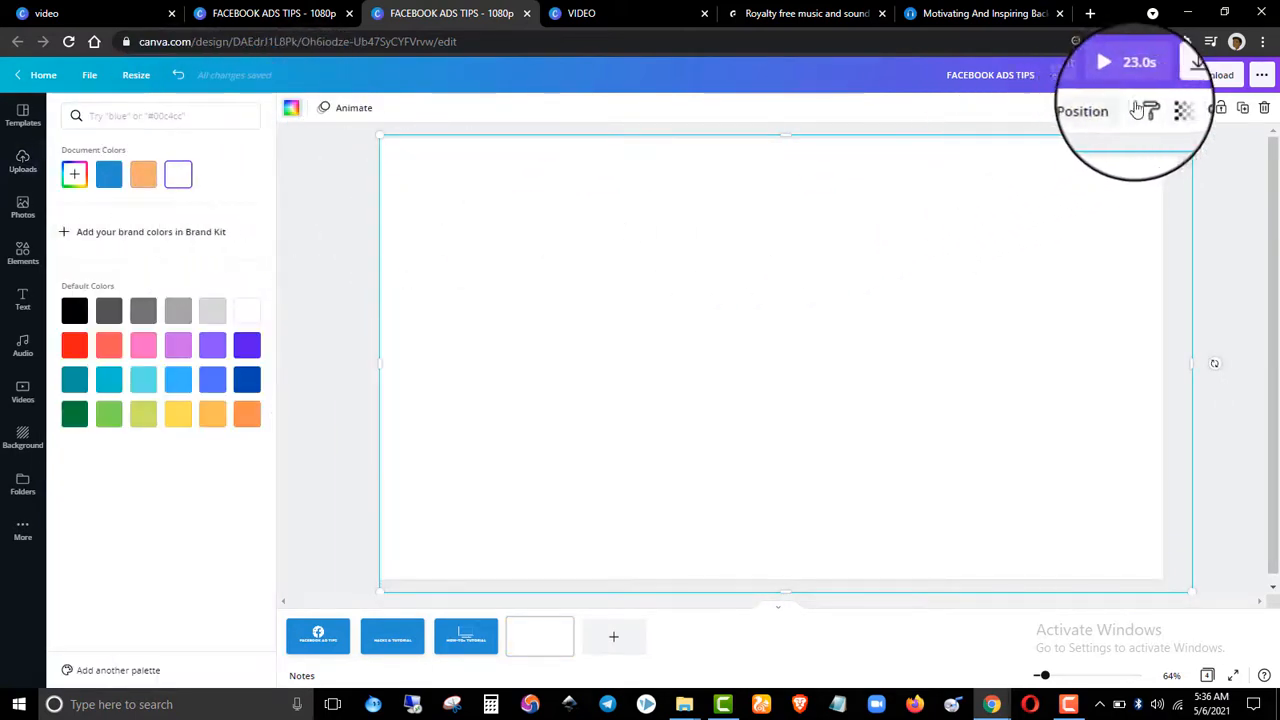
click(1166, 110)
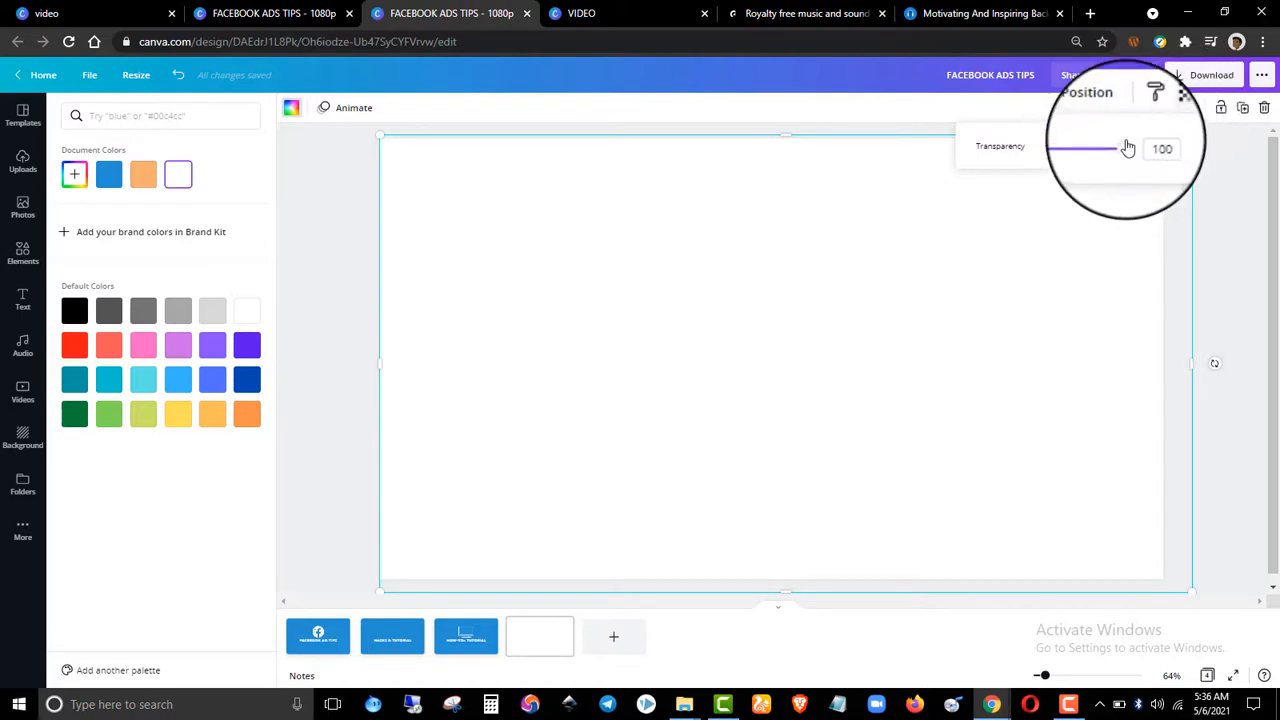
drag(1127, 148, 1083, 150)
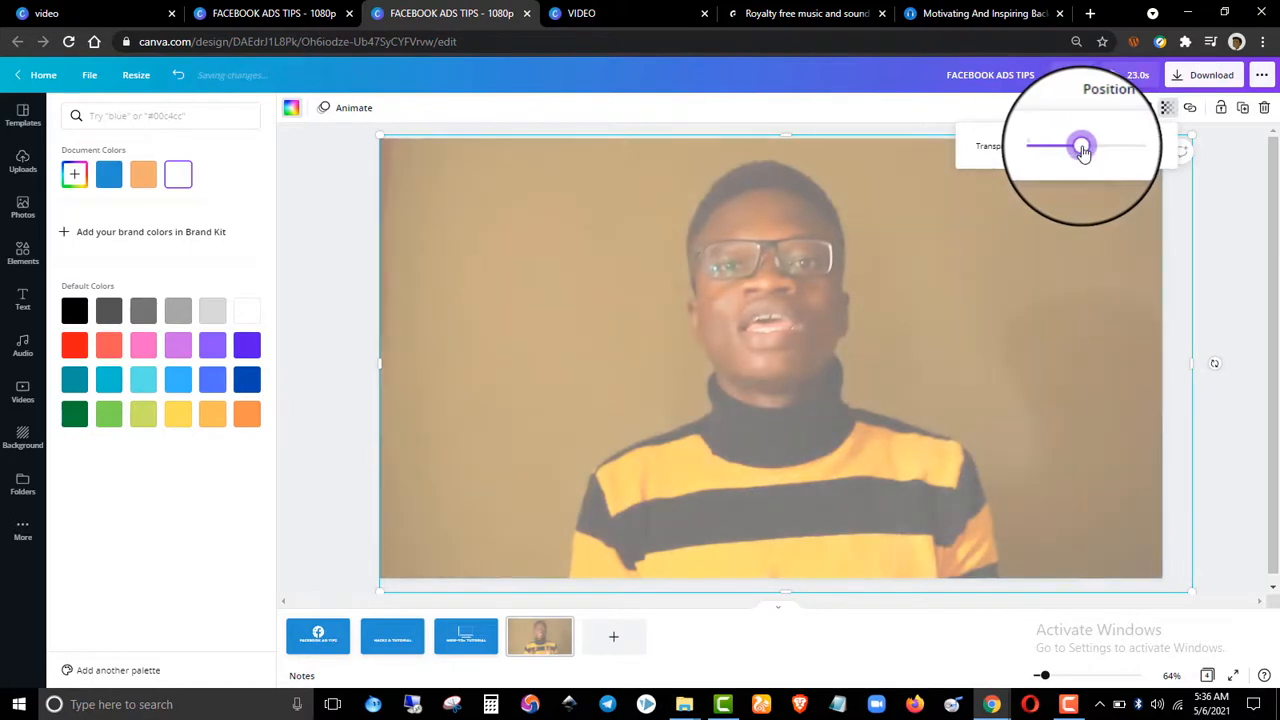
click(1217, 201)
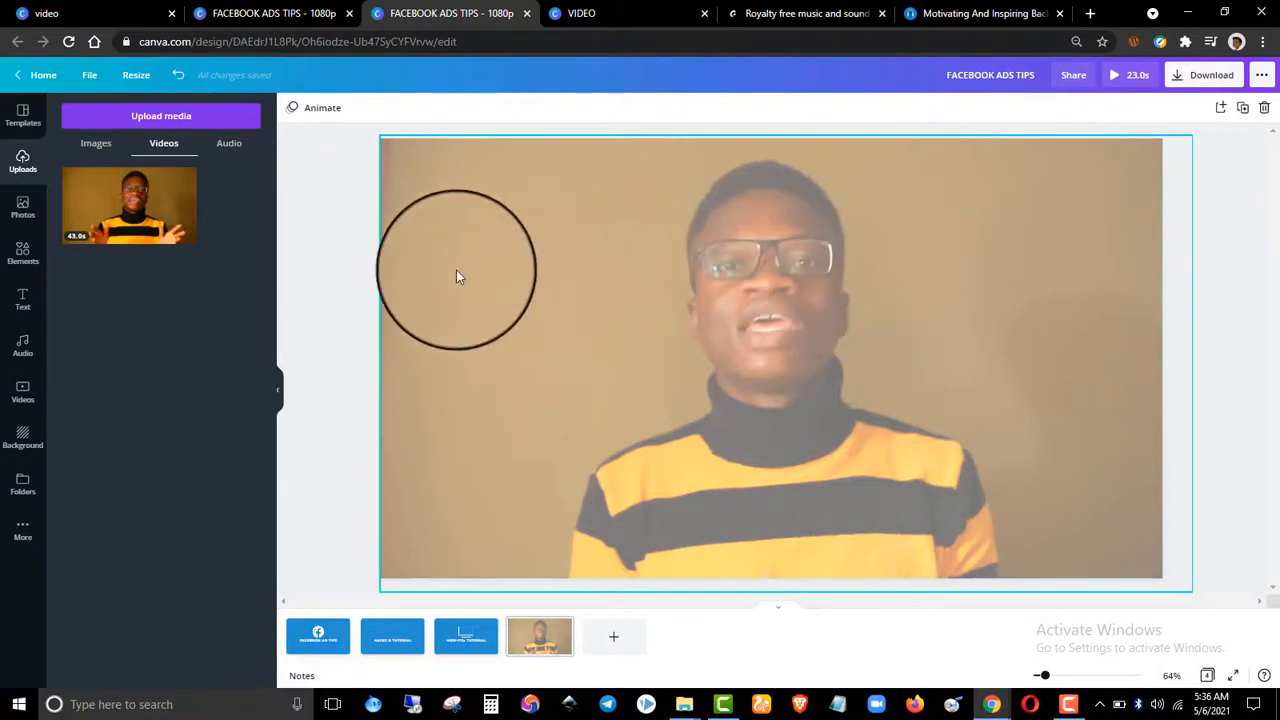
Check the finished example's title banner and add a wide, low rectangle centred horizontally across the middle of the fourth page.
click(300, 14)
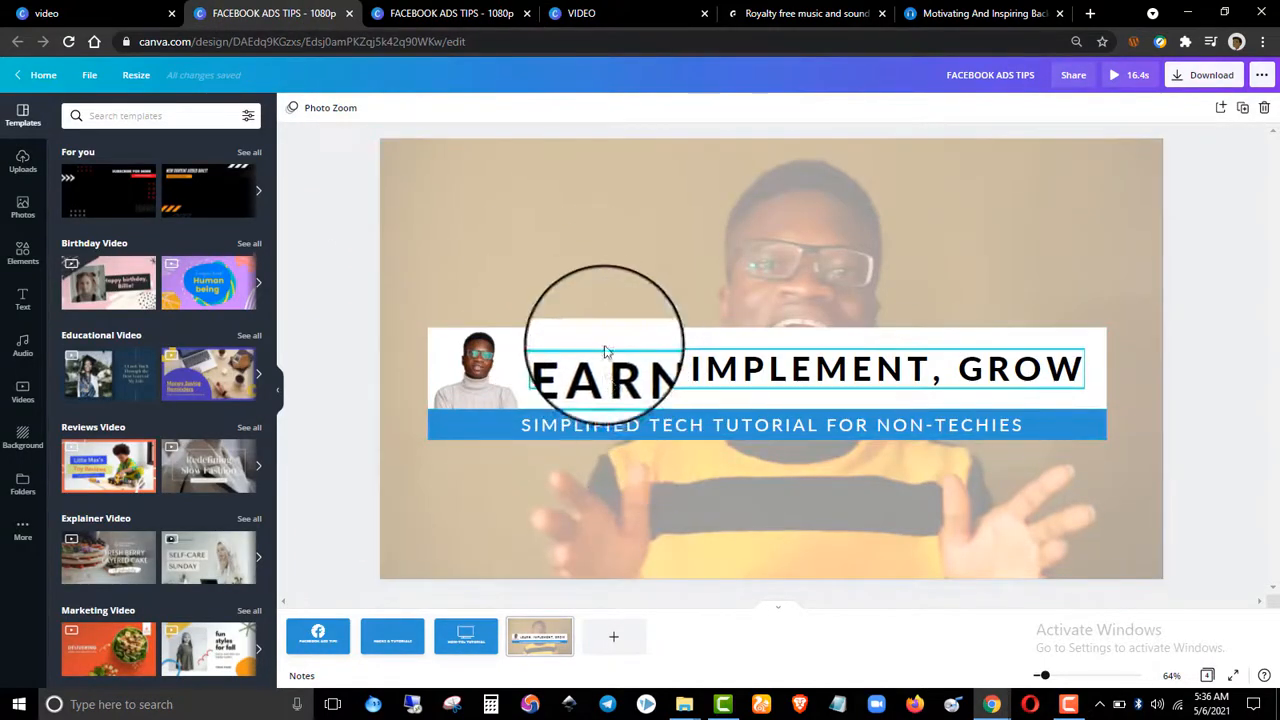
click(448, 14)
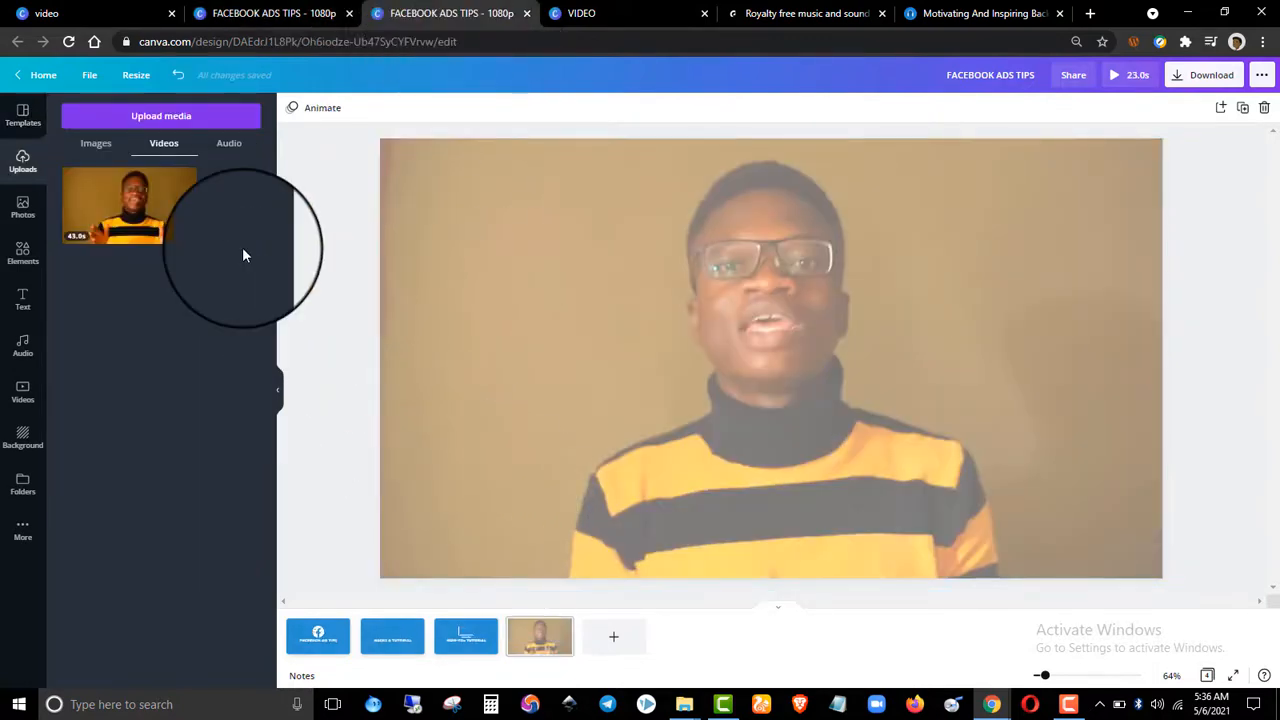
key(r)
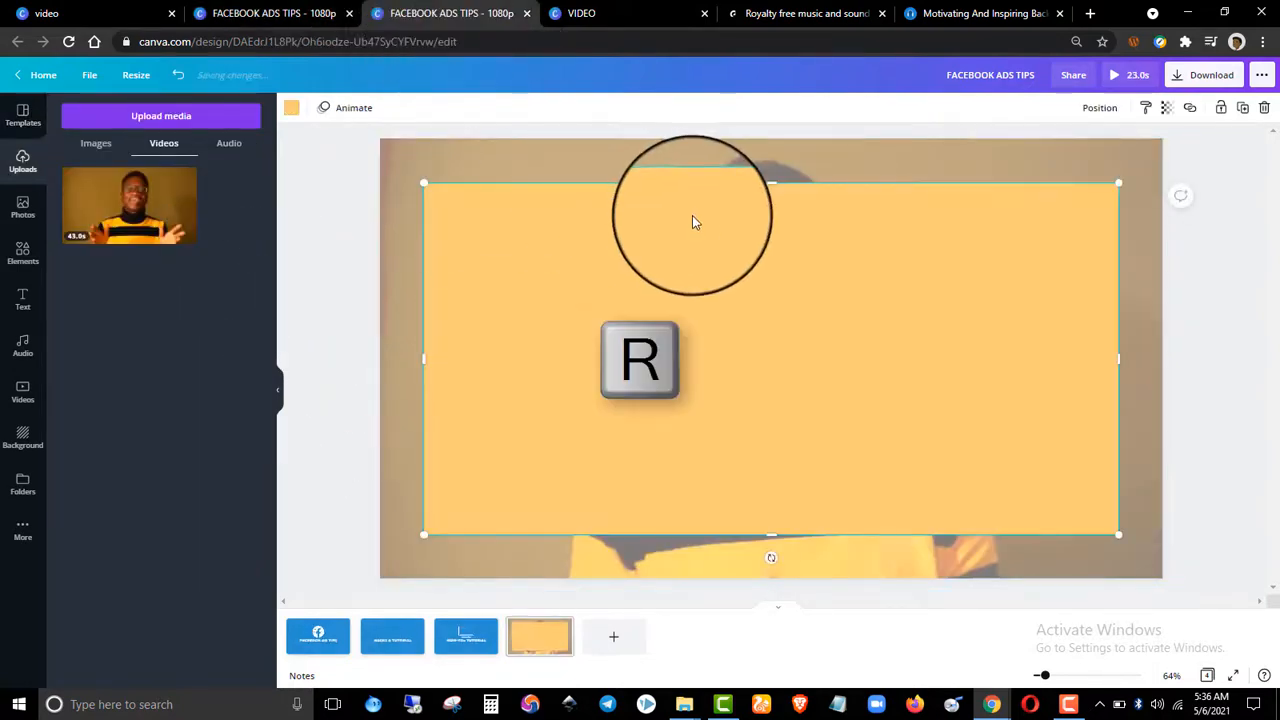
drag(755, 285, 729, 461)
drag(755, 504, 758, 403)
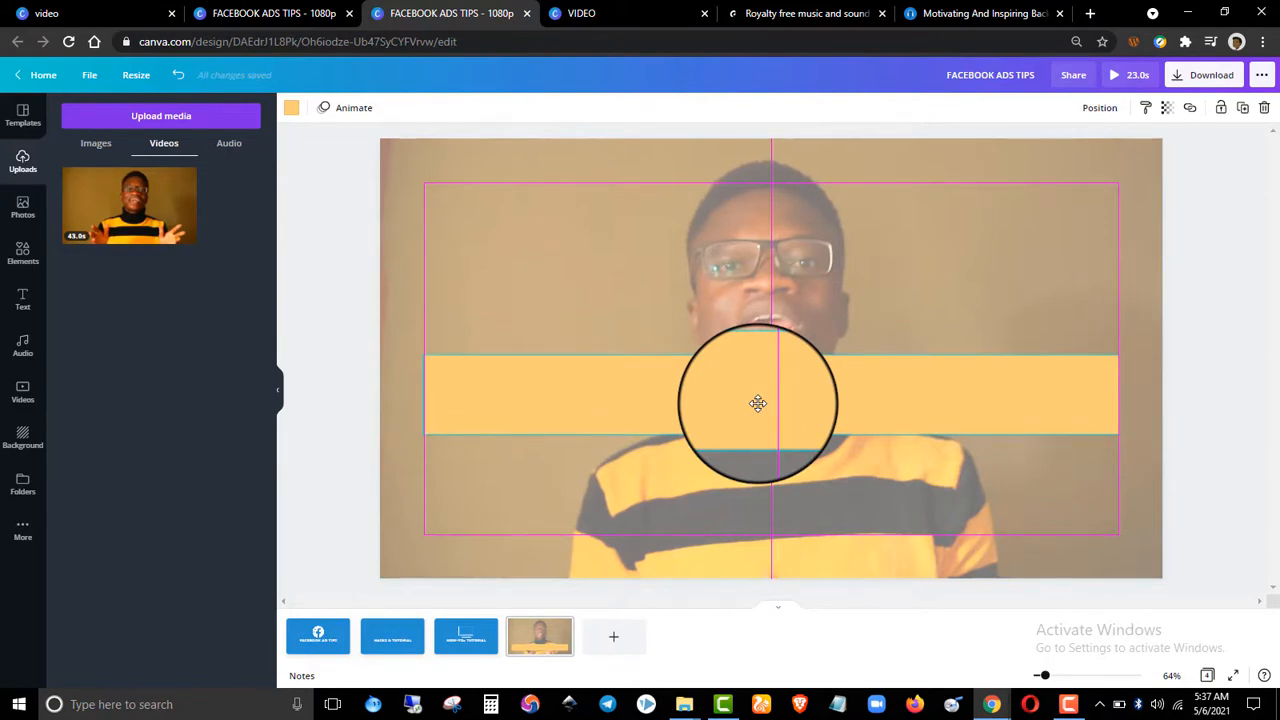
drag(758, 403, 758, 403)
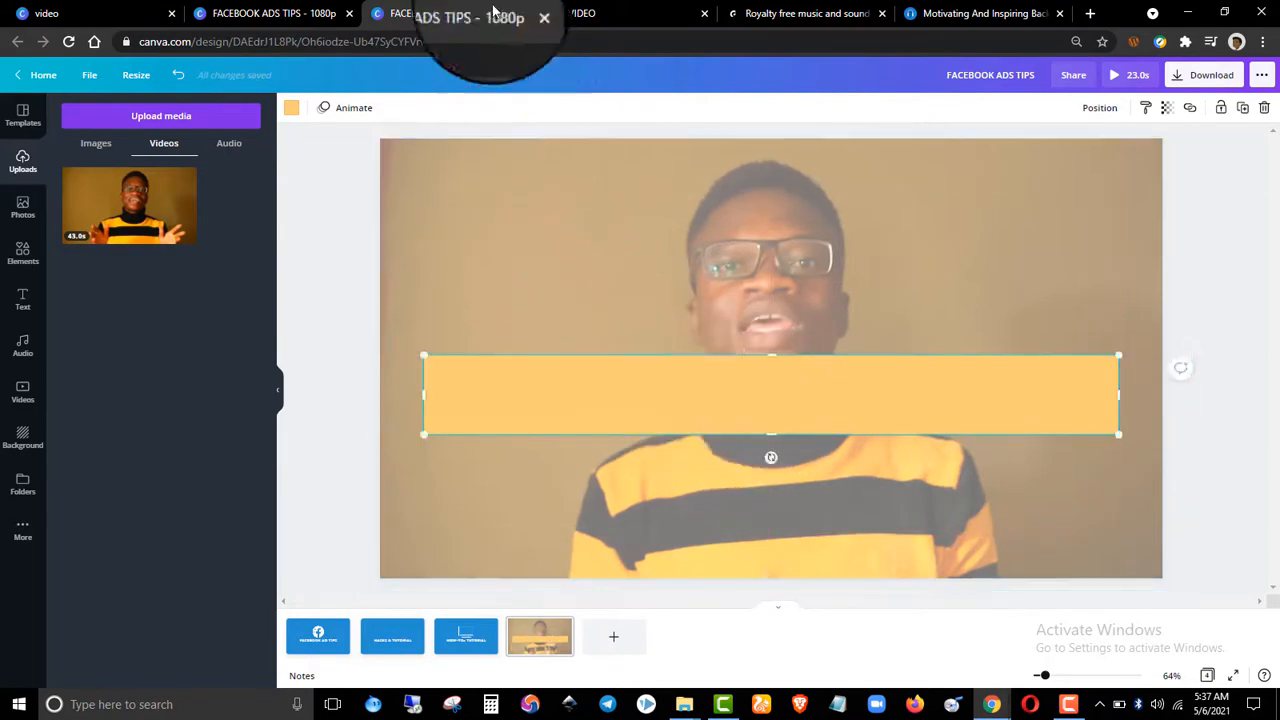
Move the wide banner rectangle slightly higher on the fourth page and colour it white.
click(306, 8)
click(420, 12)
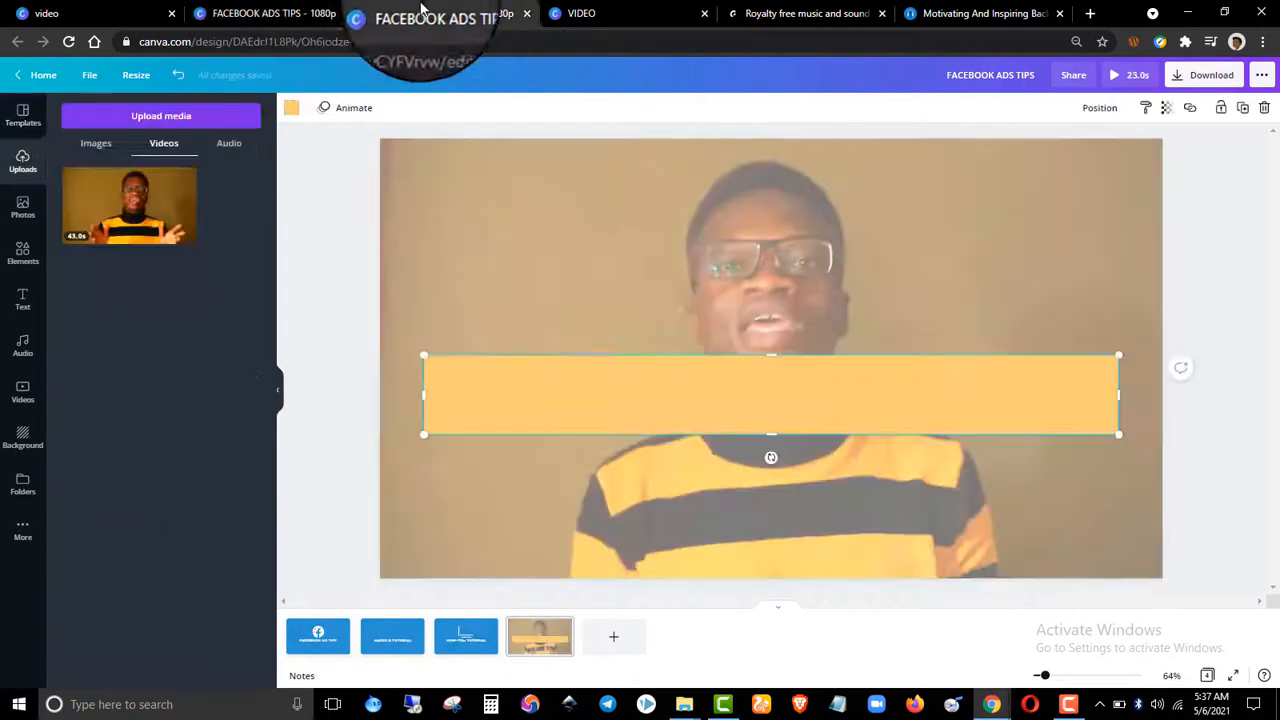
drag(692, 401, 690, 377)
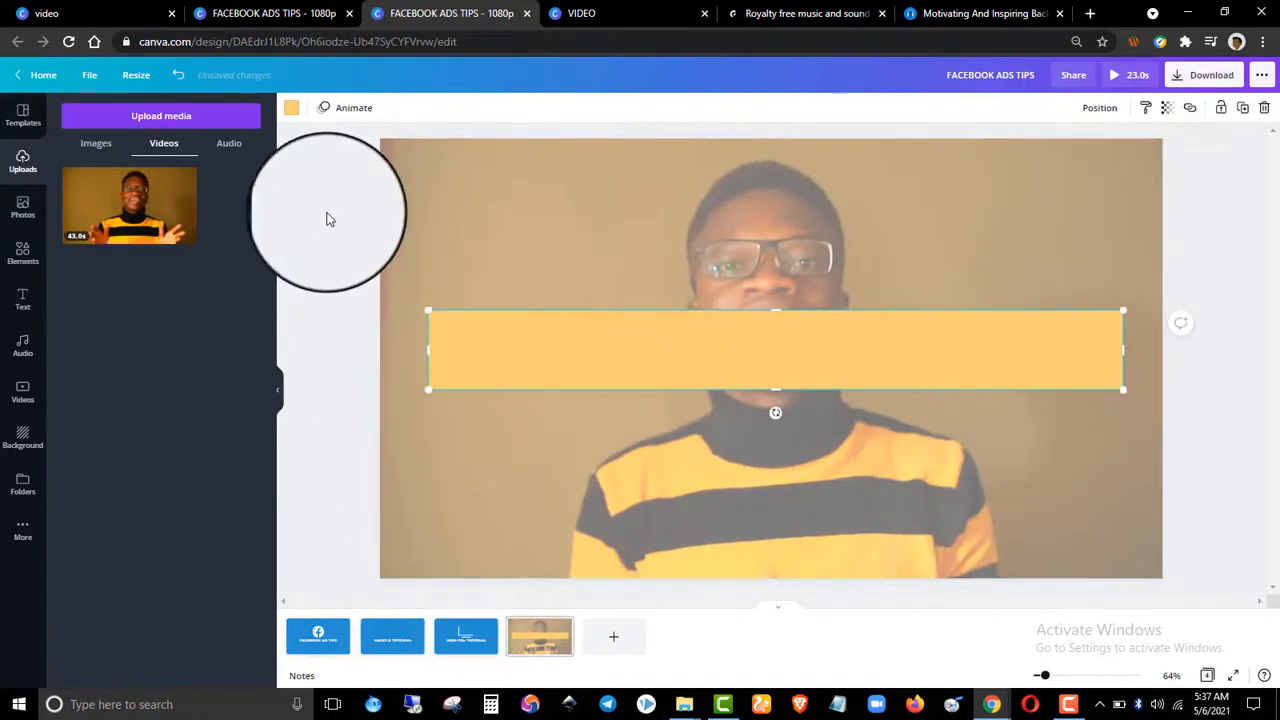
click(291, 109)
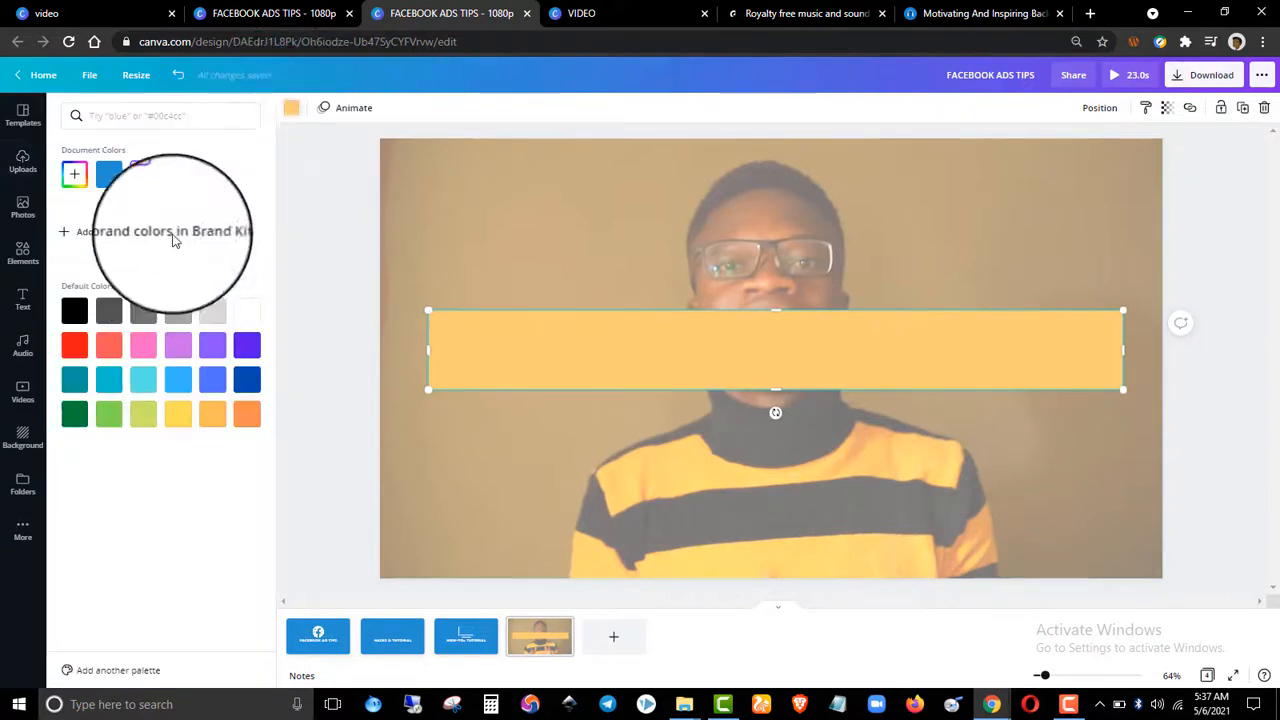
click(247, 311)
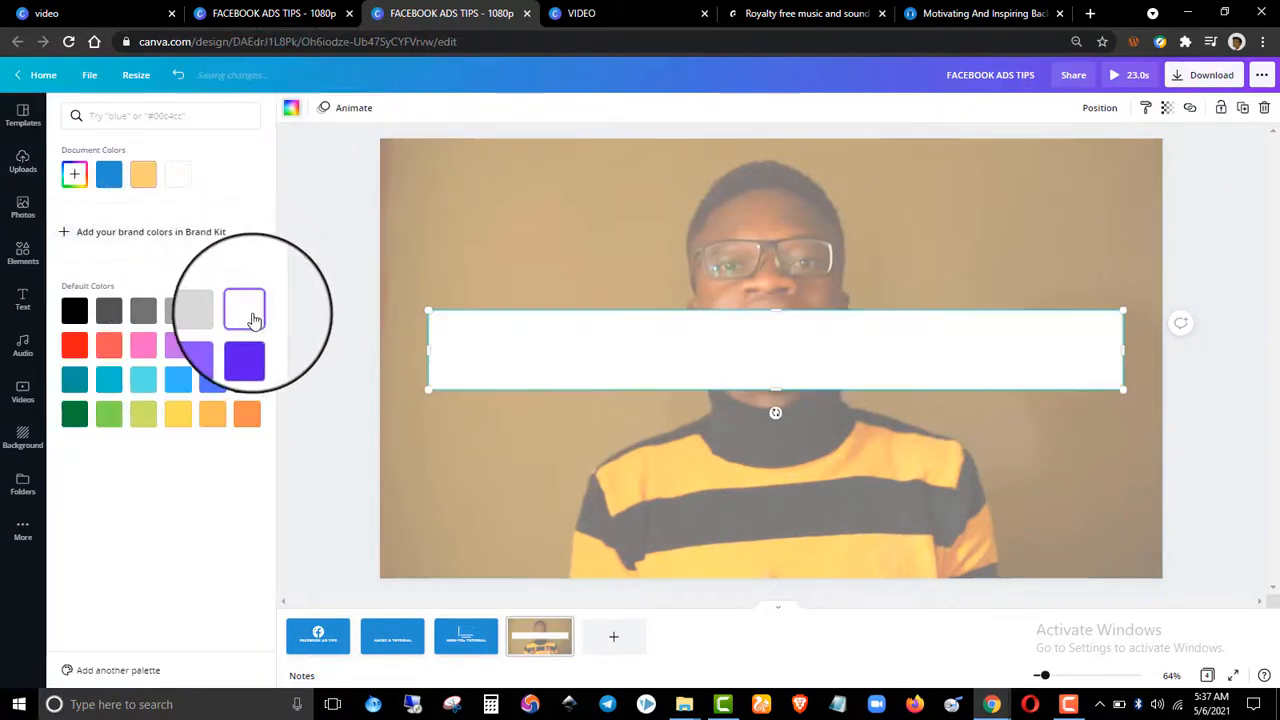
click(324, 349)
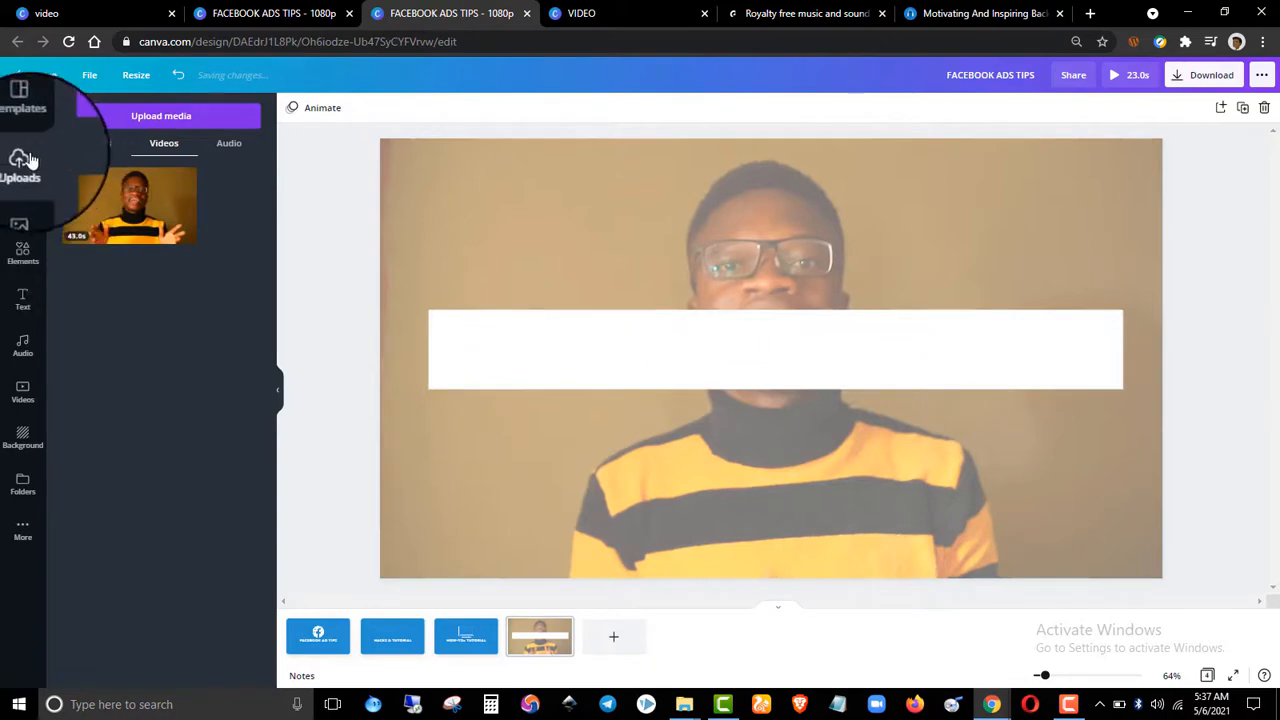
Add the uploaded turtleneck portrait to the fourth page and apply Background Remover to it.
click(96, 145)
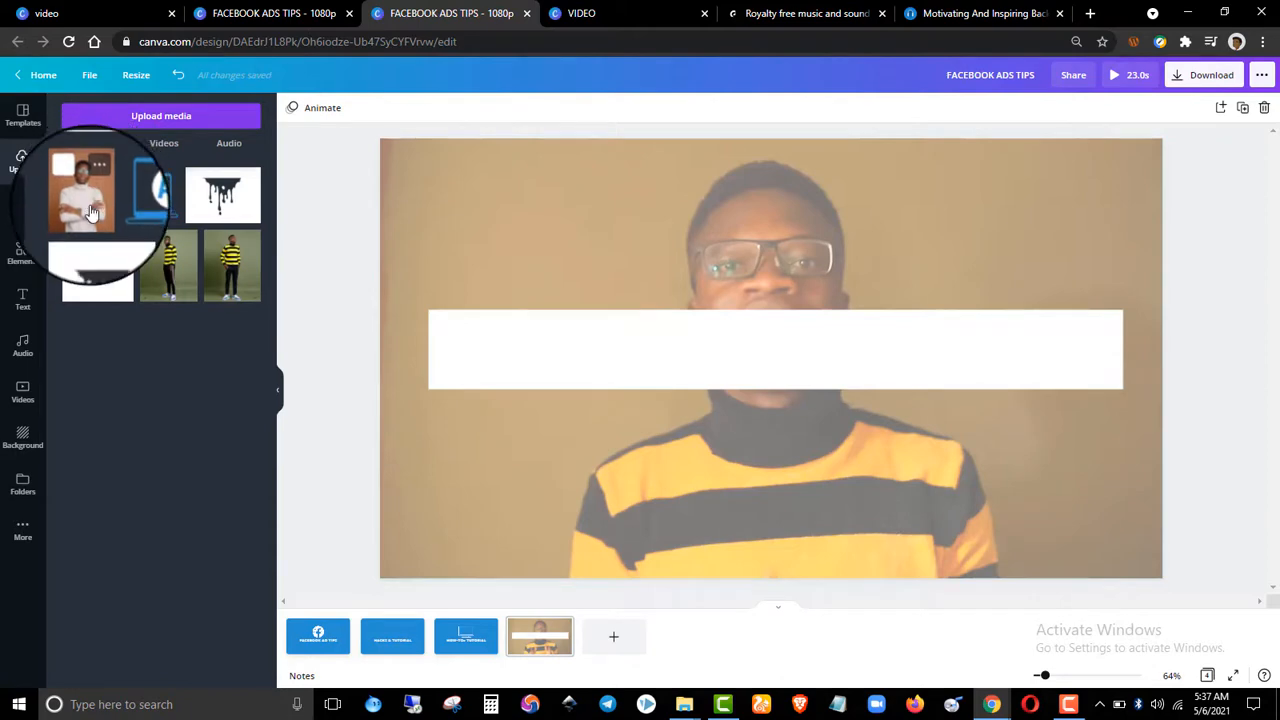
click(90, 212)
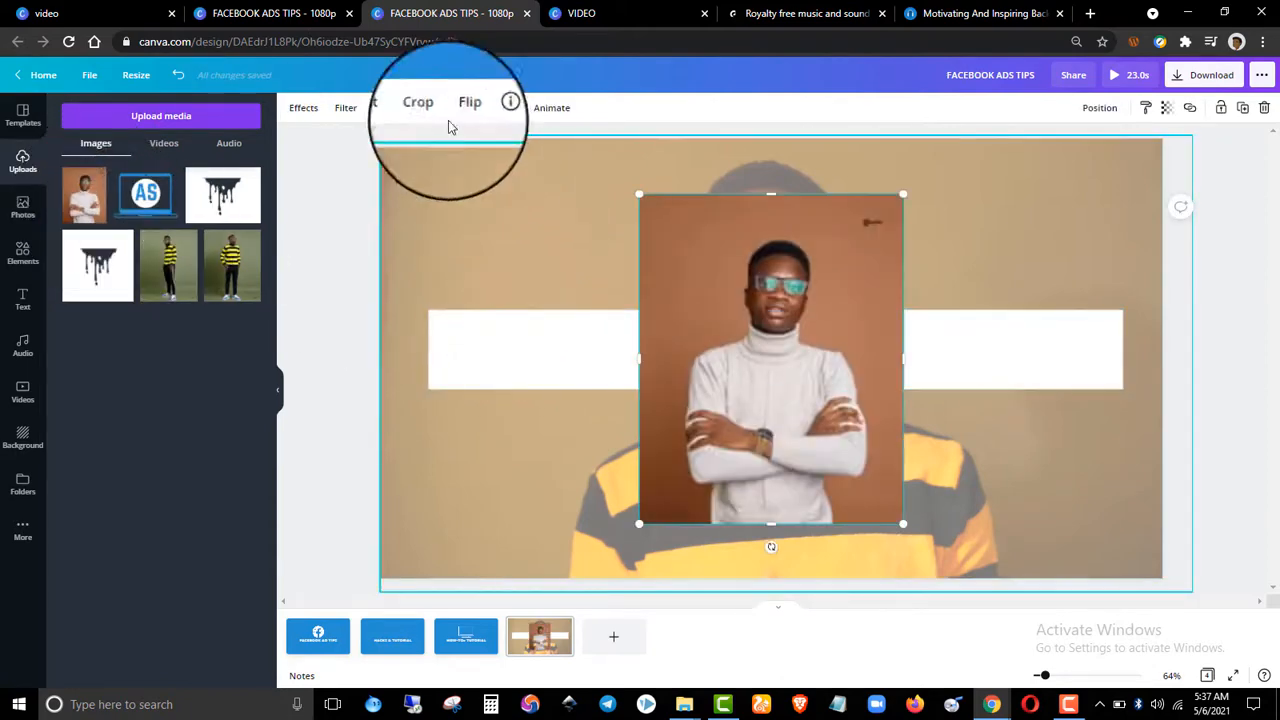
click(310, 109)
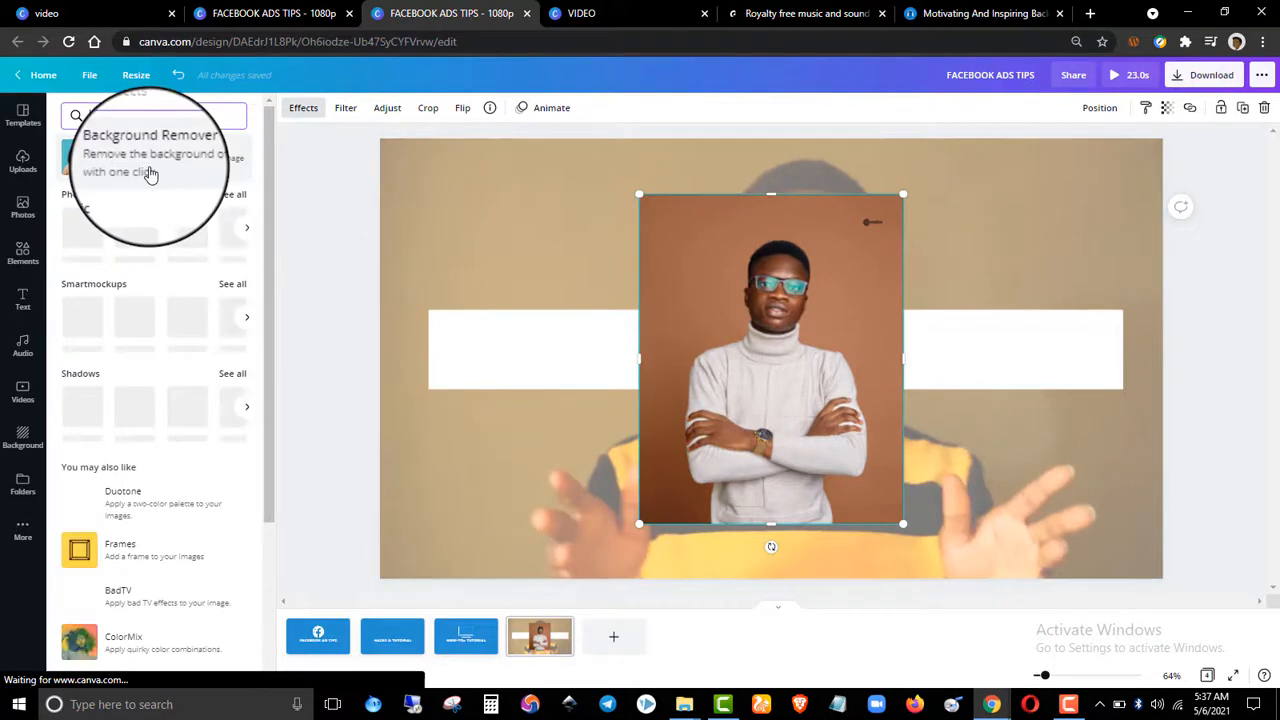
click(150, 175)
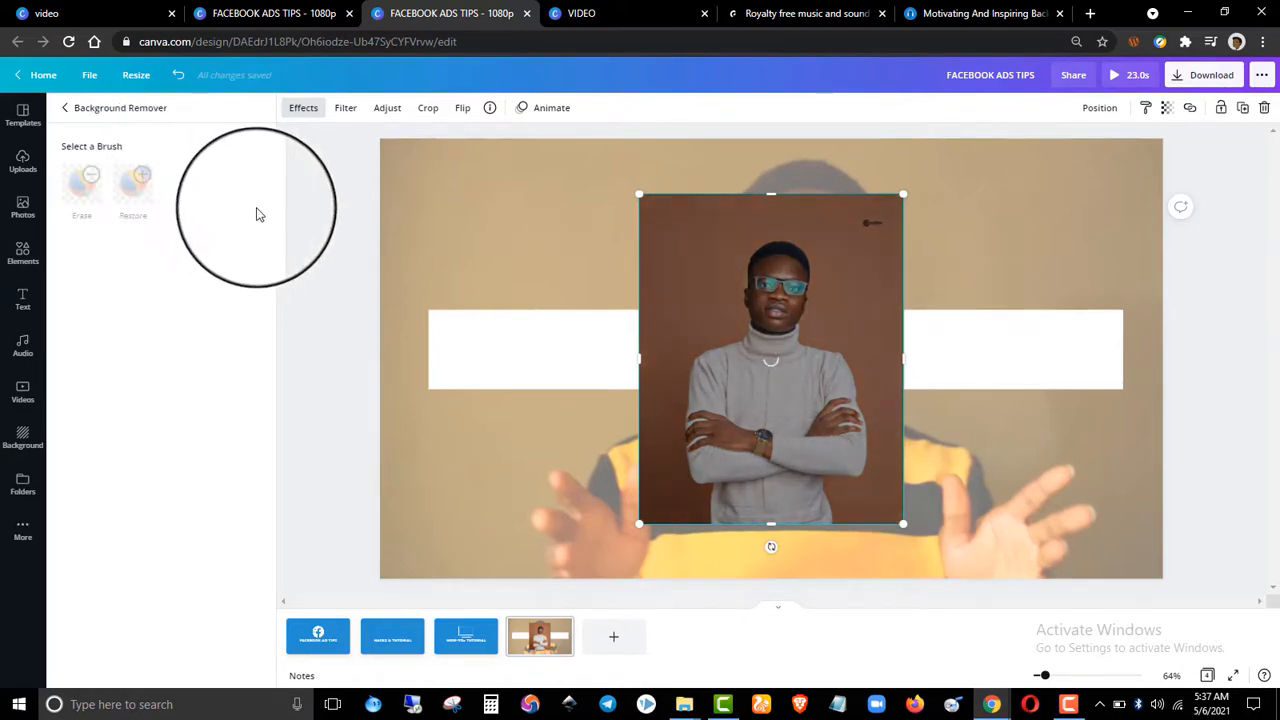
Open the remove.bg website in a new browser tab and try its human verification check.
click(1091, 14)
text(REM)
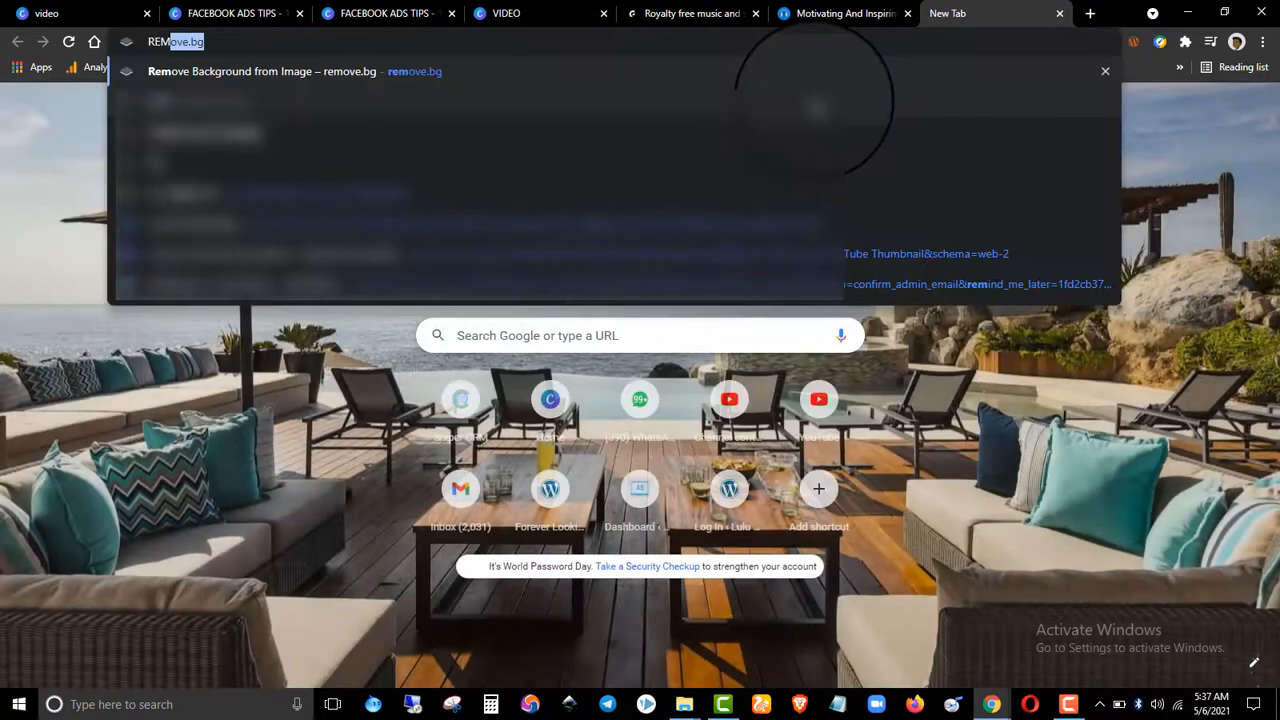
text(OVE)
key(Return)
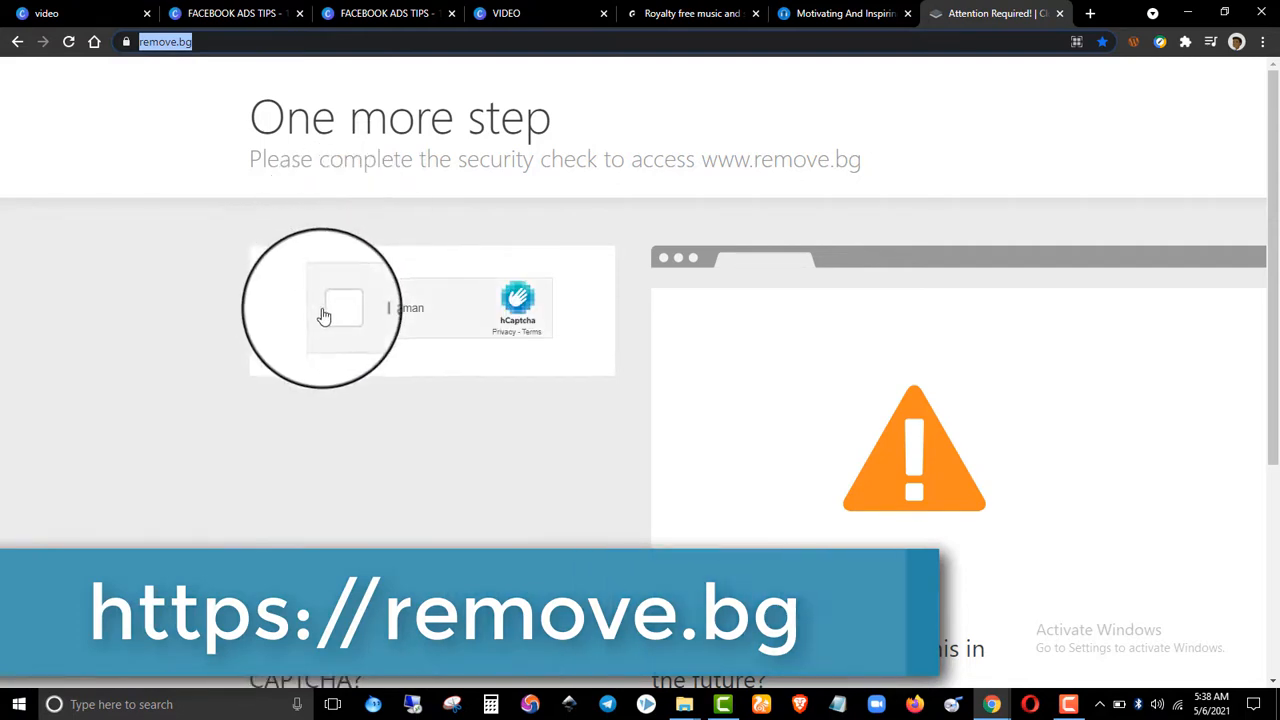
click(325, 316)
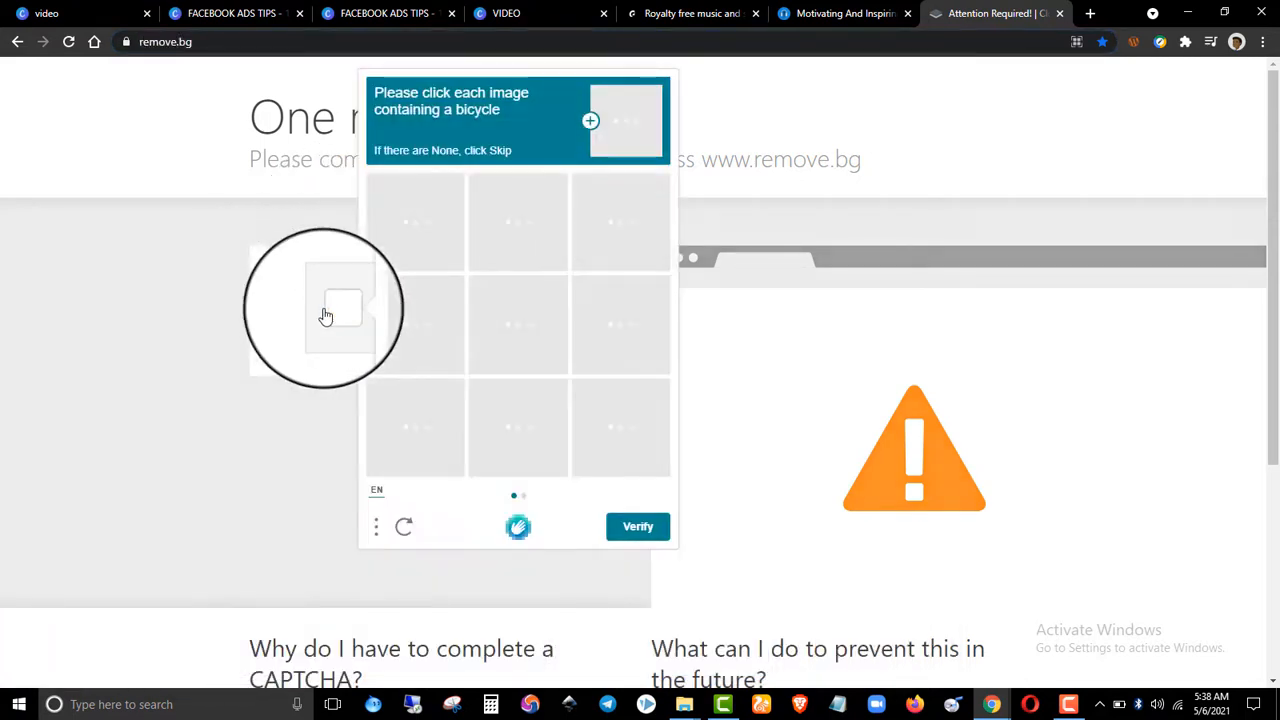
click(197, 229)
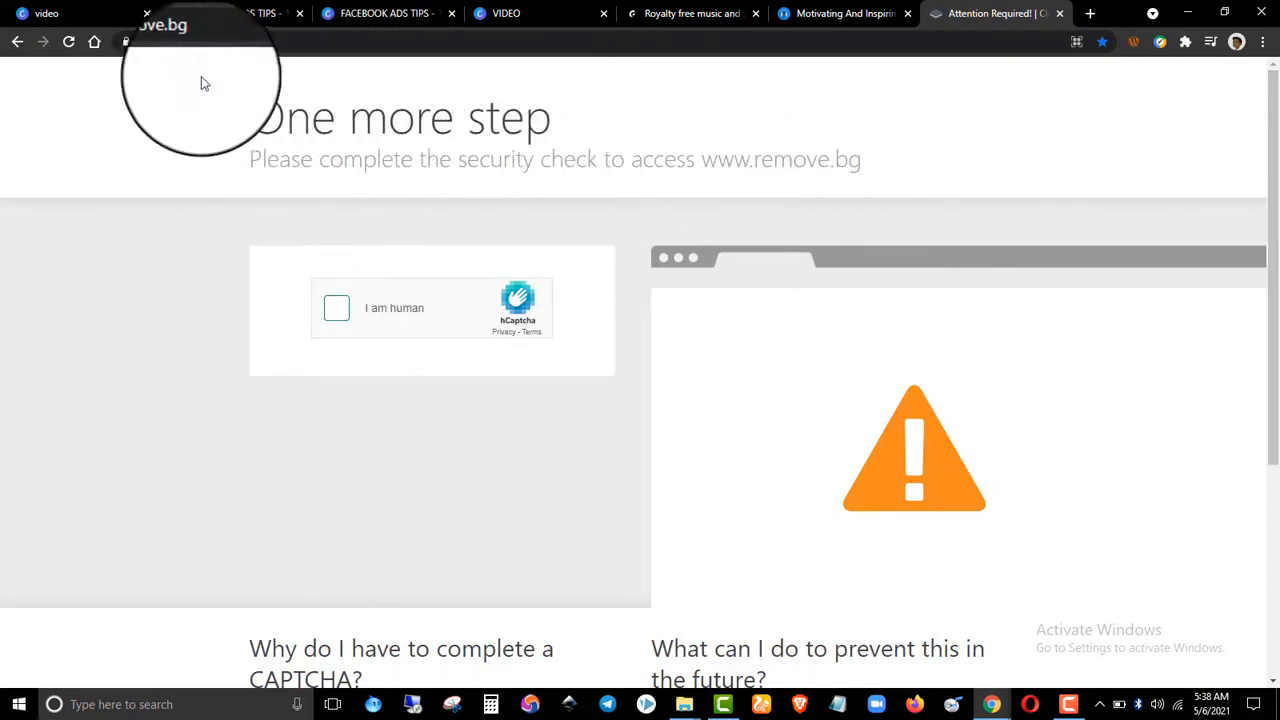
click(150, 41)
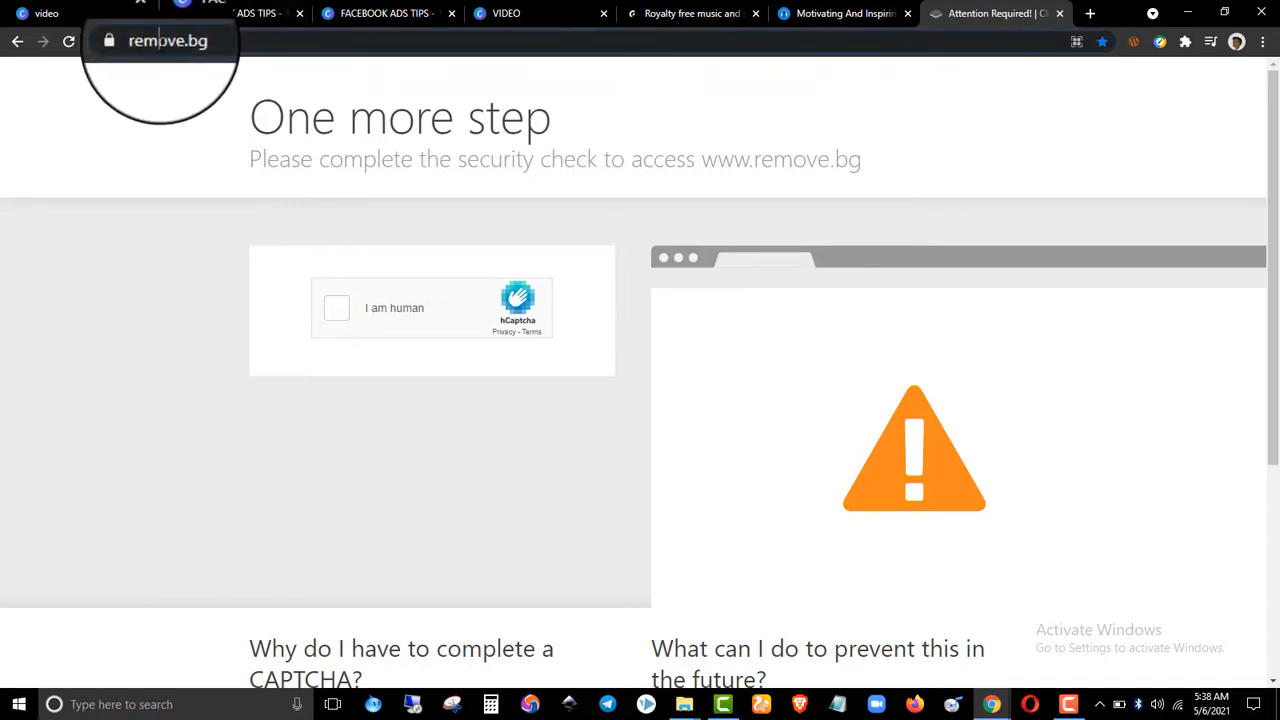
Return to the Canva design being edited, keep the background-free portrait and crop it closely to the head and shoulders.
click(424, 12)
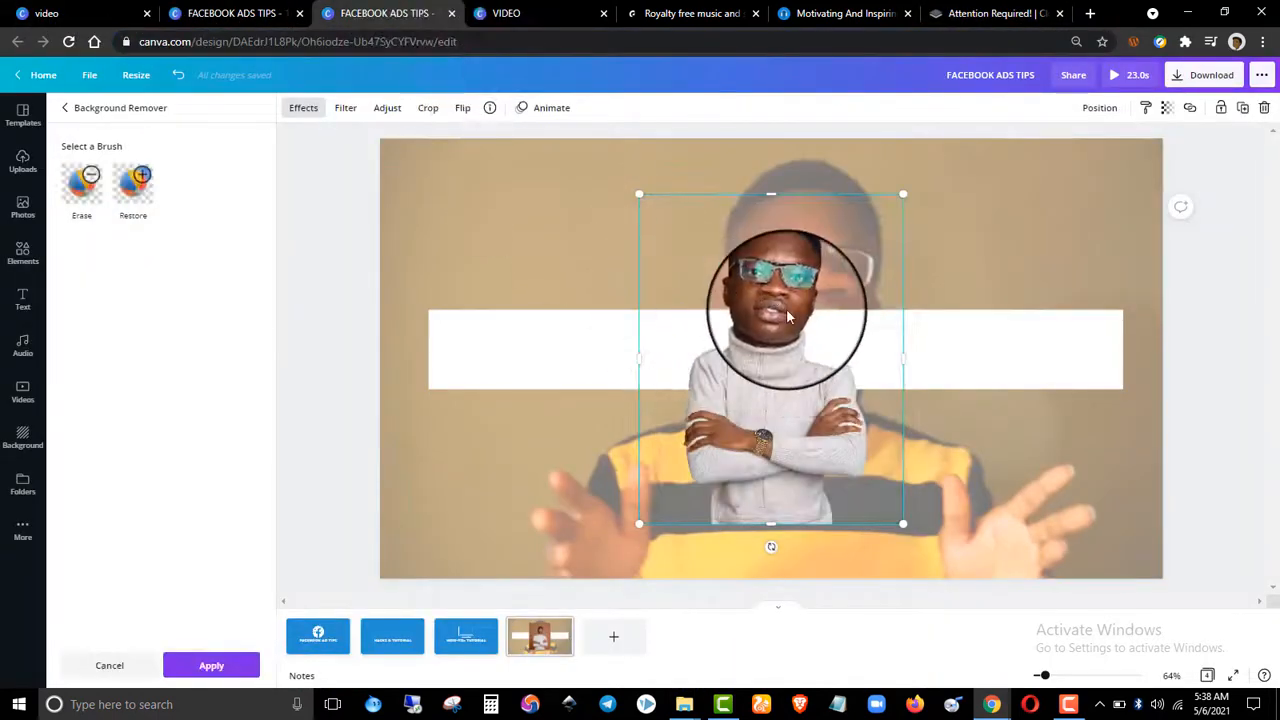
click(325, 257)
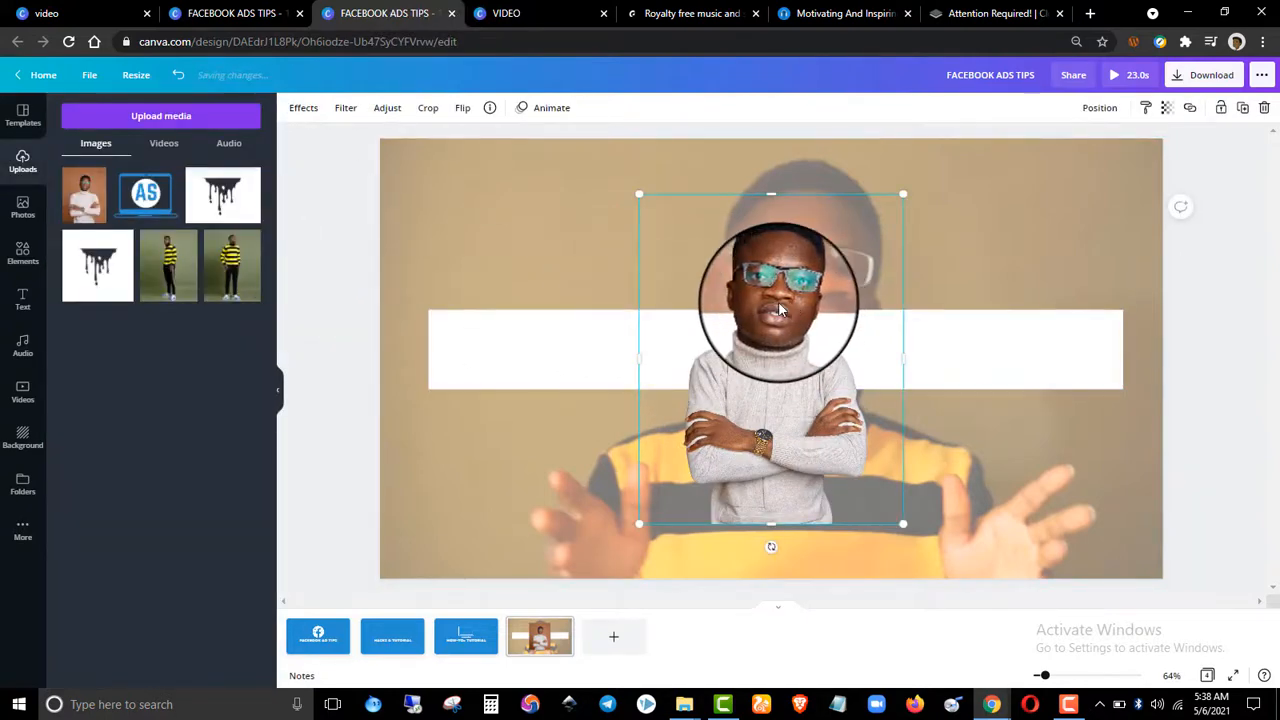
drag(780, 310, 620, 260)
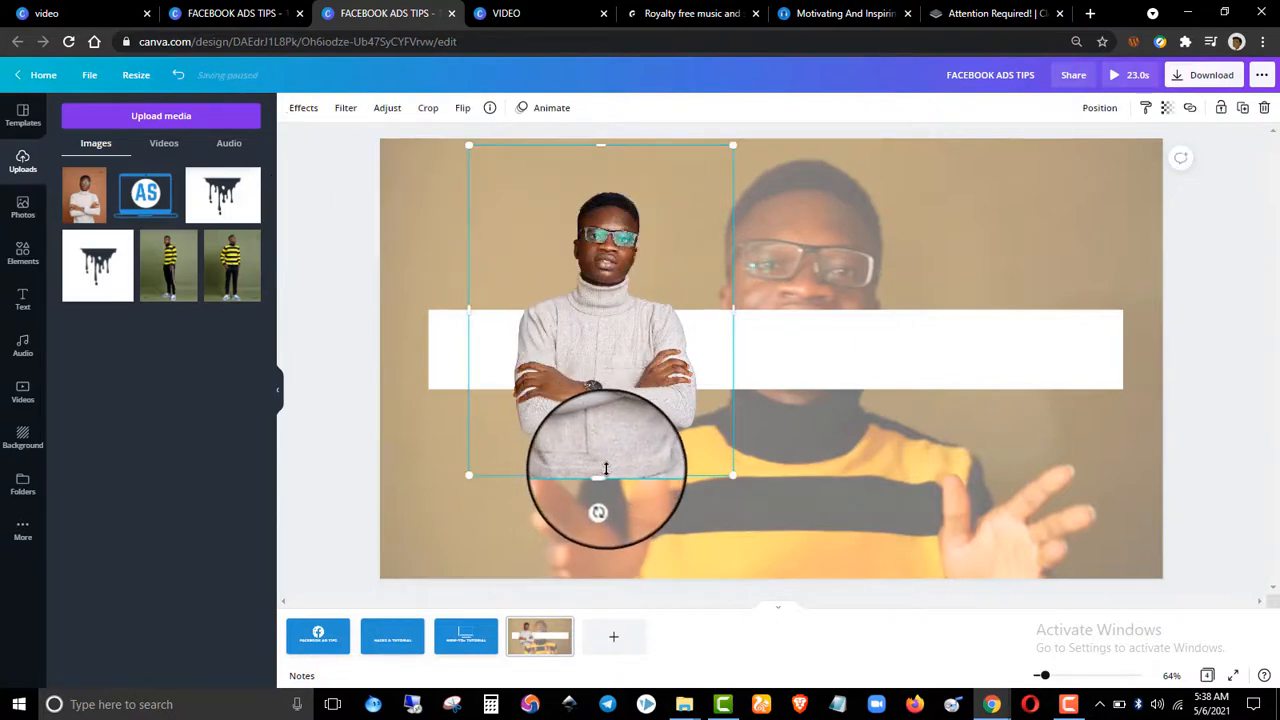
drag(605, 470, 580, 343)
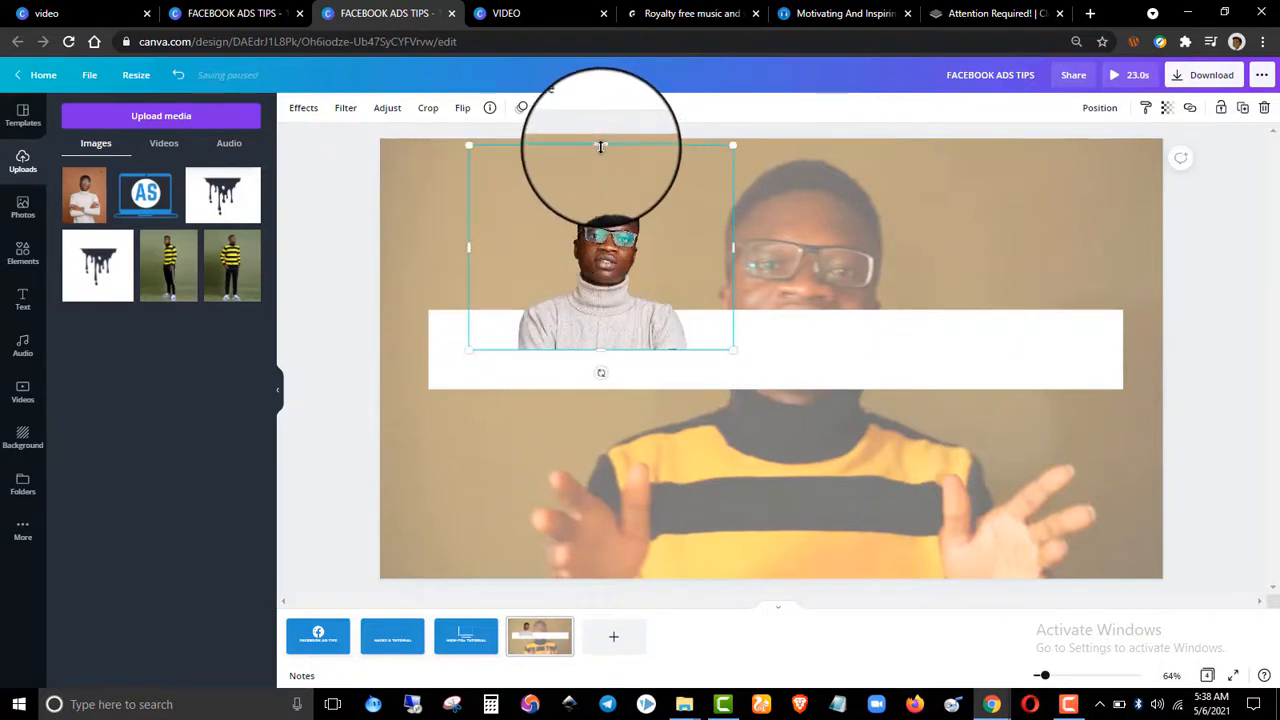
drag(601, 146, 597, 183)
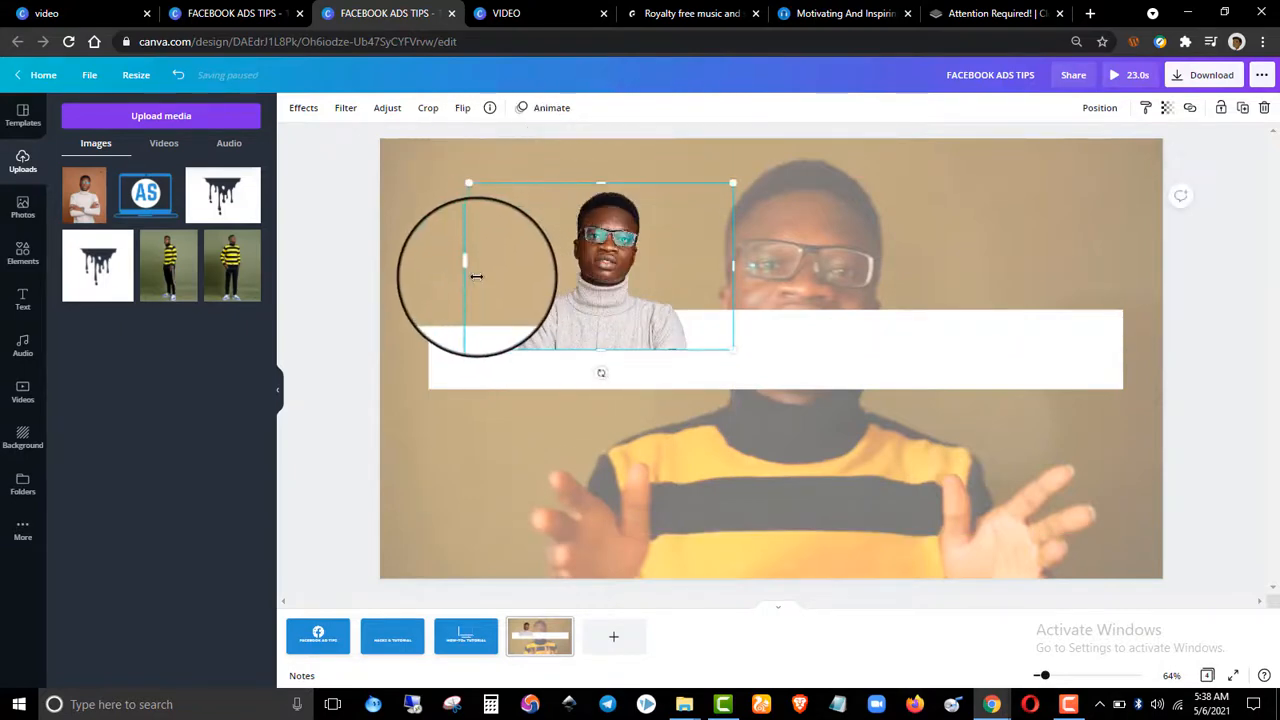
drag(484, 273, 510, 273)
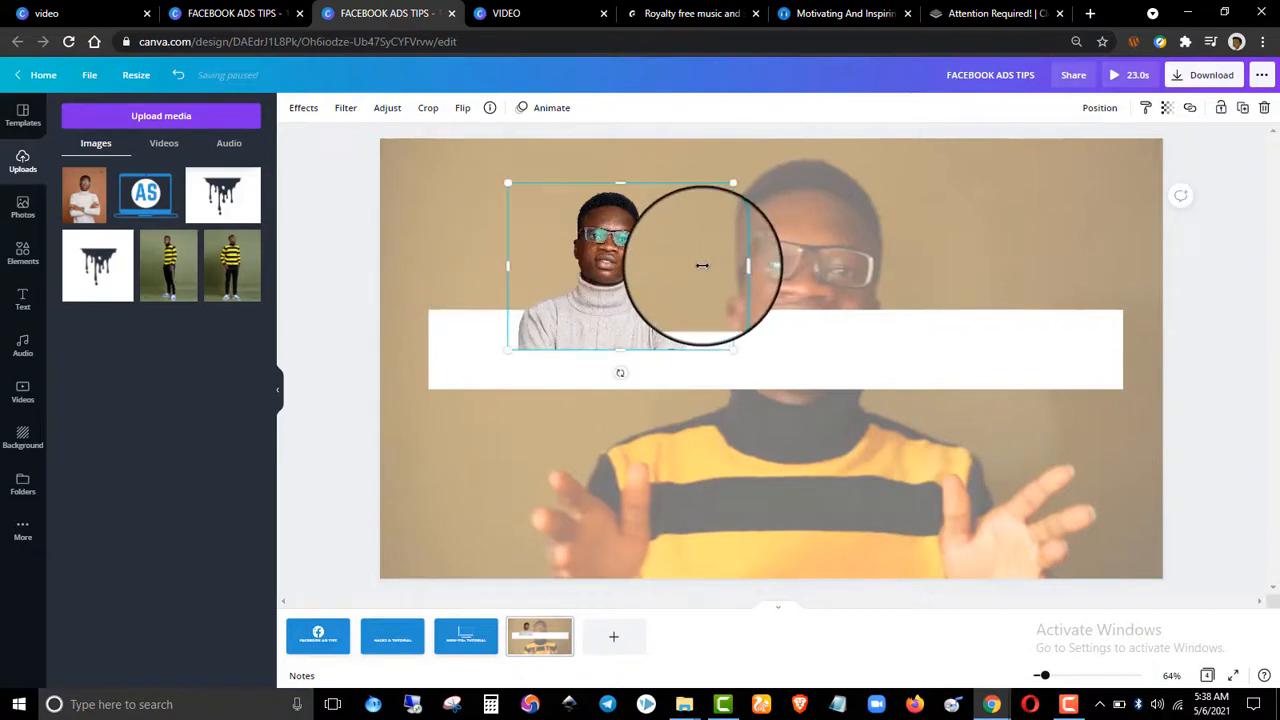
drag(687, 266, 586, 371)
click(311, 204)
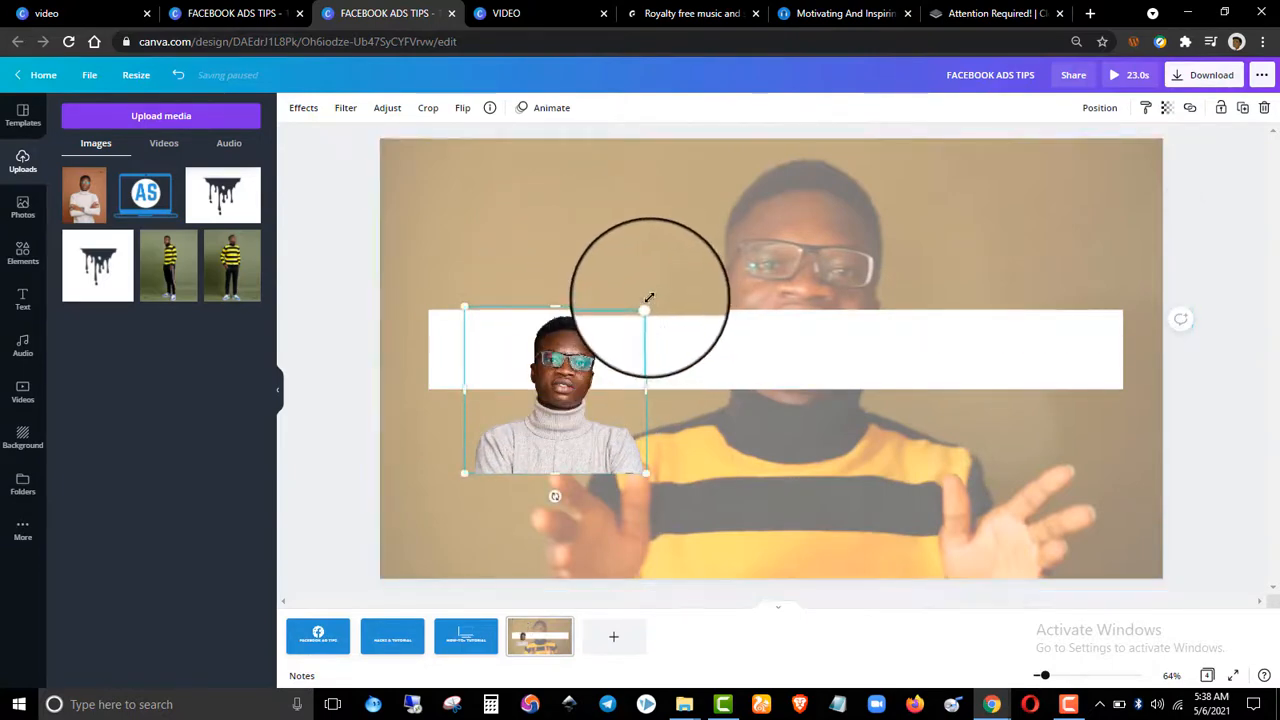
Shrink the cropped portrait to about the white banner's height and place it at the banner's left end.
drag(646, 308, 560, 376)
drag(519, 430, 583, 271)
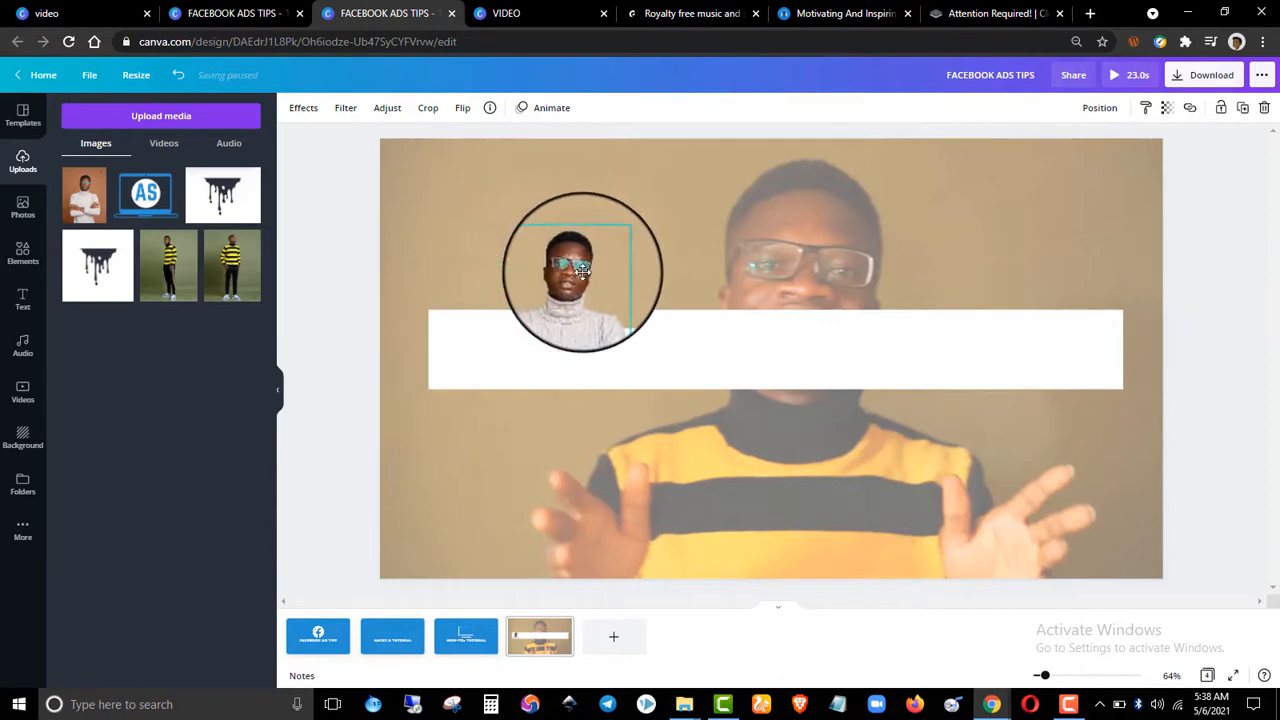
click(358, 276)
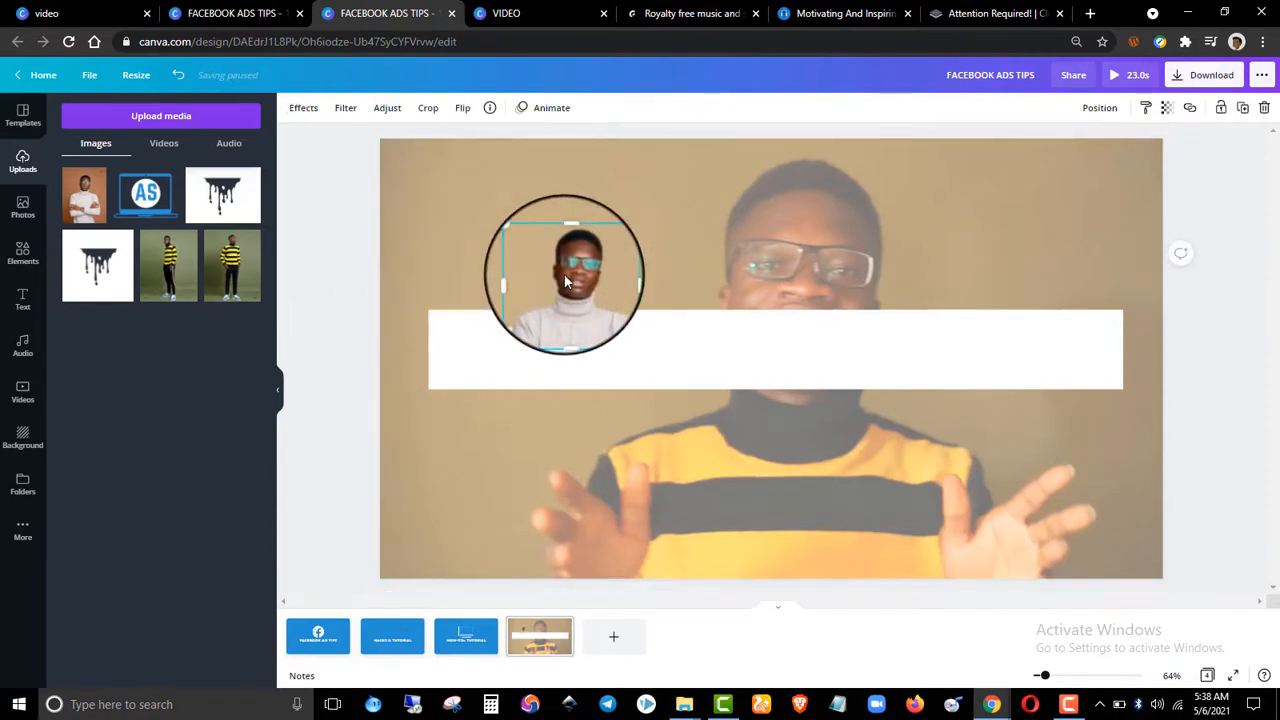
drag(614, 316, 830, 479)
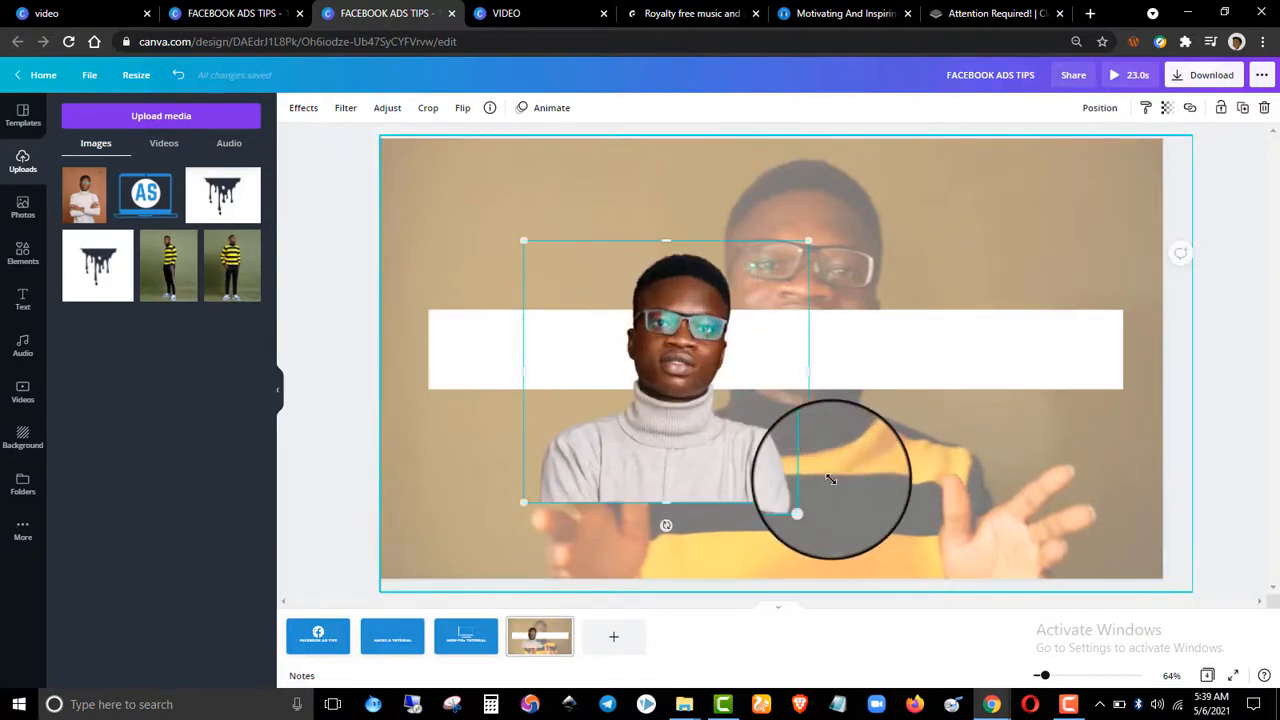
key(ctrl+z)
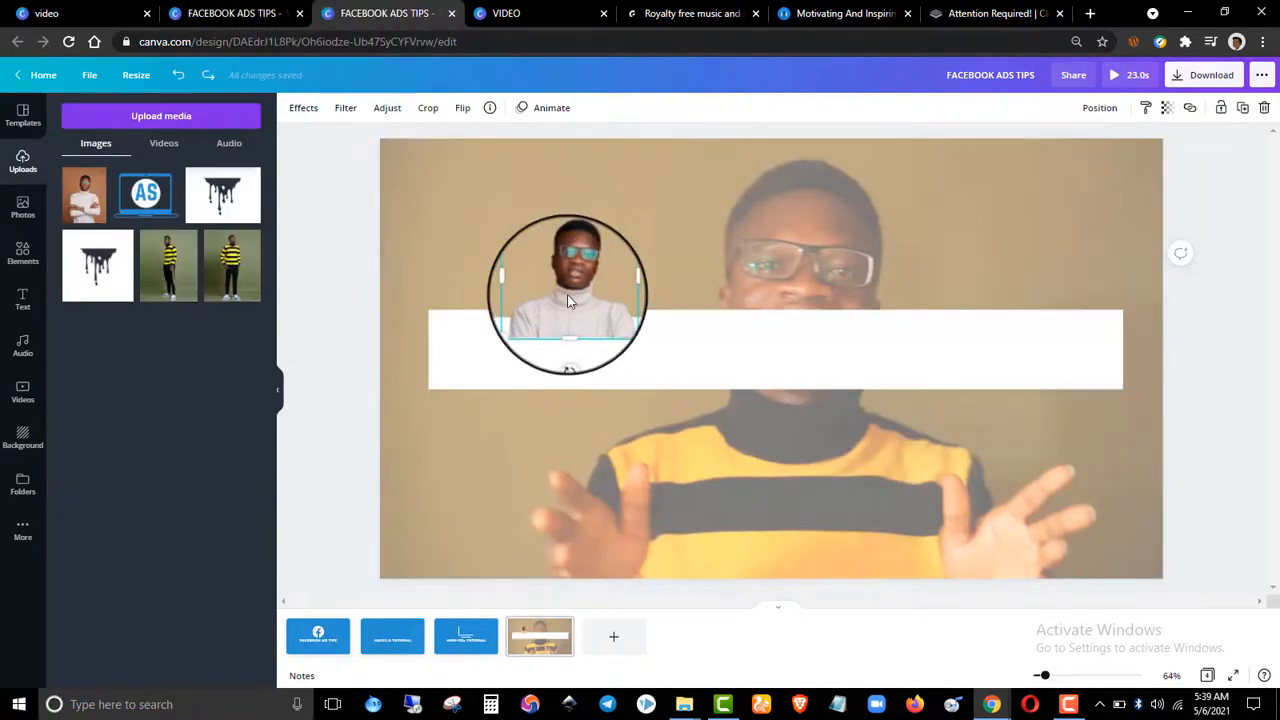
drag(567, 294, 474, 358)
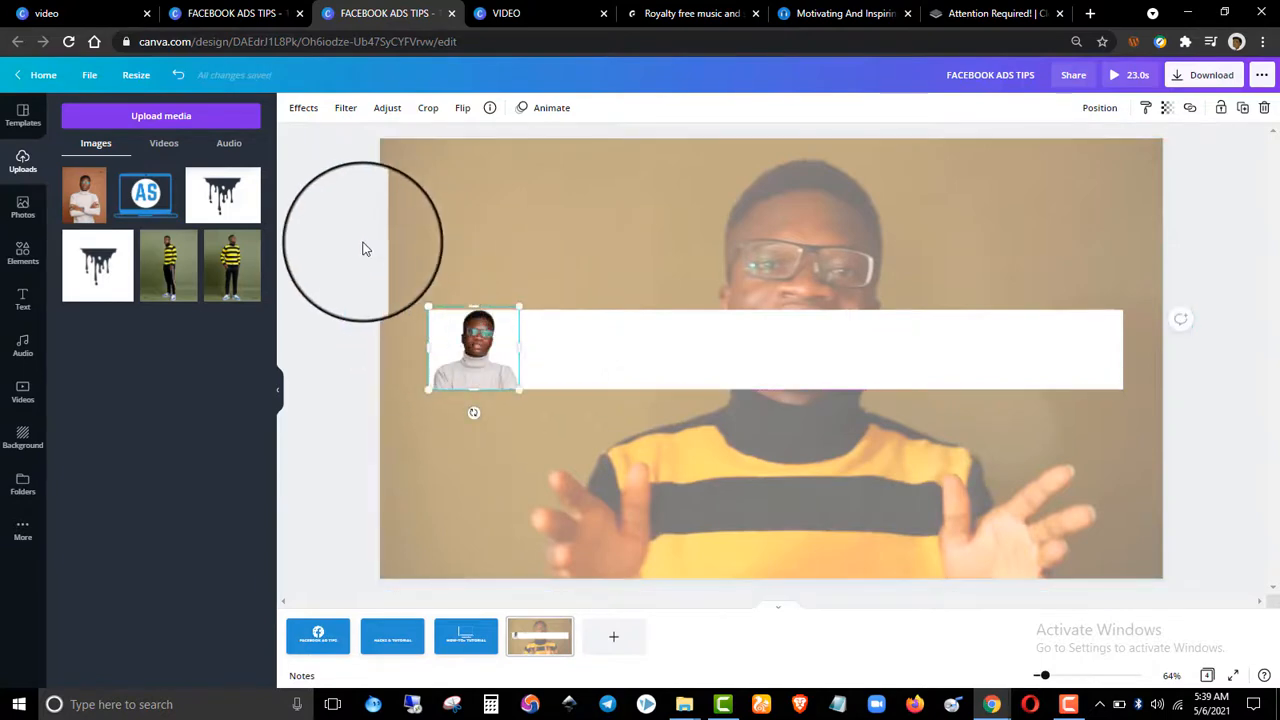
Copy the "LEARN, IMPLEMENT, GROW" title from the example design's banner and paste it onto the fourth page.
click(240, 13)
click(730, 370)
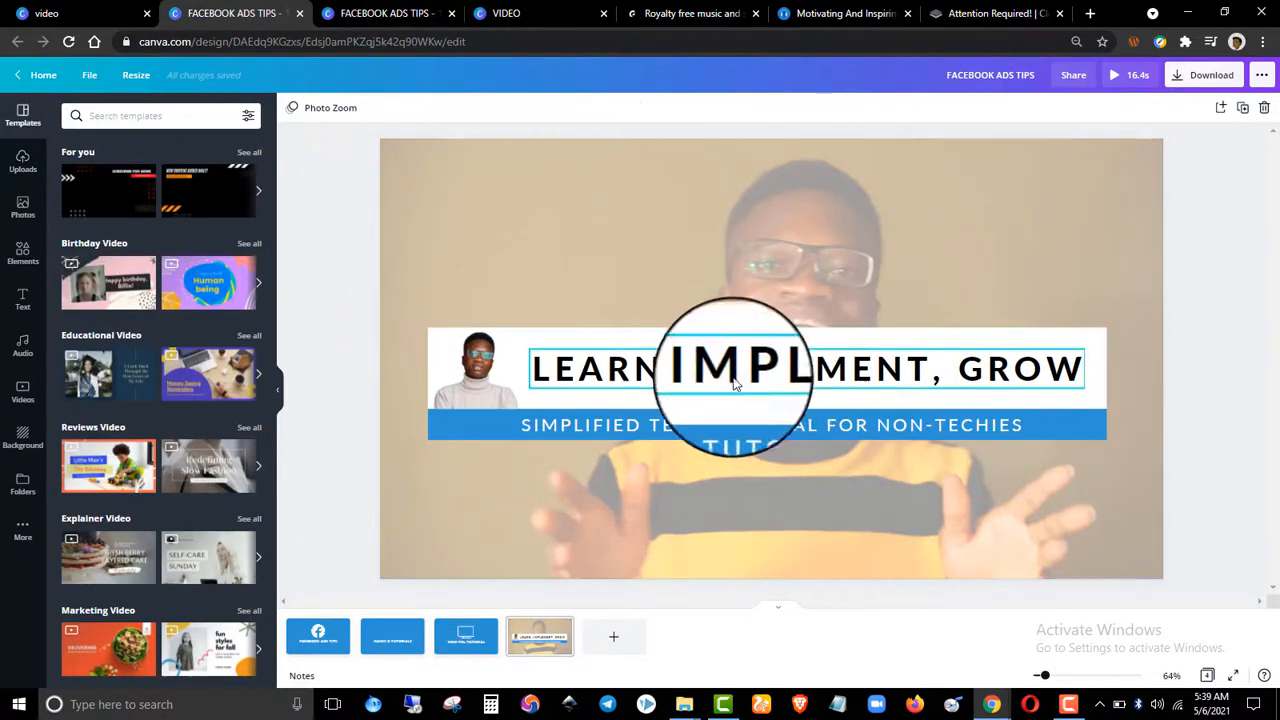
right_click(722, 372)
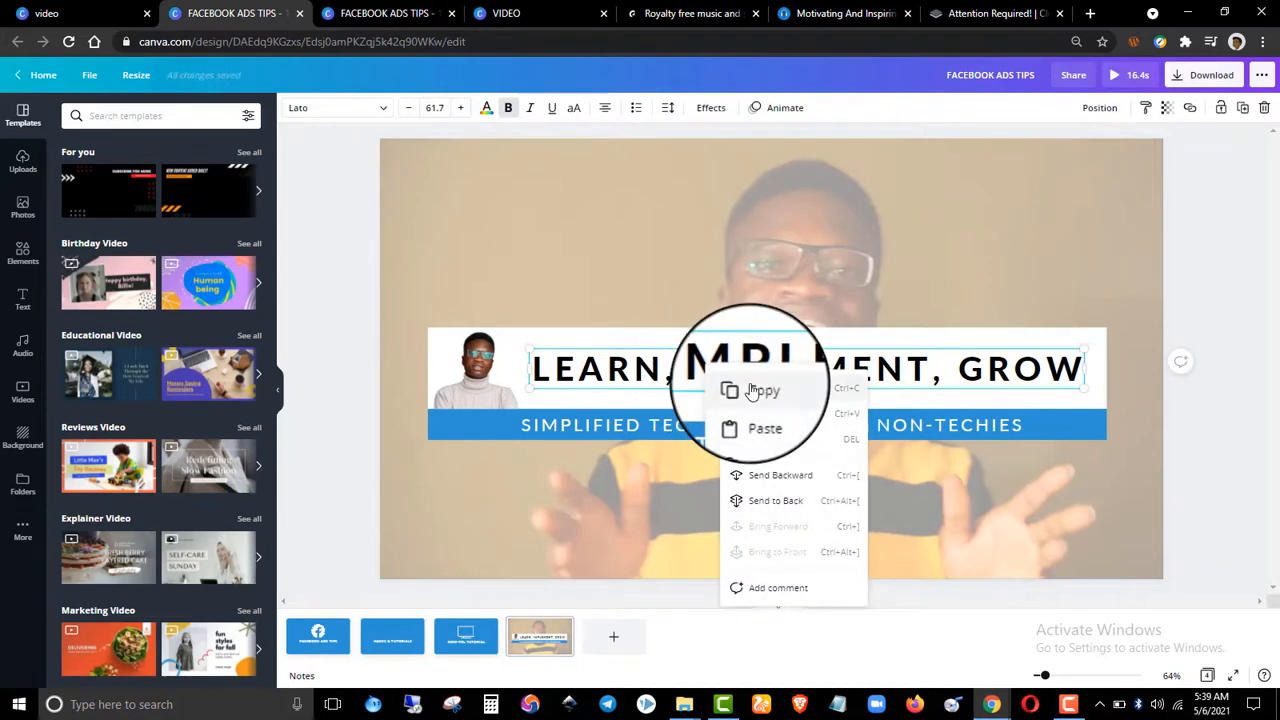
click(745, 385)
click(313, 13)
click(592, 336)
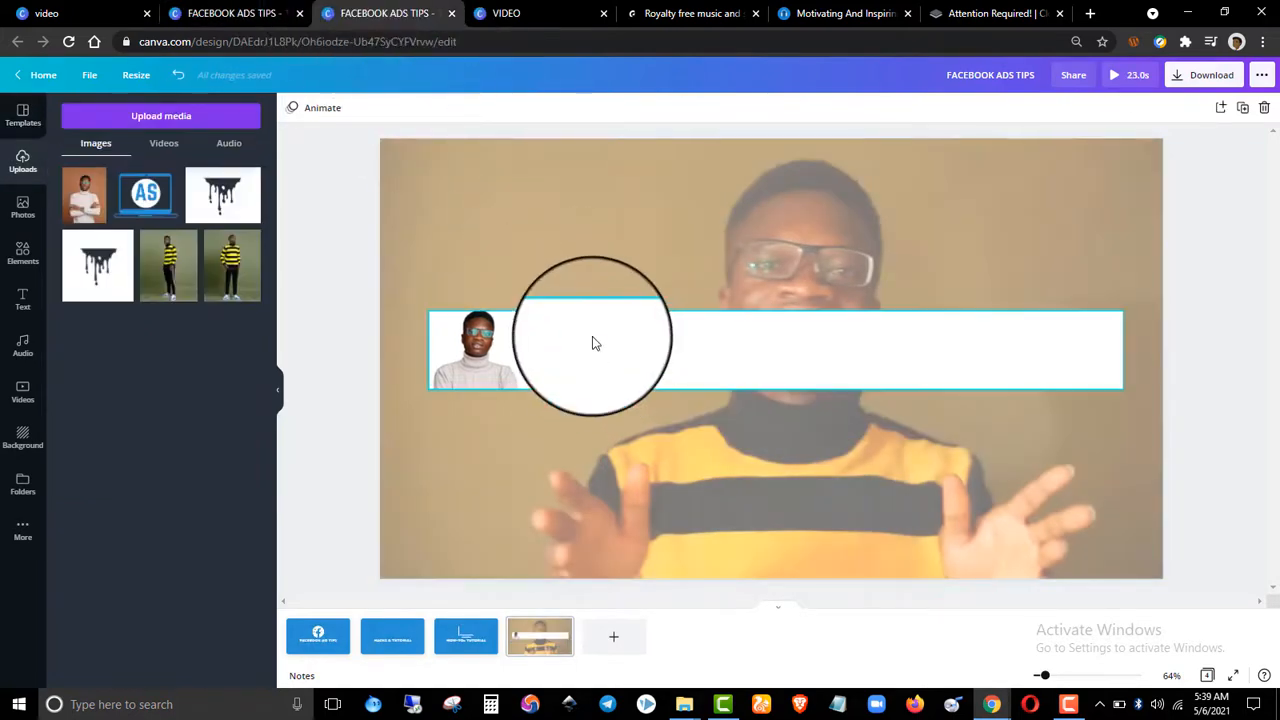
right_click(592, 336)
click(651, 386)
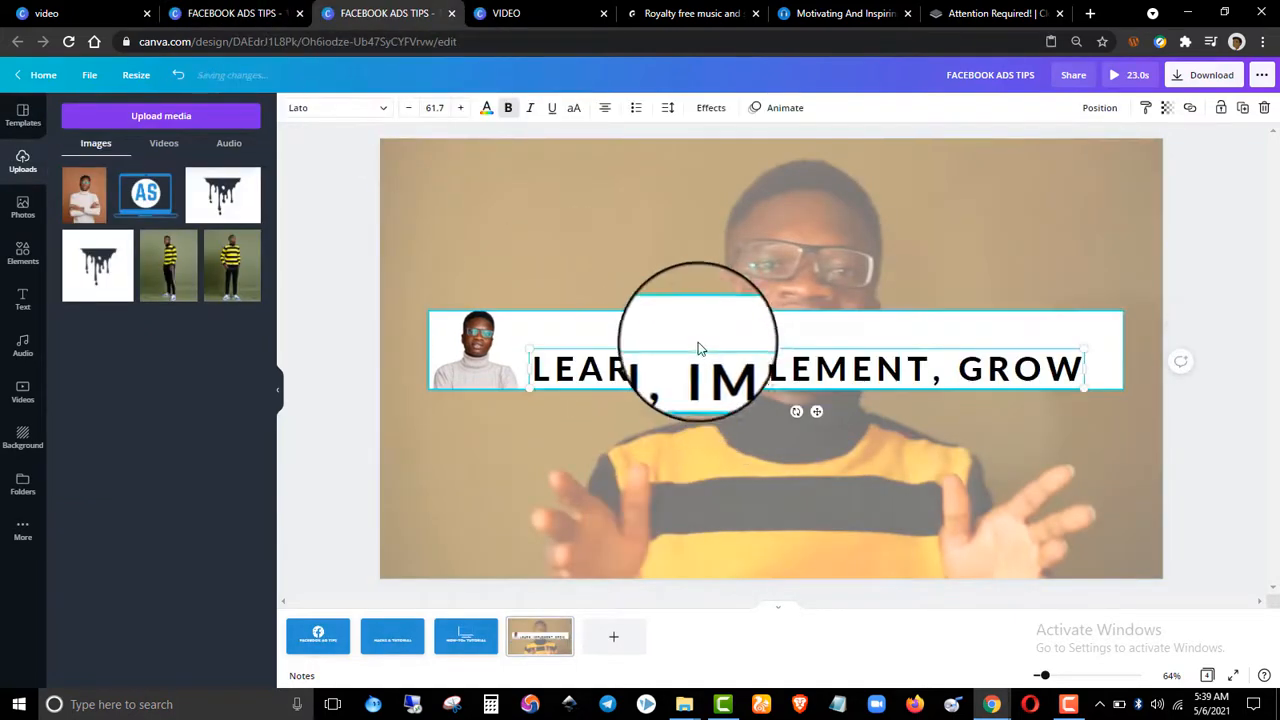
Enlarge the pasted title to font size 65.2 and centre it vertically in the white banner beside the portrait.
drag(714, 380, 722, 351)
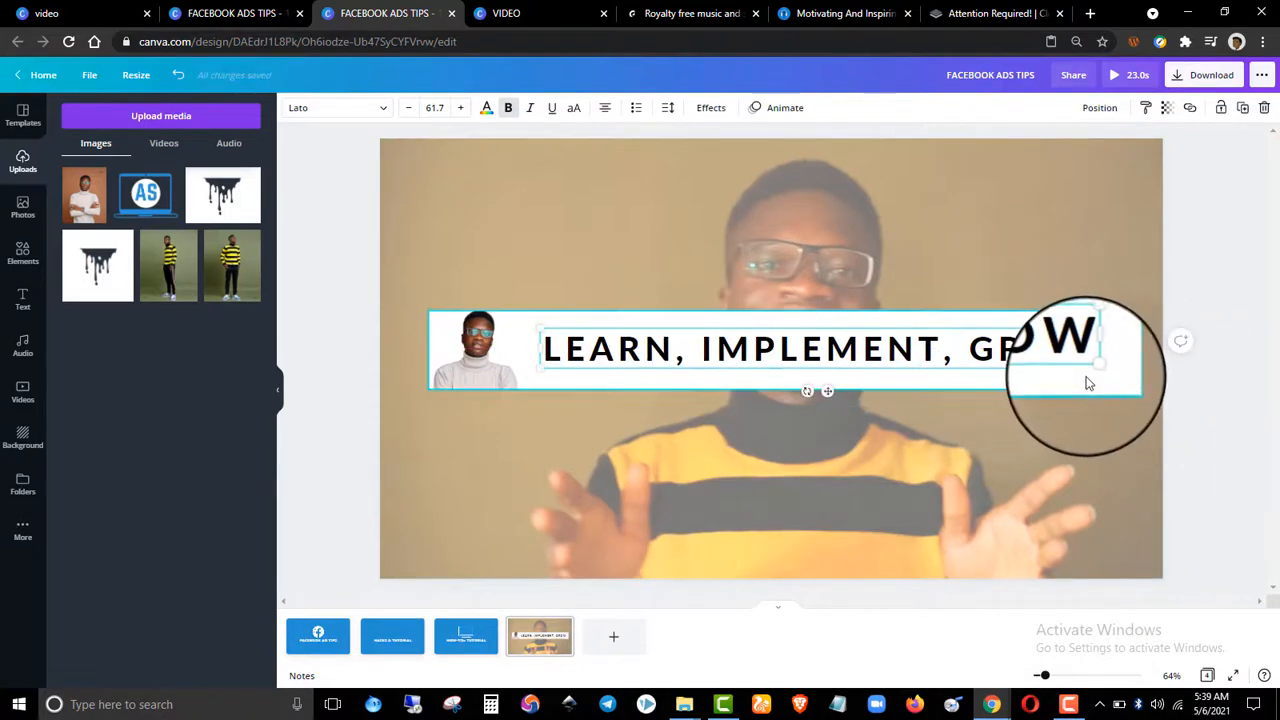
drag(1091, 349, 1117, 378)
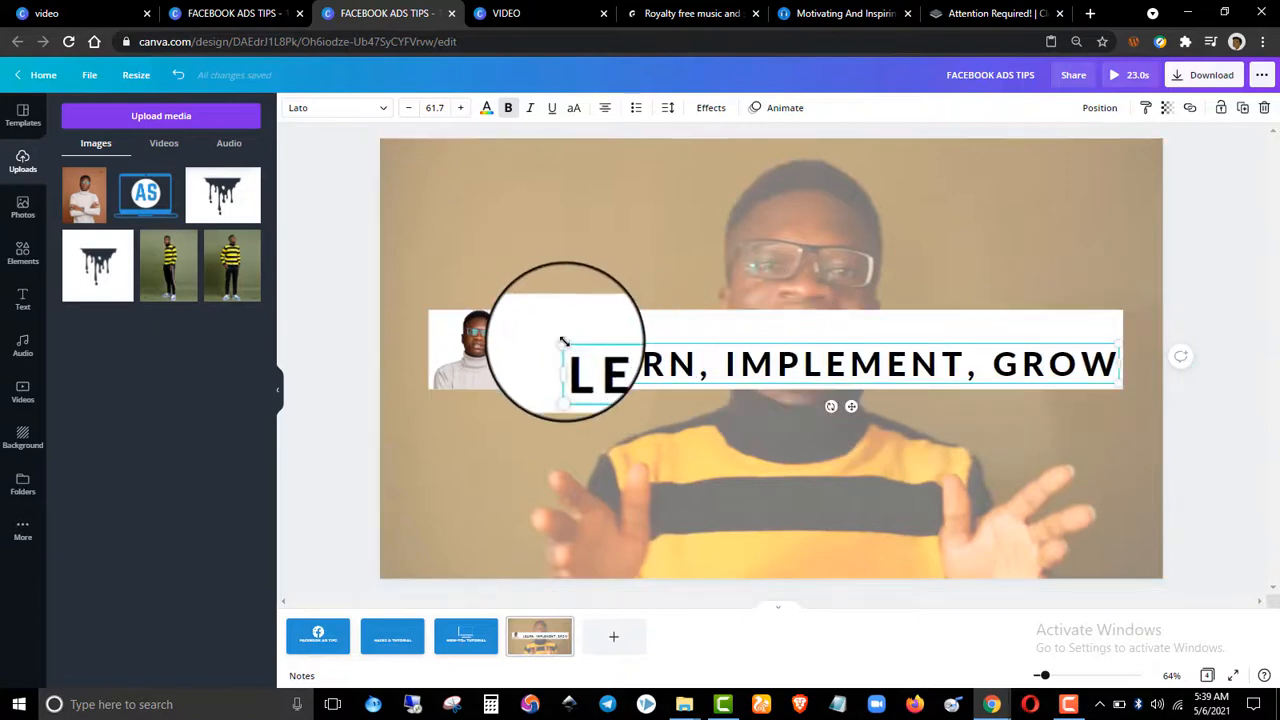
drag(563, 341, 530, 313)
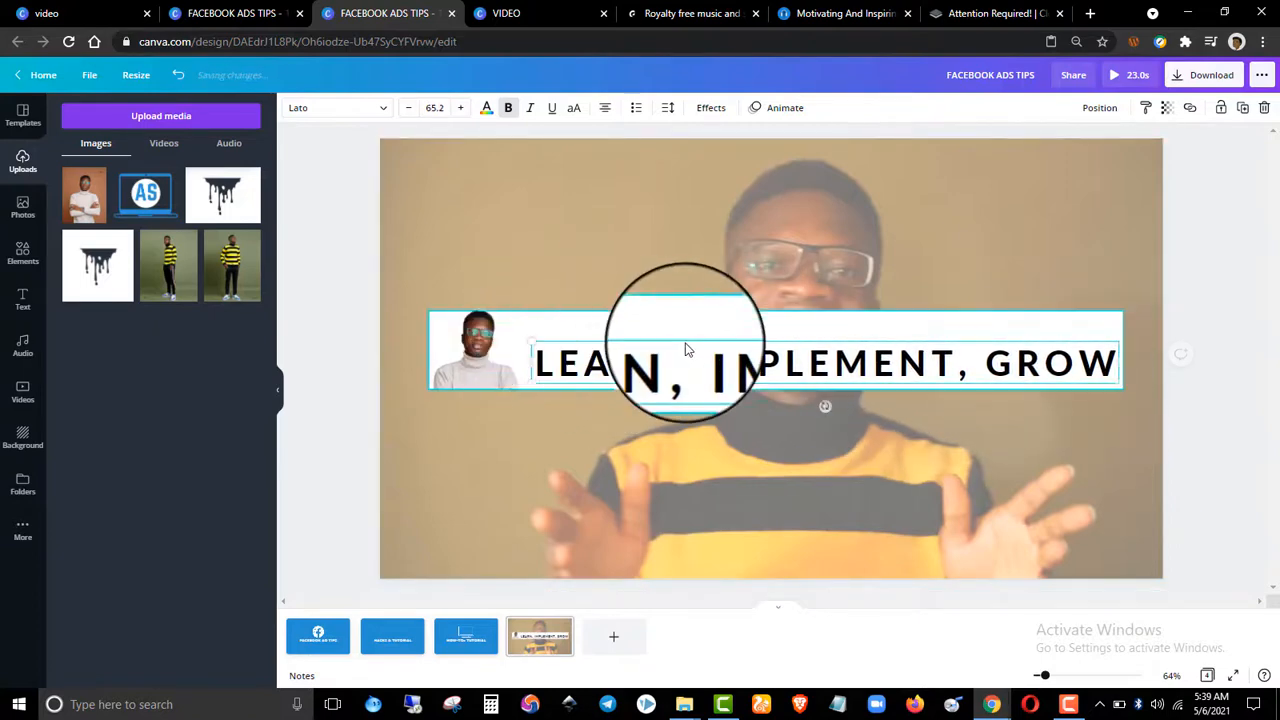
drag(766, 364, 754, 344)
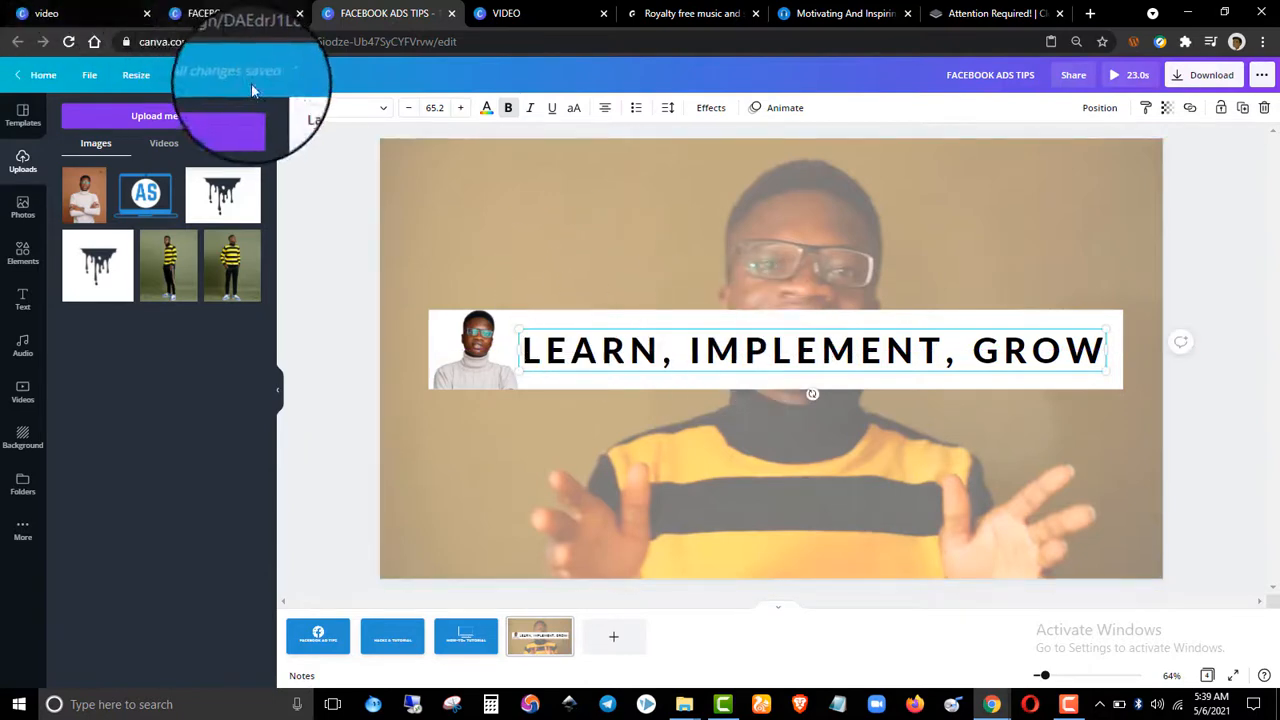
Add a rectangle directly beneath the white banner, match it to the banner's width and reduce it to a thin strip.
click(235, 14)
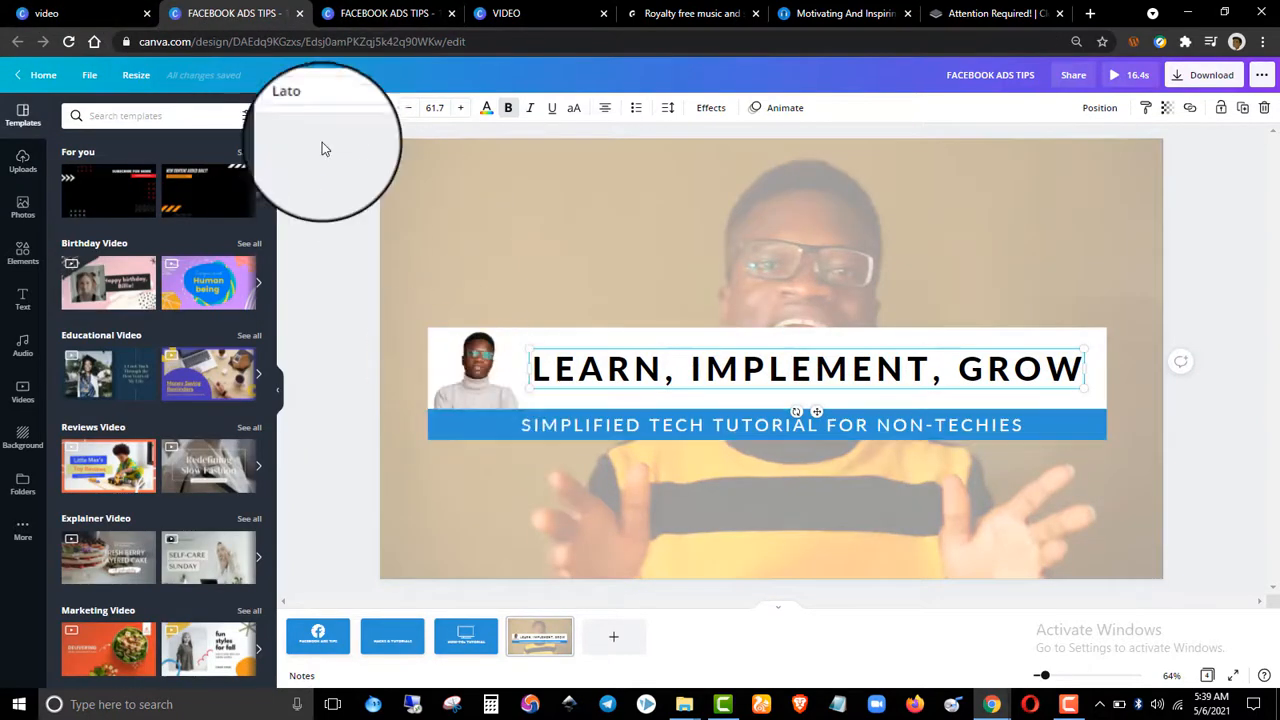
click(388, 14)
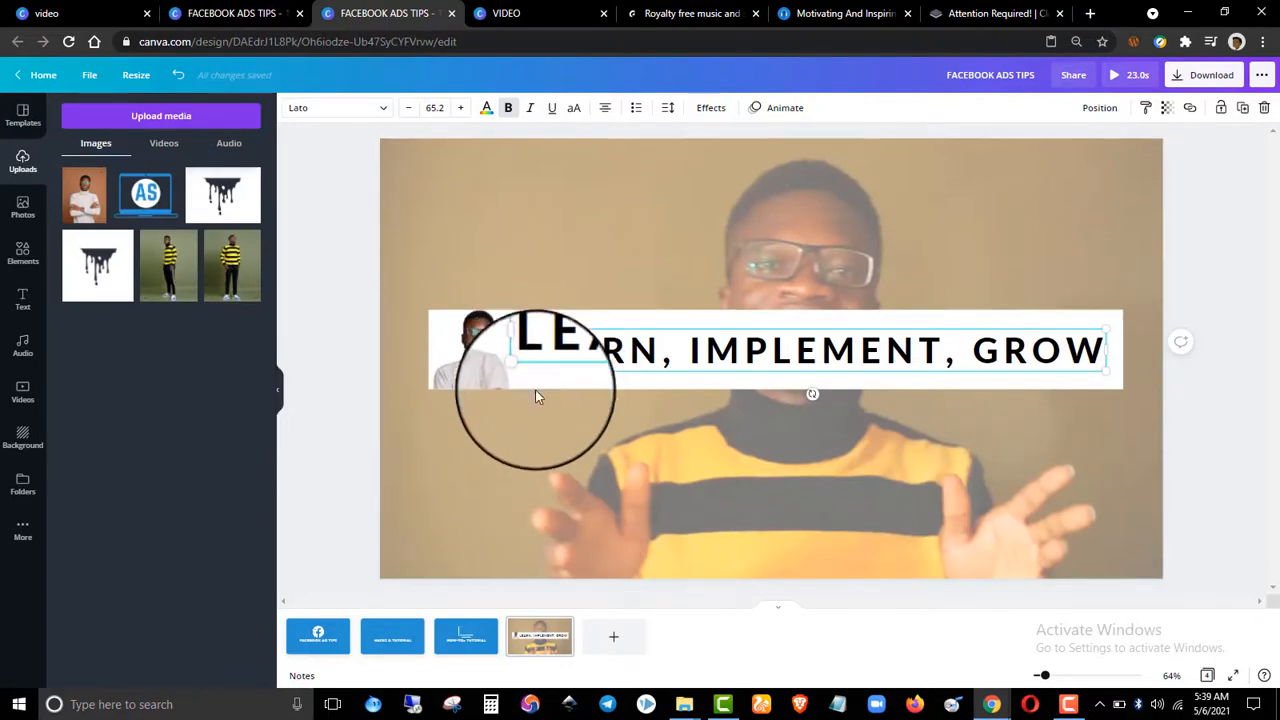
click(535, 395)
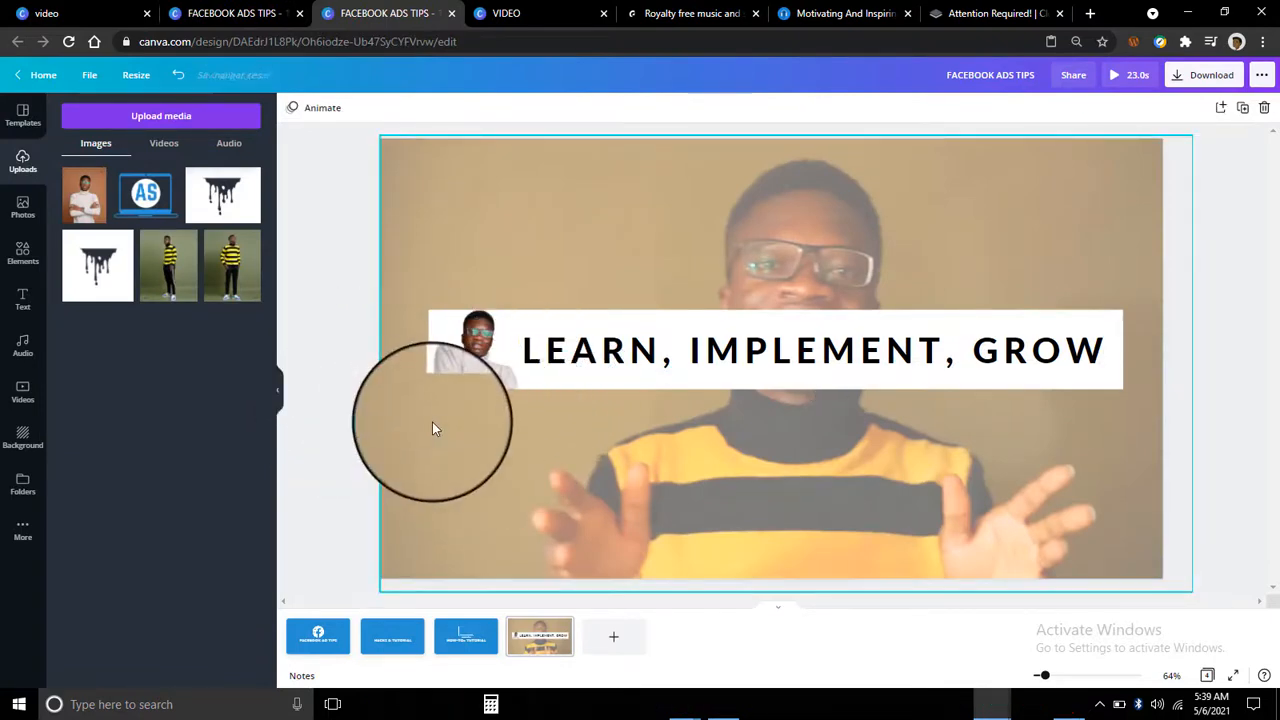
click(433, 428)
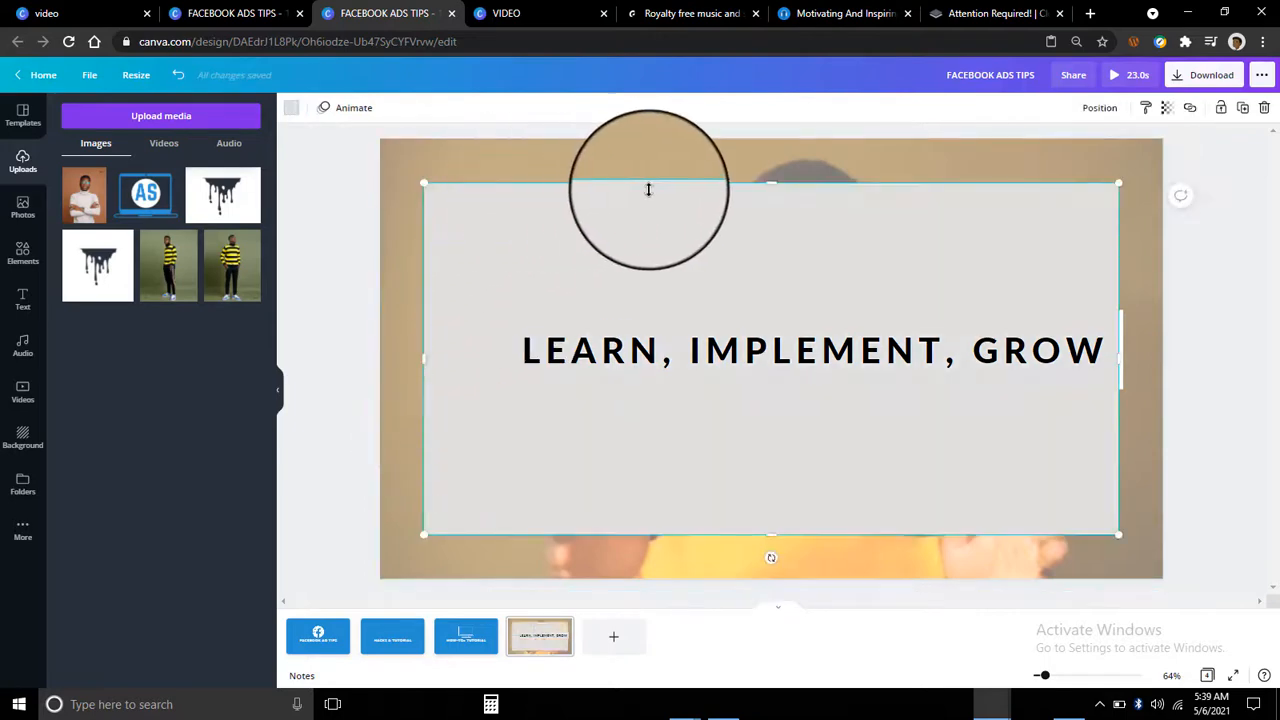
drag(771, 184, 770, 395)
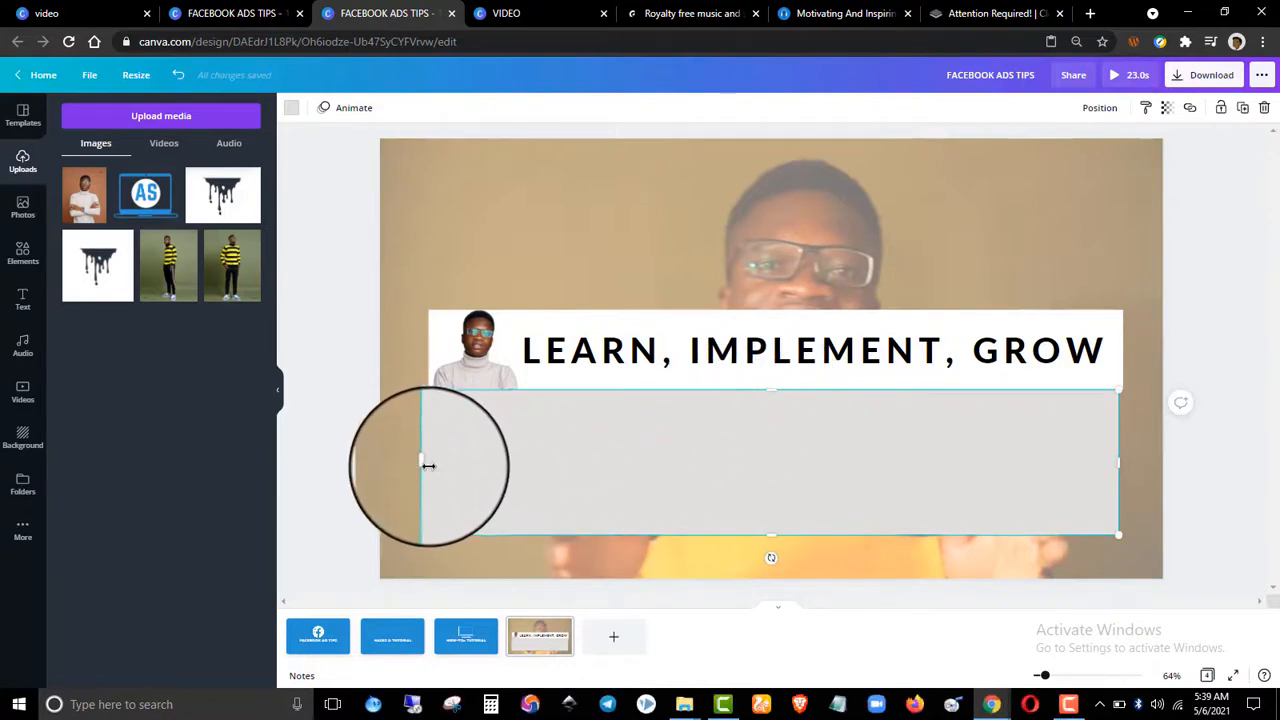
drag(430, 463, 428, 463)
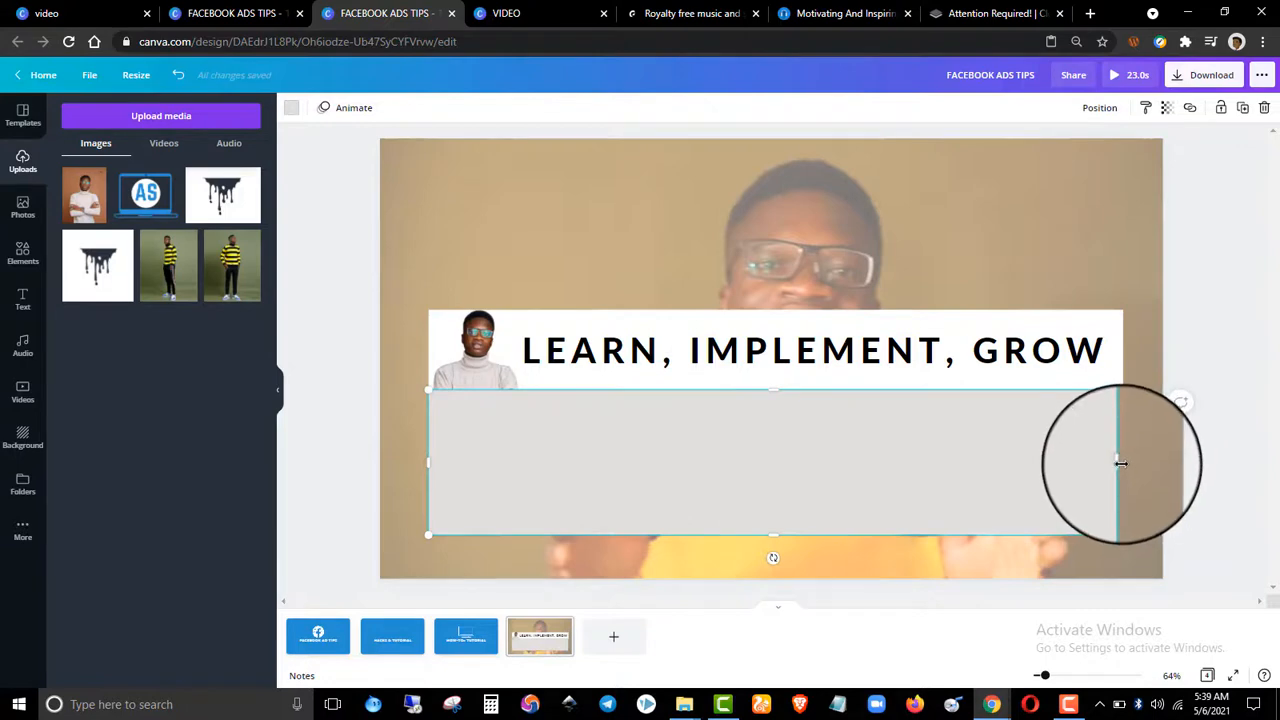
drag(1125, 467, 1123, 467)
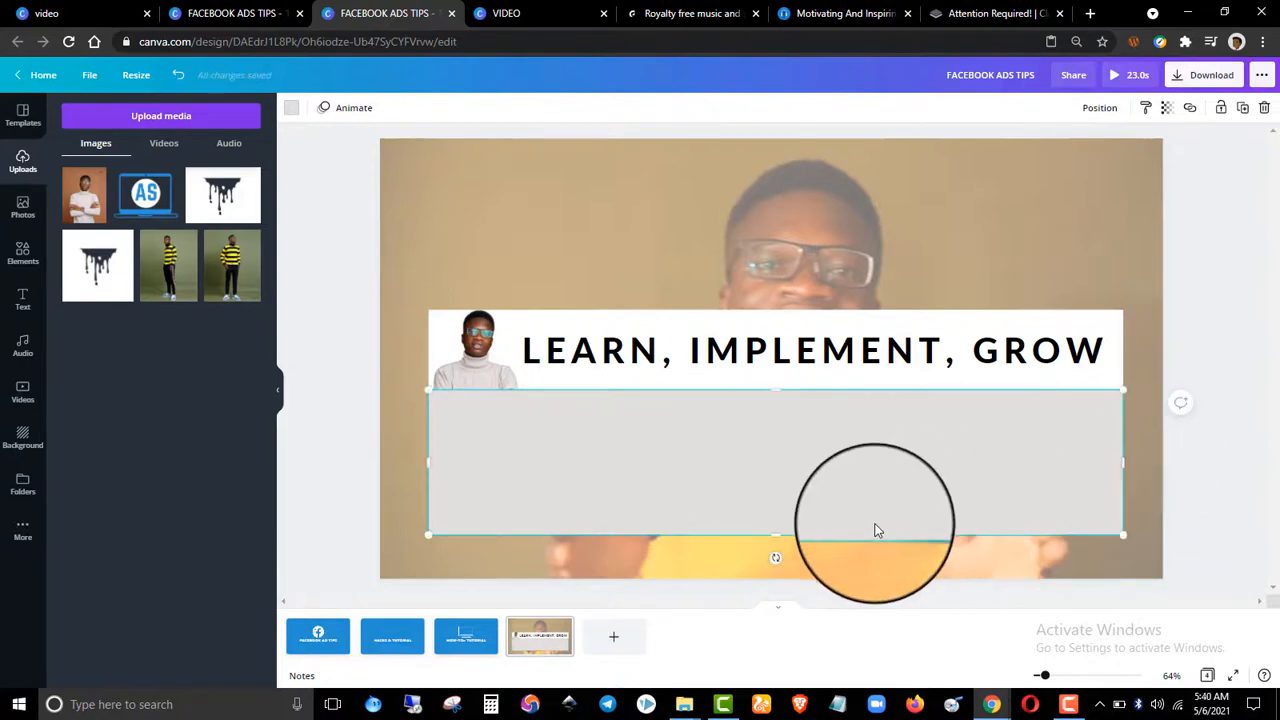
drag(778, 538, 739, 409)
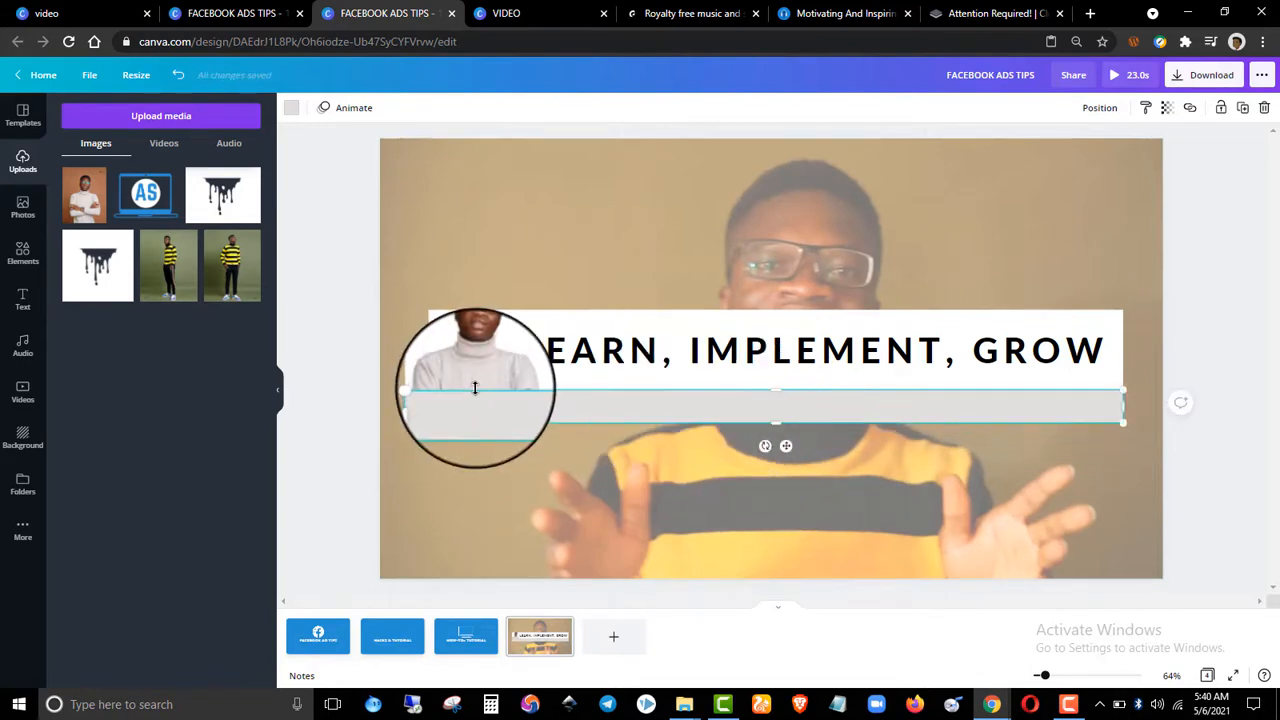
click(345, 384)
click(585, 414)
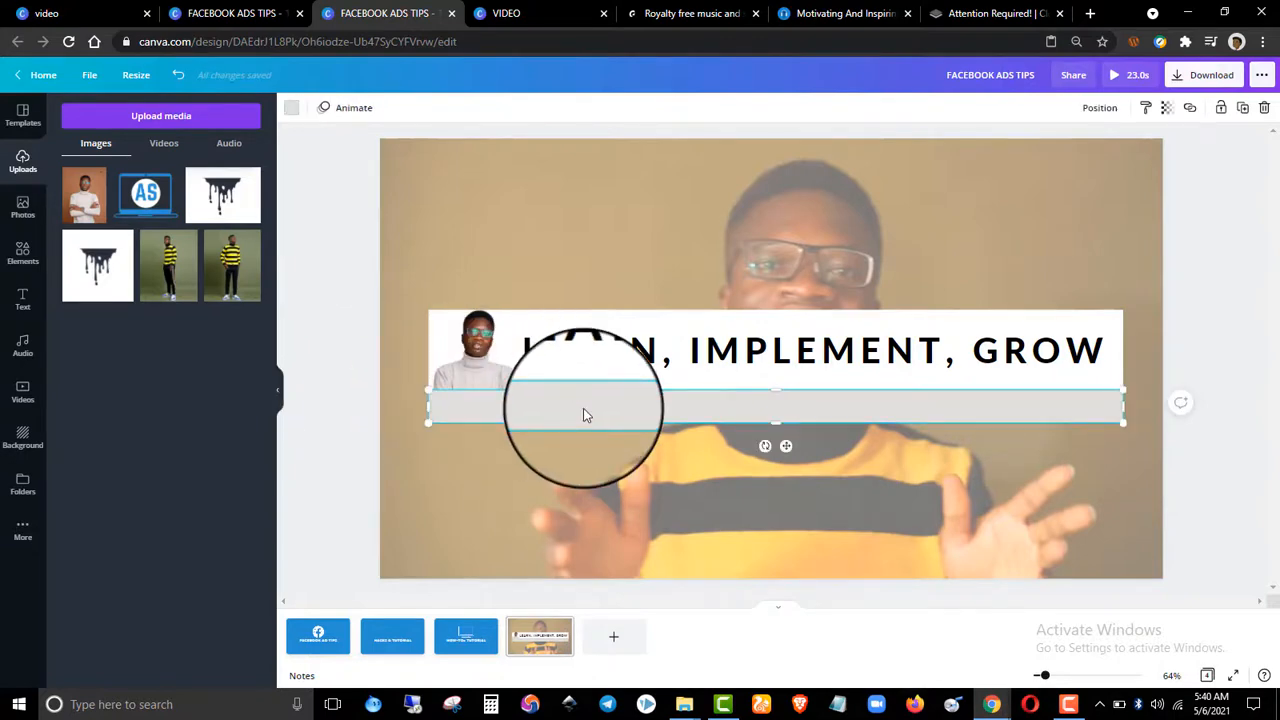
click(375, 358)
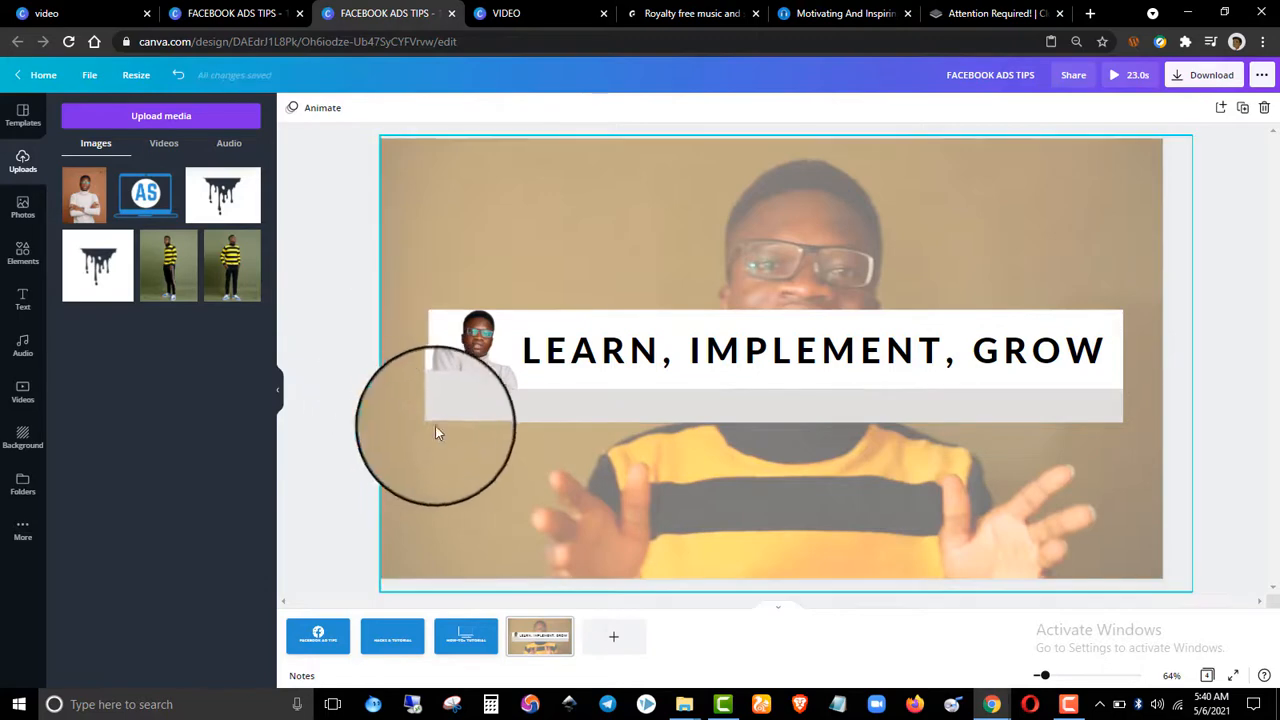
Copy the "SIMPLIFIED TECH TUTORIAL FOR NON-TECHIES" subtitle from the example design and return to the design being edited.
click(183, 10)
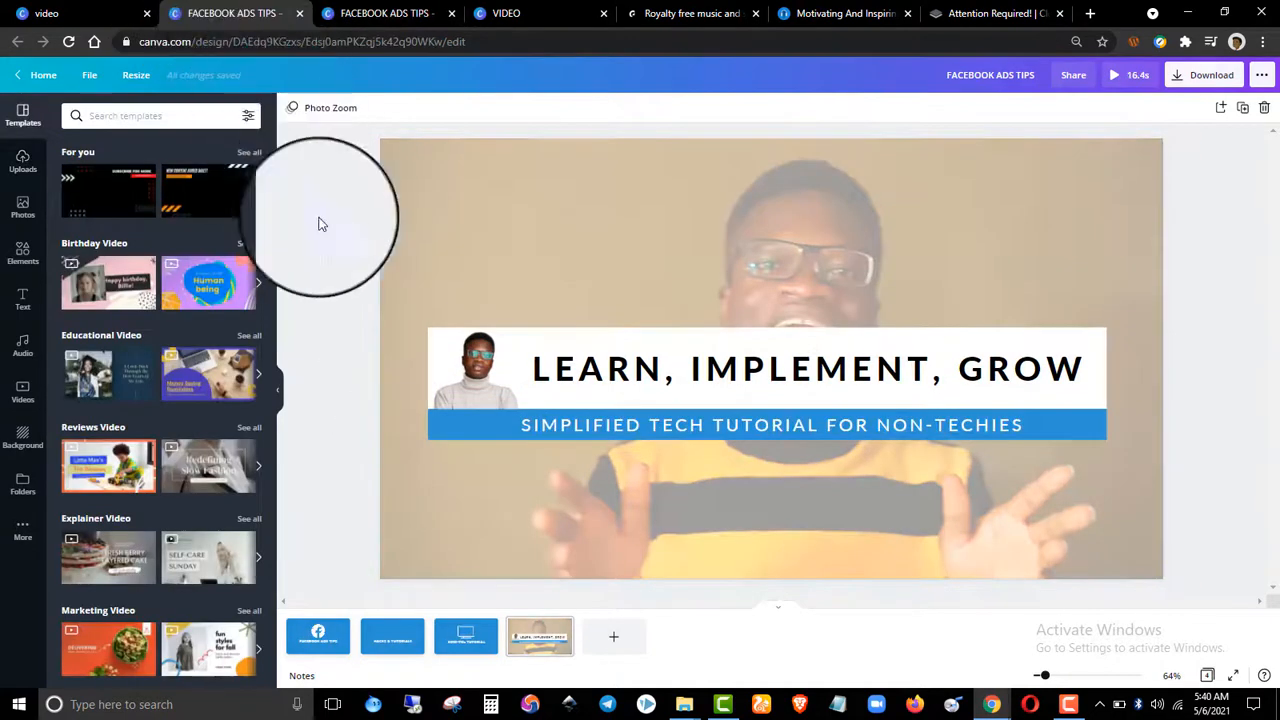
right_click(560, 428)
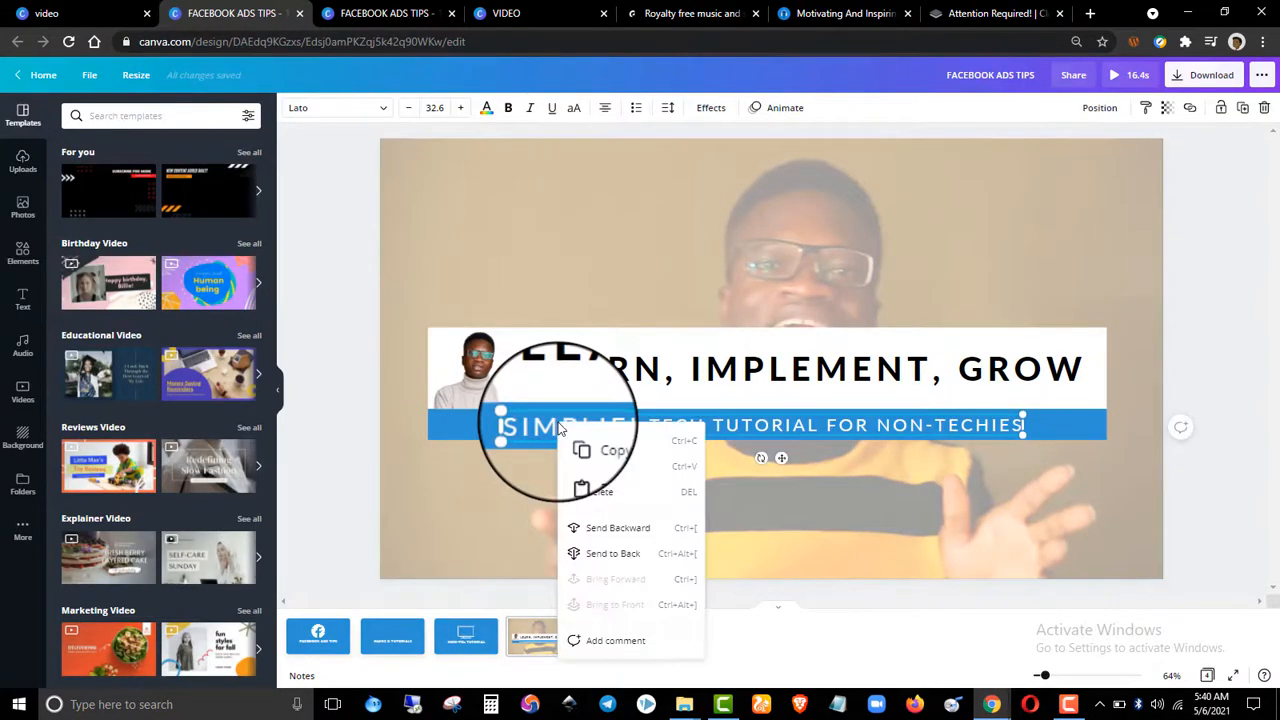
click(590, 445)
click(405, 8)
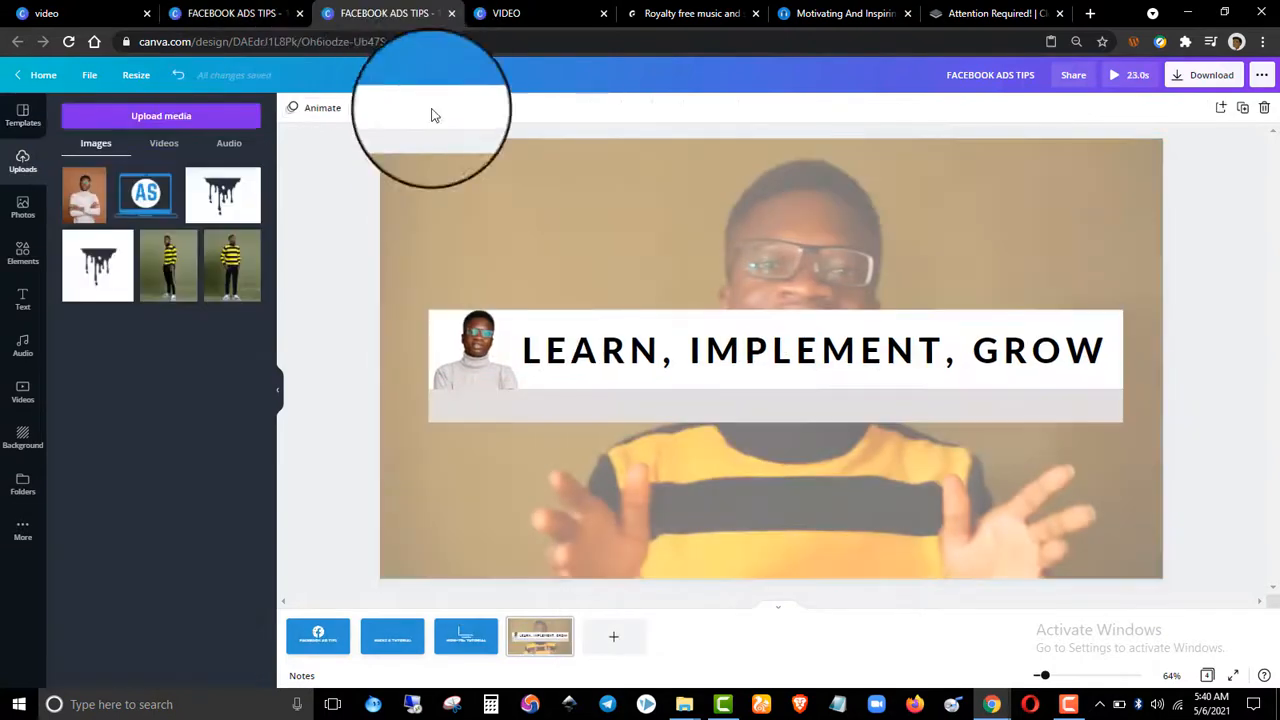
Recolour the grey strip beneath the banner with the blue from the document colors.
key(ctrl+v)
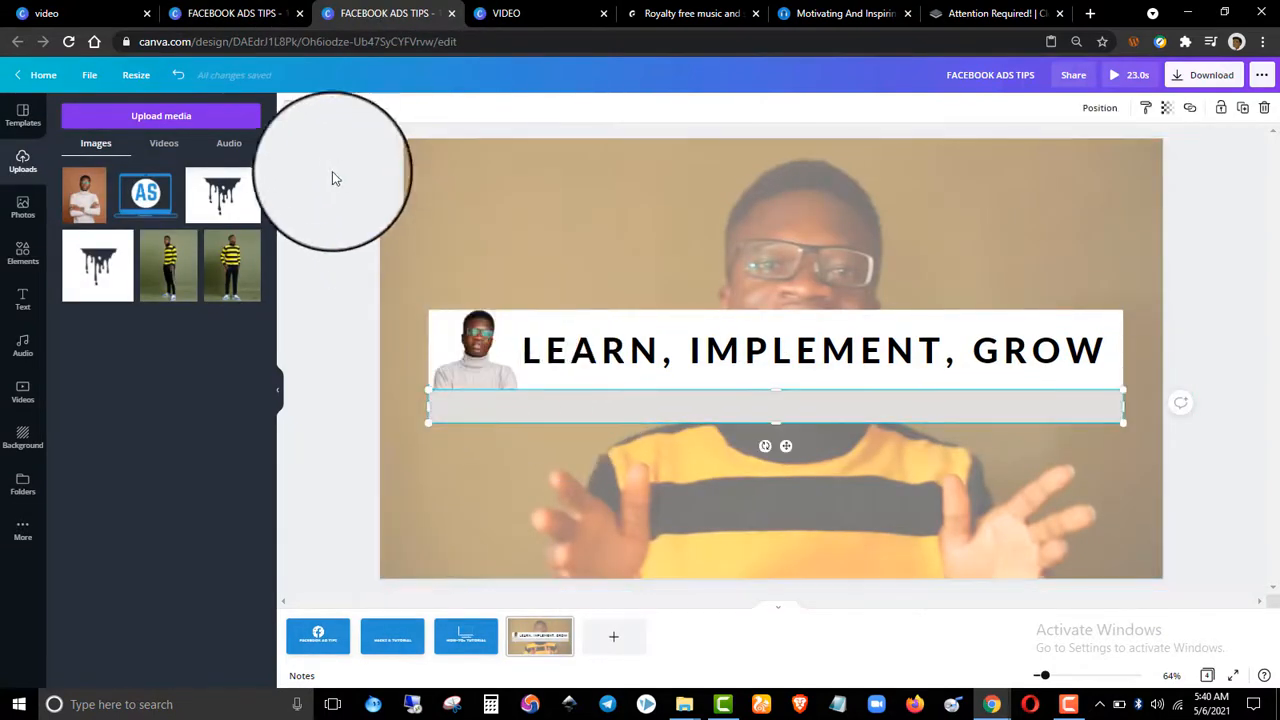
click(290, 107)
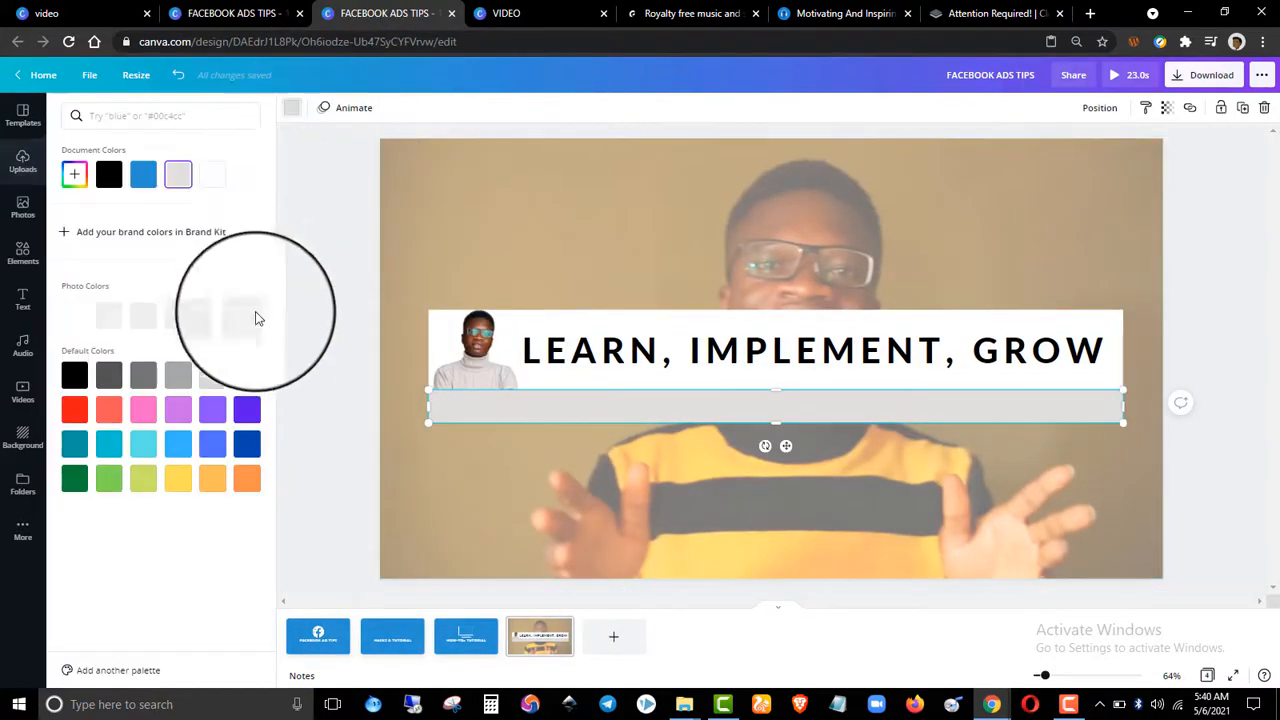
click(145, 175)
click(337, 312)
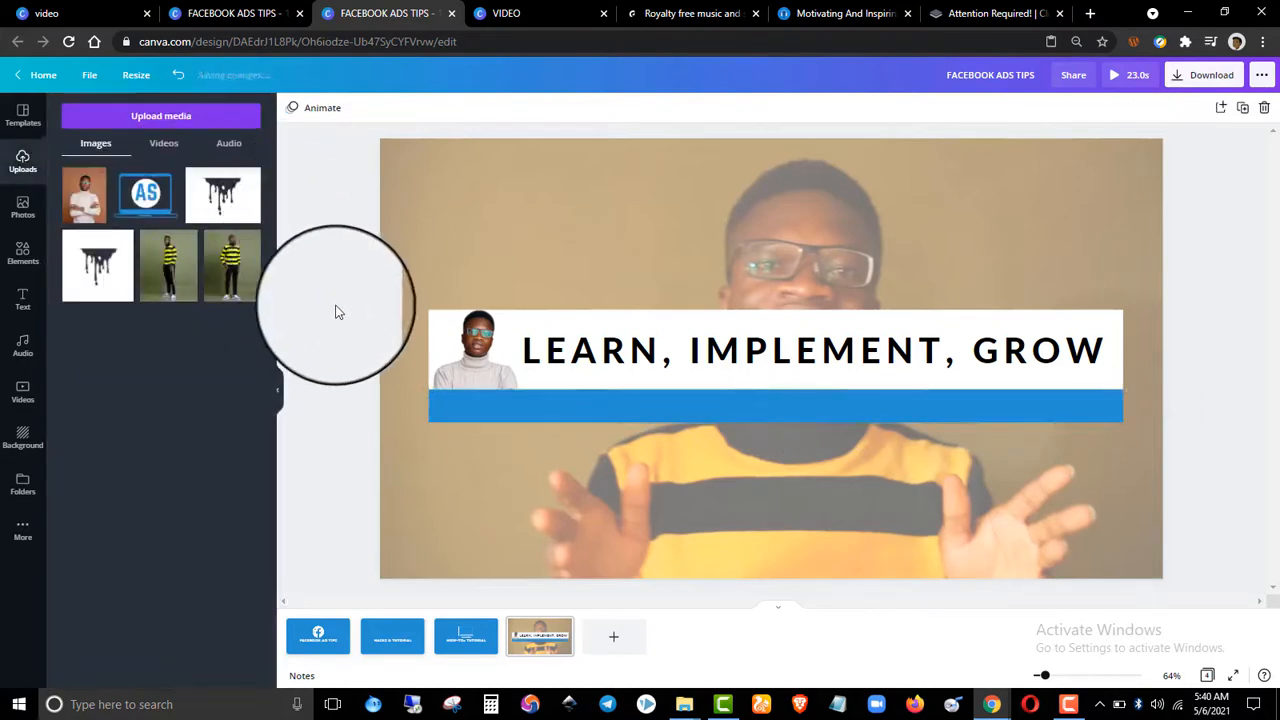
Paste the copied subtitle onto the fourth page and centre it vertically within the blue strip.
click(458, 414)
right_click(462, 412)
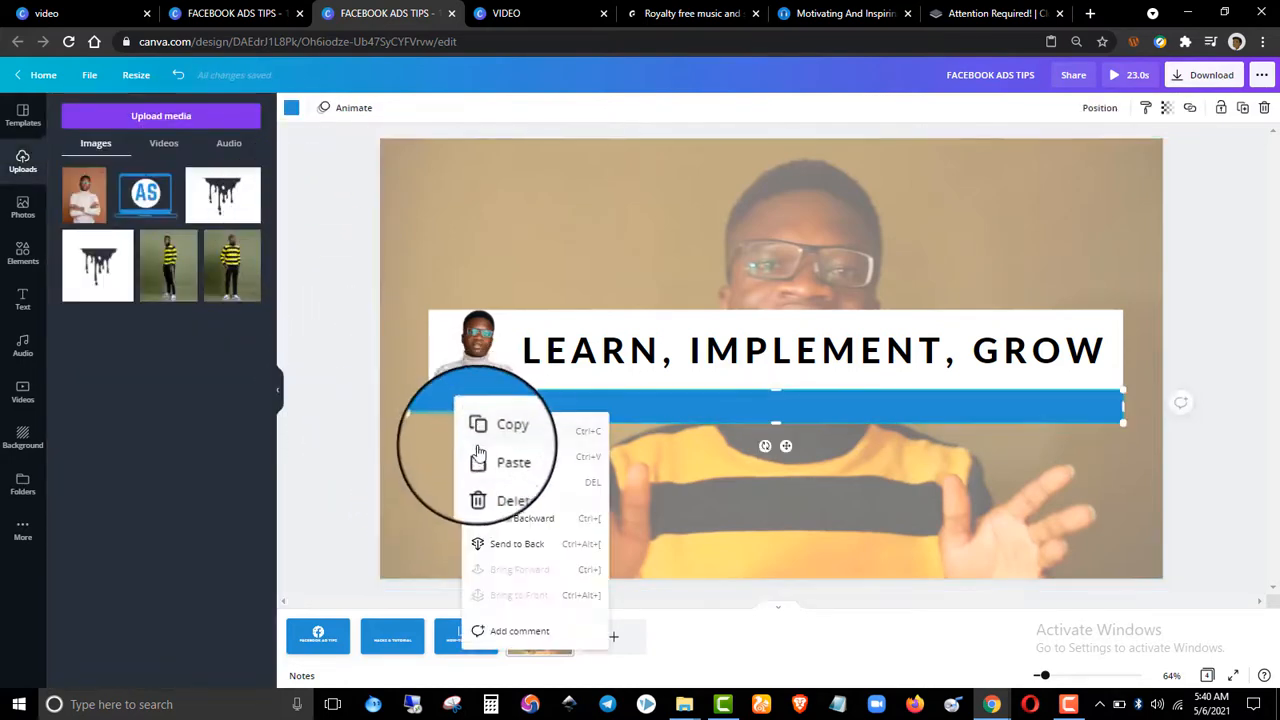
click(480, 458)
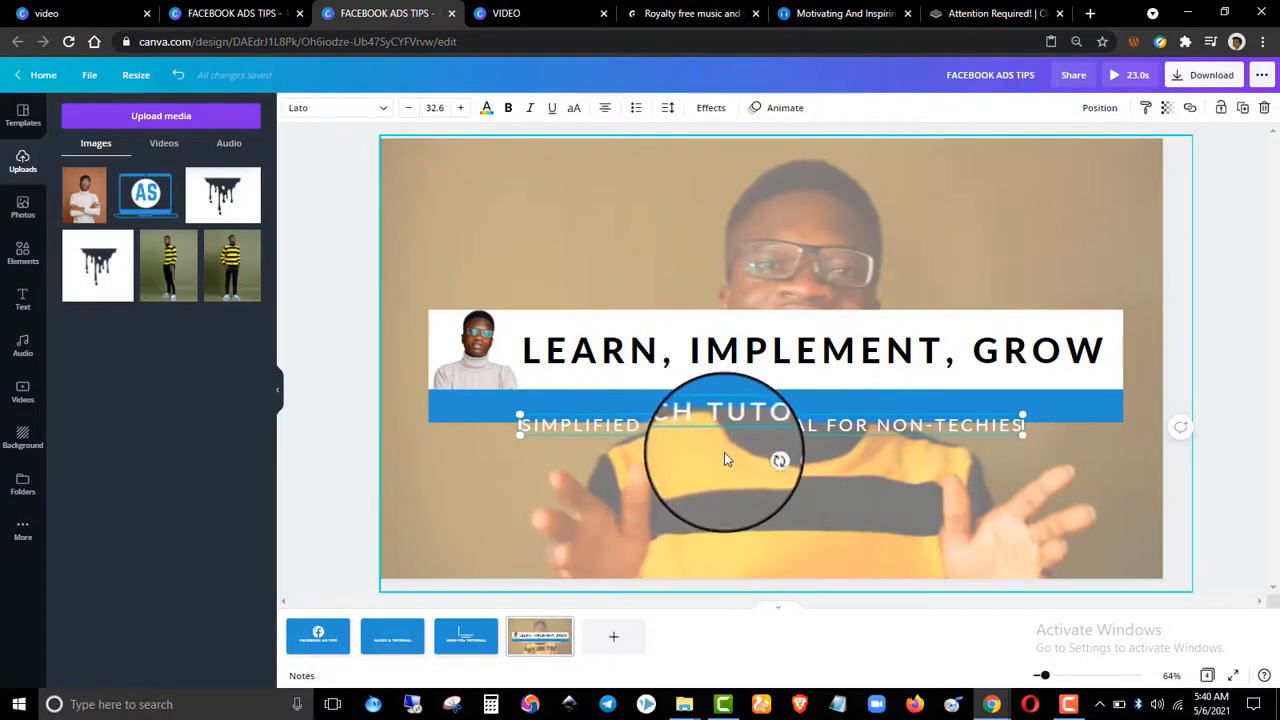
drag(788, 452, 783, 440)
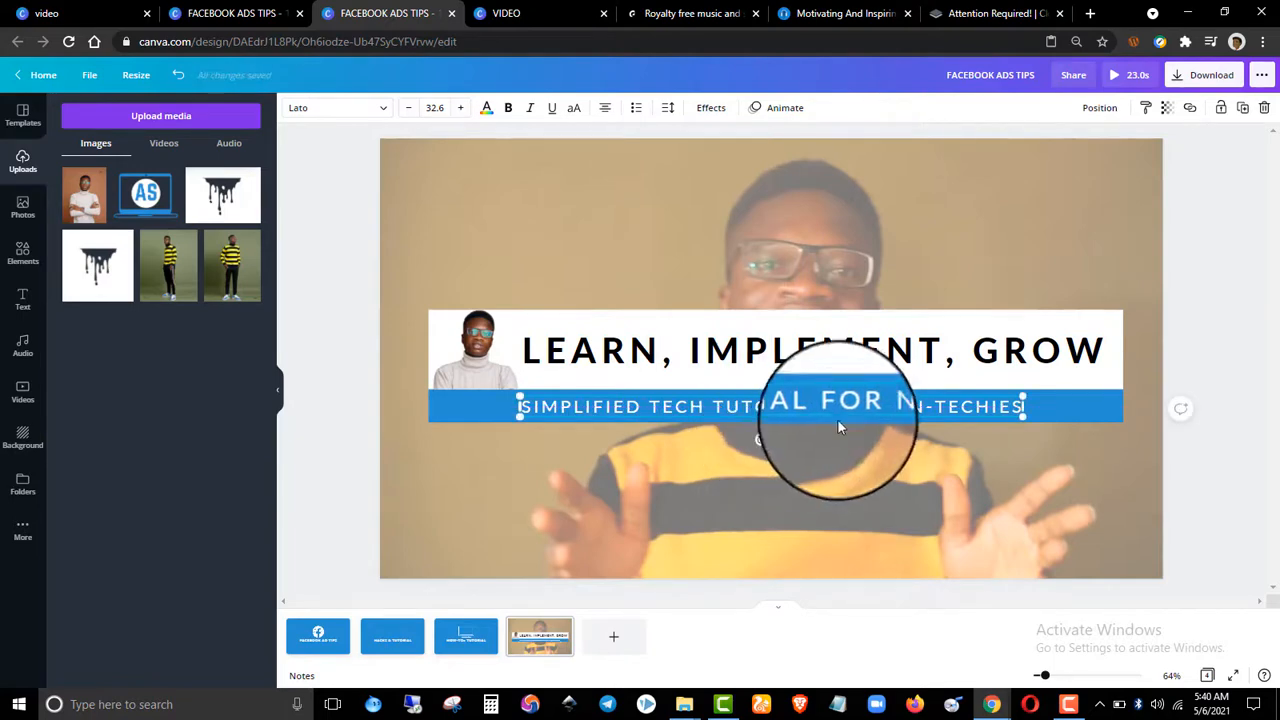
click(365, 313)
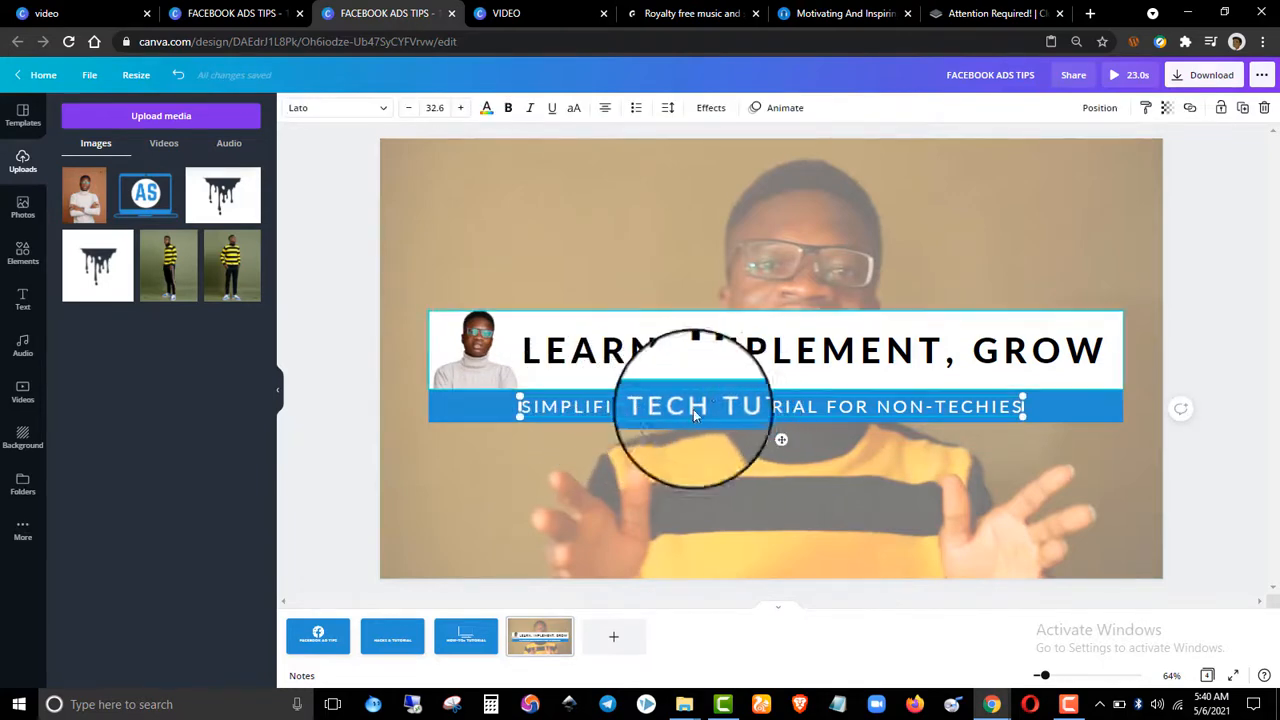
click(375, 306)
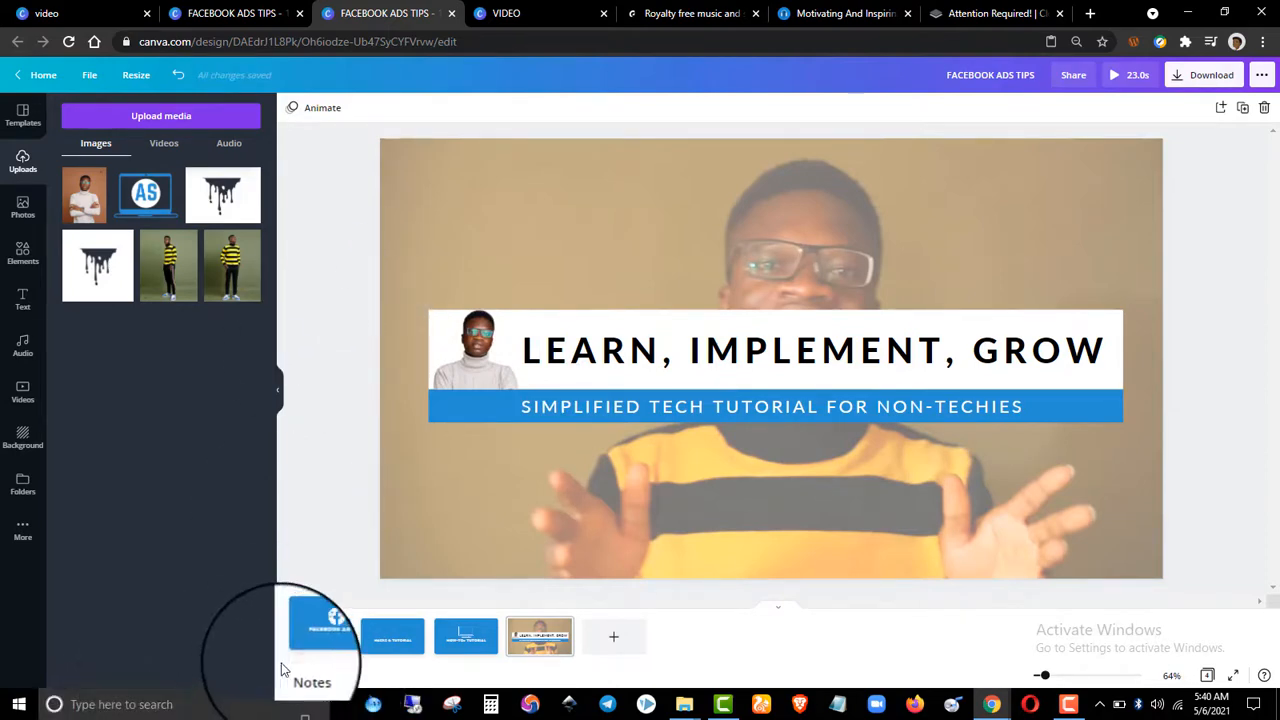
Set the timing of the first page, "FACEBOOK AD TIPS", to 3.0 seconds.
click(307, 650)
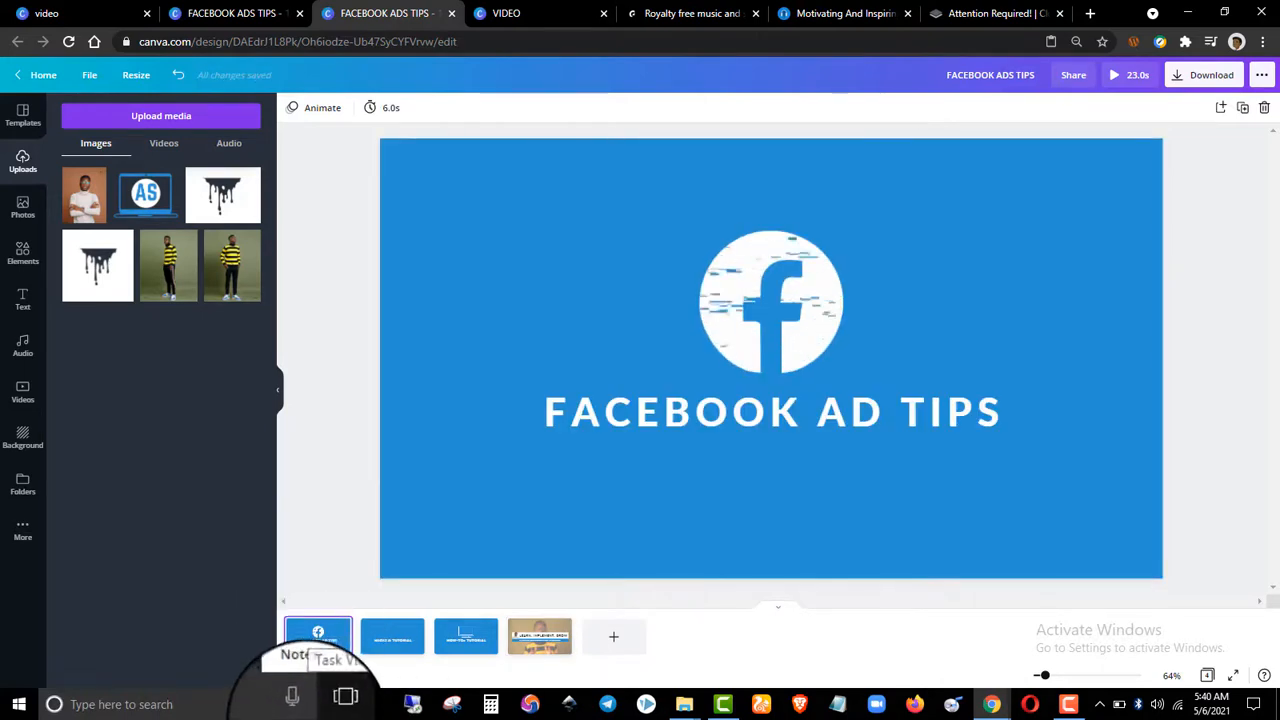
click(378, 118)
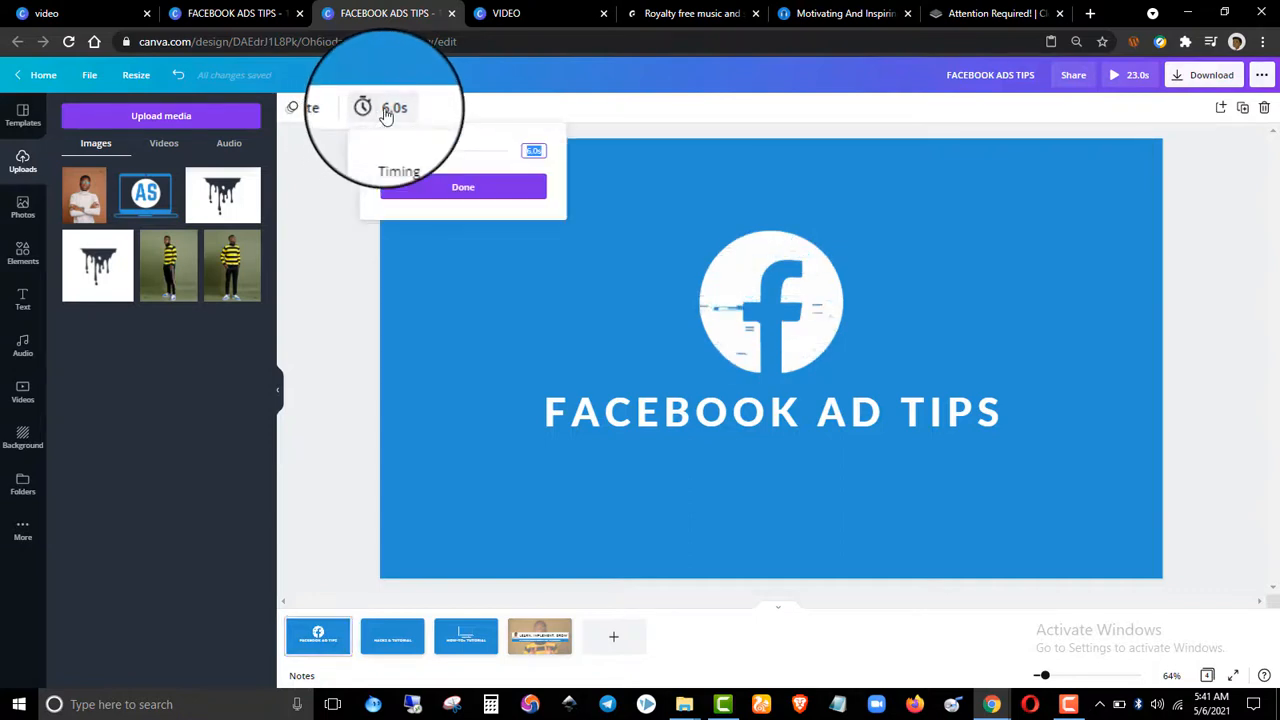
click(342, 185)
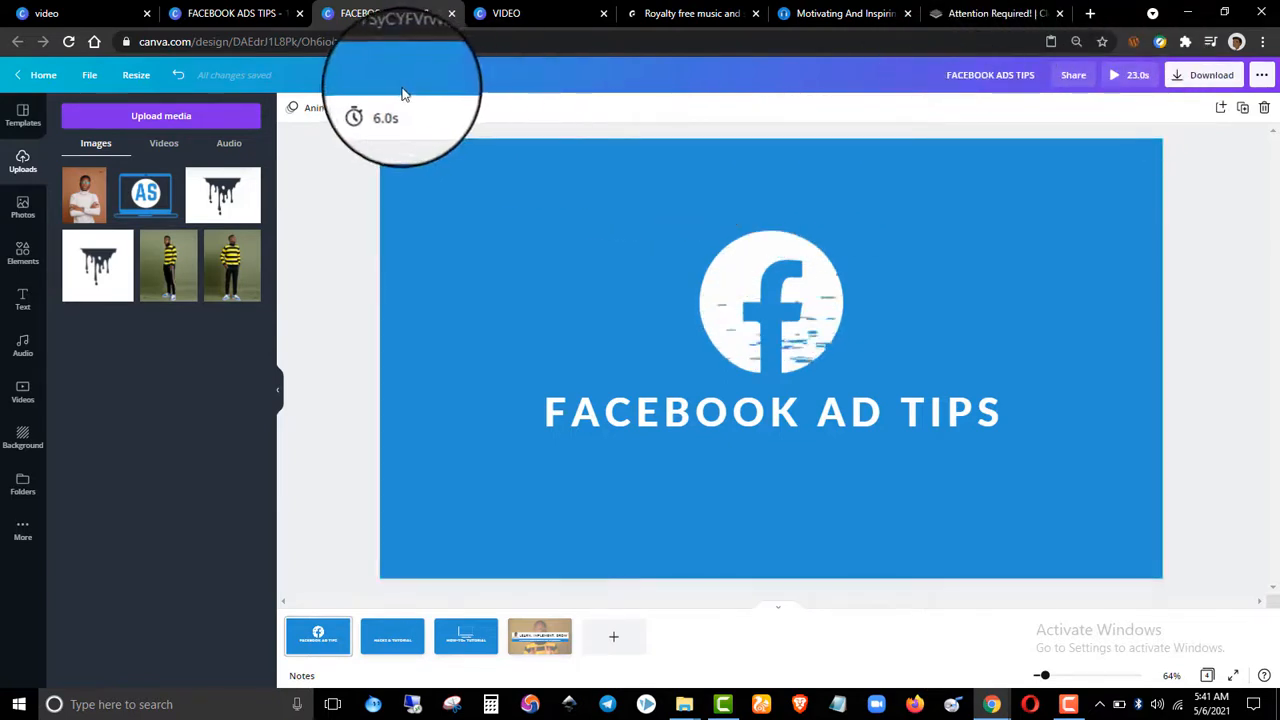
click(390, 108)
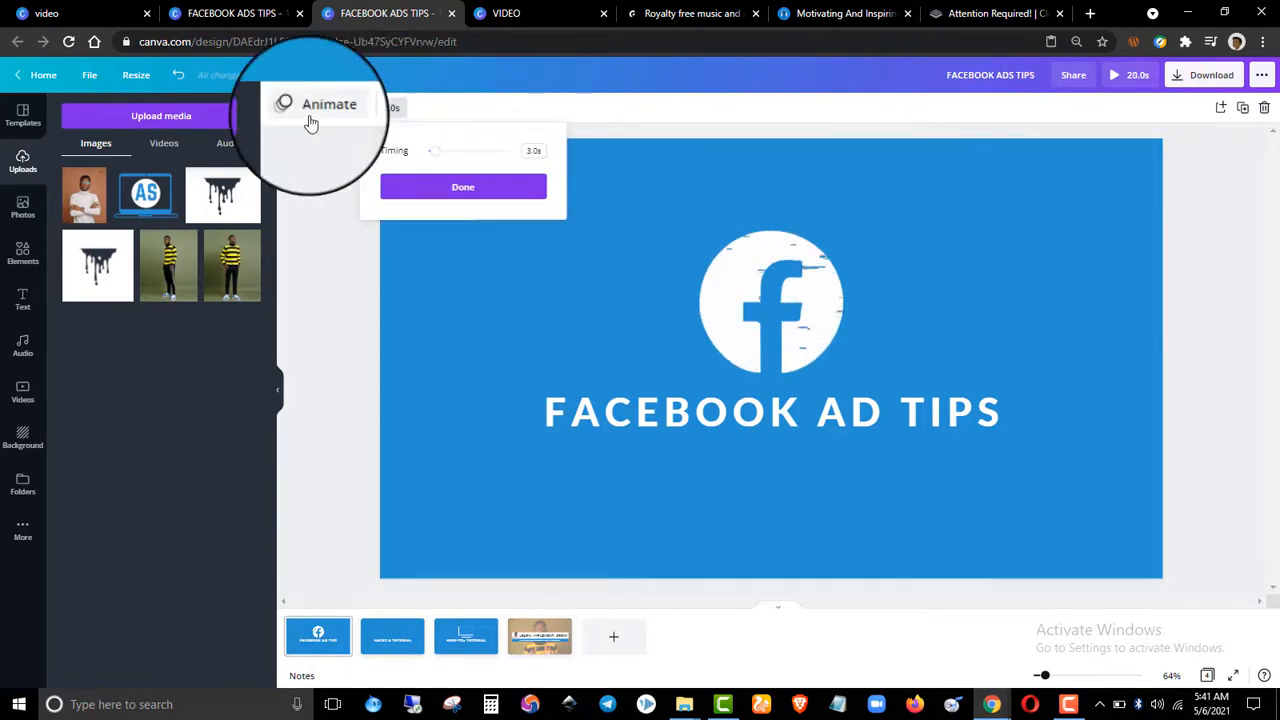
click(420, 190)
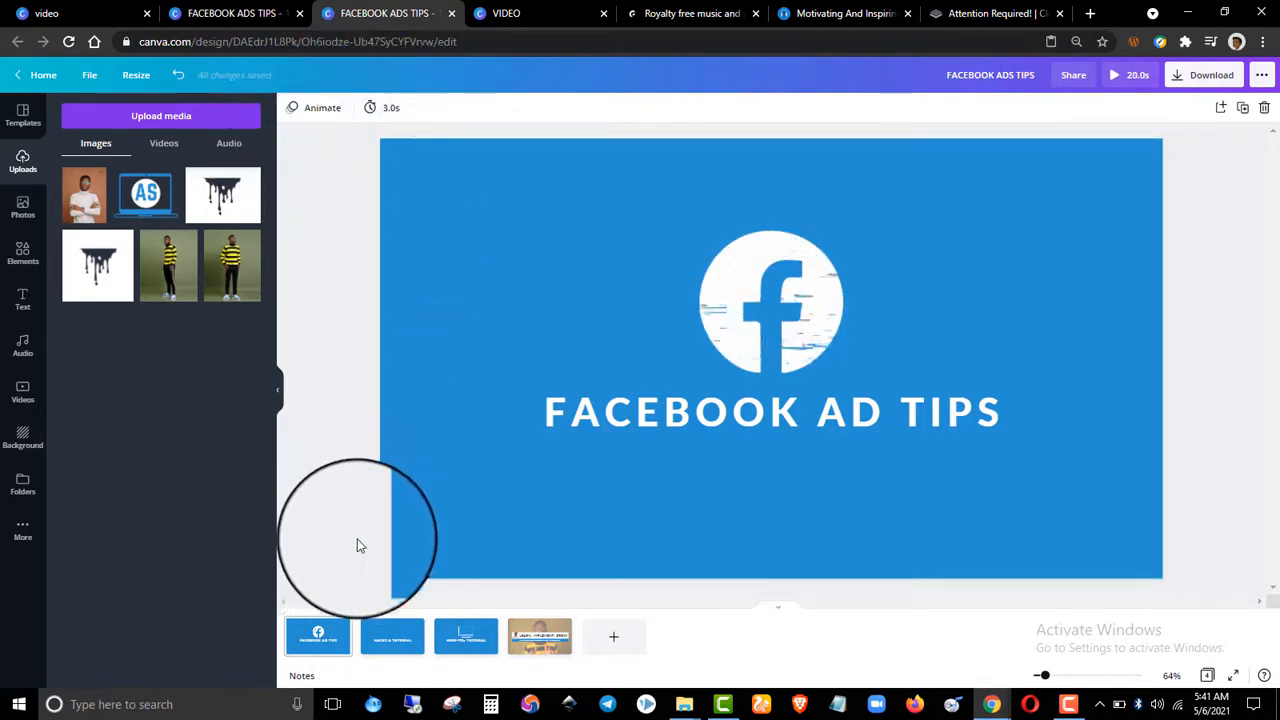
Set the timing of the second page, "HACKS & TUTORIAL", to 4.0 seconds.
click(390, 637)
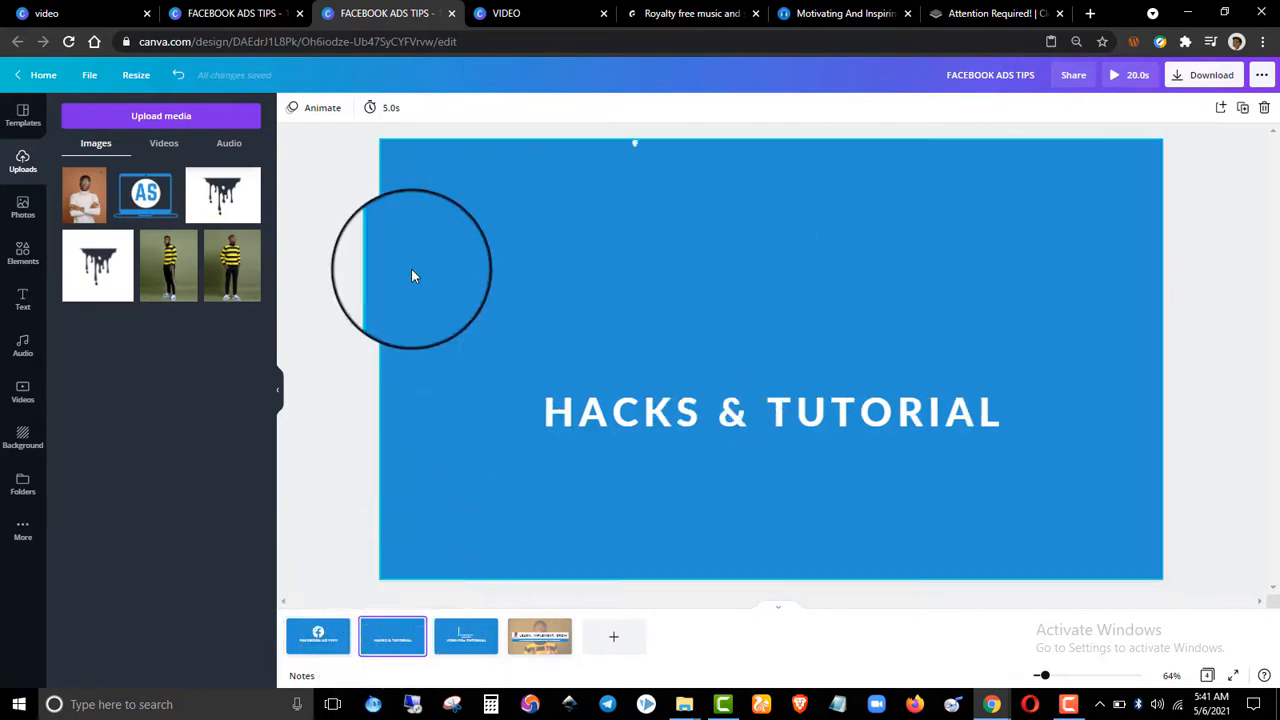
click(379, 122)
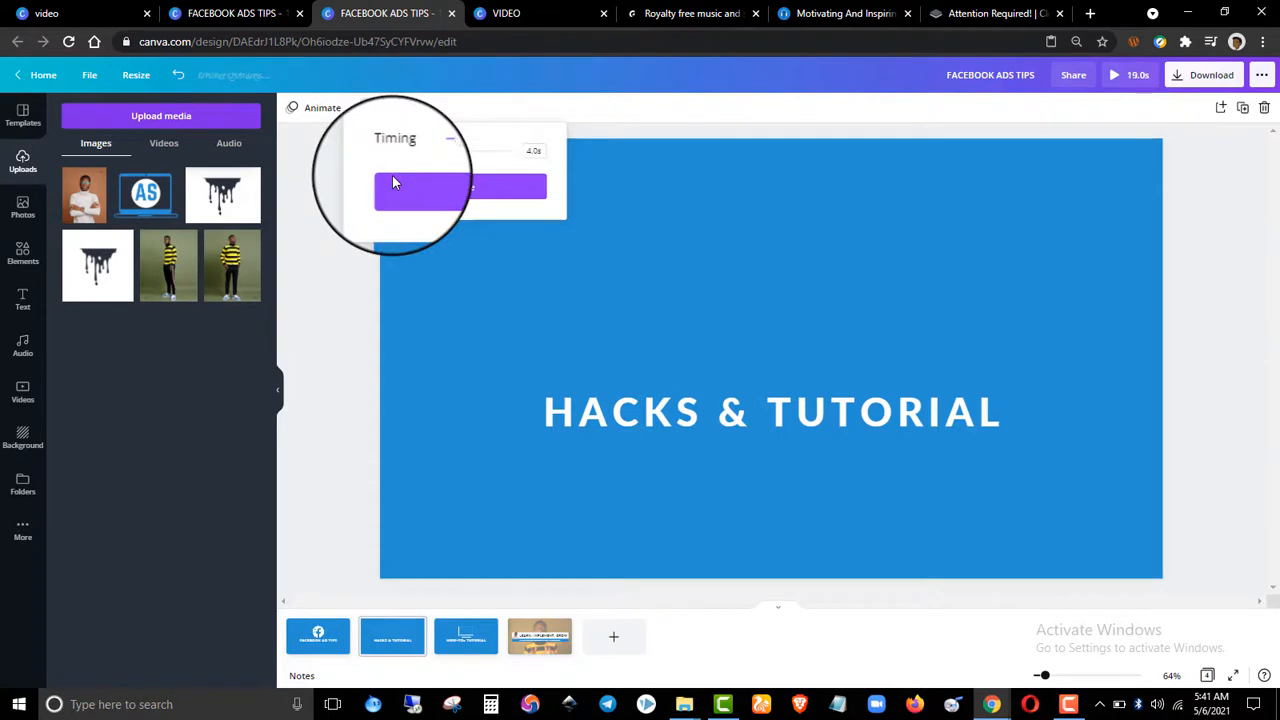
click(407, 186)
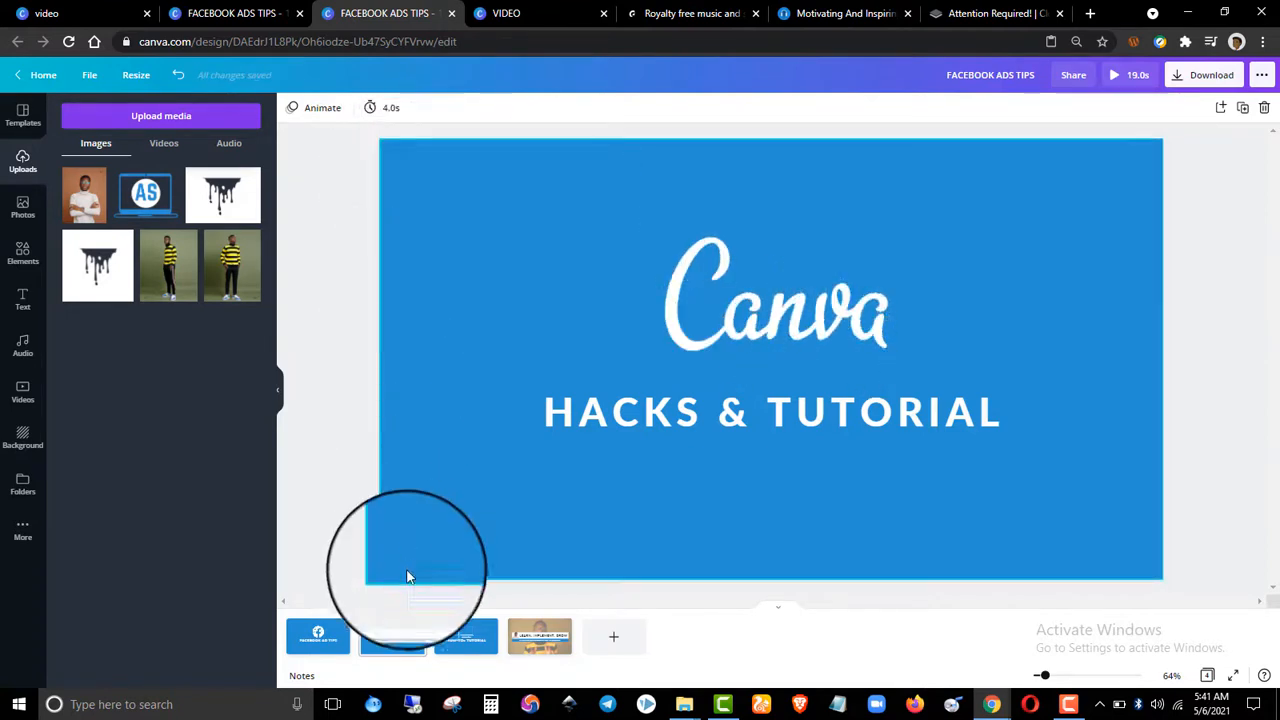
Set the timing of the third page, "HOW-TOs TUTORIAL", to 3.0 seconds.
click(465, 636)
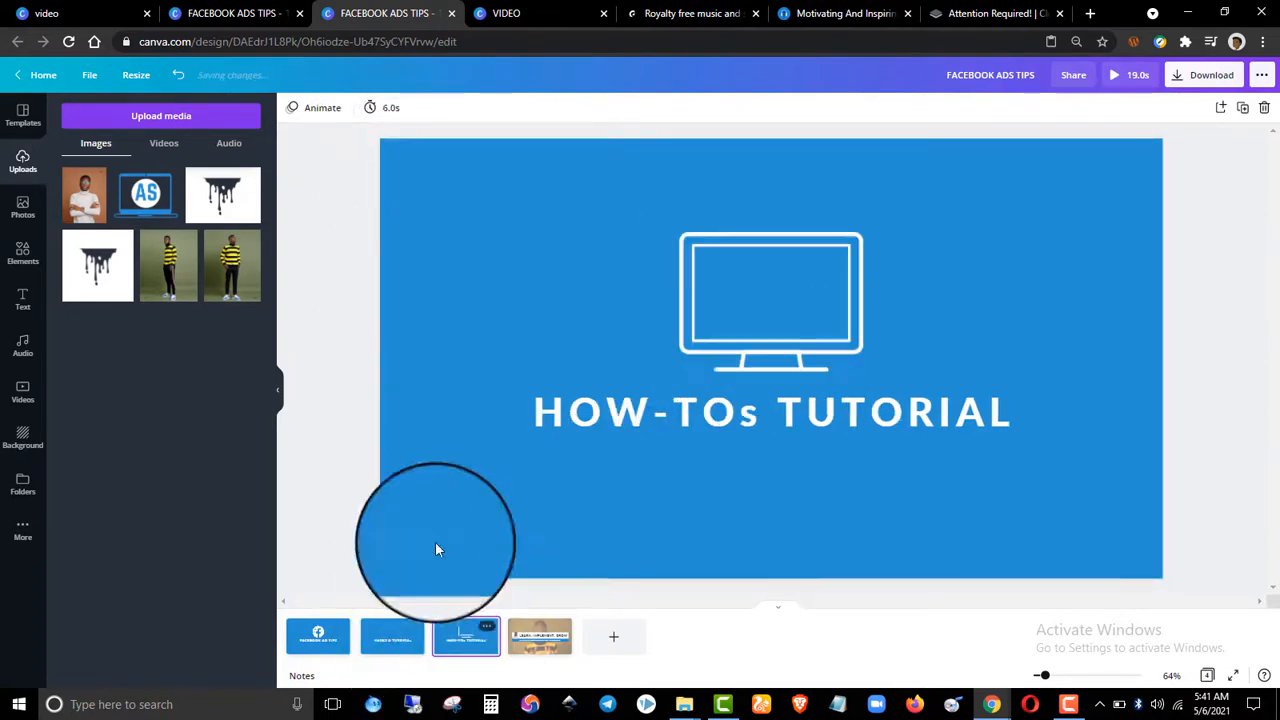
click(382, 121)
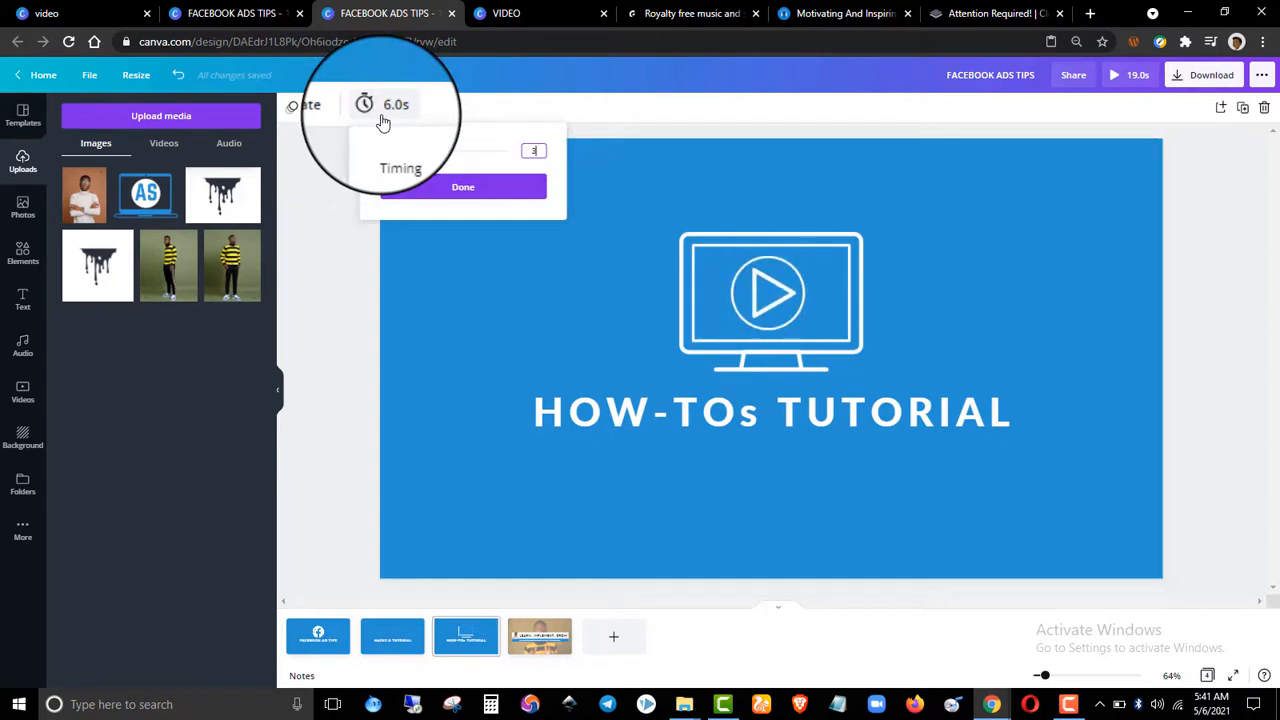
click(414, 190)
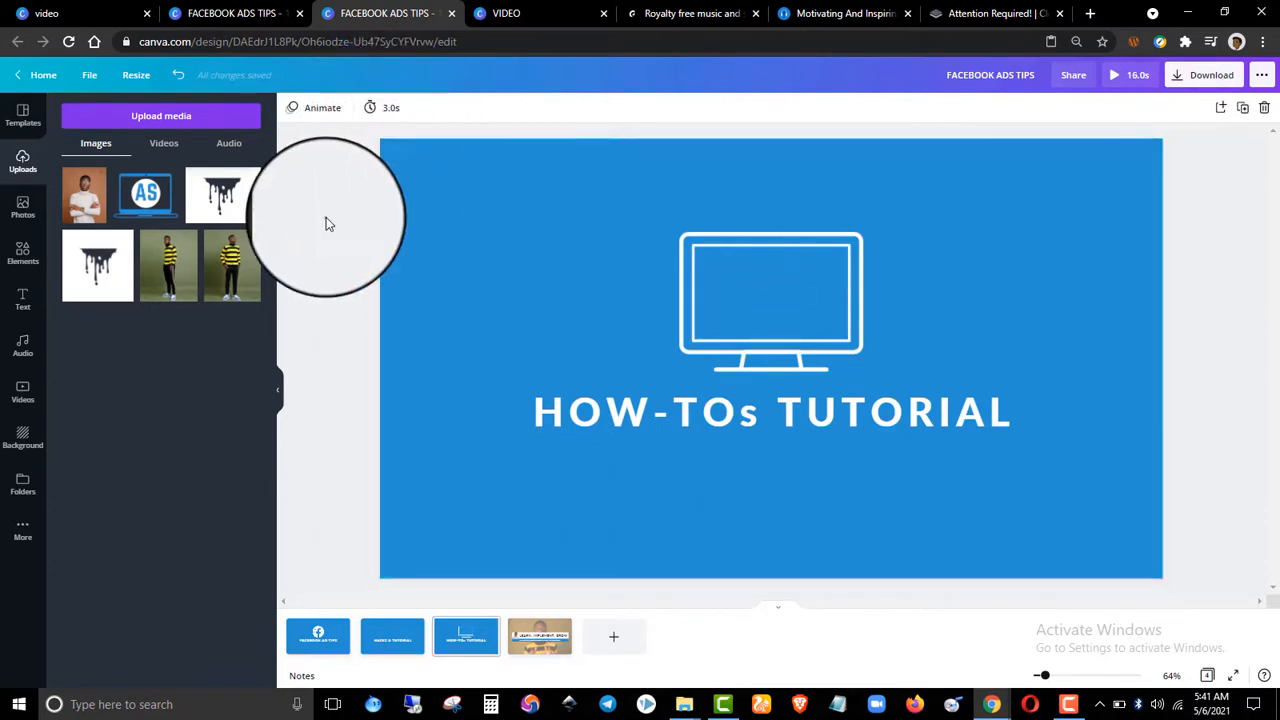
Apply the Rise page animation to the first page, "FACEBOOK AD TIPS".
click(313, 655)
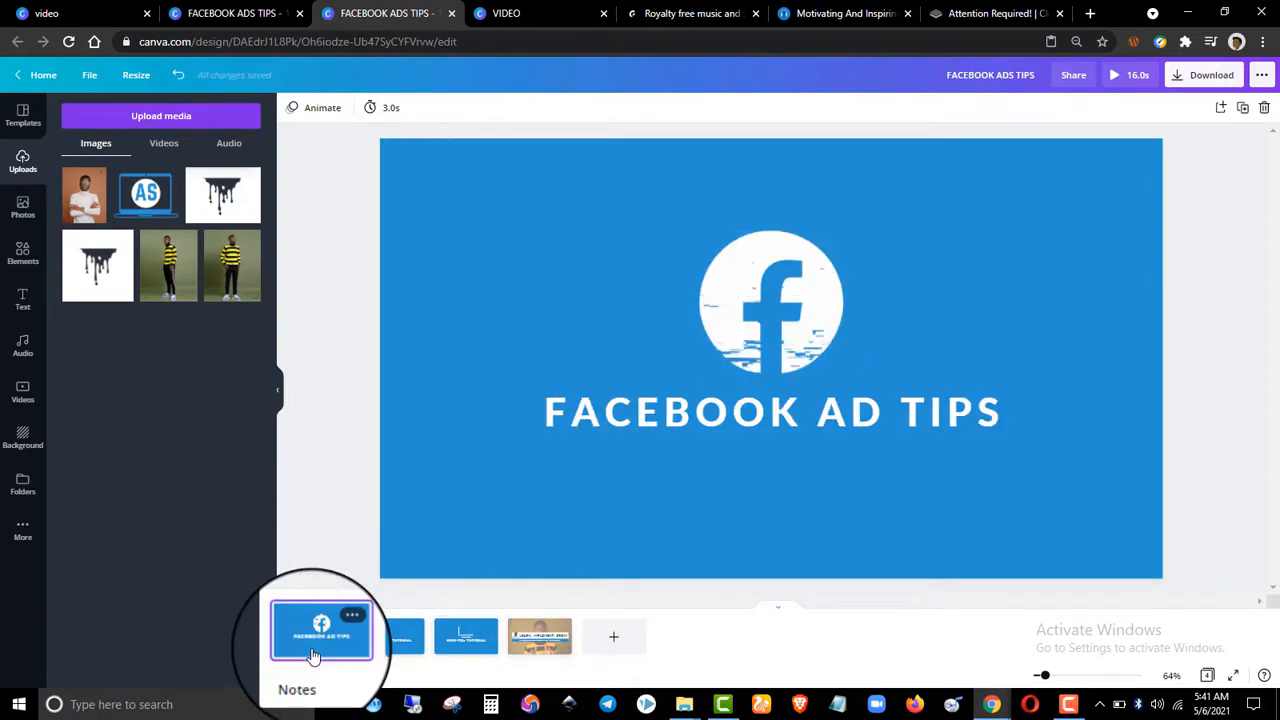
click(313, 108)
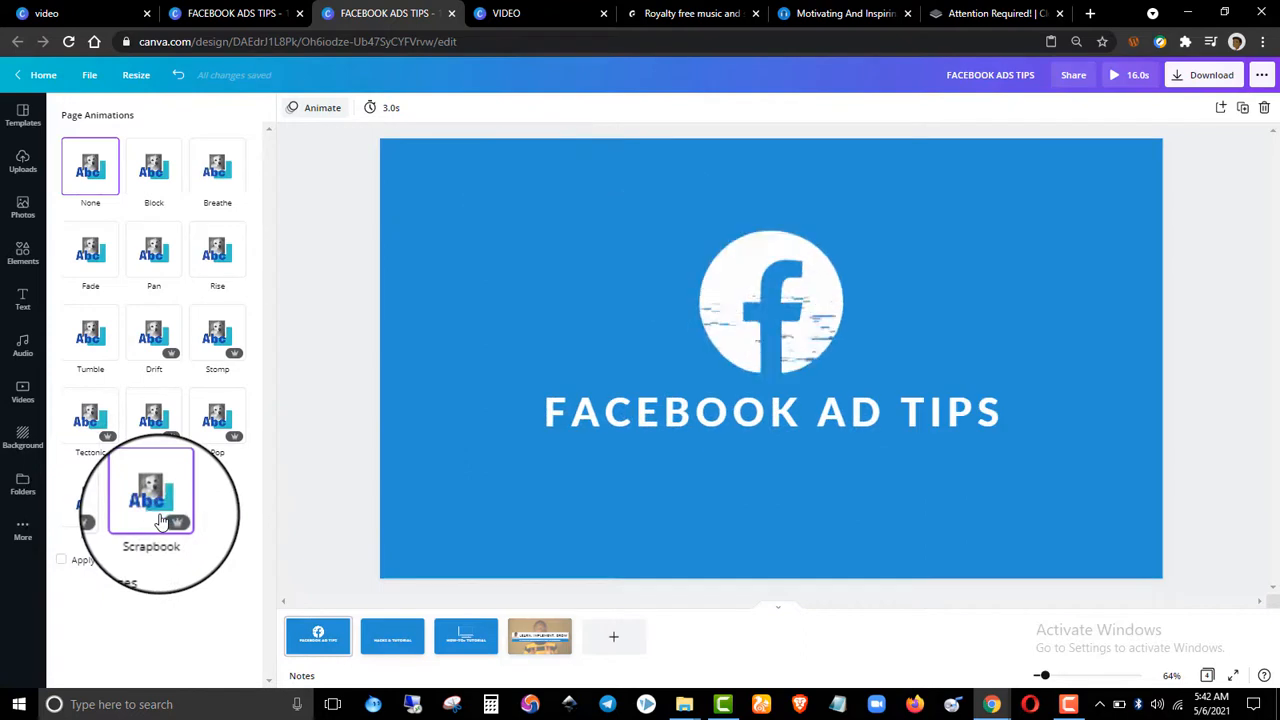
click(221, 267)
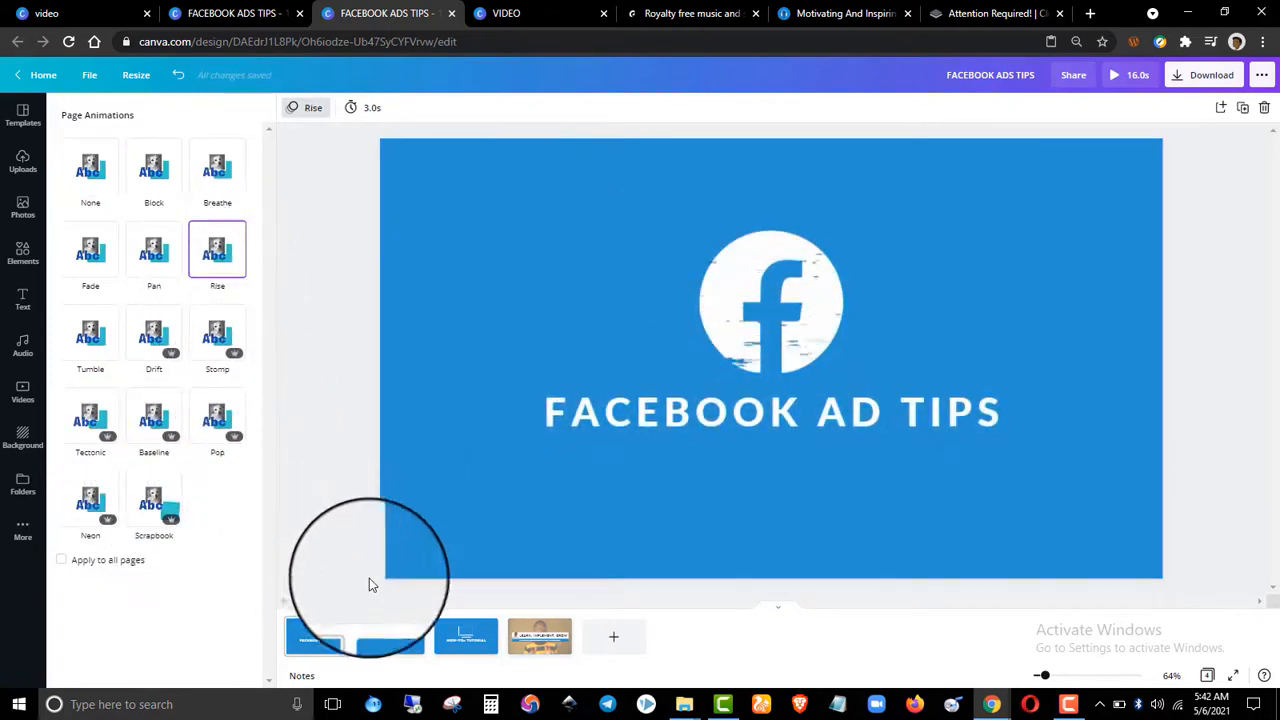
Apply the Rise page animation to the second page, "HACKS & TUTORIAL", and the third page, "HOW-TOs TUTORIAL".
click(390, 636)
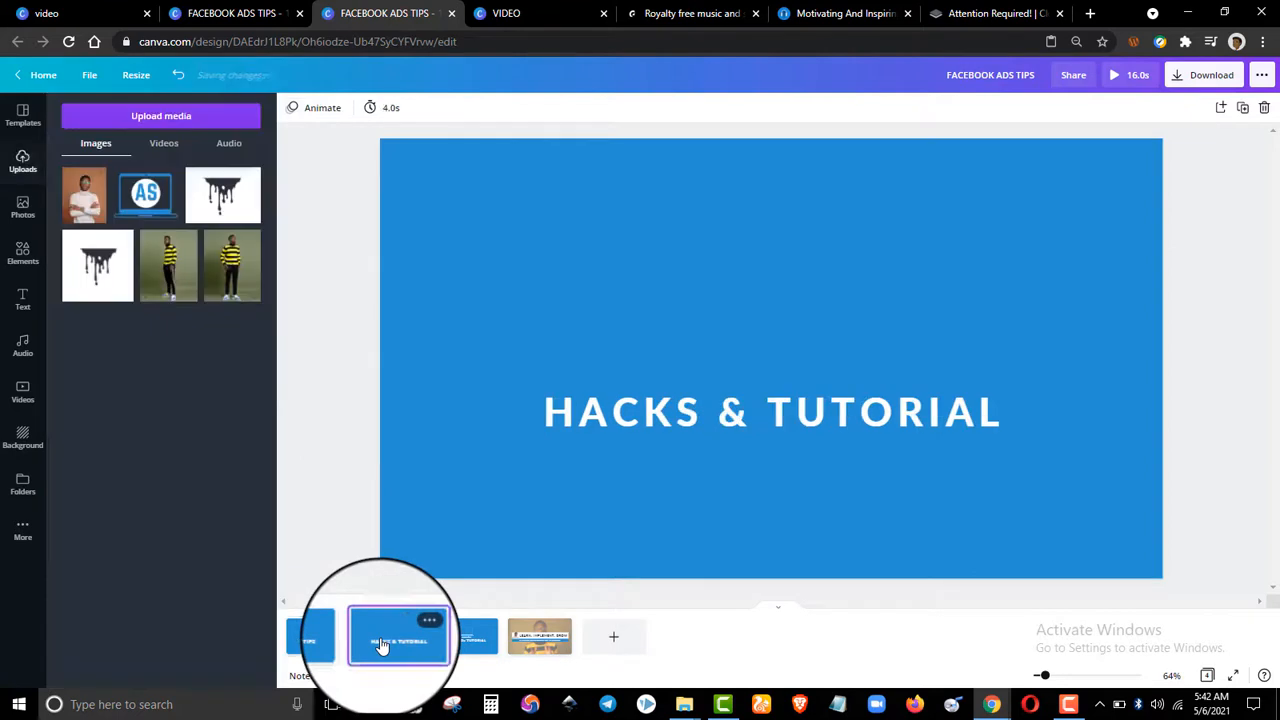
click(321, 115)
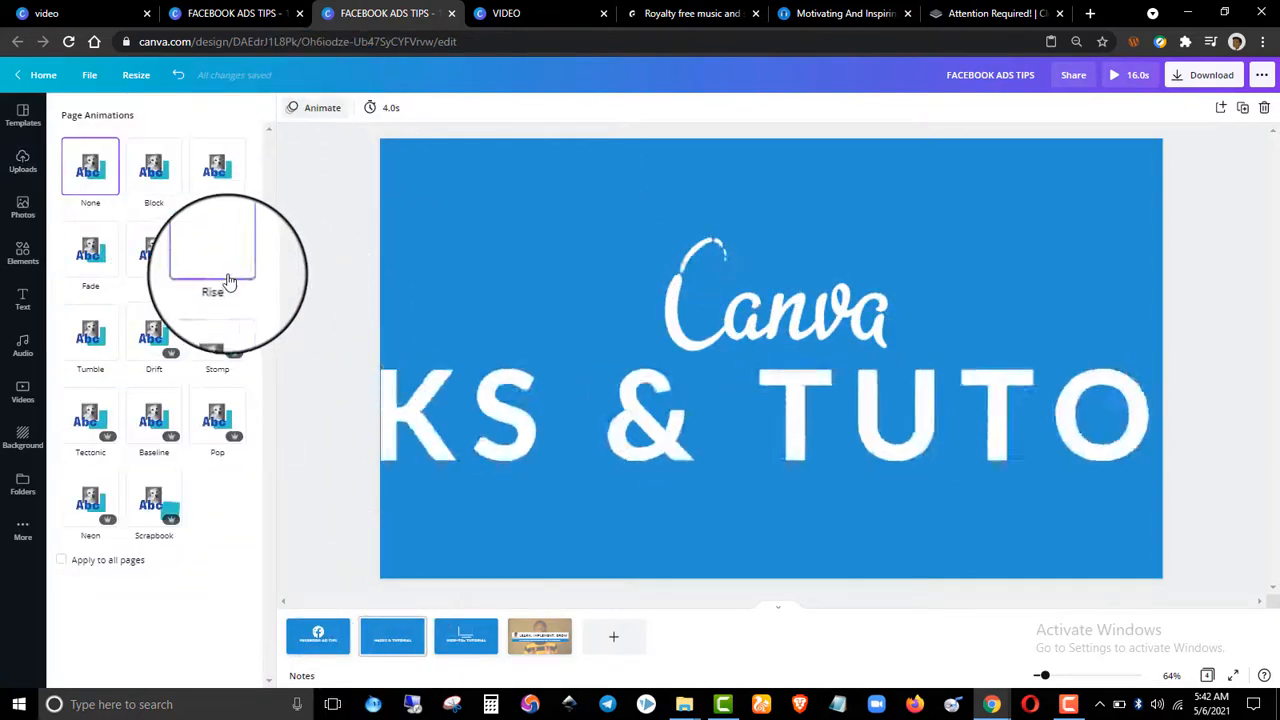
click(222, 262)
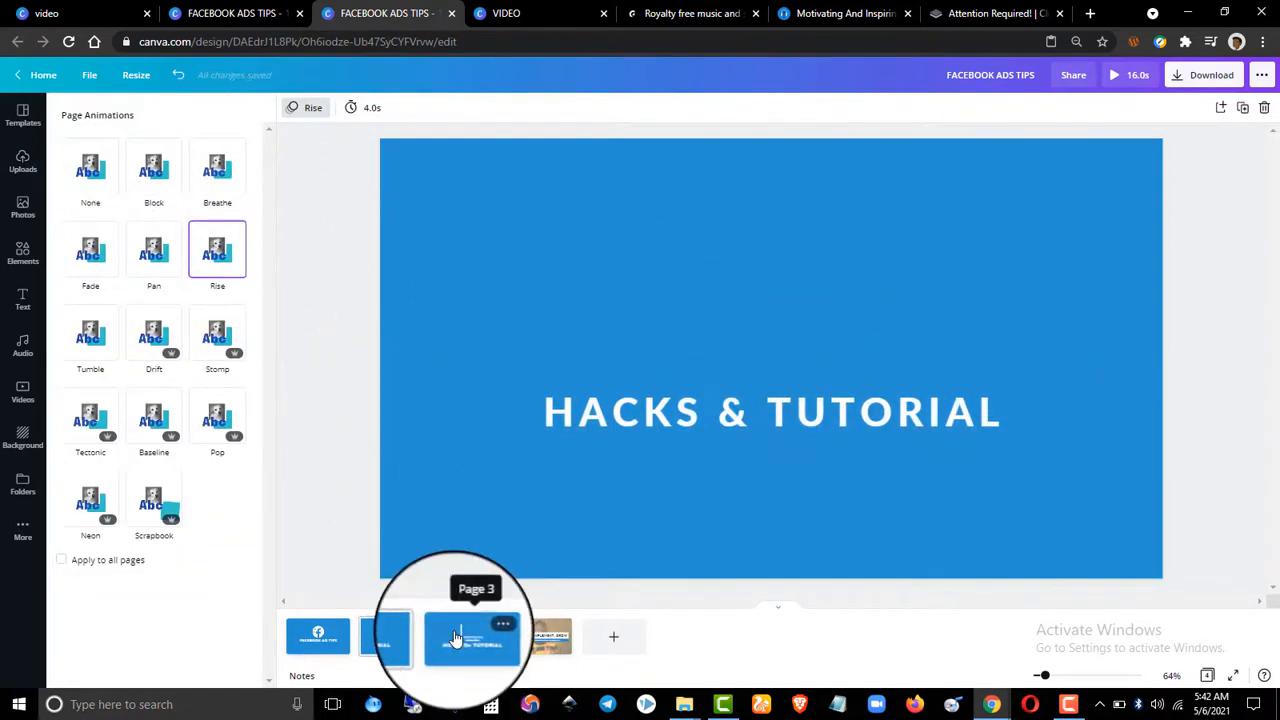
click(455, 637)
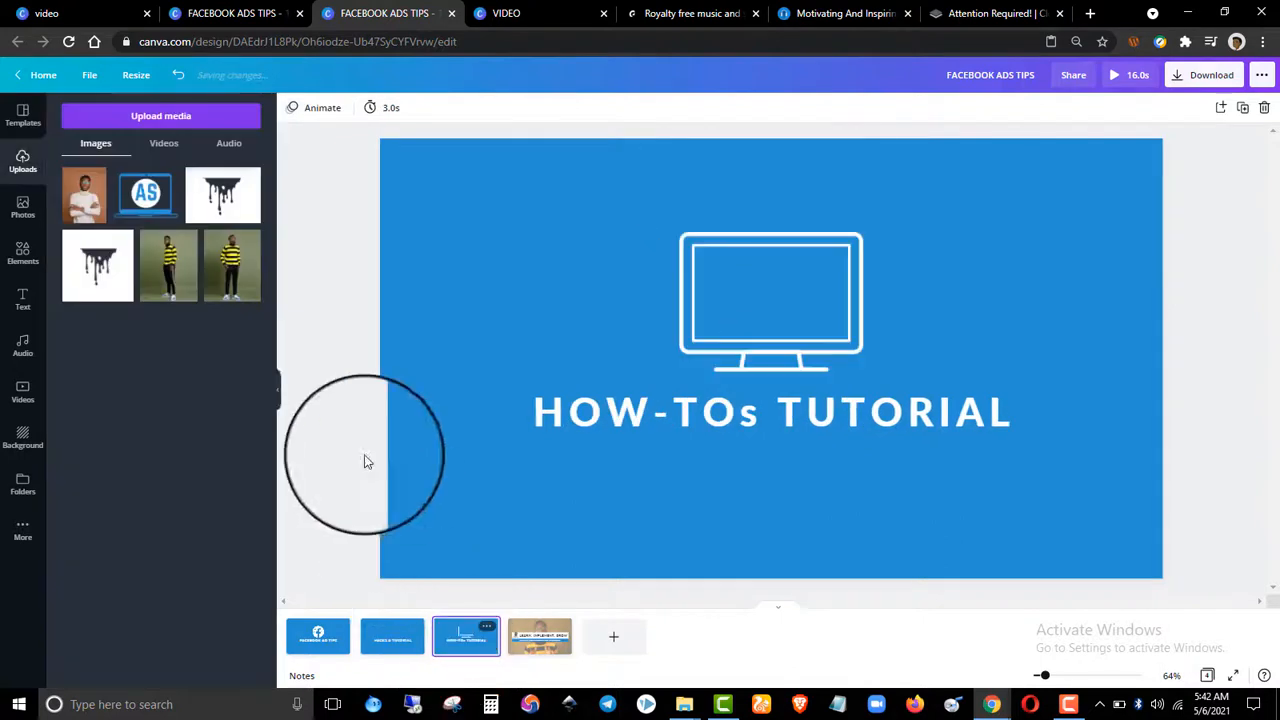
click(318, 110)
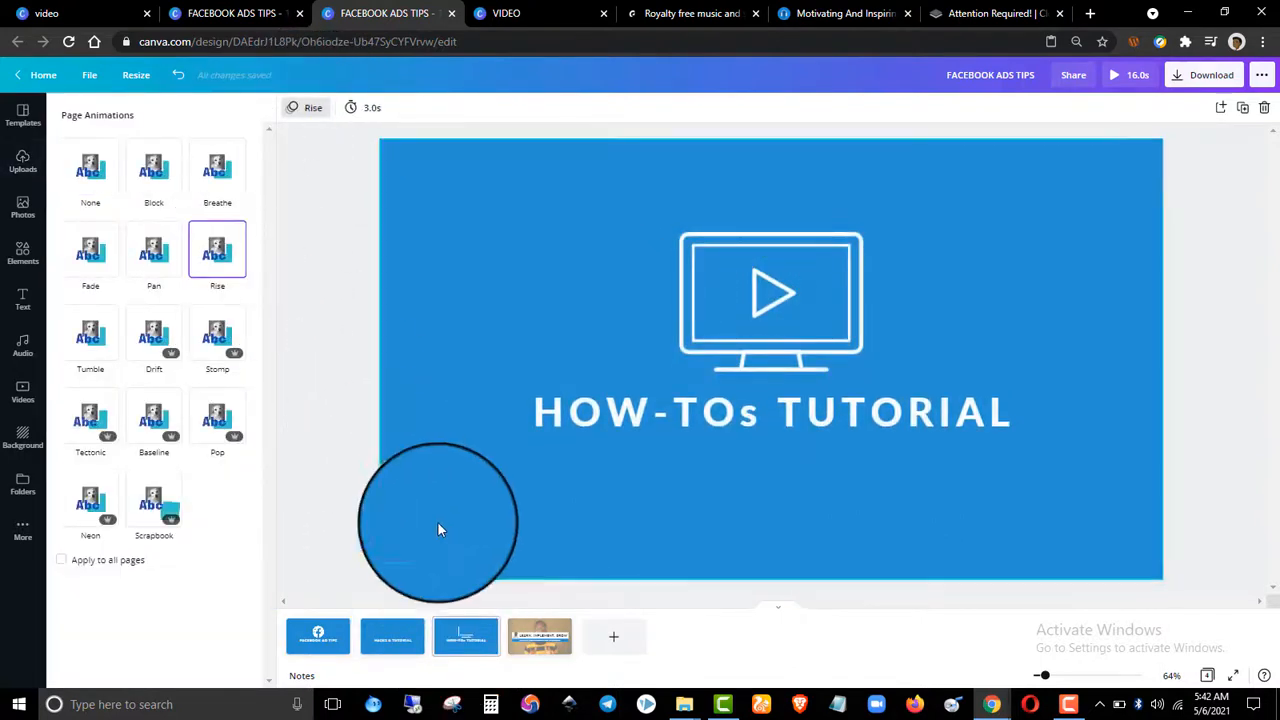
Apply the Photo Zoom page animation to the fourth page, "LEARN, IMPLEMENT, GROW".
click(540, 650)
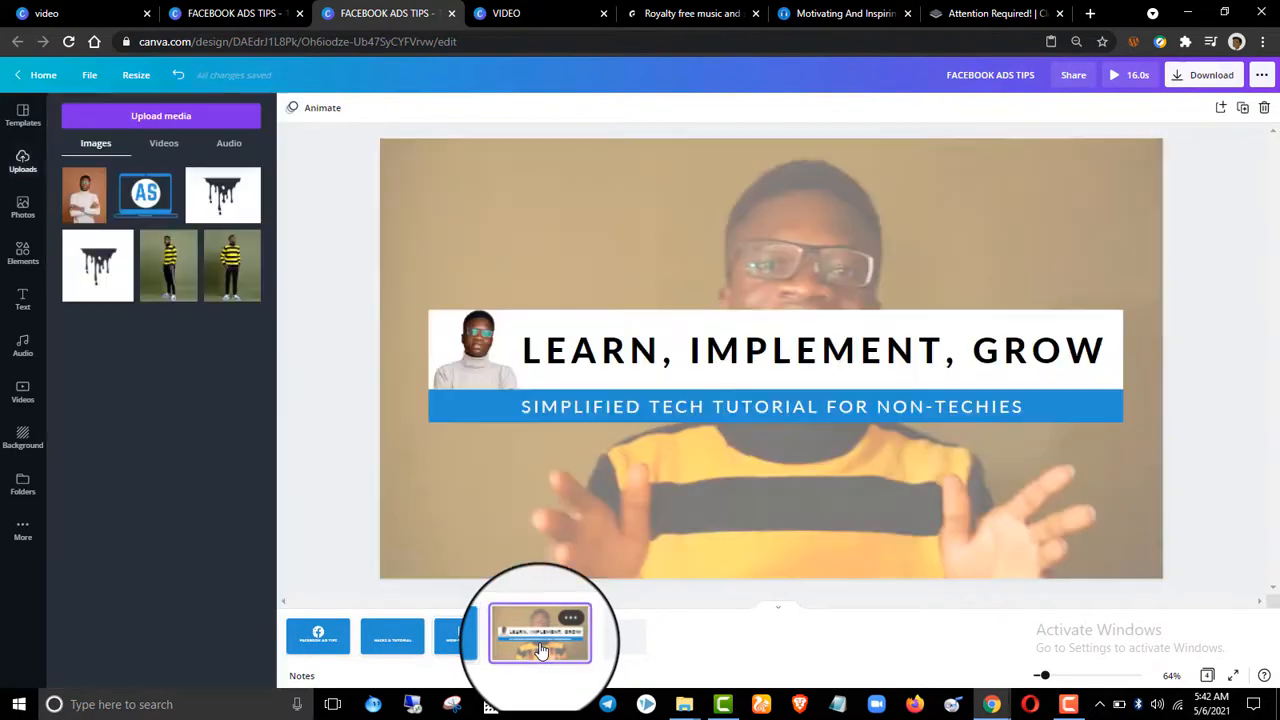
click(313, 108)
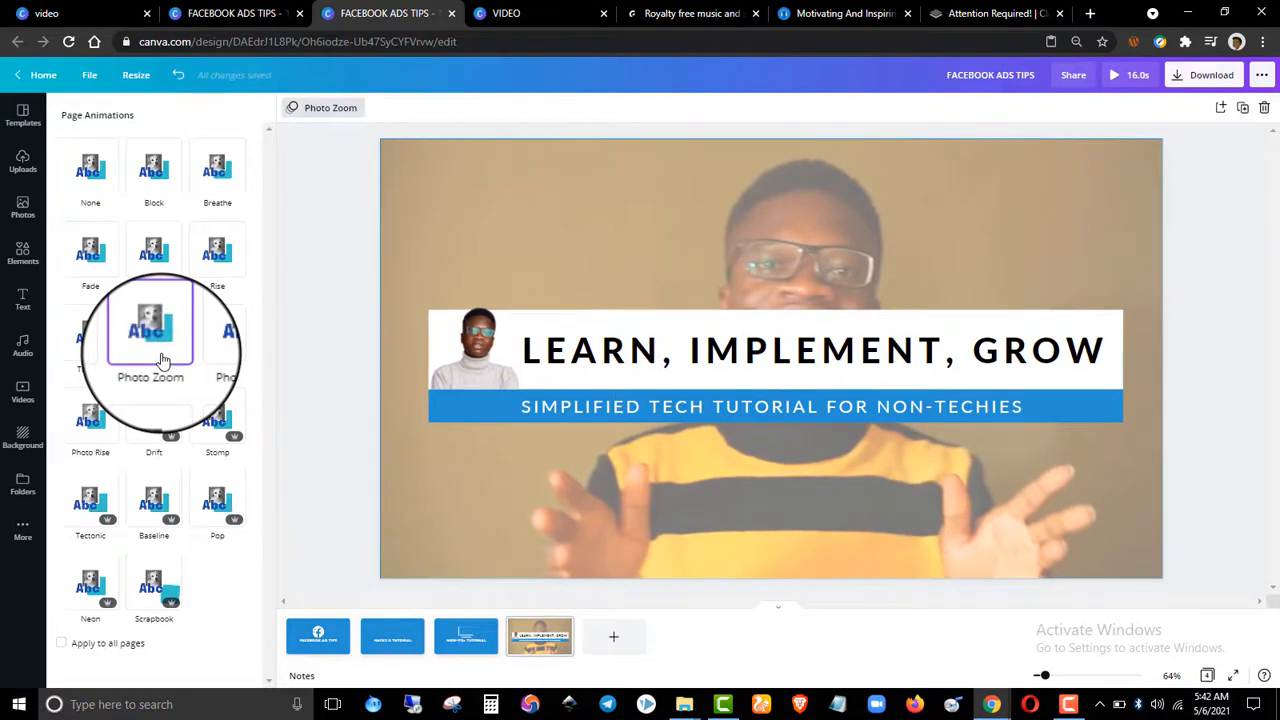
click(163, 360)
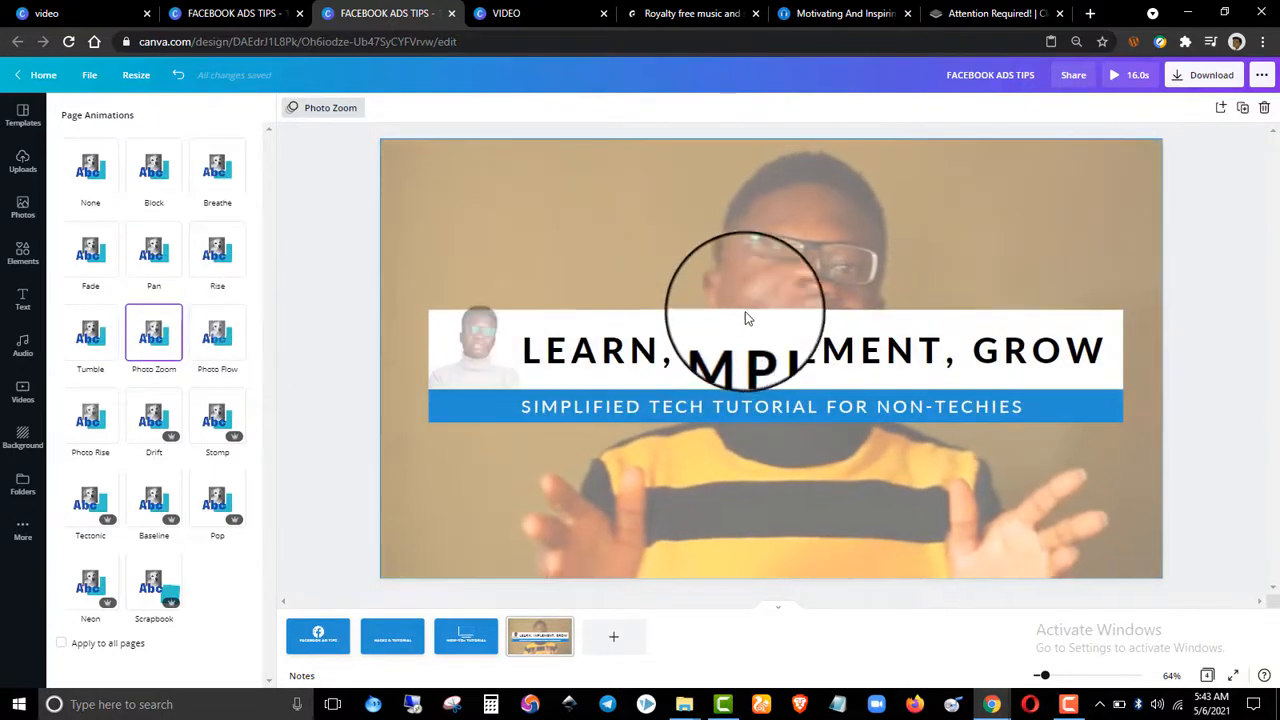
click(330, 262)
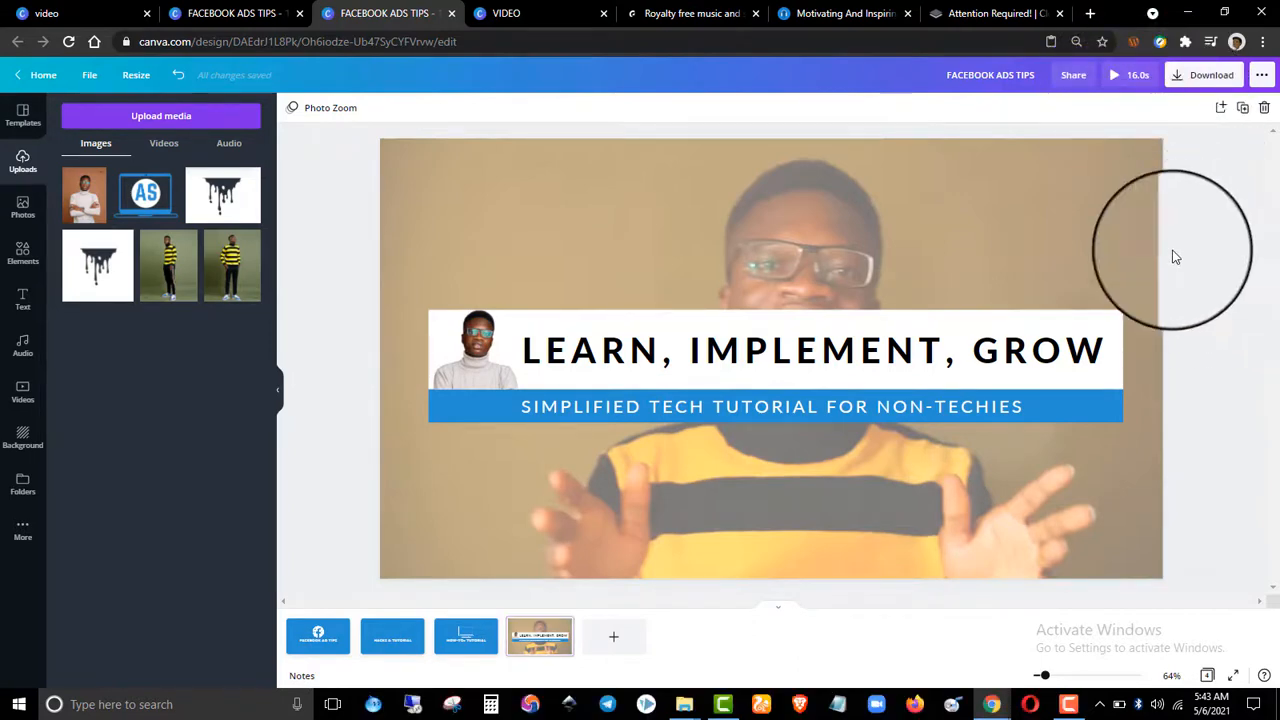
Preview the video and close the preview.
click(1124, 80)
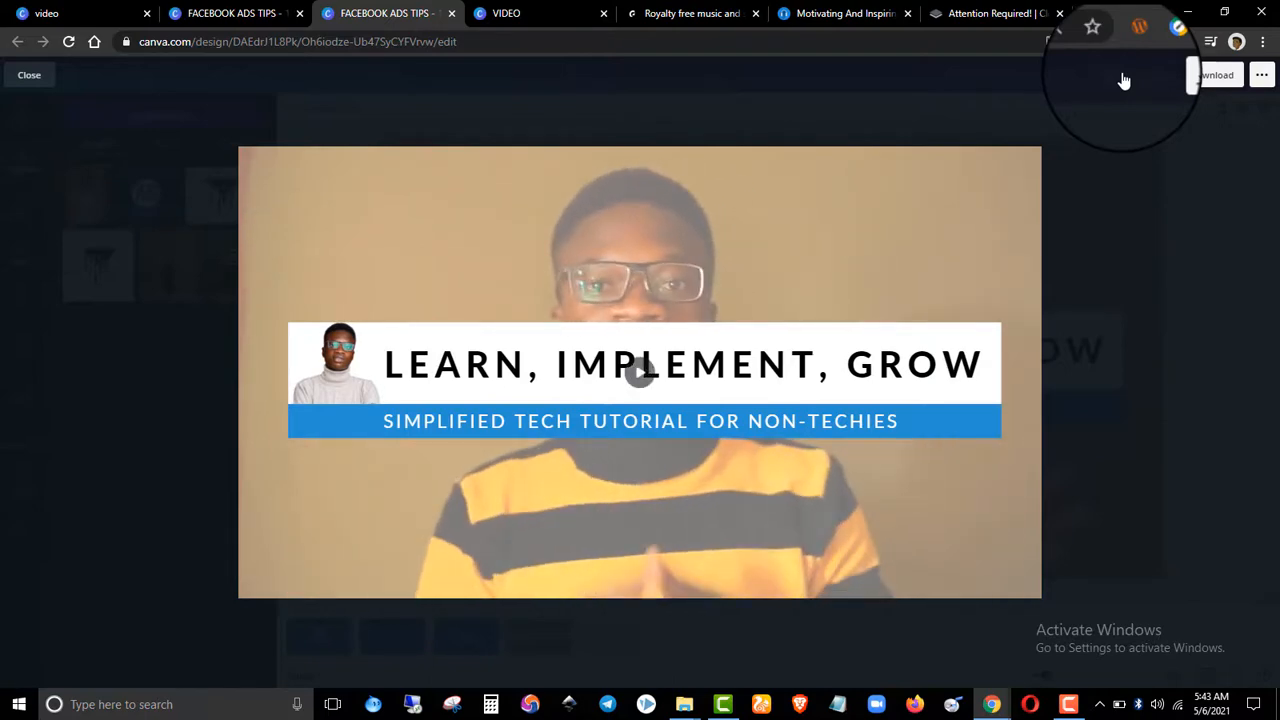
key(Escape)
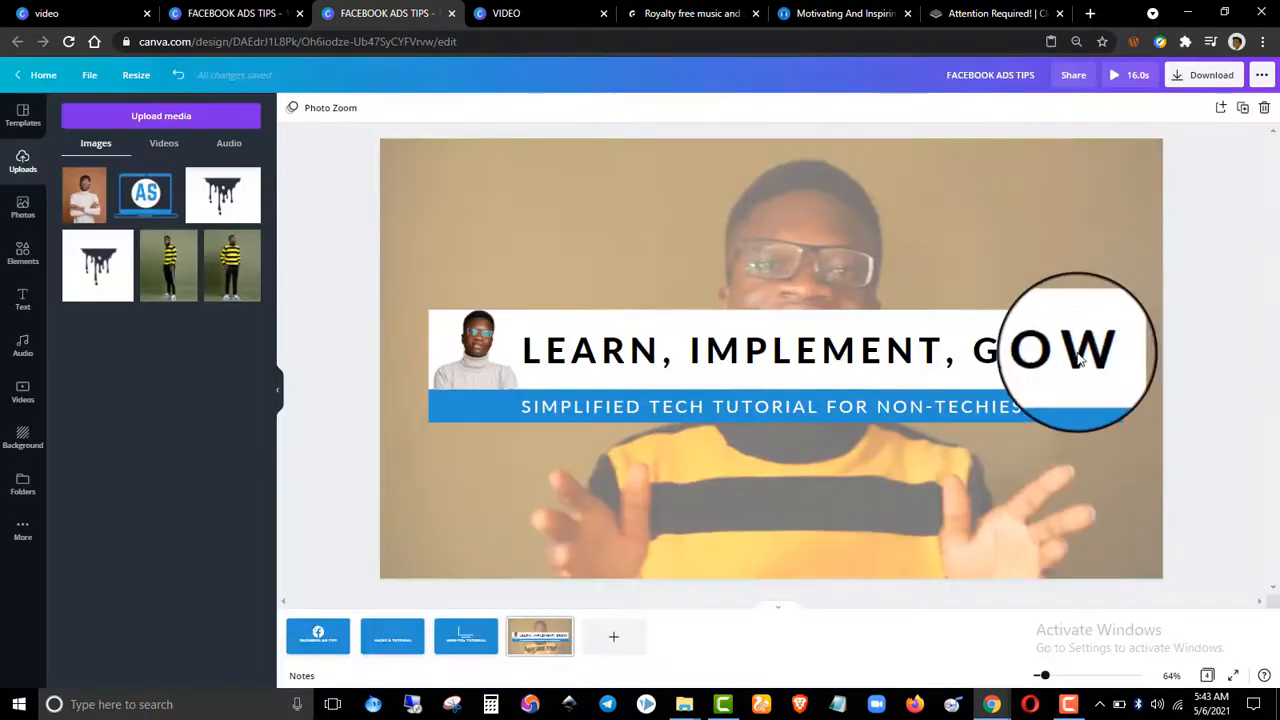
Browse the audio library's music categories and check its vocals and availability filter options.
click(3, 370)
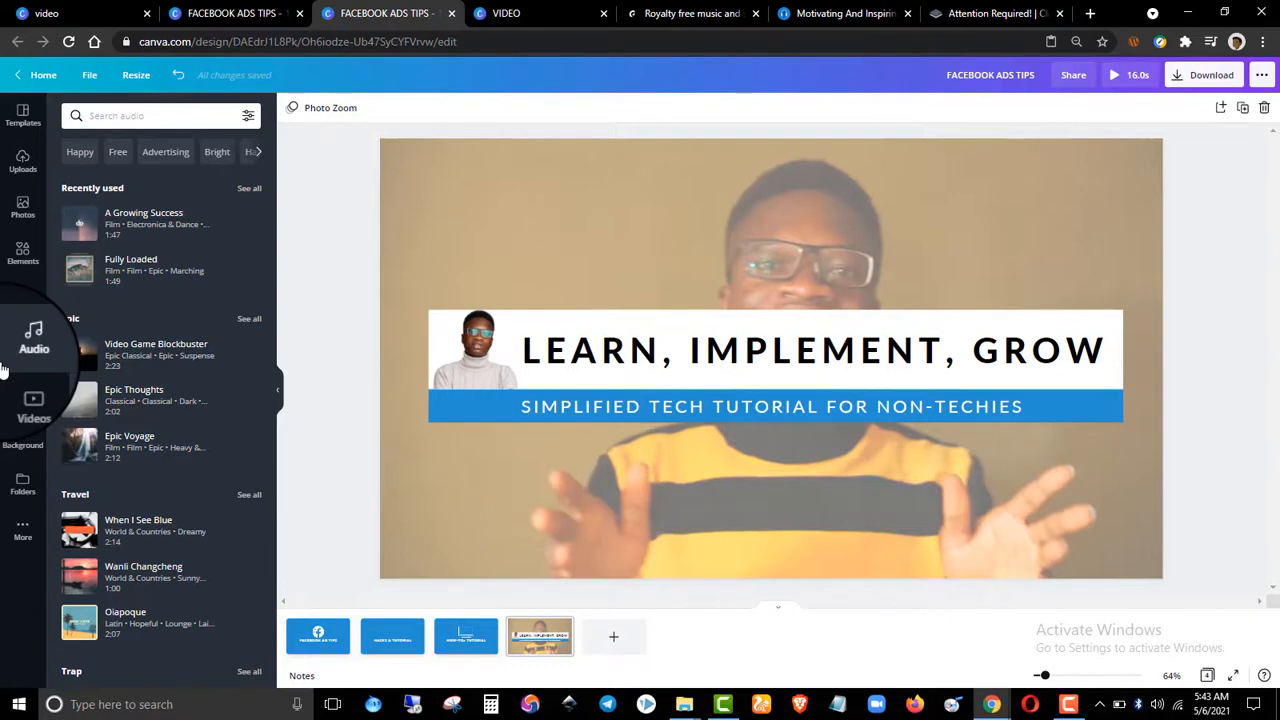
scroll(192, 276, down, 10)
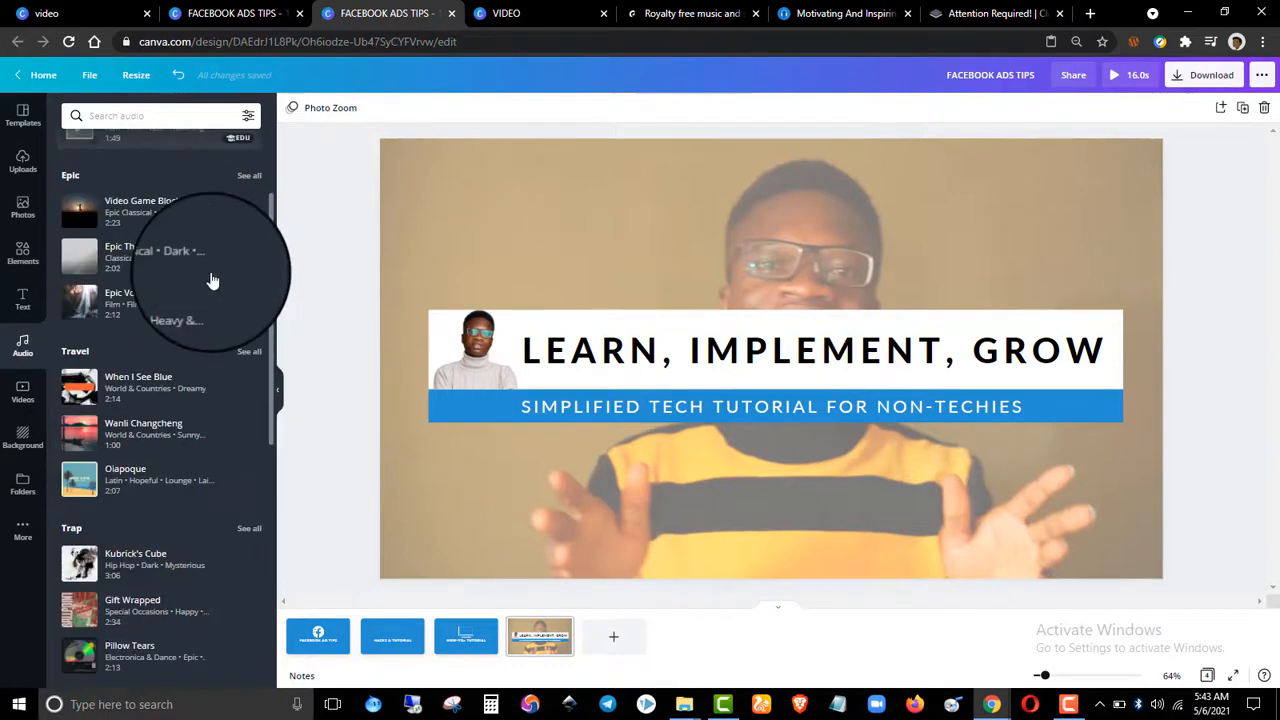
scroll(185, 260, up, 10)
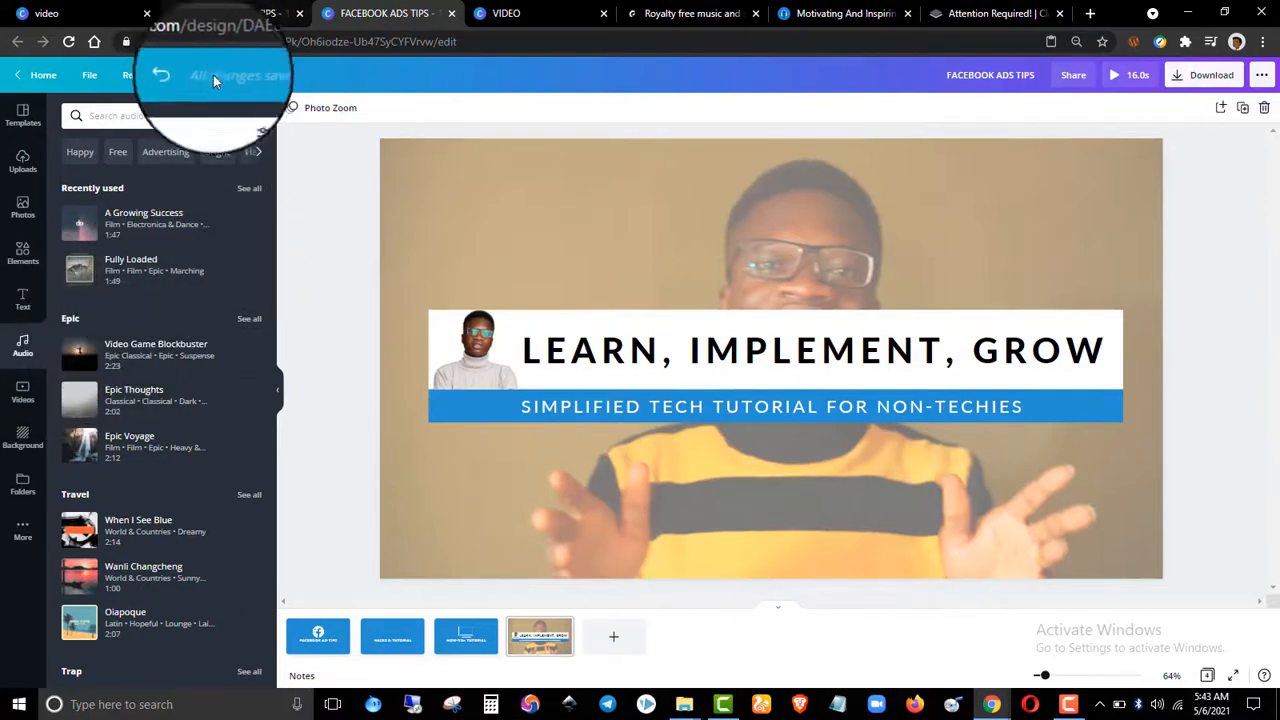
scroll(160, 275, down, 5)
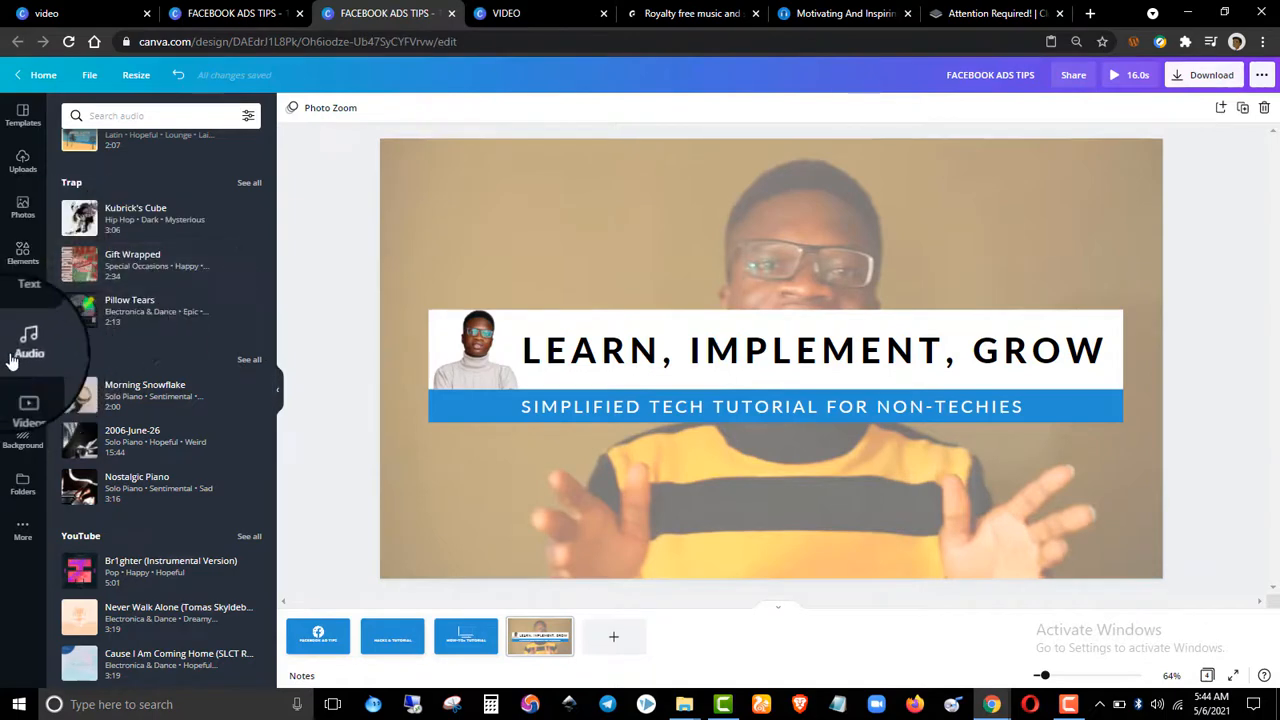
scroll(216, 294, up, 5)
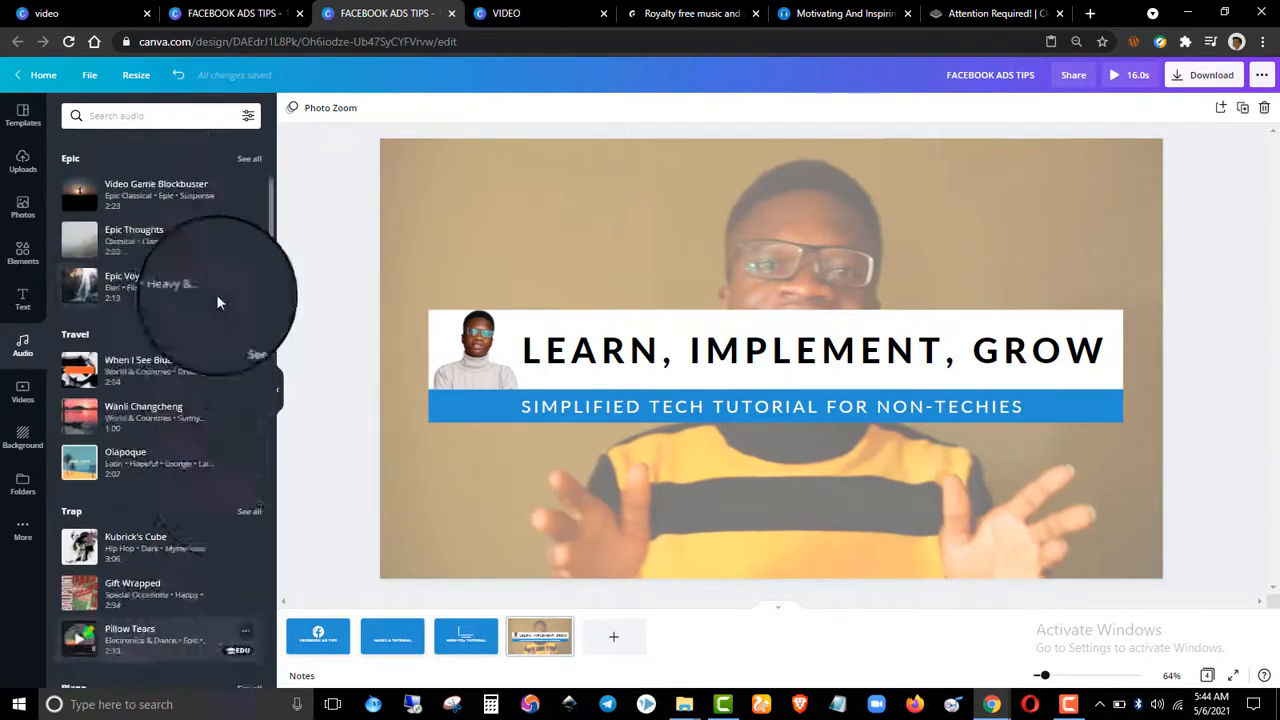
click(248, 117)
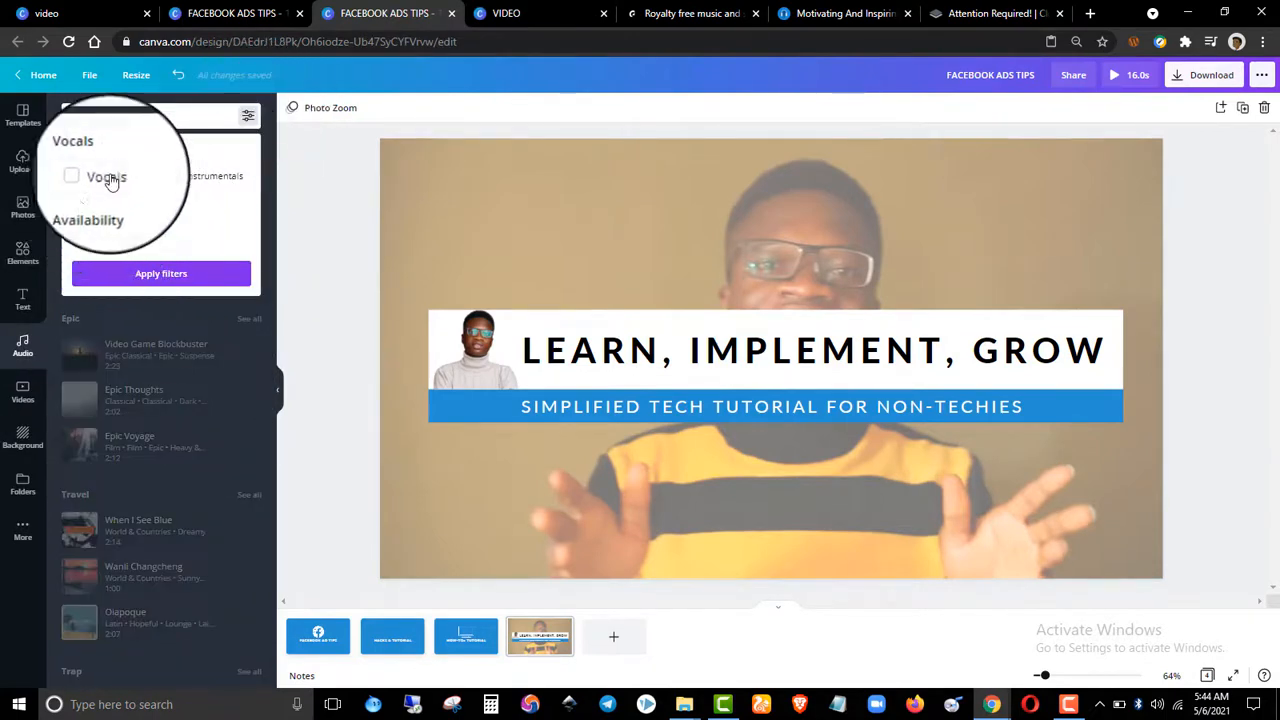
click(286, 229)
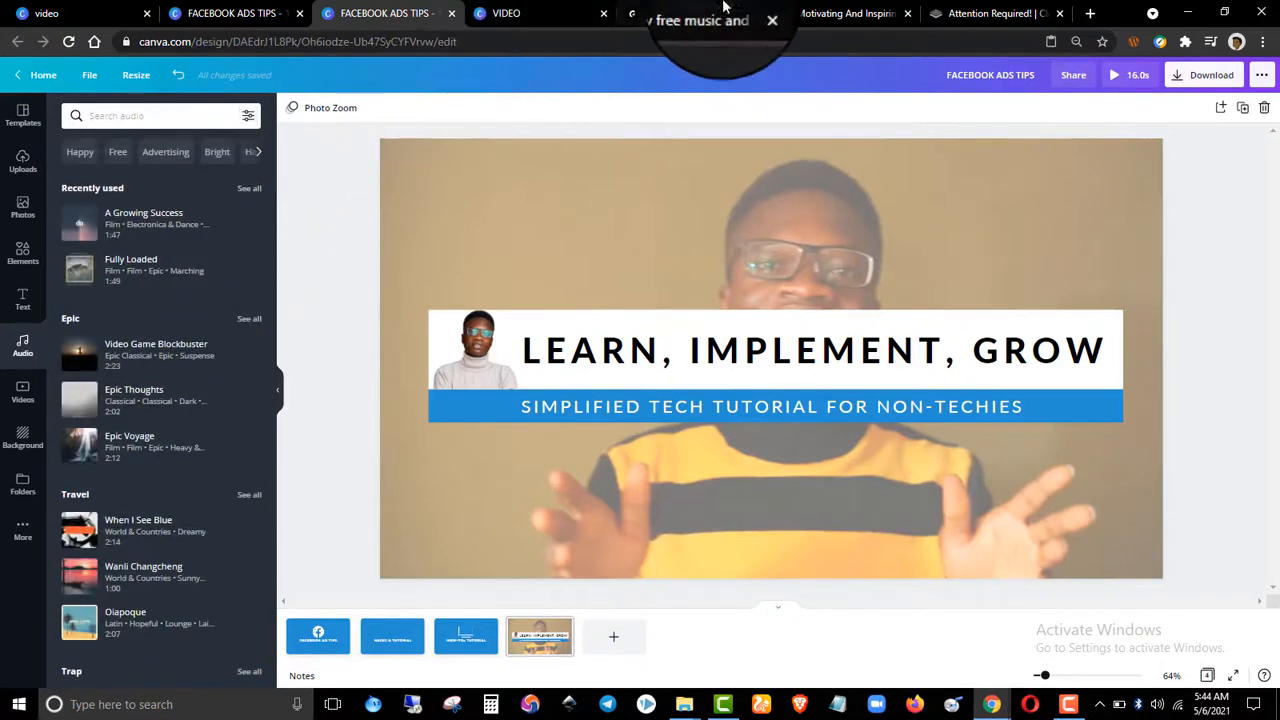
Switch to the Epidemic Sound website and shorten its address to epidemicsound.com.
click(742, 10)
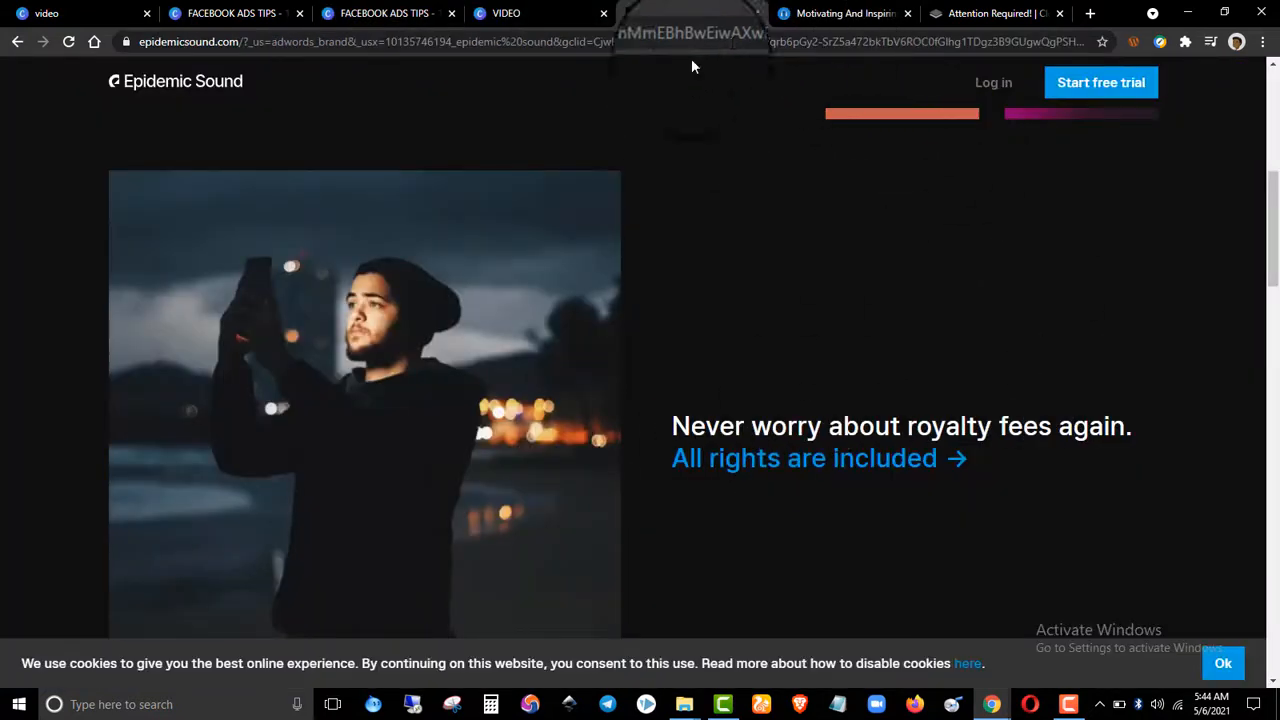
scroll(691, 66, up, 5)
click(244, 42)
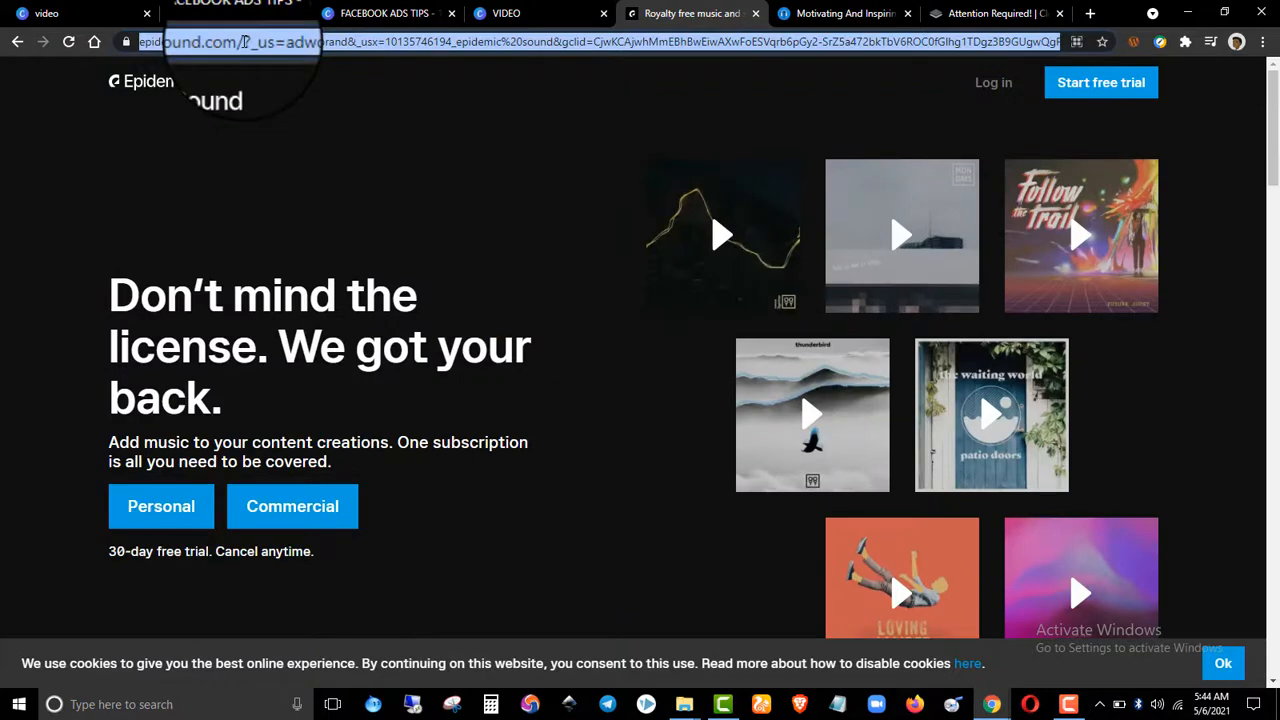
click(243, 45)
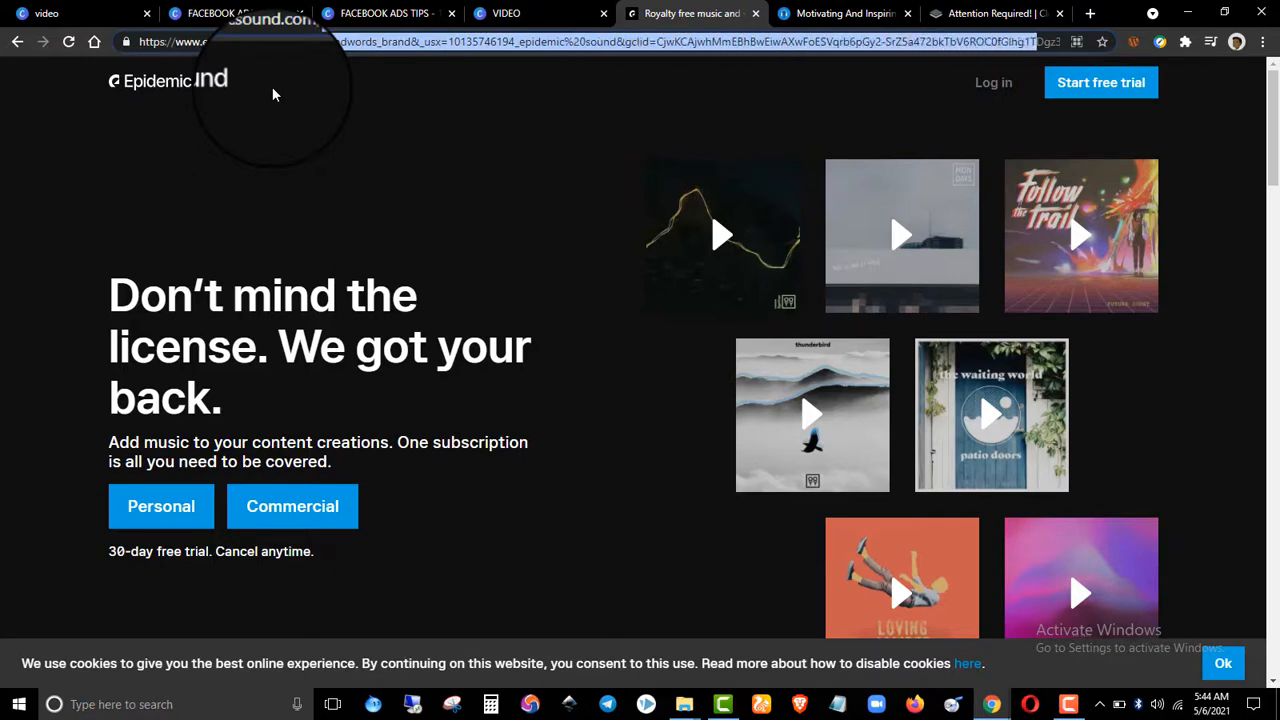
key(shift+Right)
key(shift+Right)
key(shift+Right)
key(shift+Right)
key(shift+Right)
key(shift+Right)
key(shift+Right)
key(shift+Right)
key(shift+Right)
key(shift+Right)
key(shift+Right)
key(shift+Right)
key(Right)
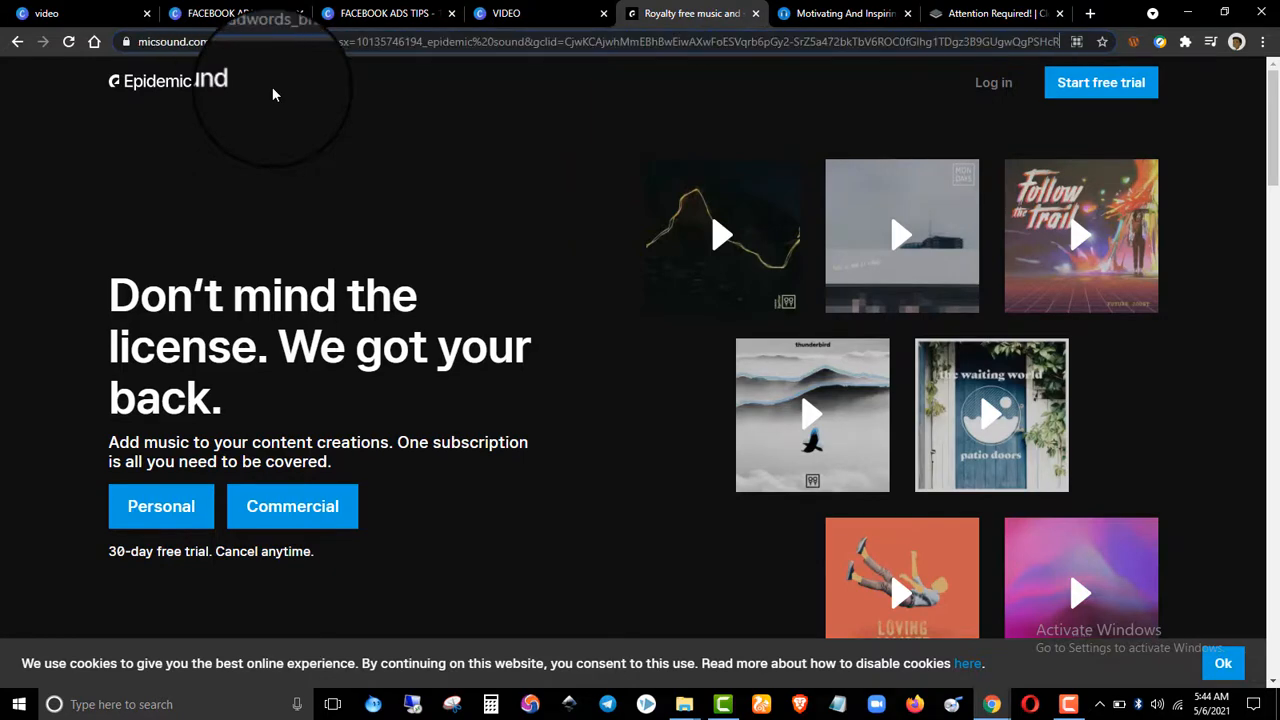
key(BackSpace)
key(BackSpace)
key(BackSpace)
key(BackSpace)
key(BackSpace)
key(BackSpace)
key(BackSpace)
key(BackSpace)
key(BackSpace)
key(BackSpace)
key(BackSpace)
key(BackSpace)
key(BackSpace)
key(BackSpace)
key(BackSpace)
key(BackSpace)
key(BackSpace)
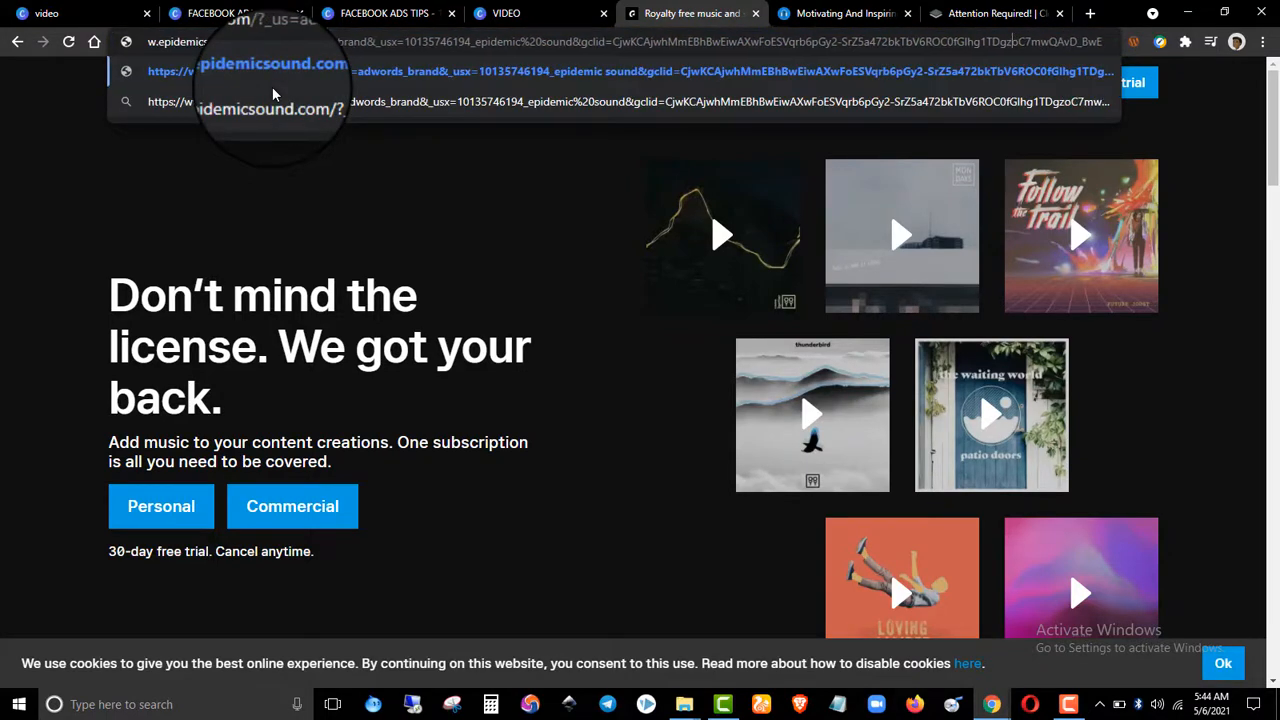
click(2, 368)
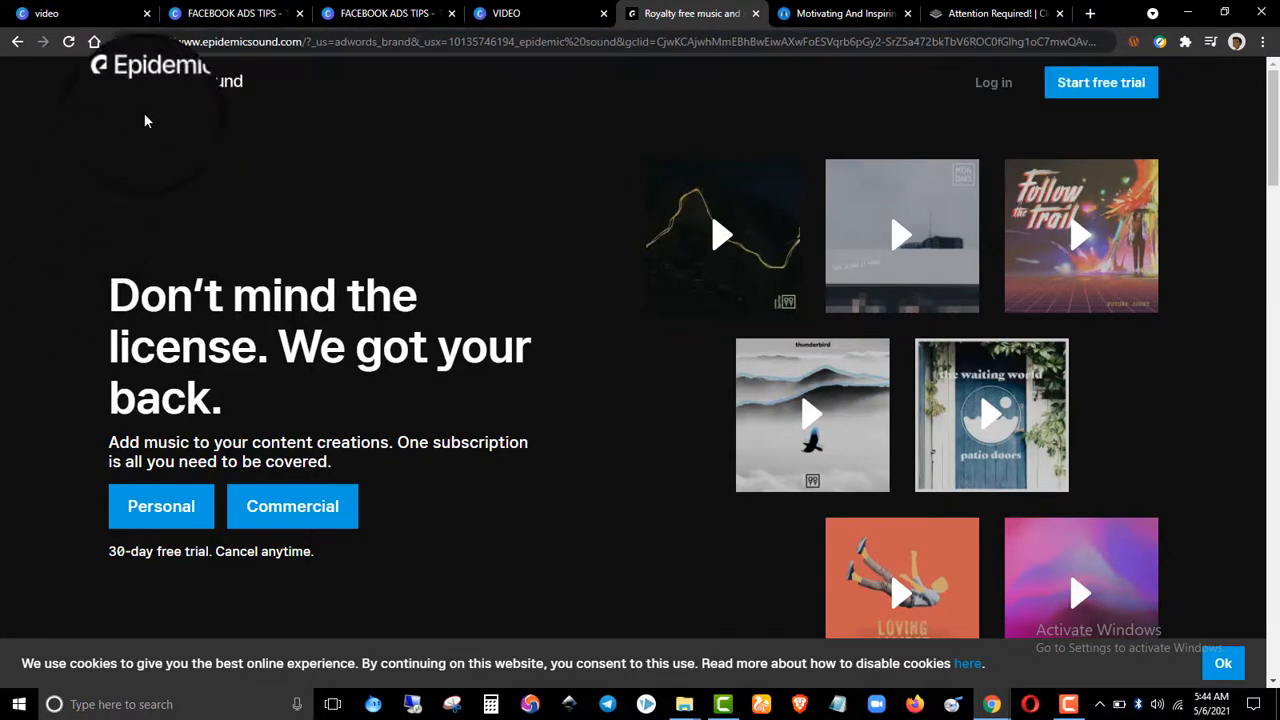
Look over FesliyanStudios' motivating and inspiring music page and the Epidemic Sound home page, and return to the "FACEBOOK ADS TIPS" design in Canva.
click(845, 13)
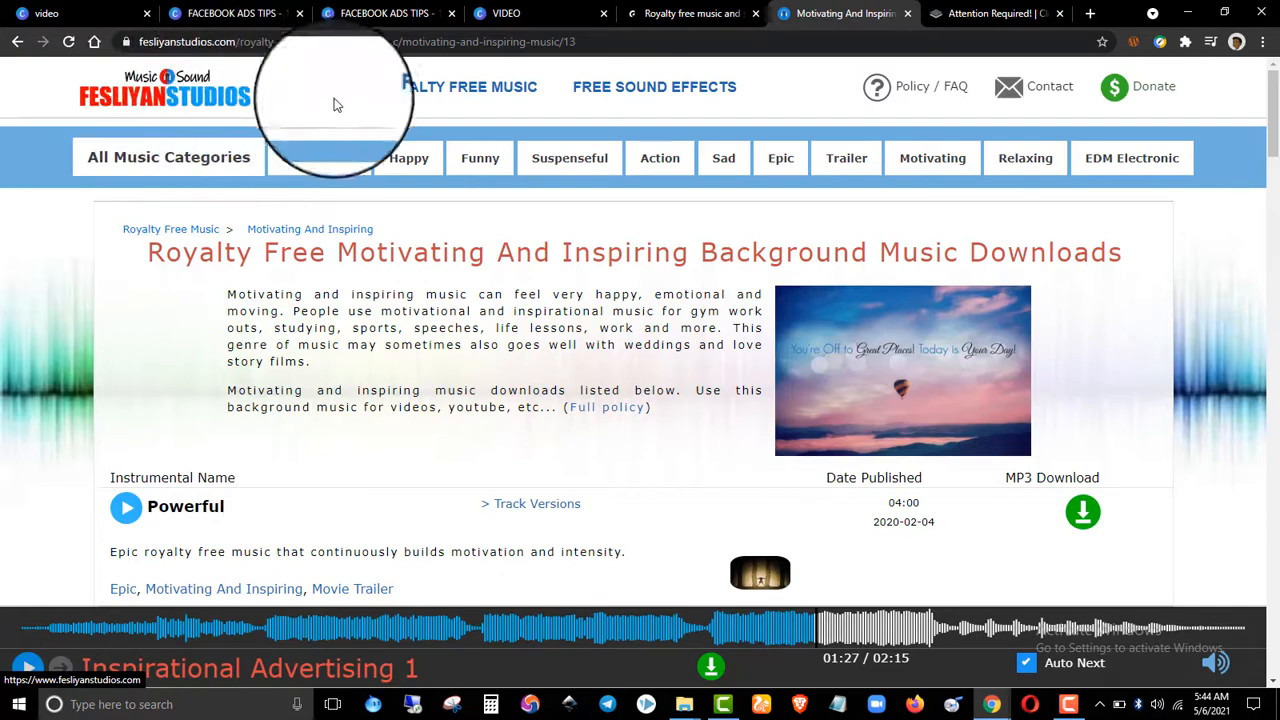
scroll(493, 340, down, 5)
scroll(516, 385, up, 6)
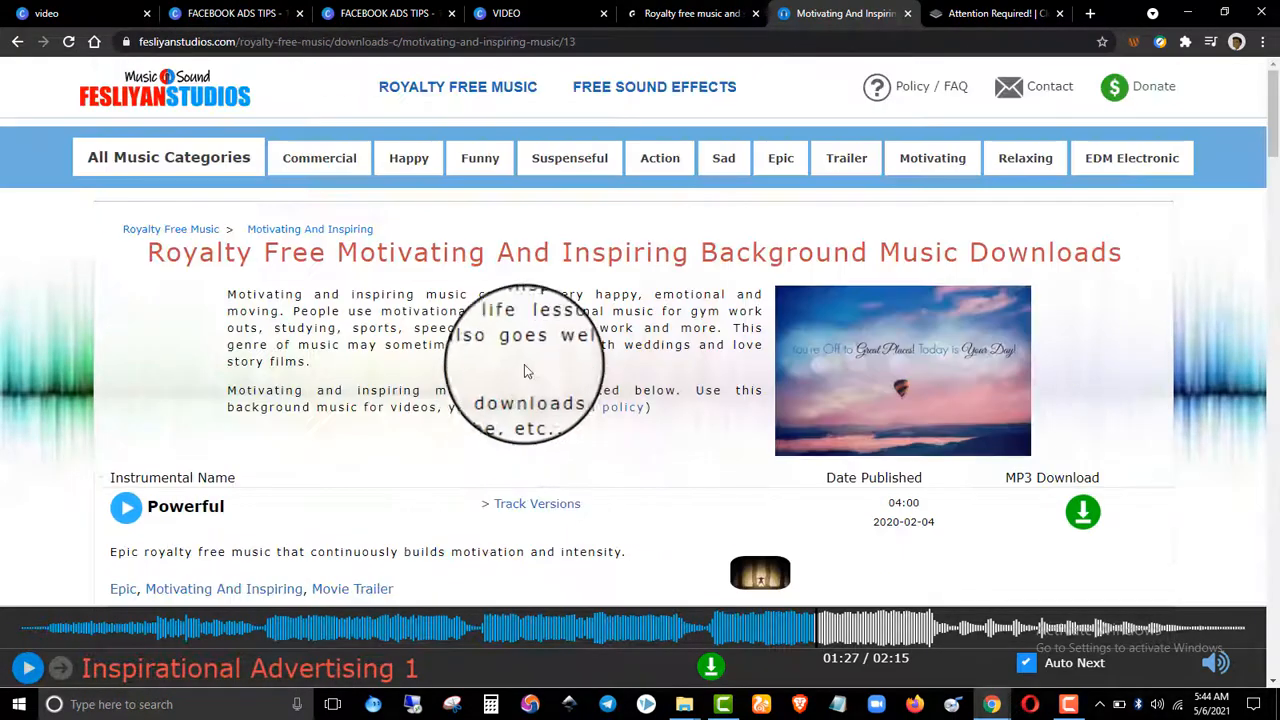
click(670, 13)
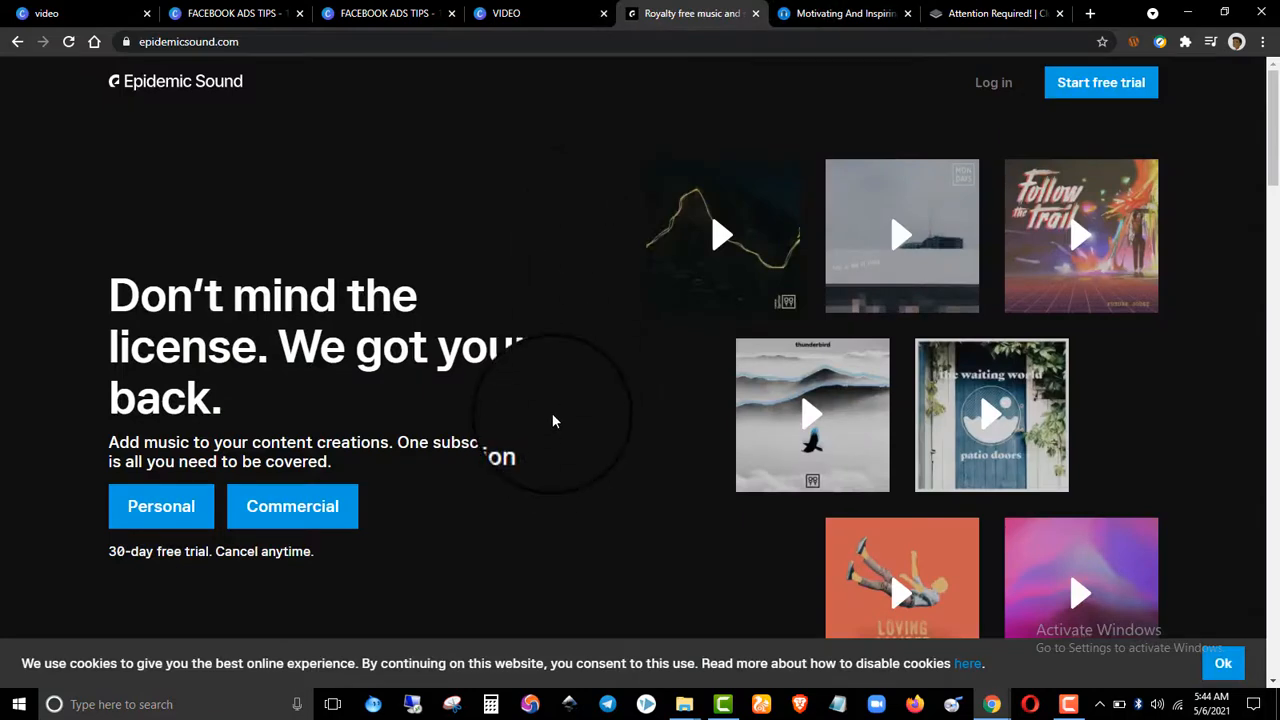
scroll(552, 421, down, 10)
scroll(562, 424, down, 5)
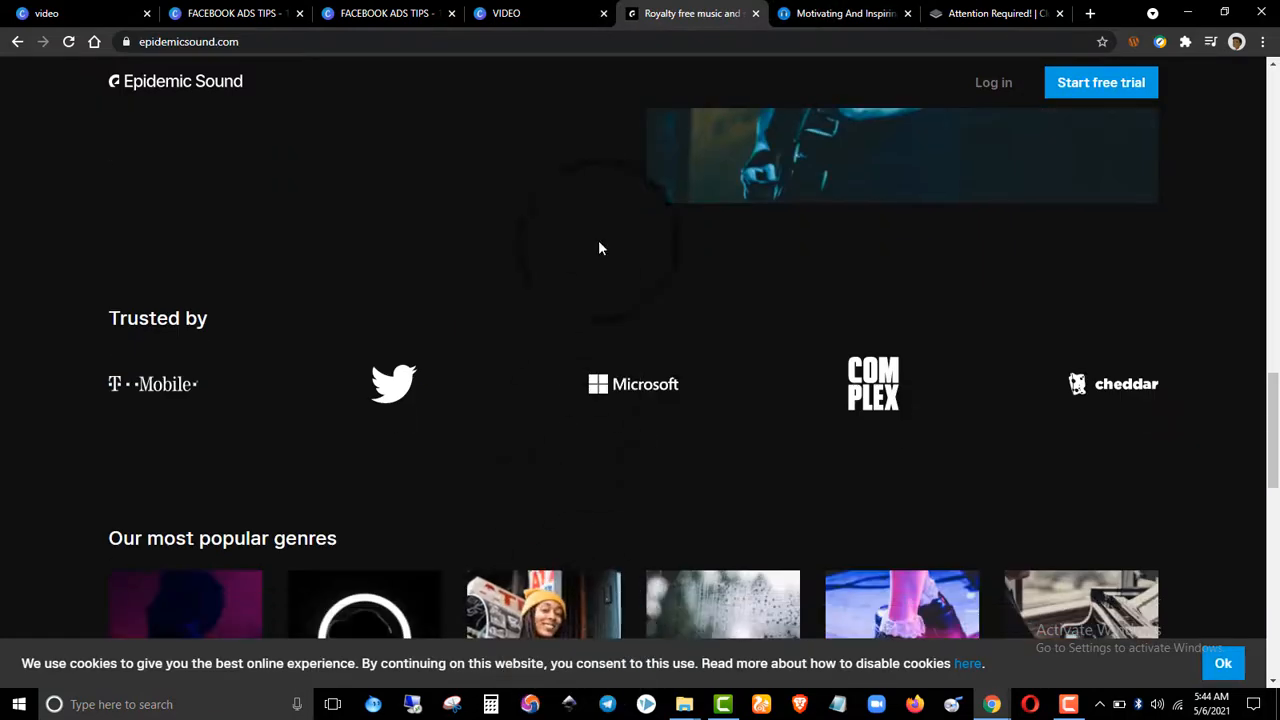
click(470, 14)
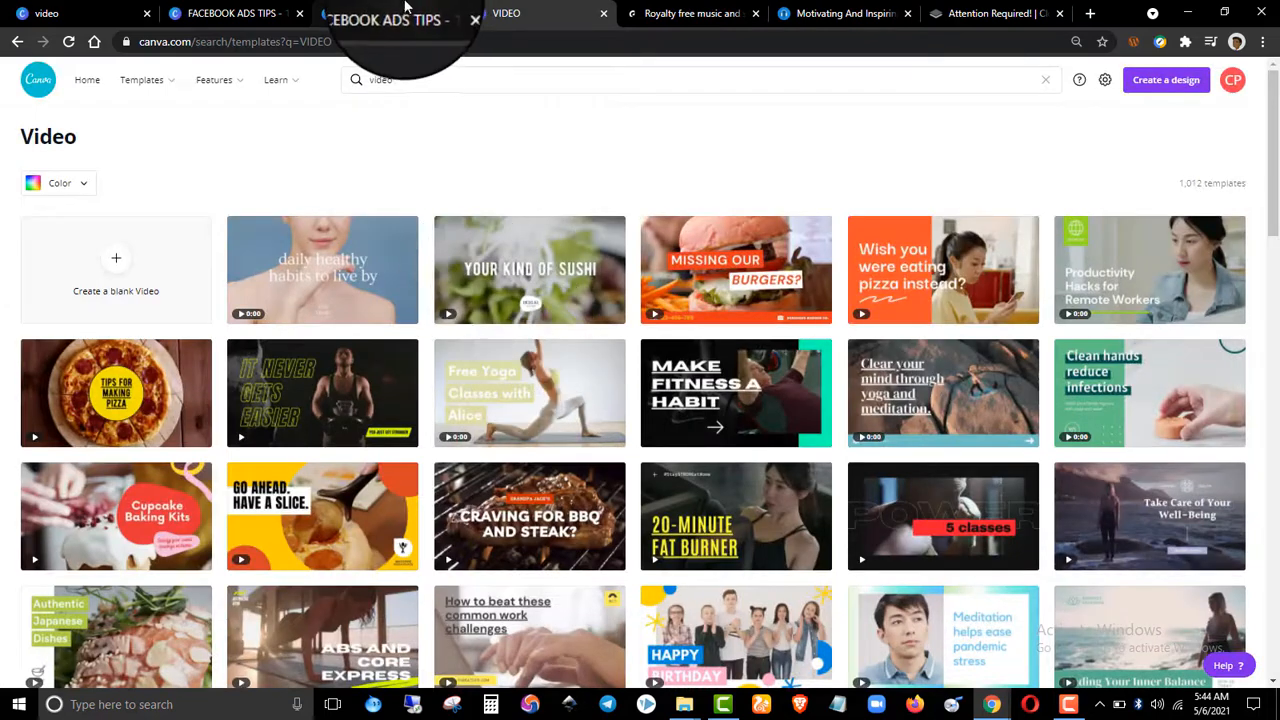
click(386, 13)
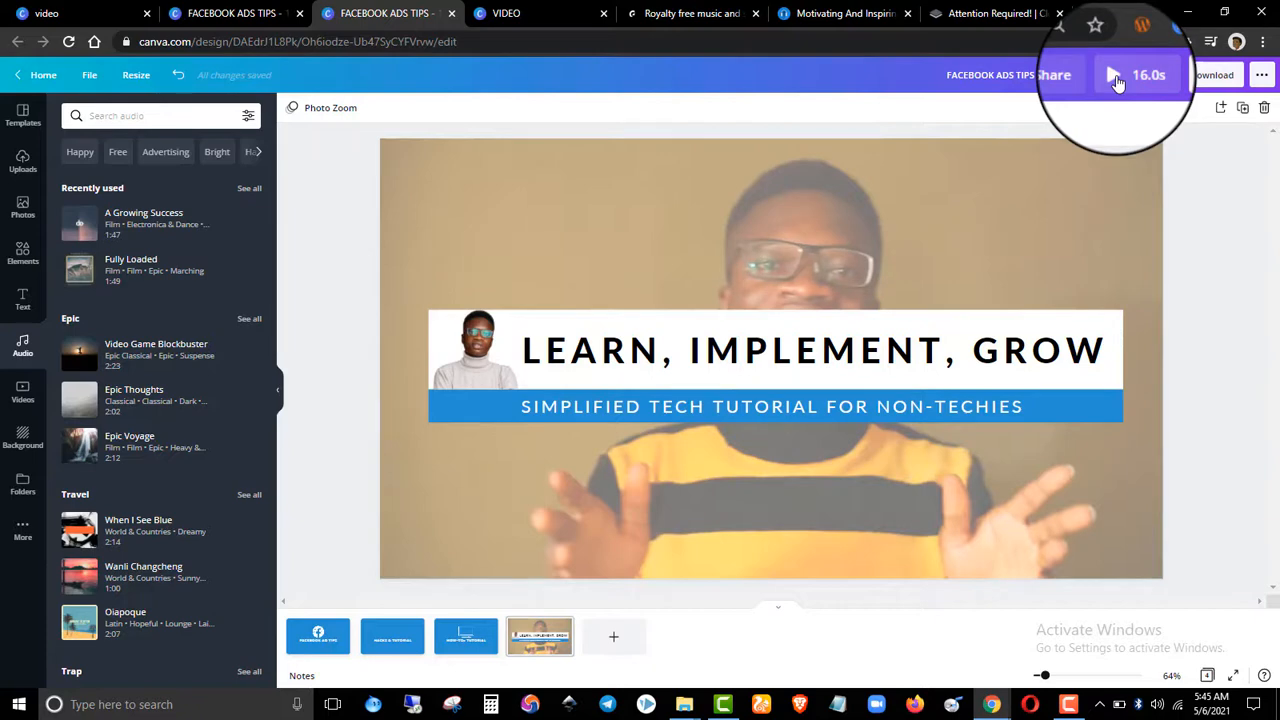
Review Epidemic Sound's subscription plans against FesliyanStudios' free music page, and switch back to the "FACEBOOK ADS TIPS" design in Canva.
click(772, 6)
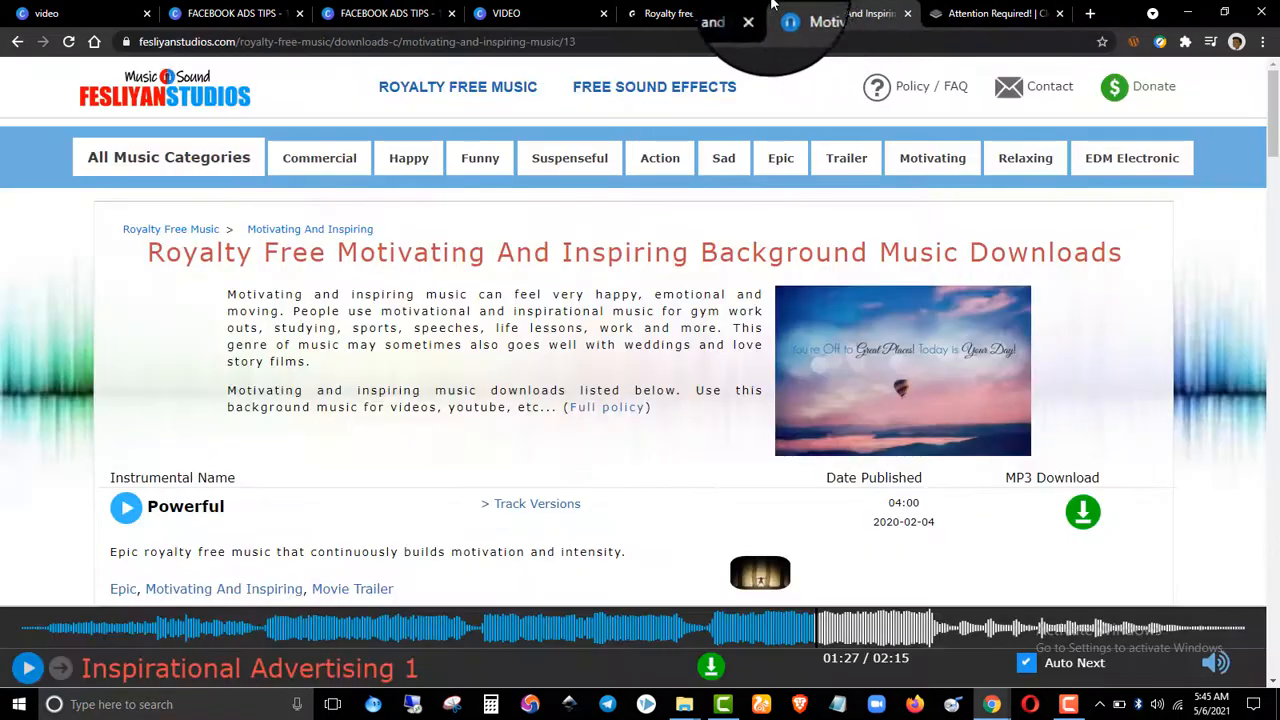
click(700, 13)
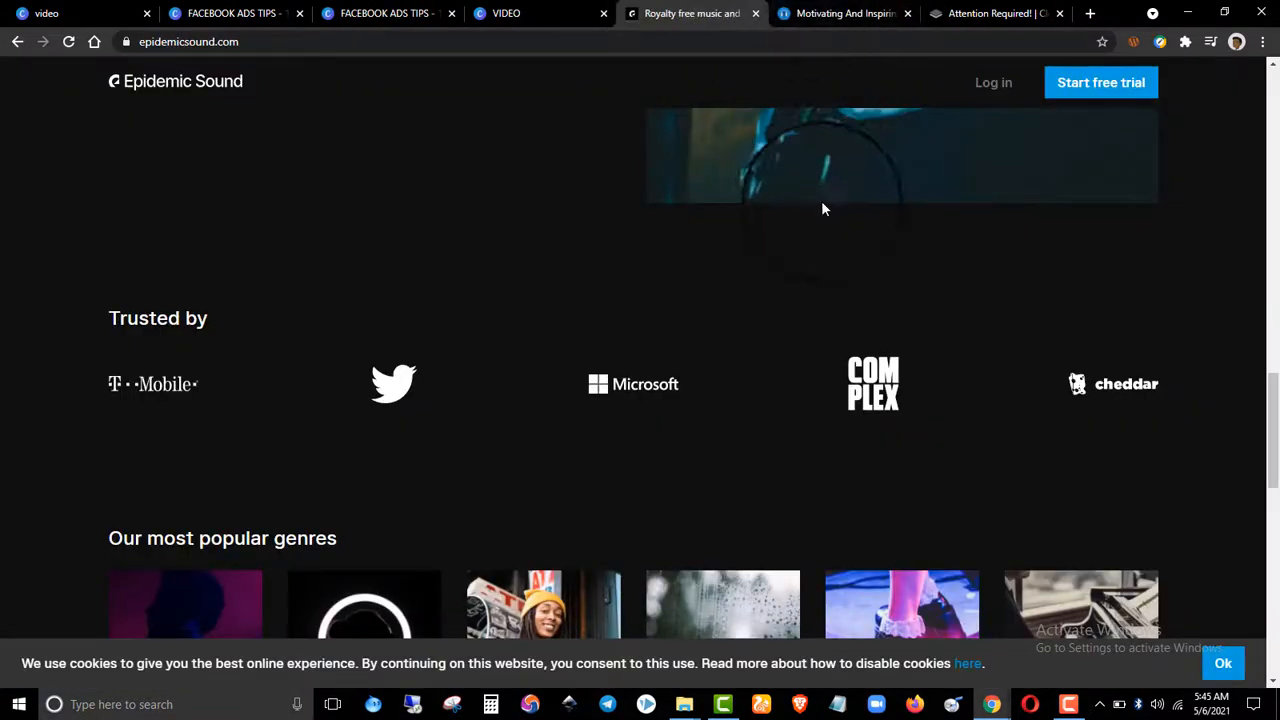
scroll(830, 260, down, 10)
scroll(840, 325, up, 5)
scroll(840, 325, down, 2)
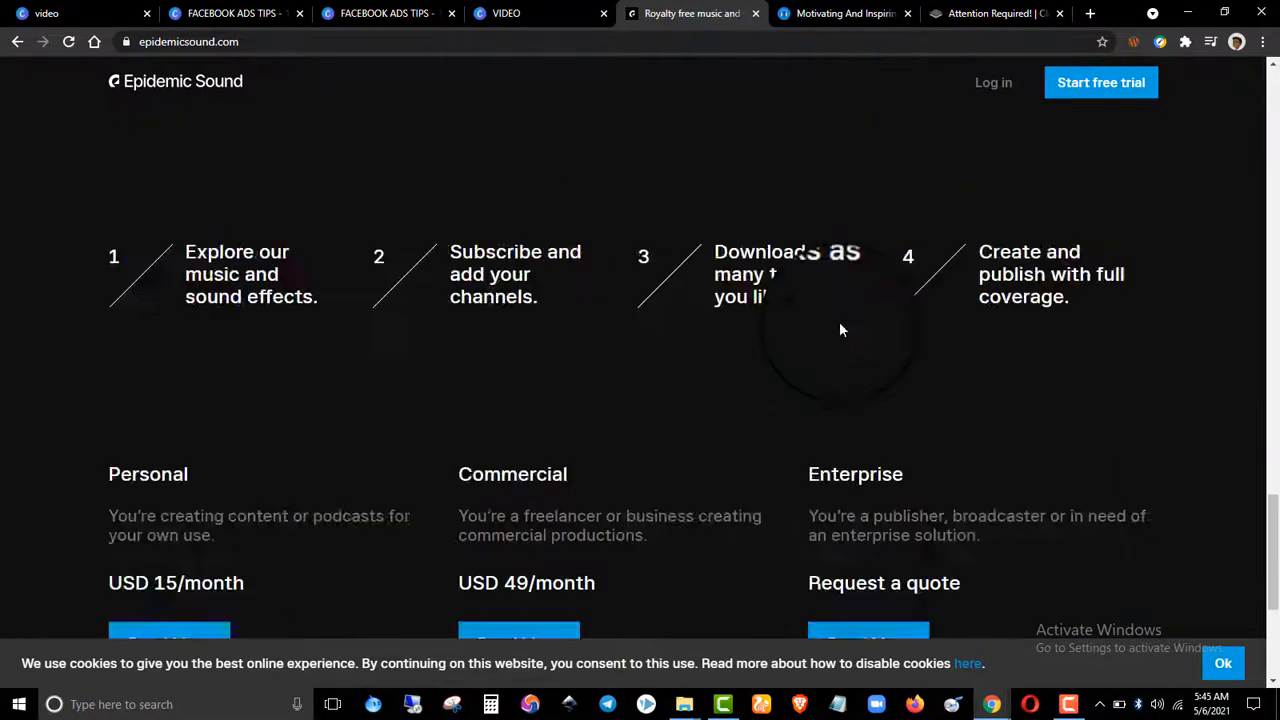
scroll(839, 329, up, 7)
click(830, 13)
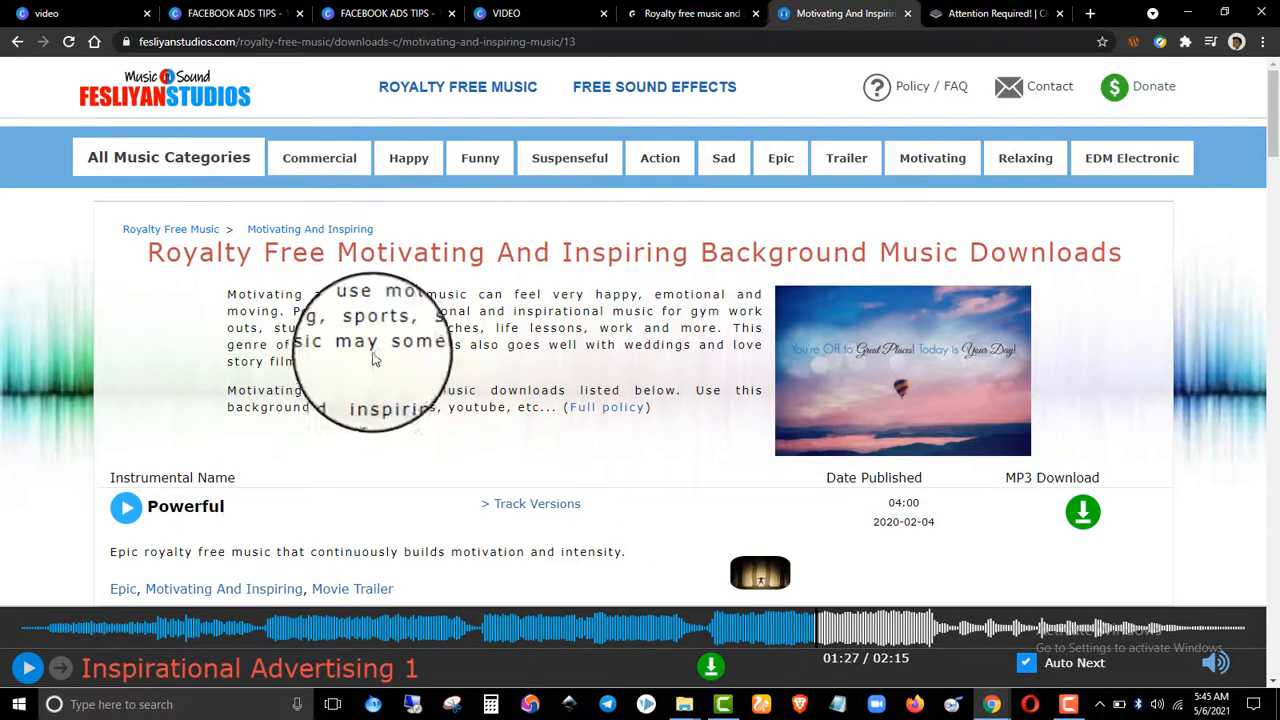
click(503, 10)
click(660, 13)
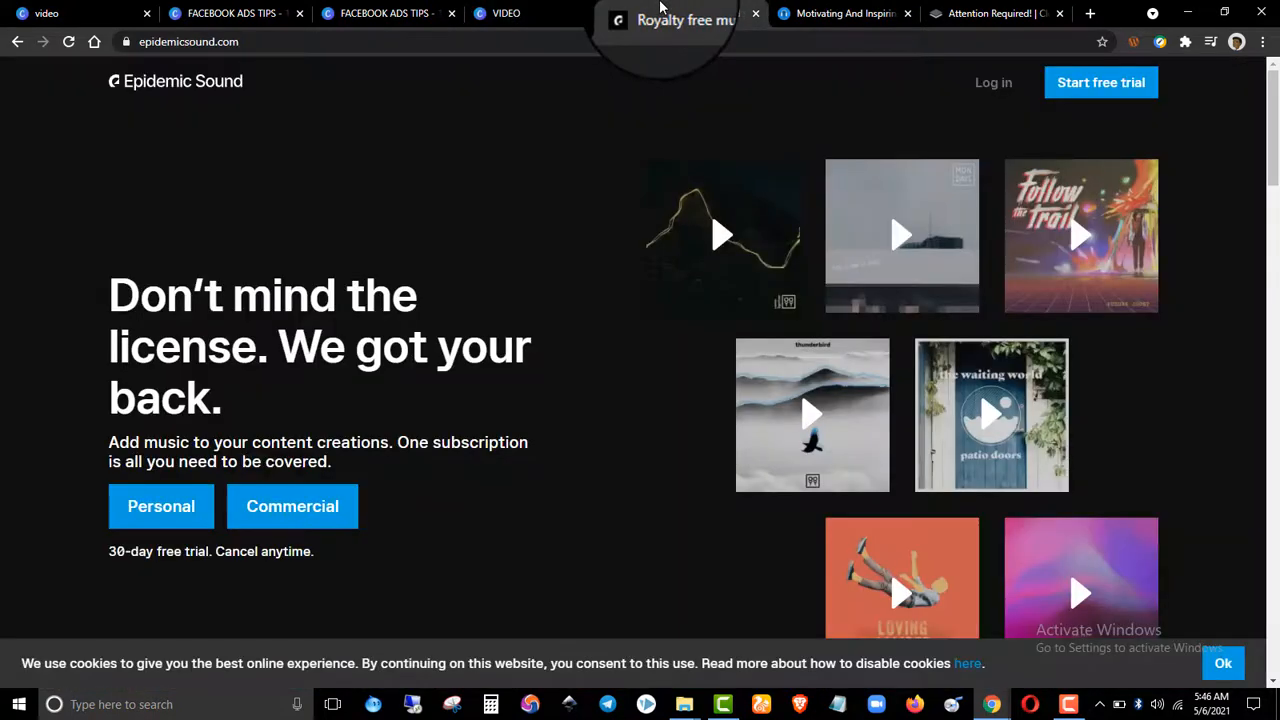
click(420, 10)
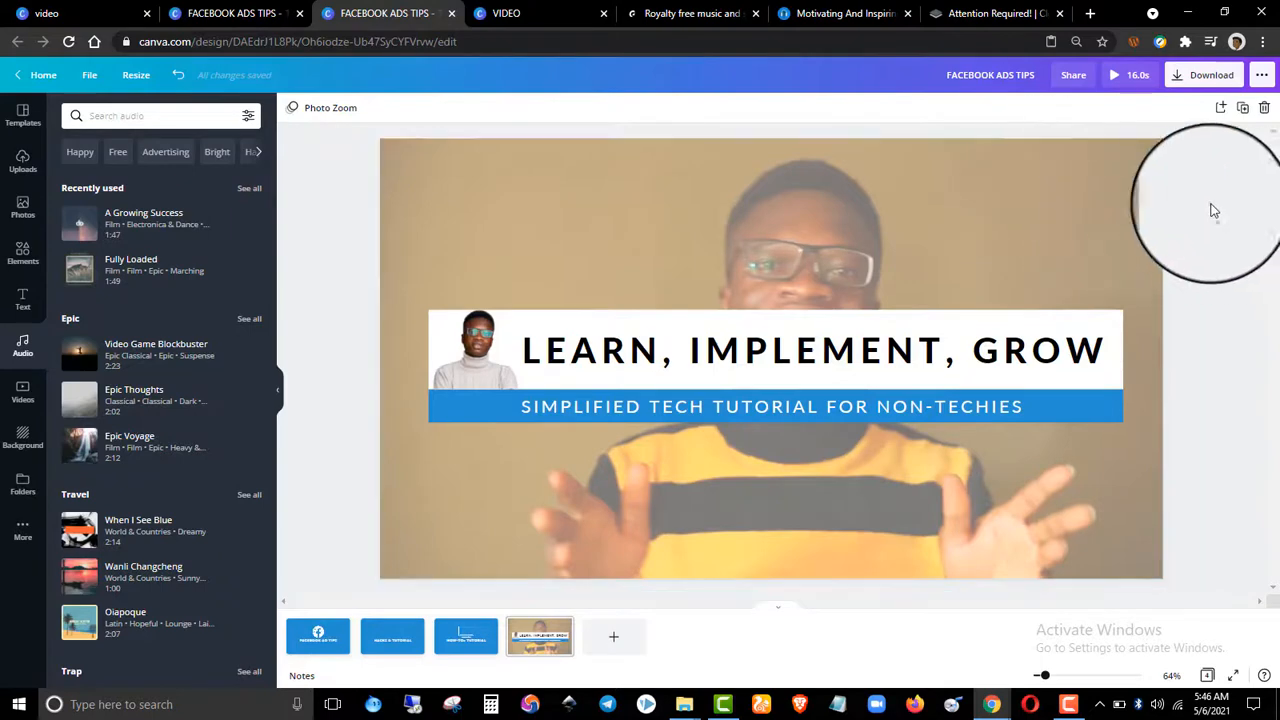
Play a preview of the finished Facebook ads tips video.
click(1133, 87)
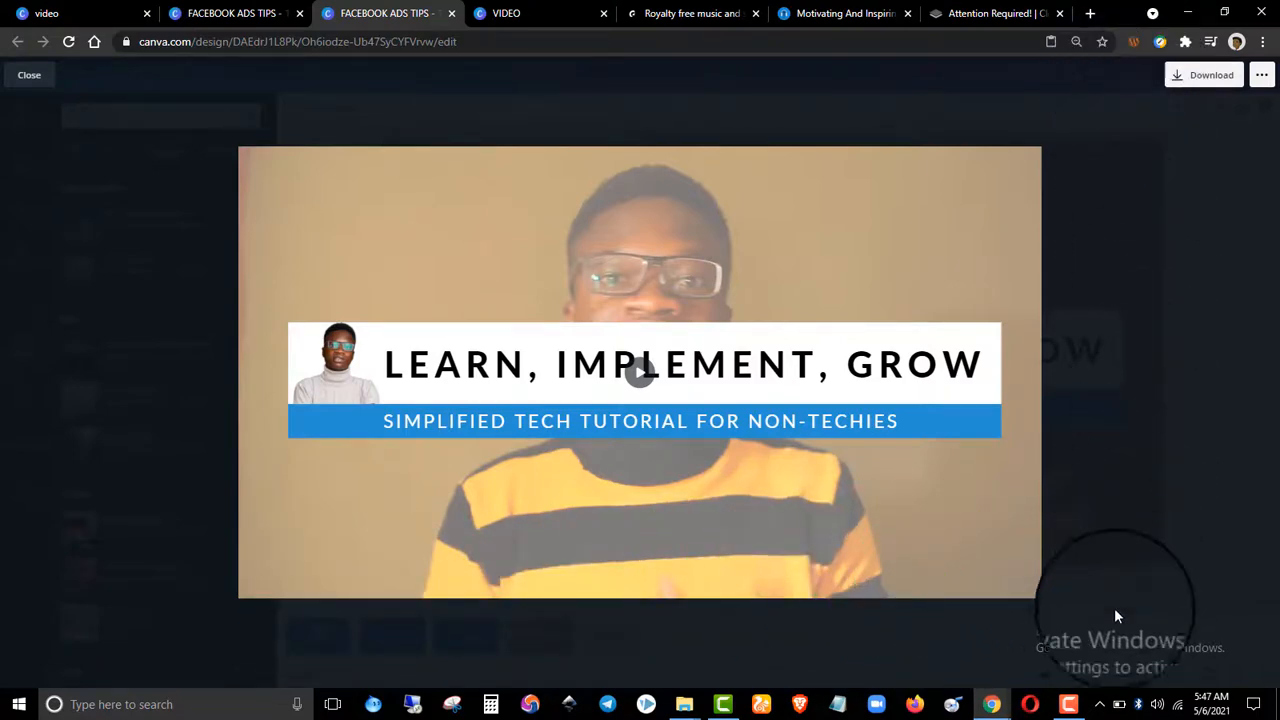
click(1068, 704)
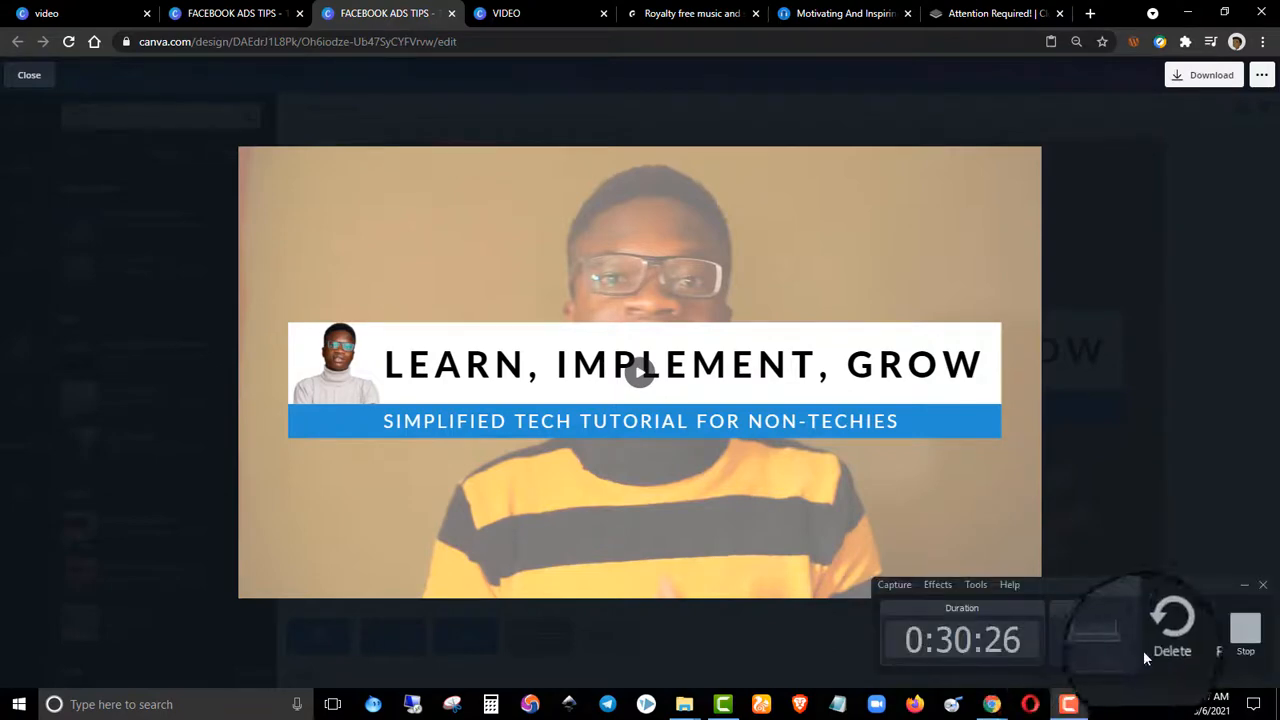